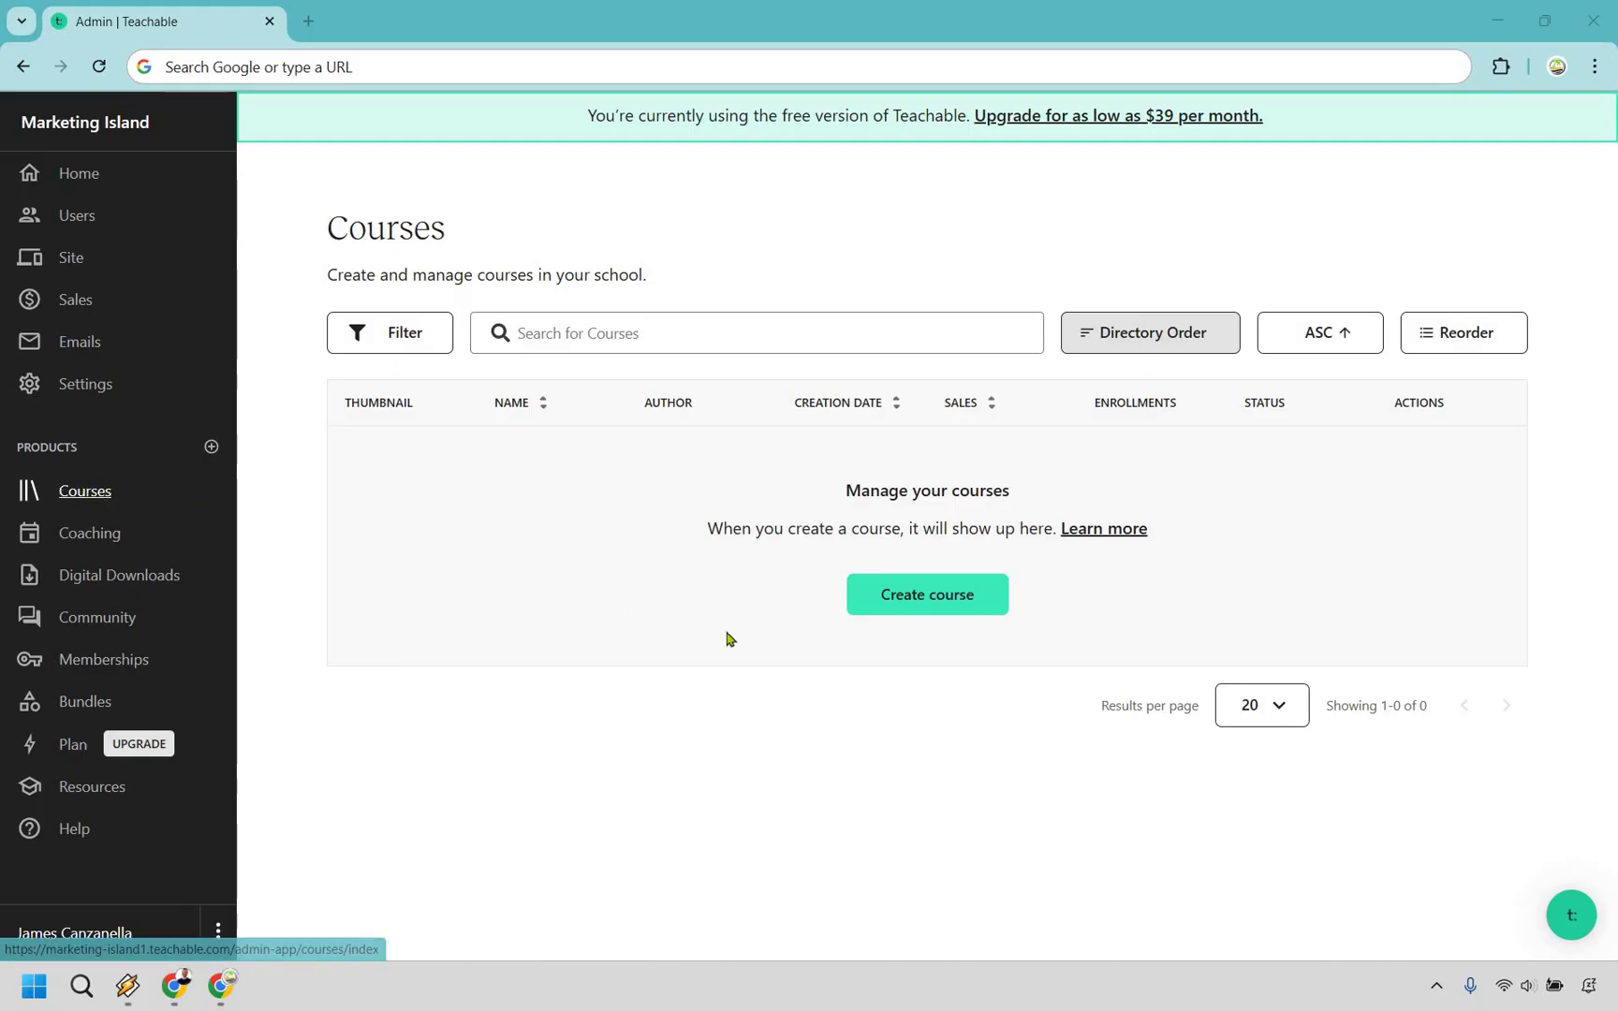
- Create a course titled "Marketing Island Multiplier" with the description "How to multiply your traffic, leads, and sales, by leveraging social media traffic."
{"action": "left_click", "coordinate": [931, 599]}
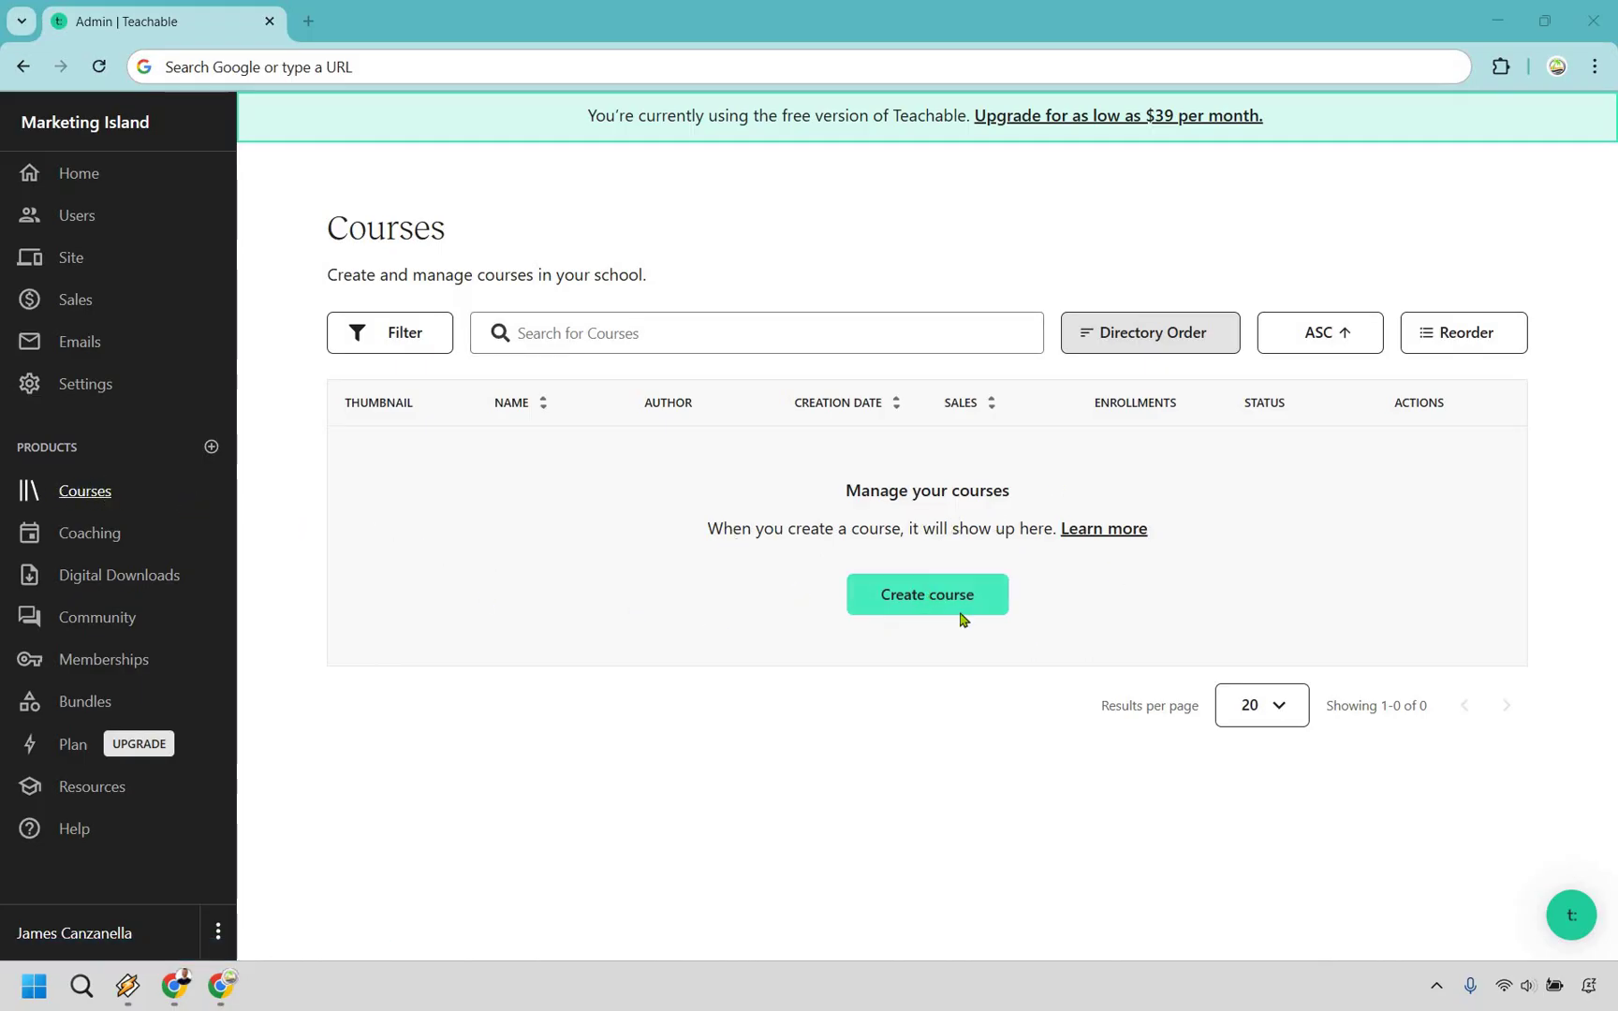
{"action": "type", "text": "Marketing Island Multiplier"}
{"action": "key", "text": "Tab"}
{"action": "type", "text": "How to multiply your traffic, leads, and sales, by leveraging social media traffic."}
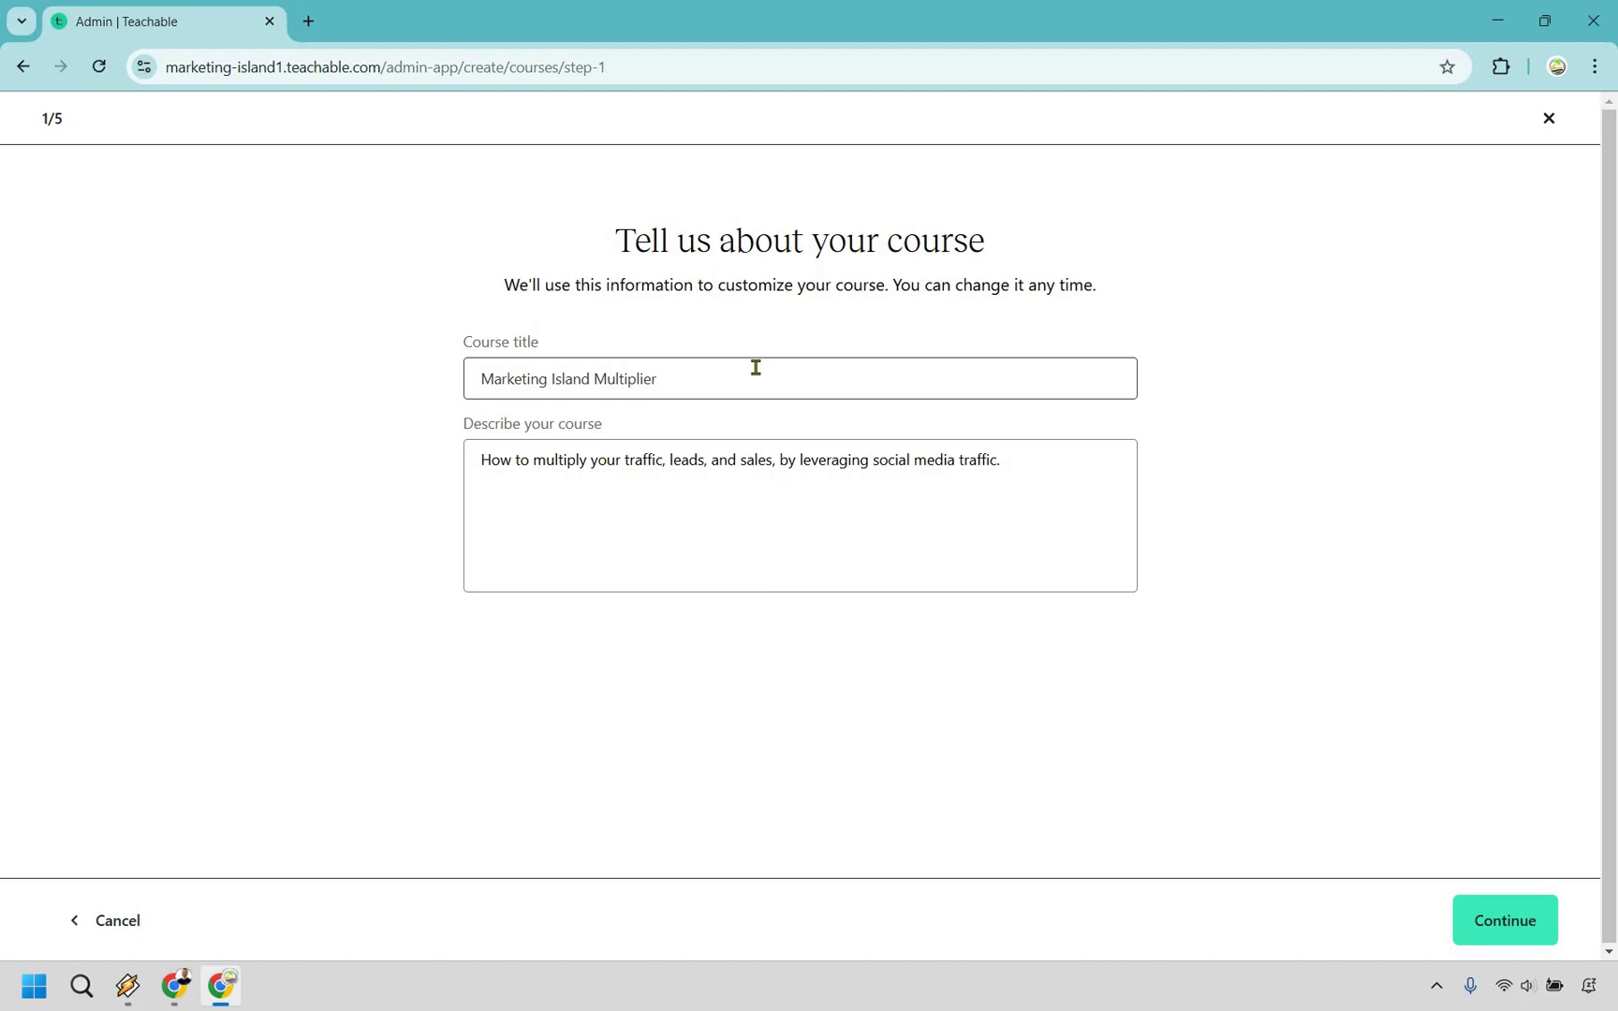
{"action": "left_click", "coordinate": [1033, 465]}
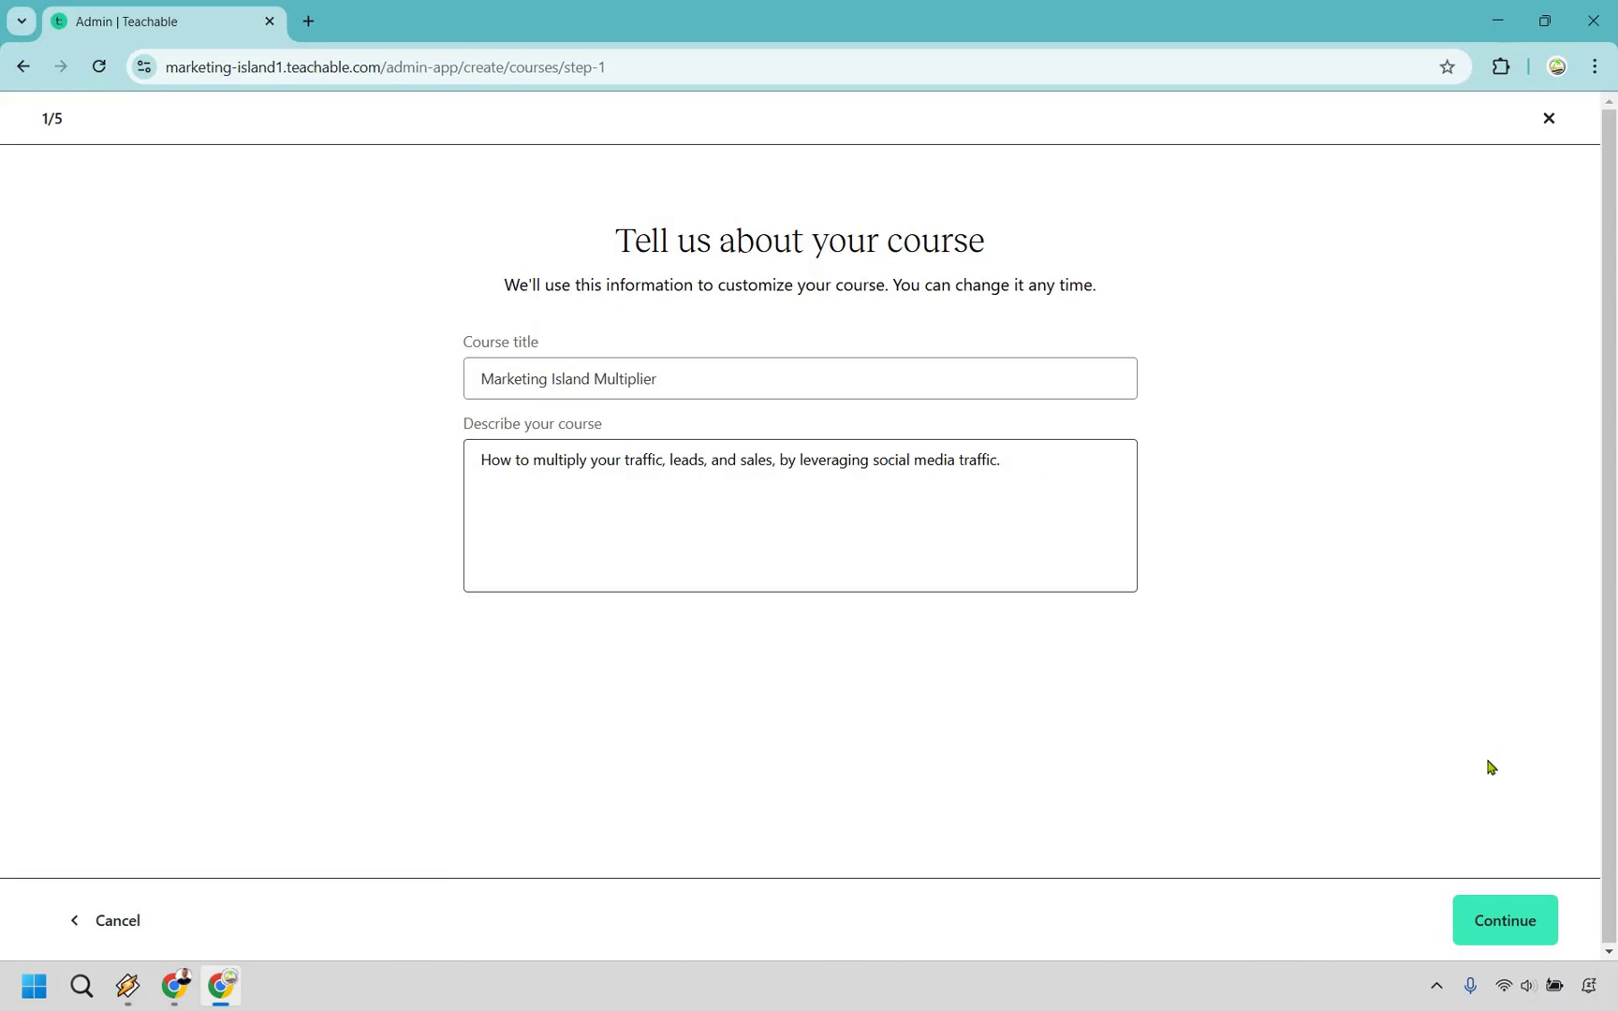
{"action": "left_click", "coordinate": [1506, 921]}
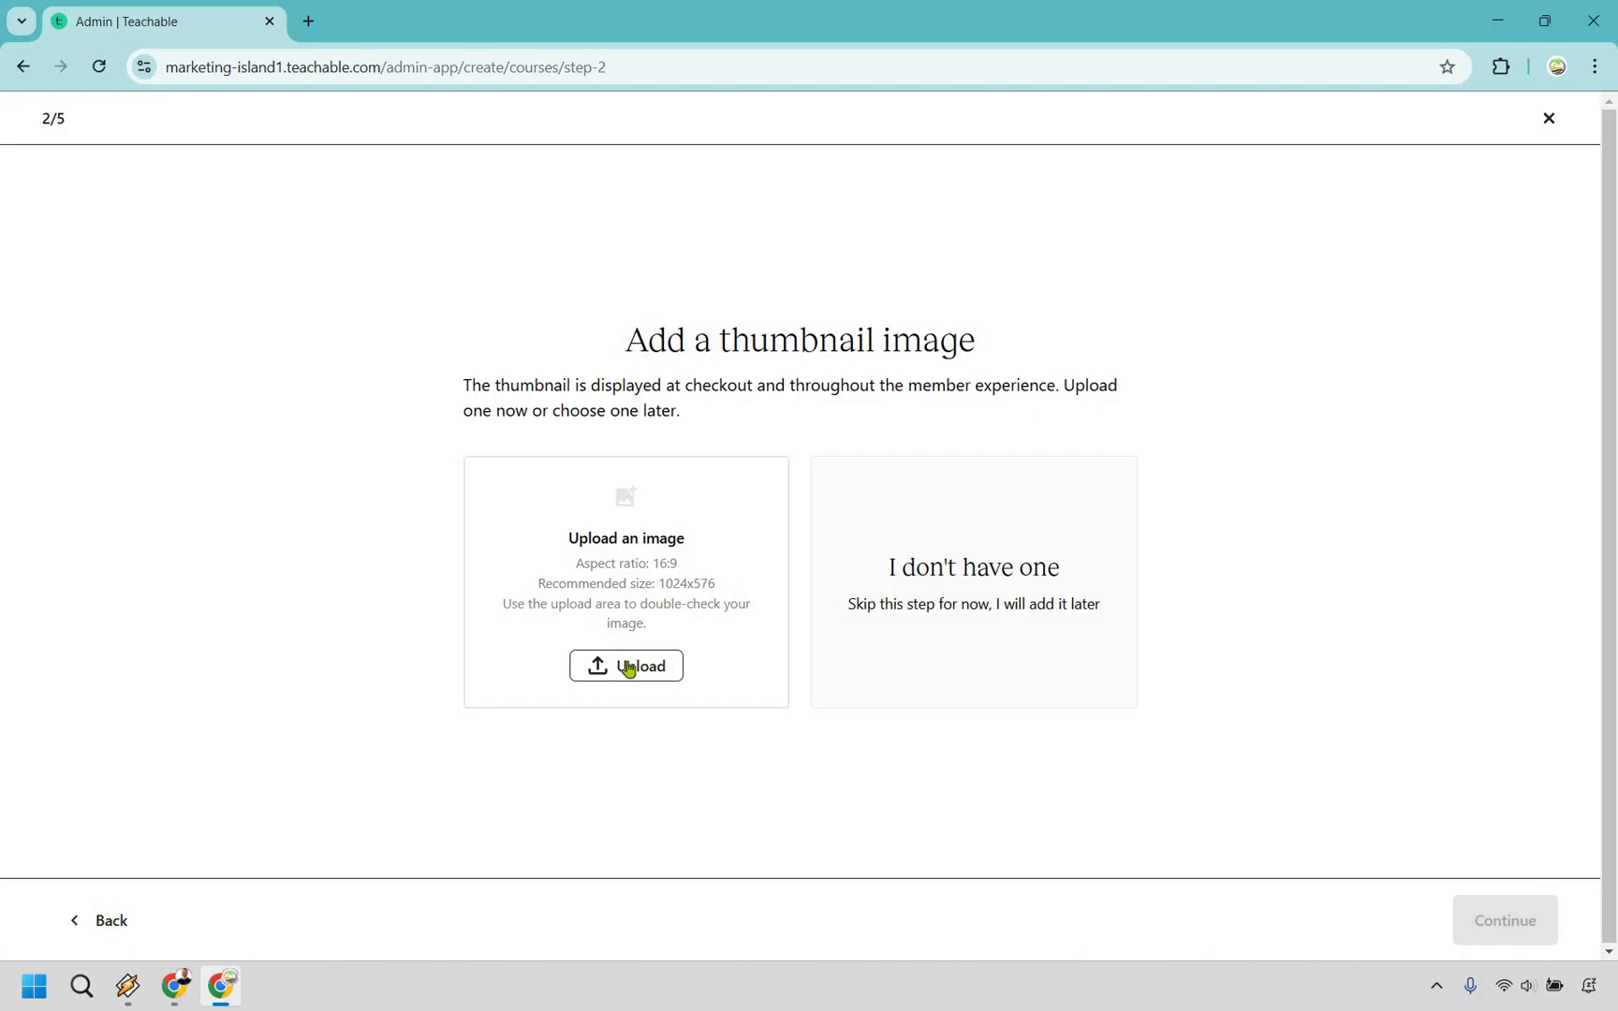
- Upload the treasure-chest image as the course thumbnail and proceed to pricing
{"action": "left_click", "coordinate": [627, 524]}
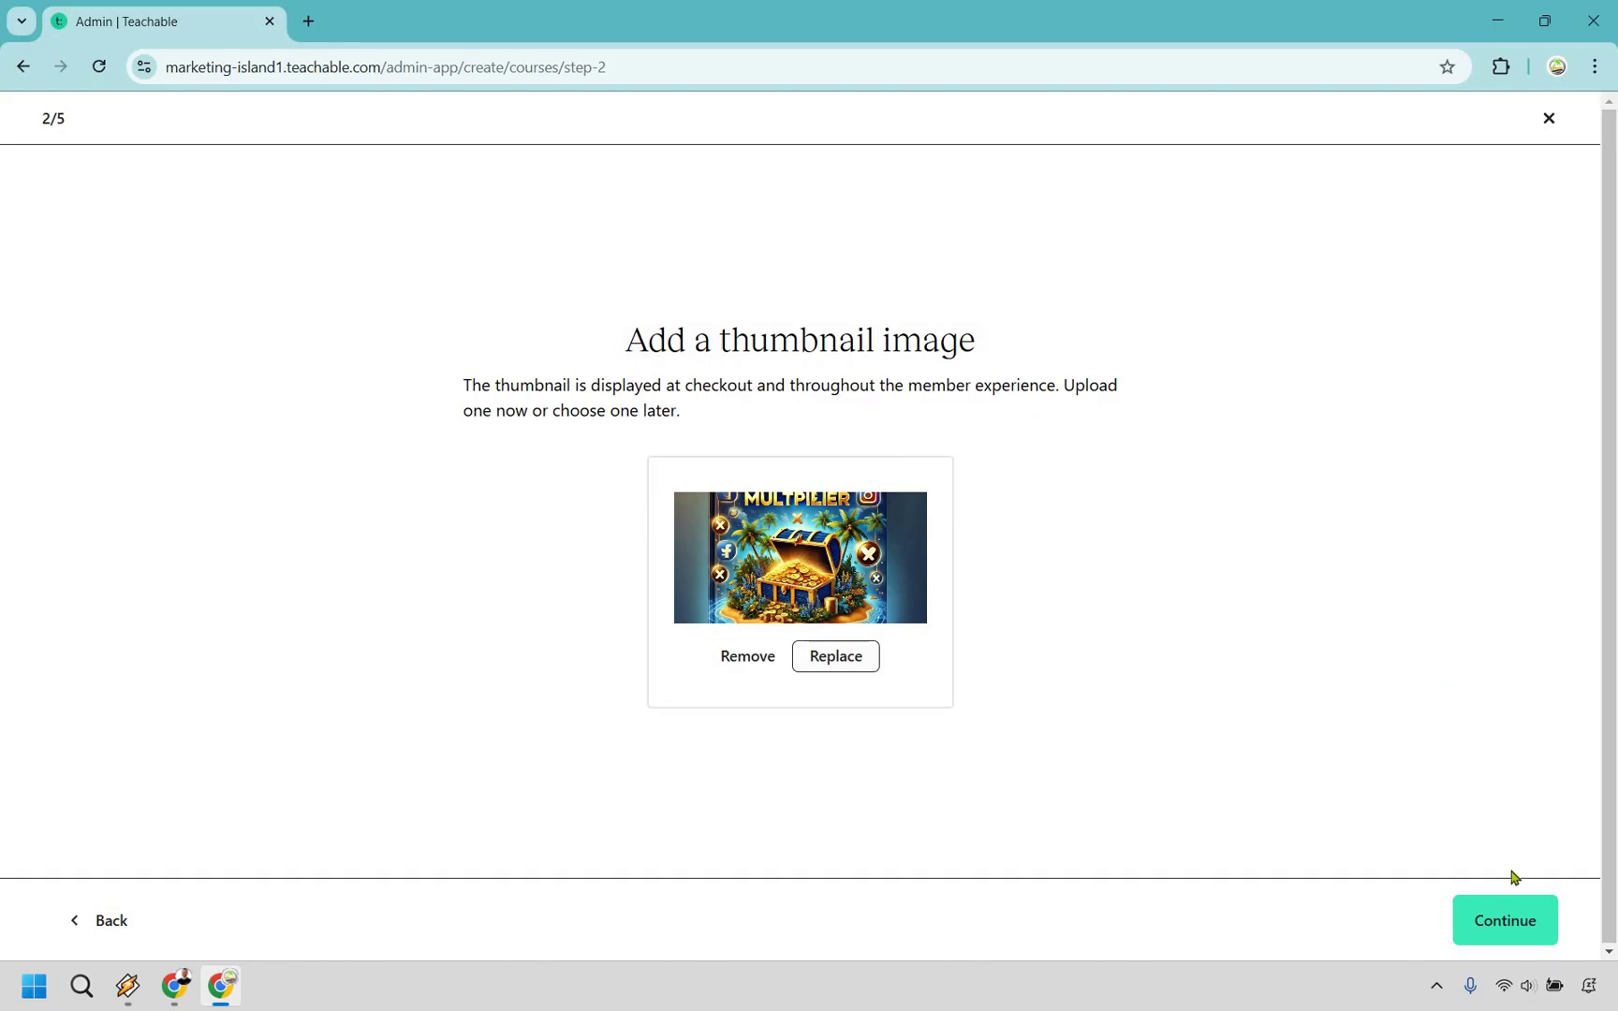
{"action": "left_click", "coordinate": [1505, 922]}
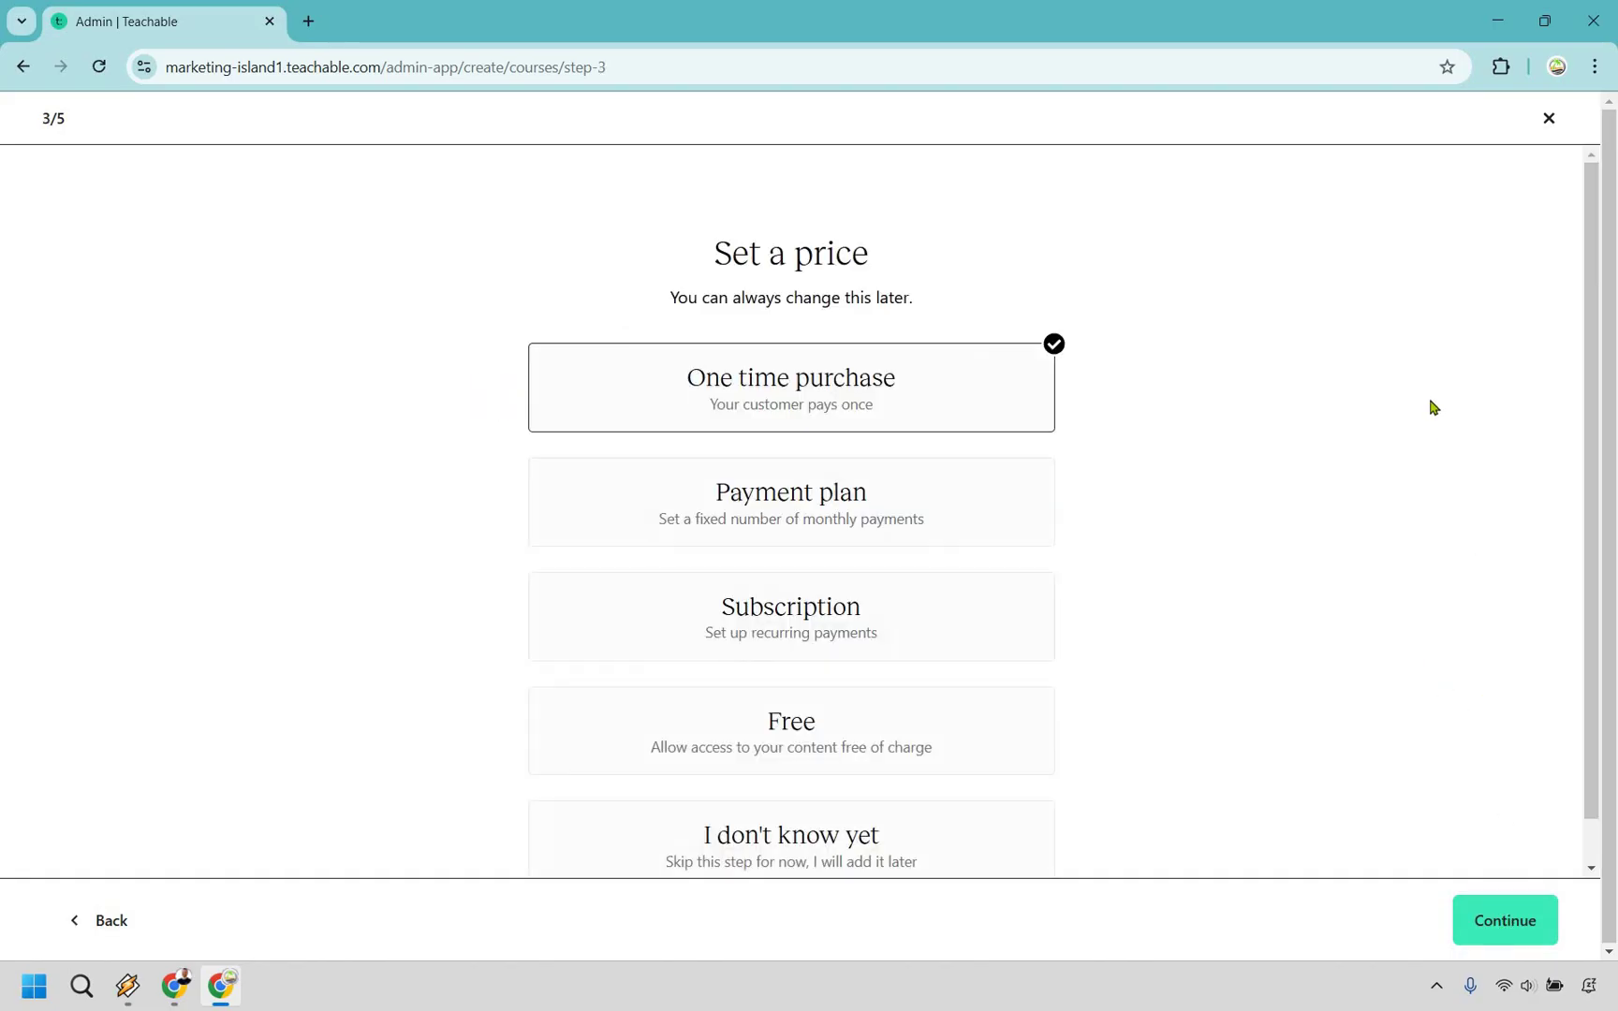
- Set up a one-time purchase price of 97 USD with the pricing plan name "Marketing Island Special Pricing"
{"action": "scroll", "coordinate": [1233, 463], "scroll_direction": "down", "scroll_amount": 1}
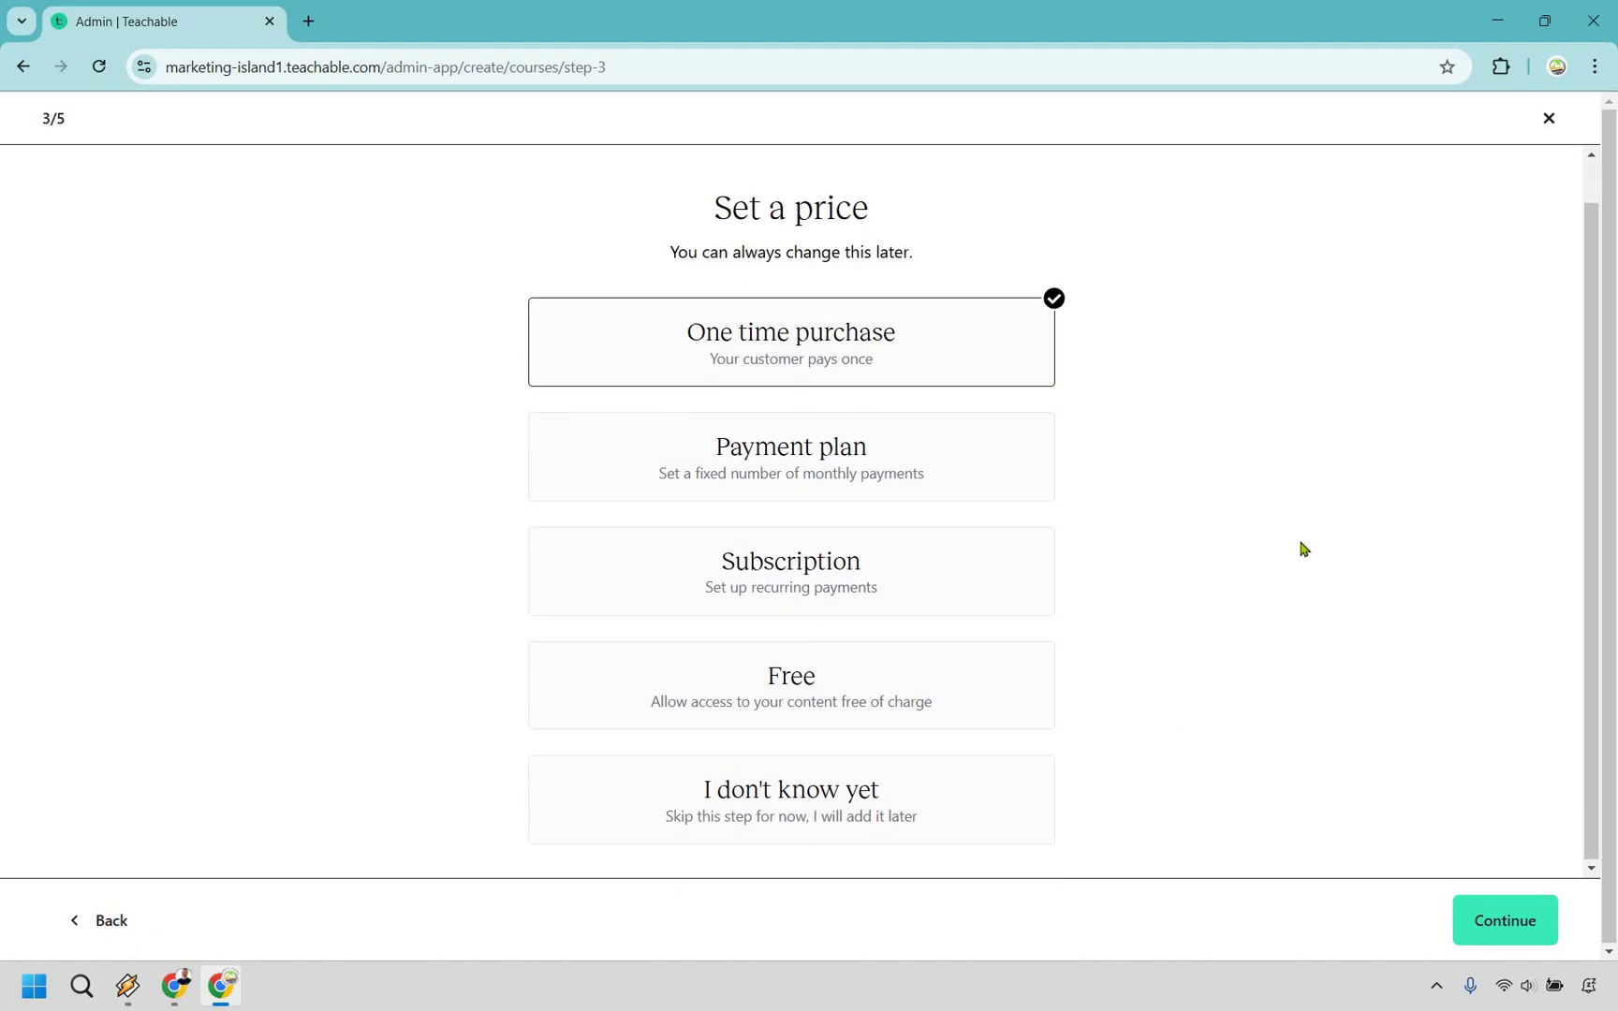
{"action": "scroll", "coordinate": [1303, 549], "scroll_direction": "up", "scroll_amount": 1}
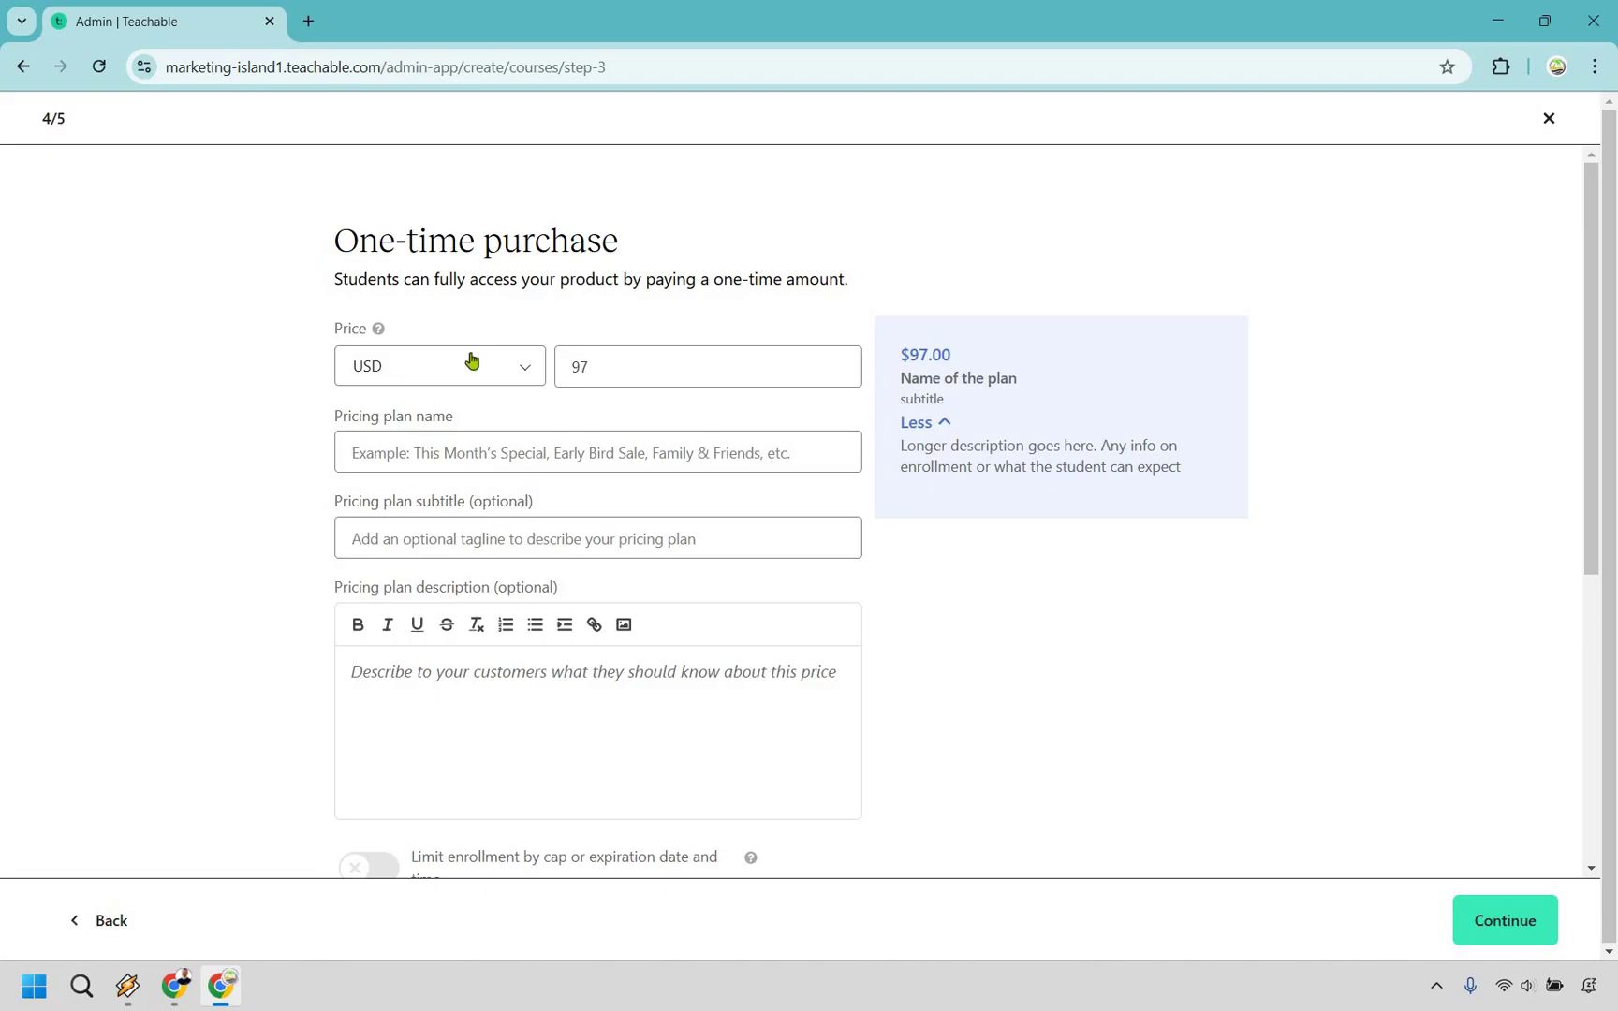
{"action": "left_click", "coordinate": [472, 364]}
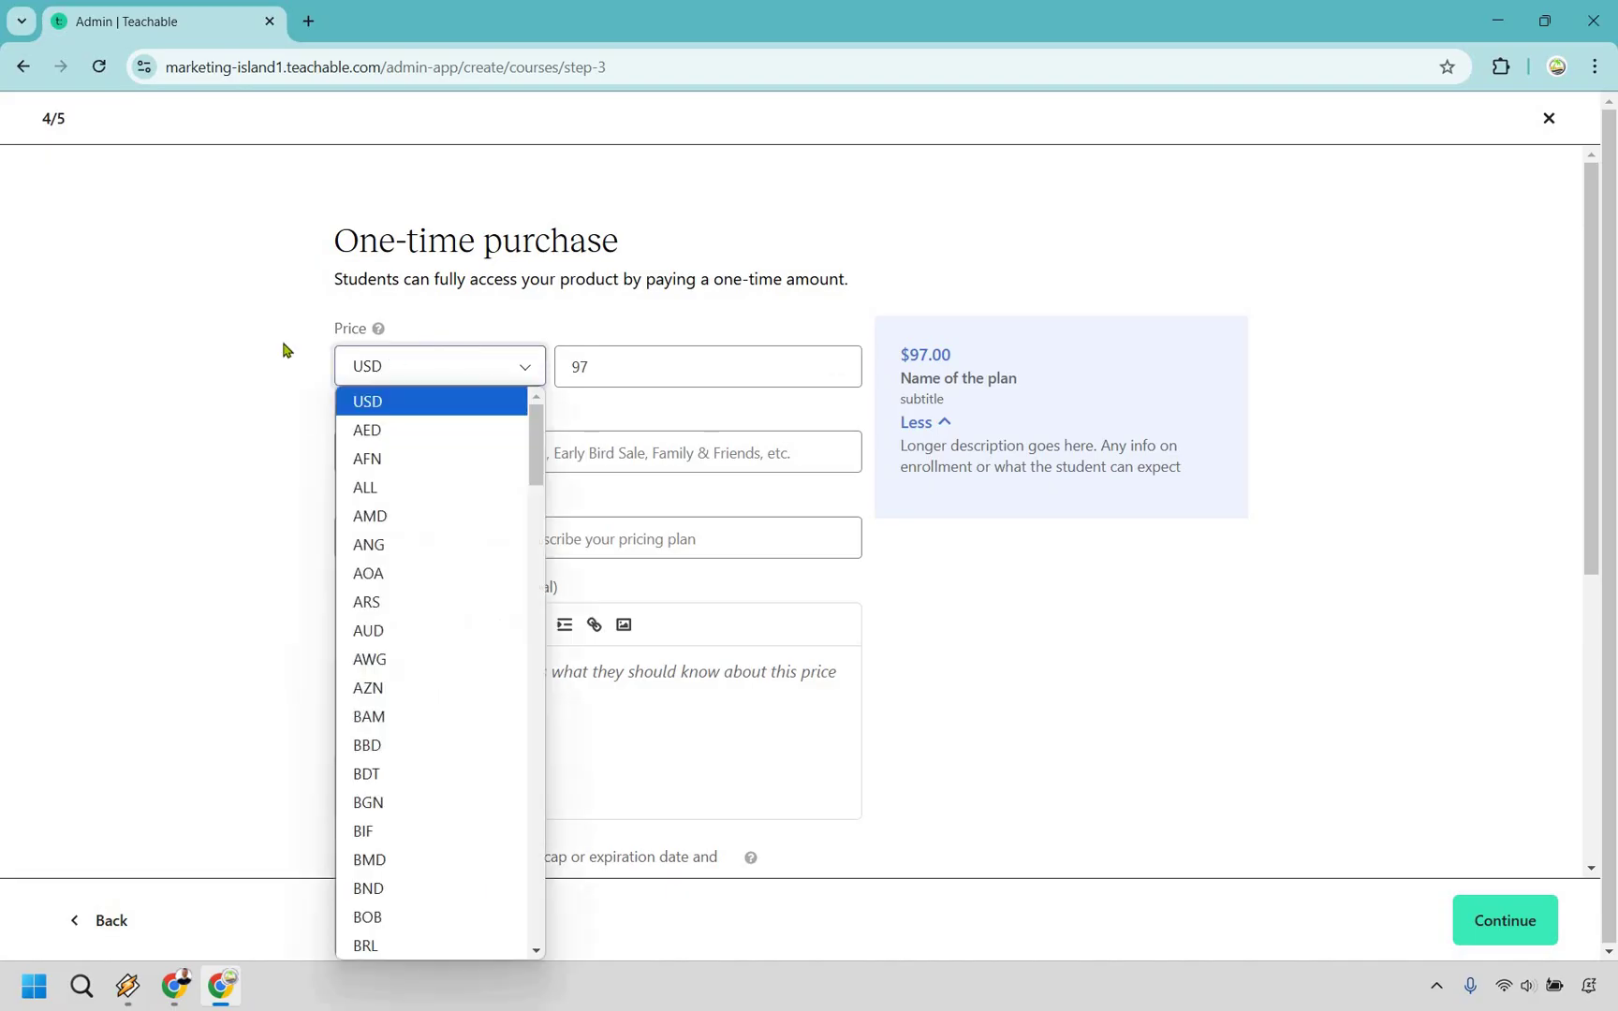
{"action": "left_click", "coordinate": [632, 352]}
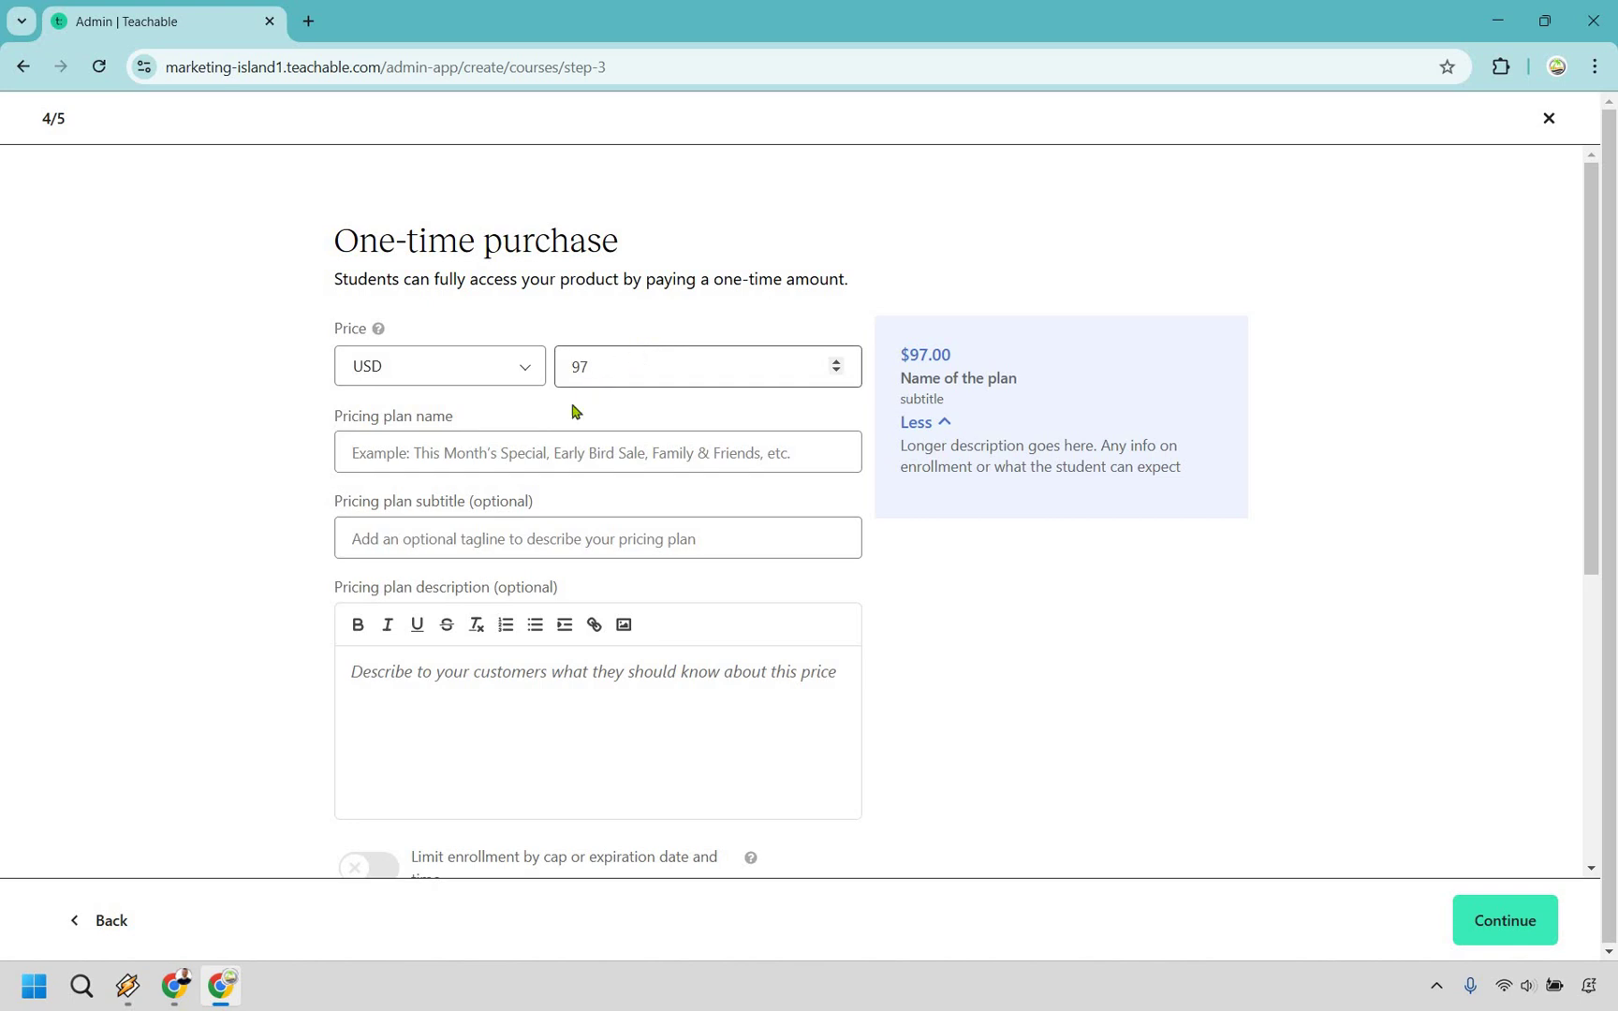
{"action": "left_click", "coordinate": [639, 456]}
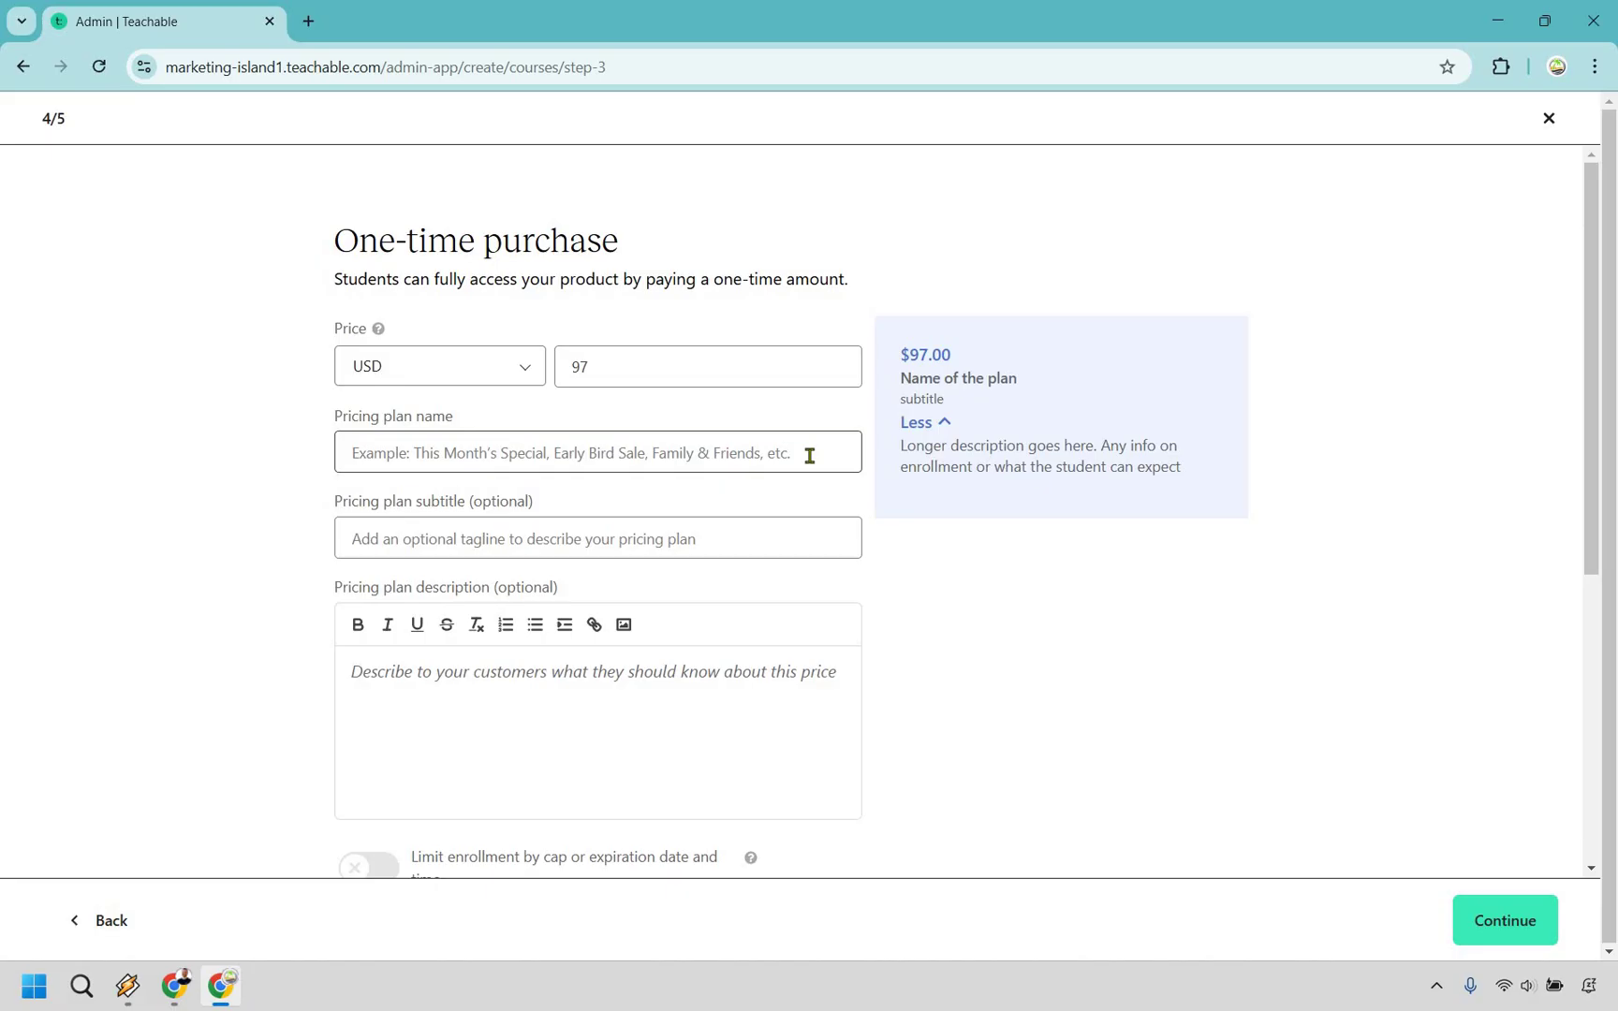
{"action": "type", "text": "Marketing Island Special Pricing"}
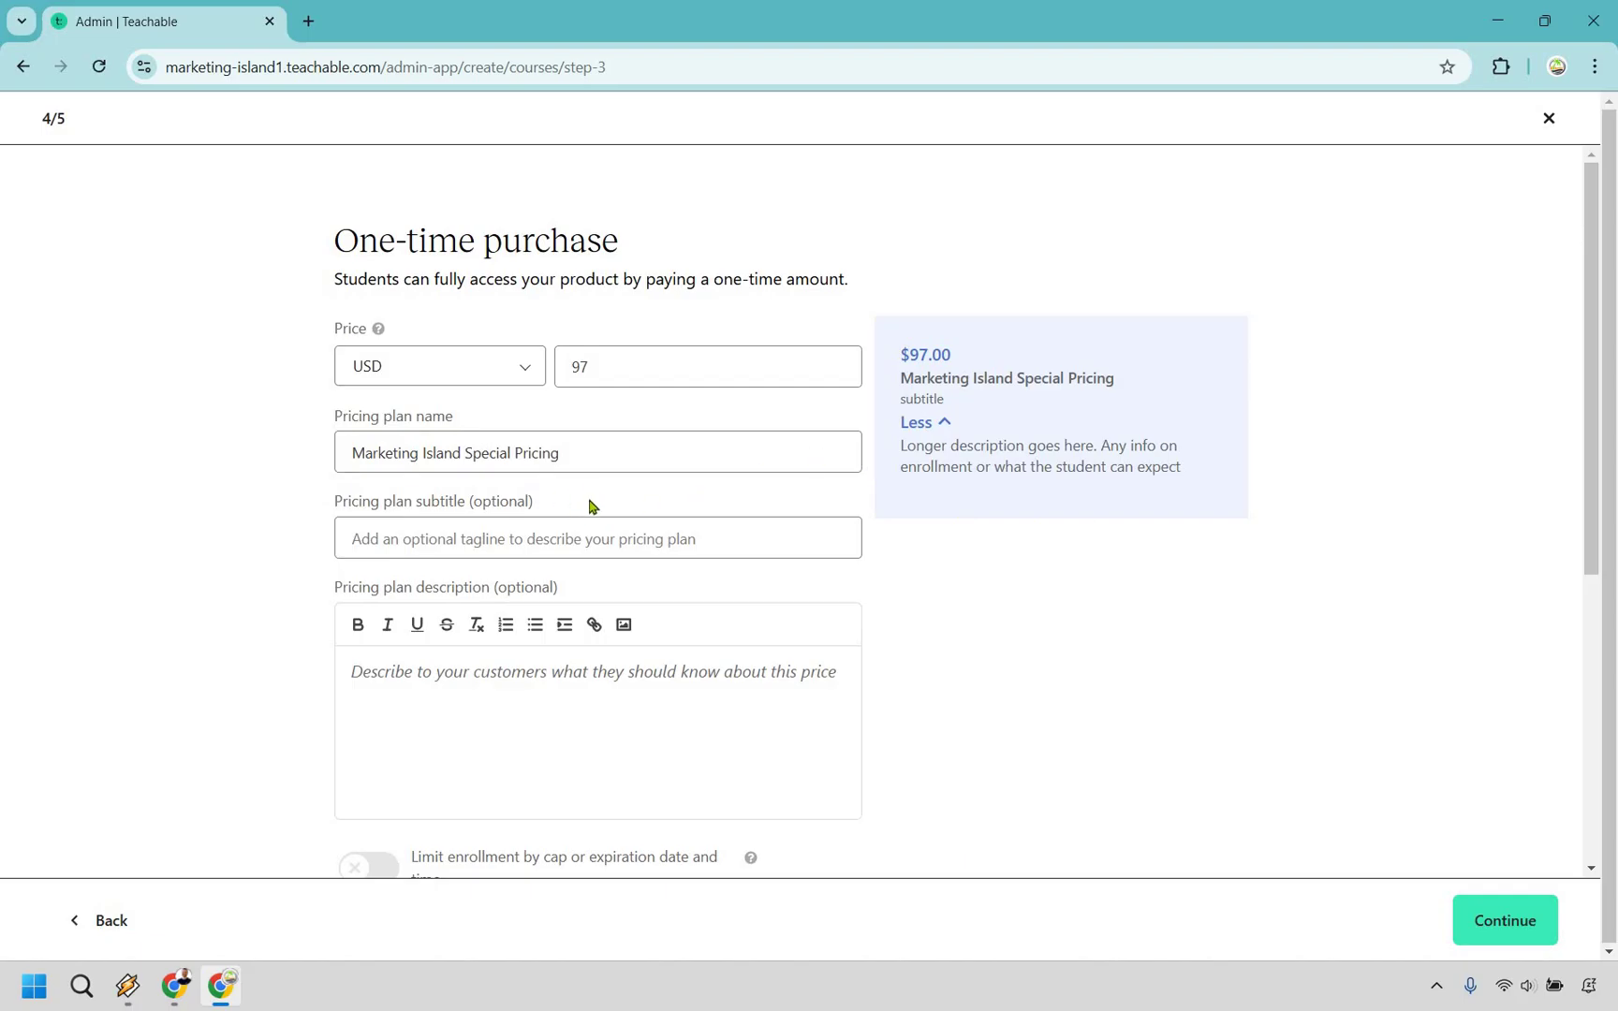
{"action": "left_click", "coordinate": [602, 461]}
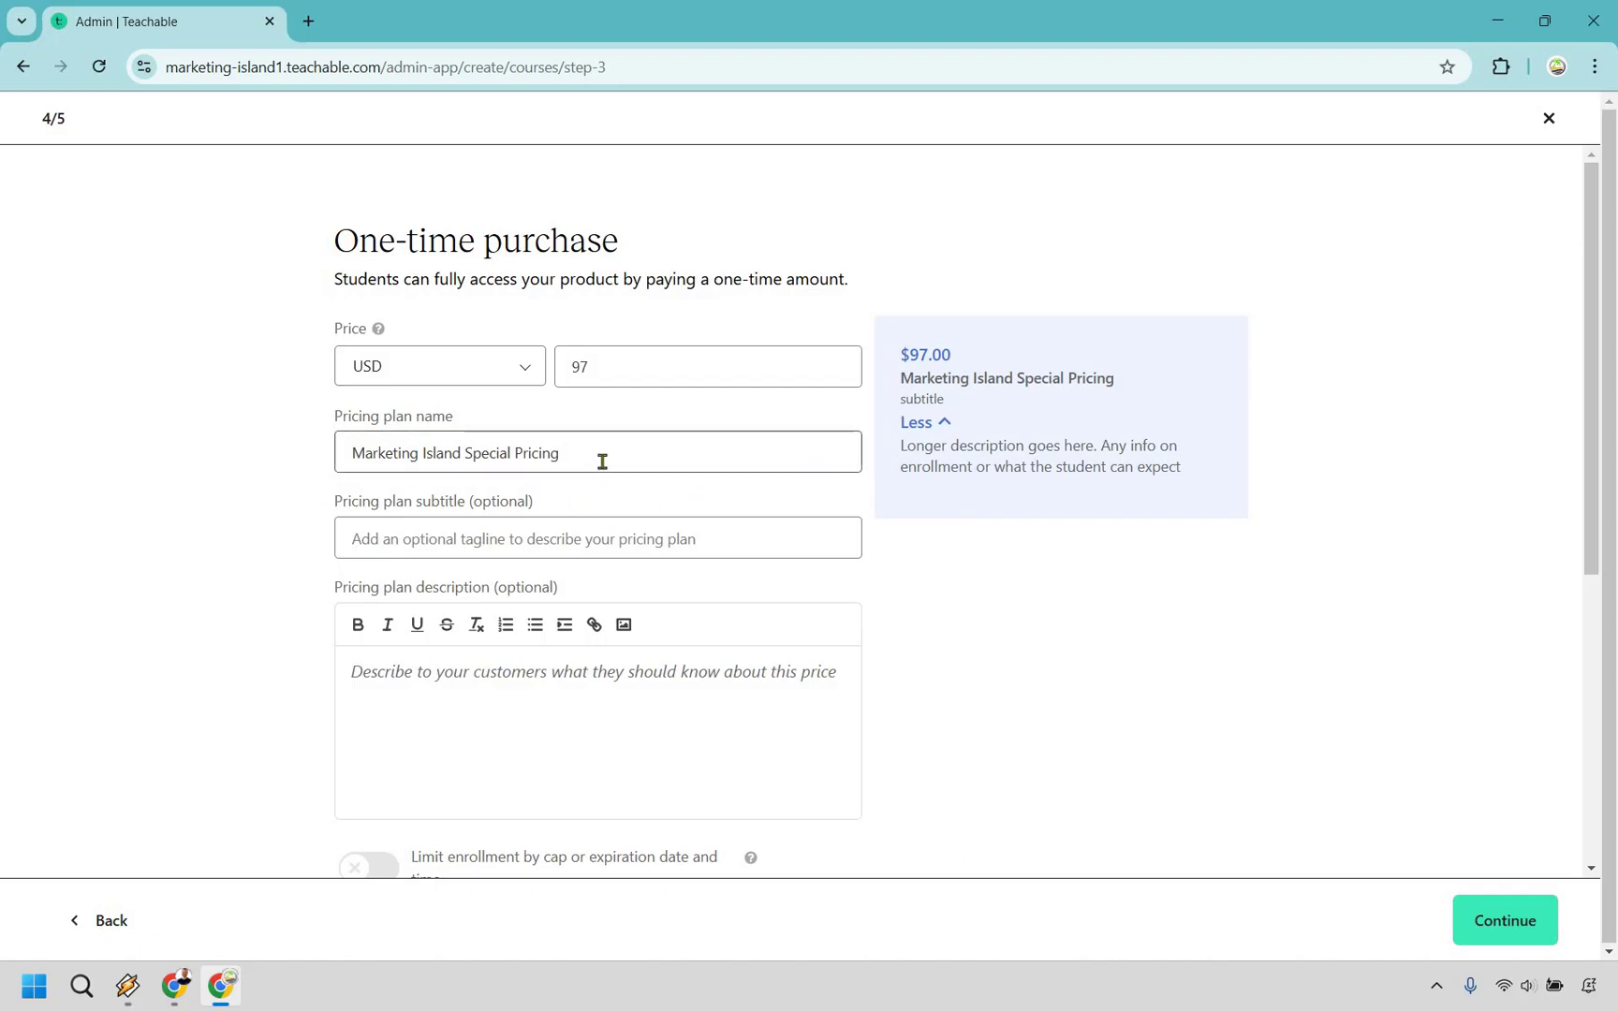
{"action": "left_click", "coordinate": [1070, 622]}
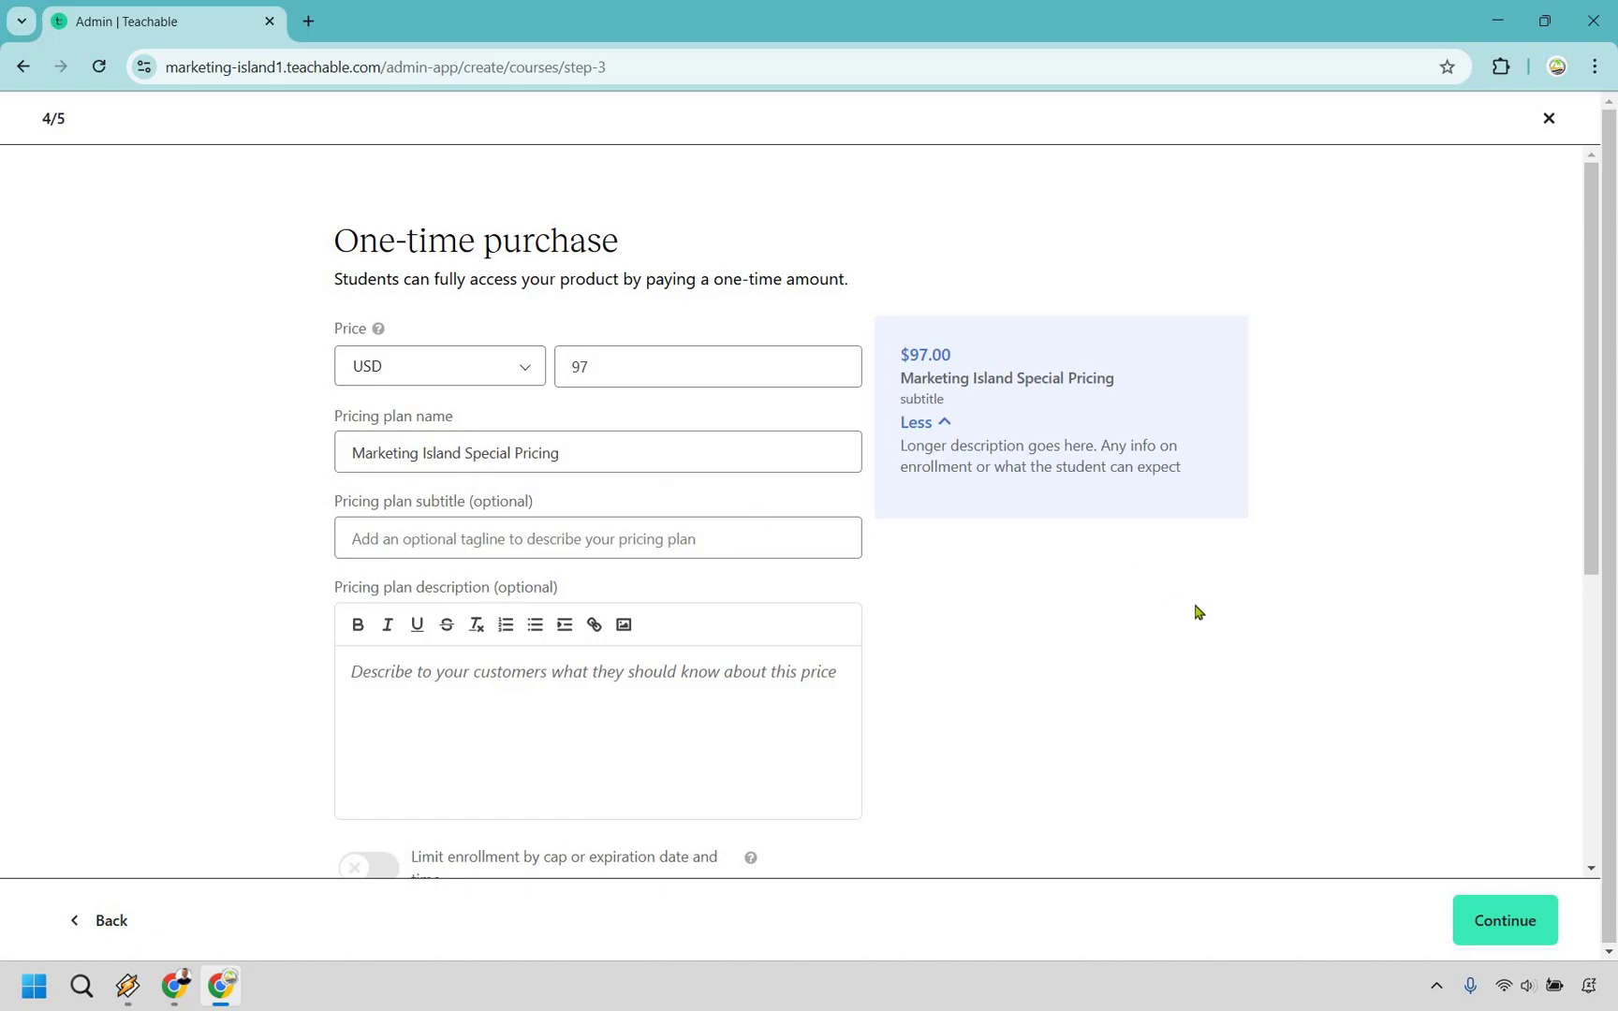
- Keep Buy Now, Pay Later turned off and finish the course setup with an outline started from scratch
{"action": "scroll", "coordinate": [847, 599], "scroll_direction": "down", "scroll_amount": 1}
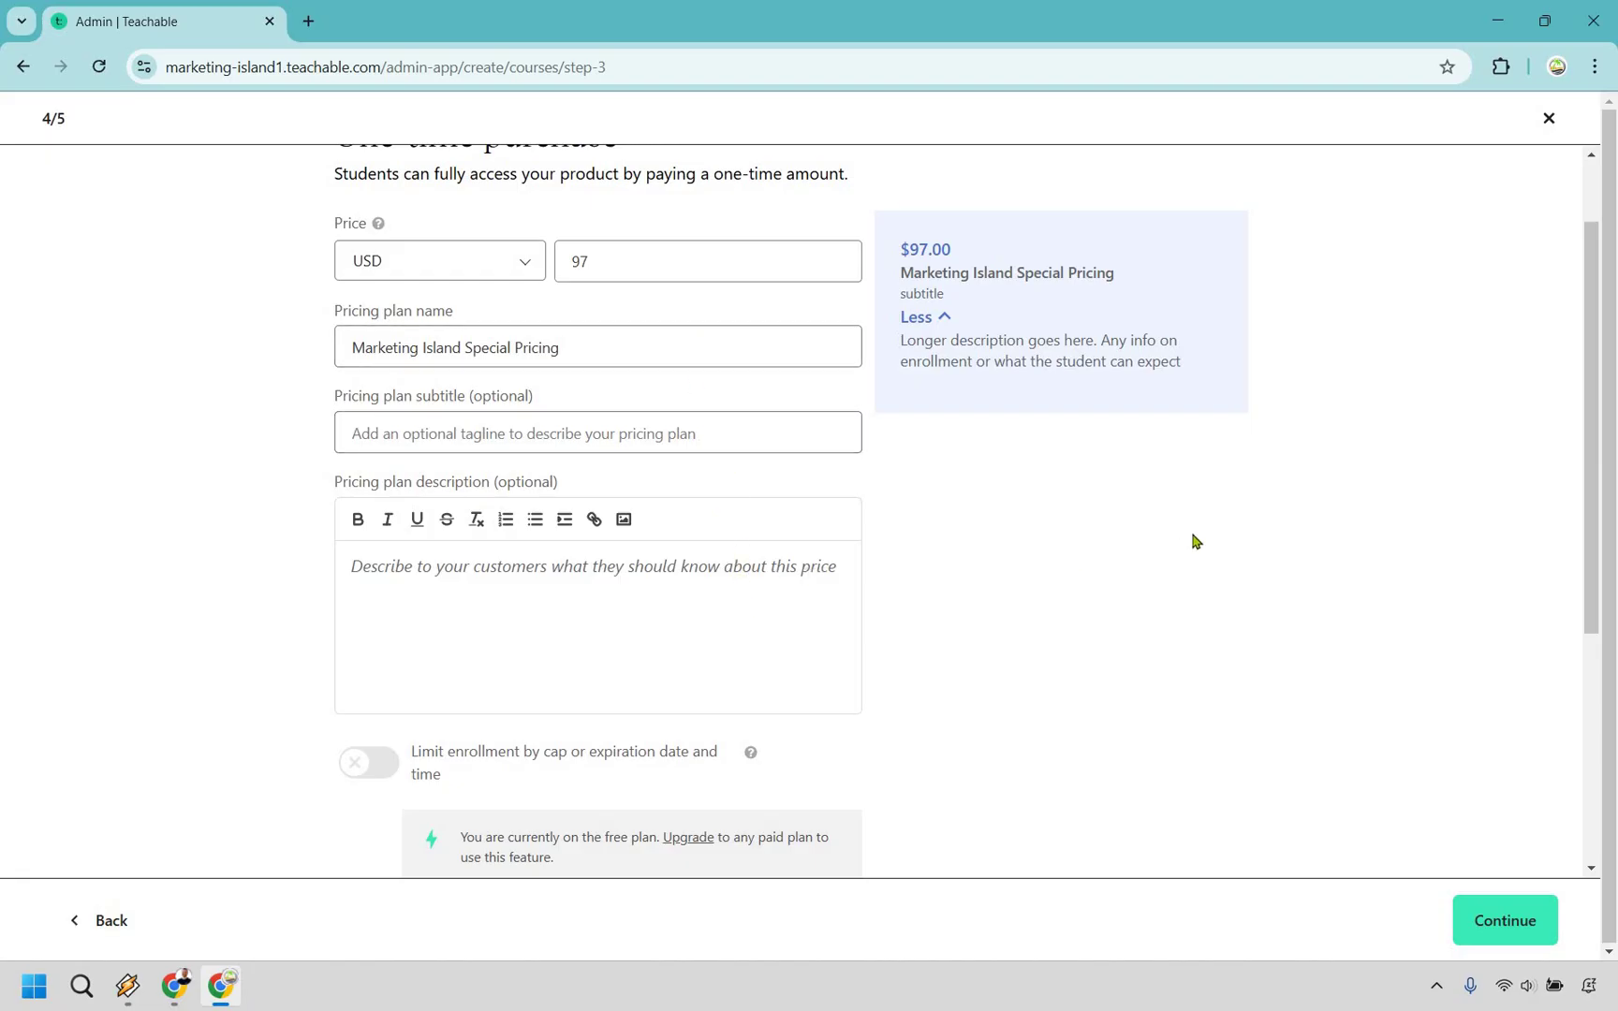
{"action": "scroll", "coordinate": [1026, 455], "scroll_direction": "down", "scroll_amount": 3}
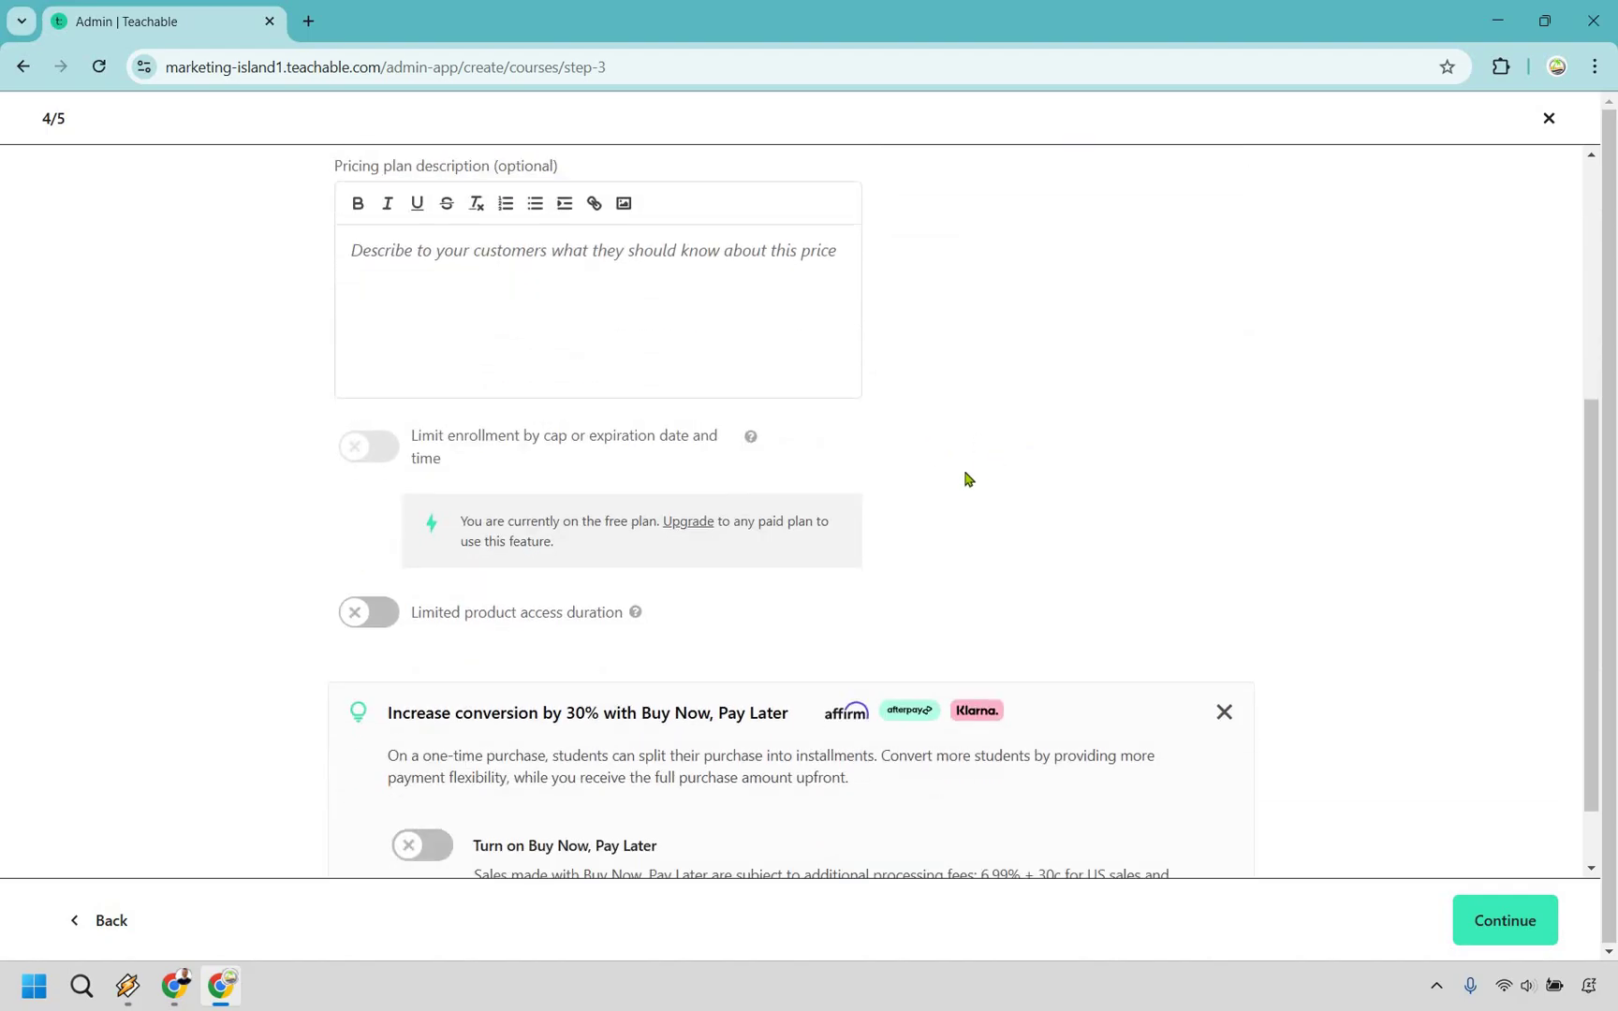
{"action": "scroll", "coordinate": [733, 535], "scroll_direction": "down", "scroll_amount": 1}
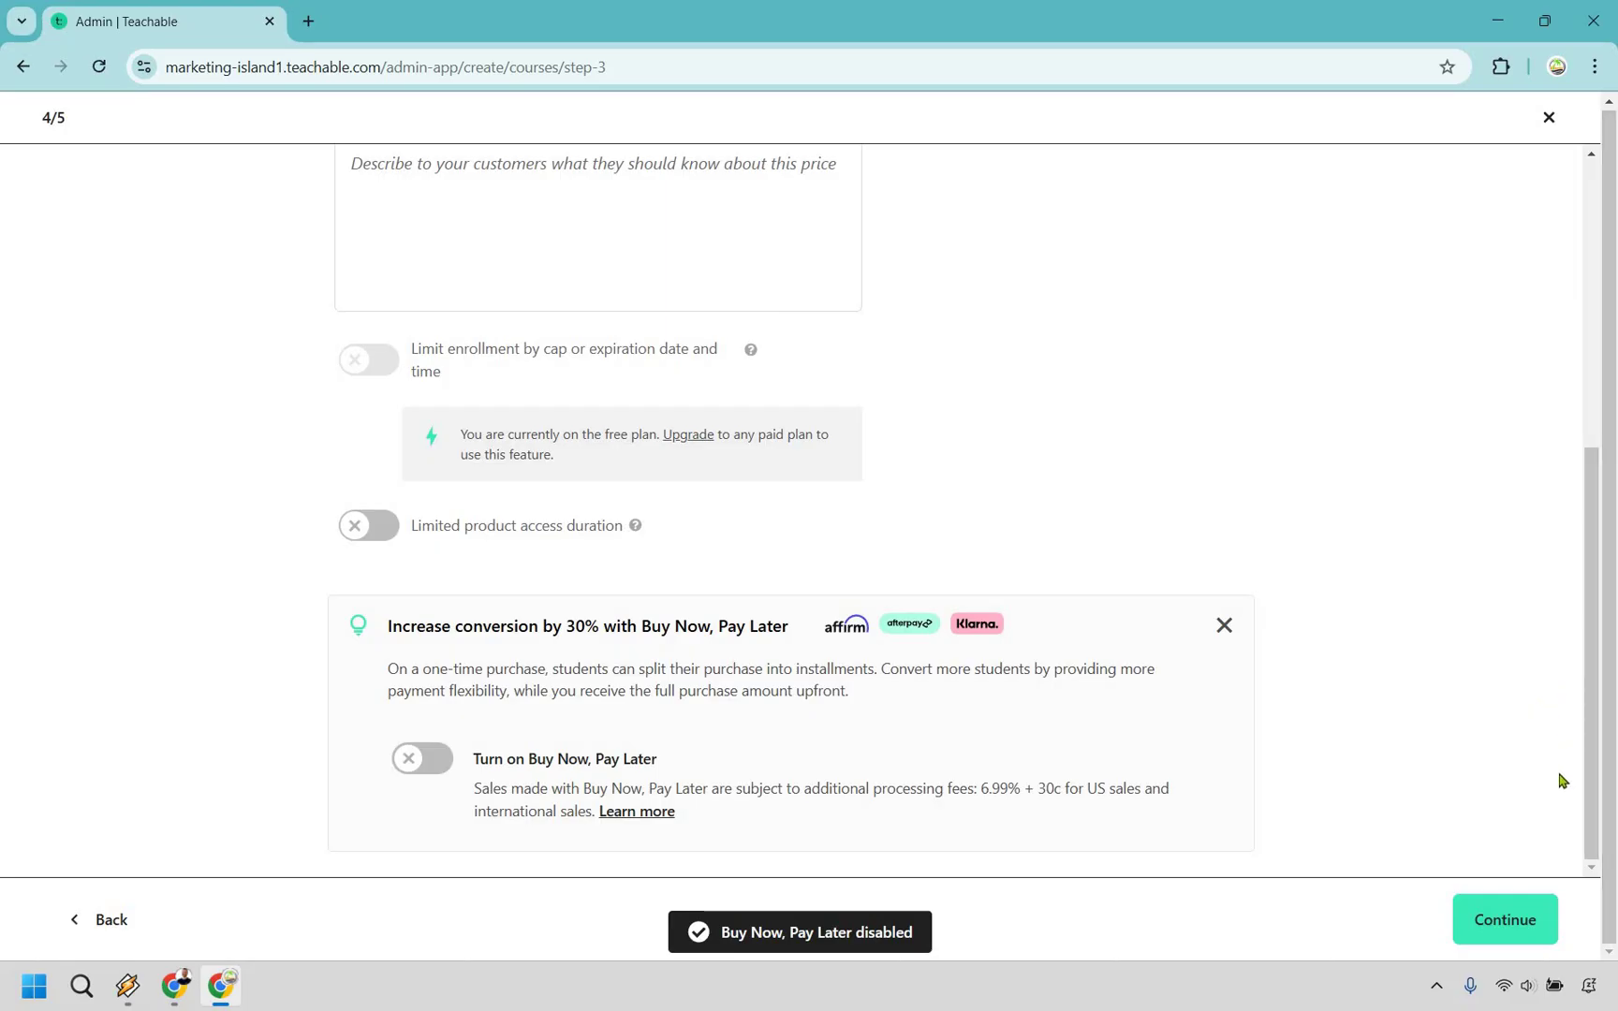
{"action": "left_click", "coordinate": [1497, 936]}
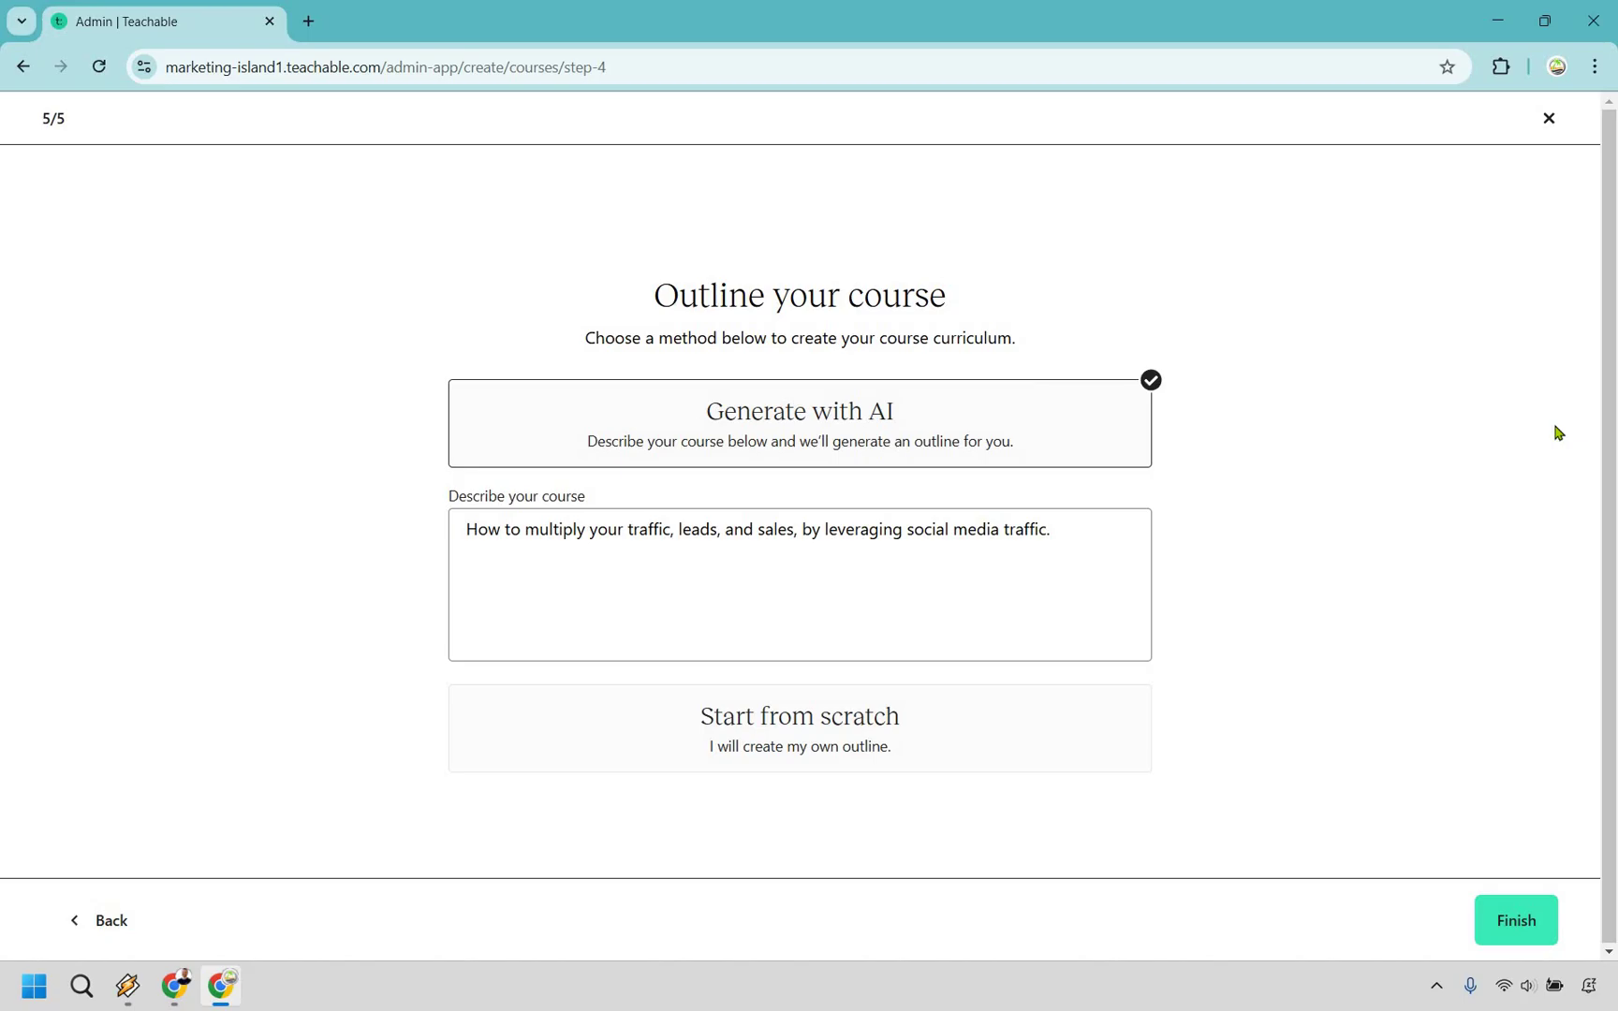
{"action": "left_click", "coordinate": [894, 736]}
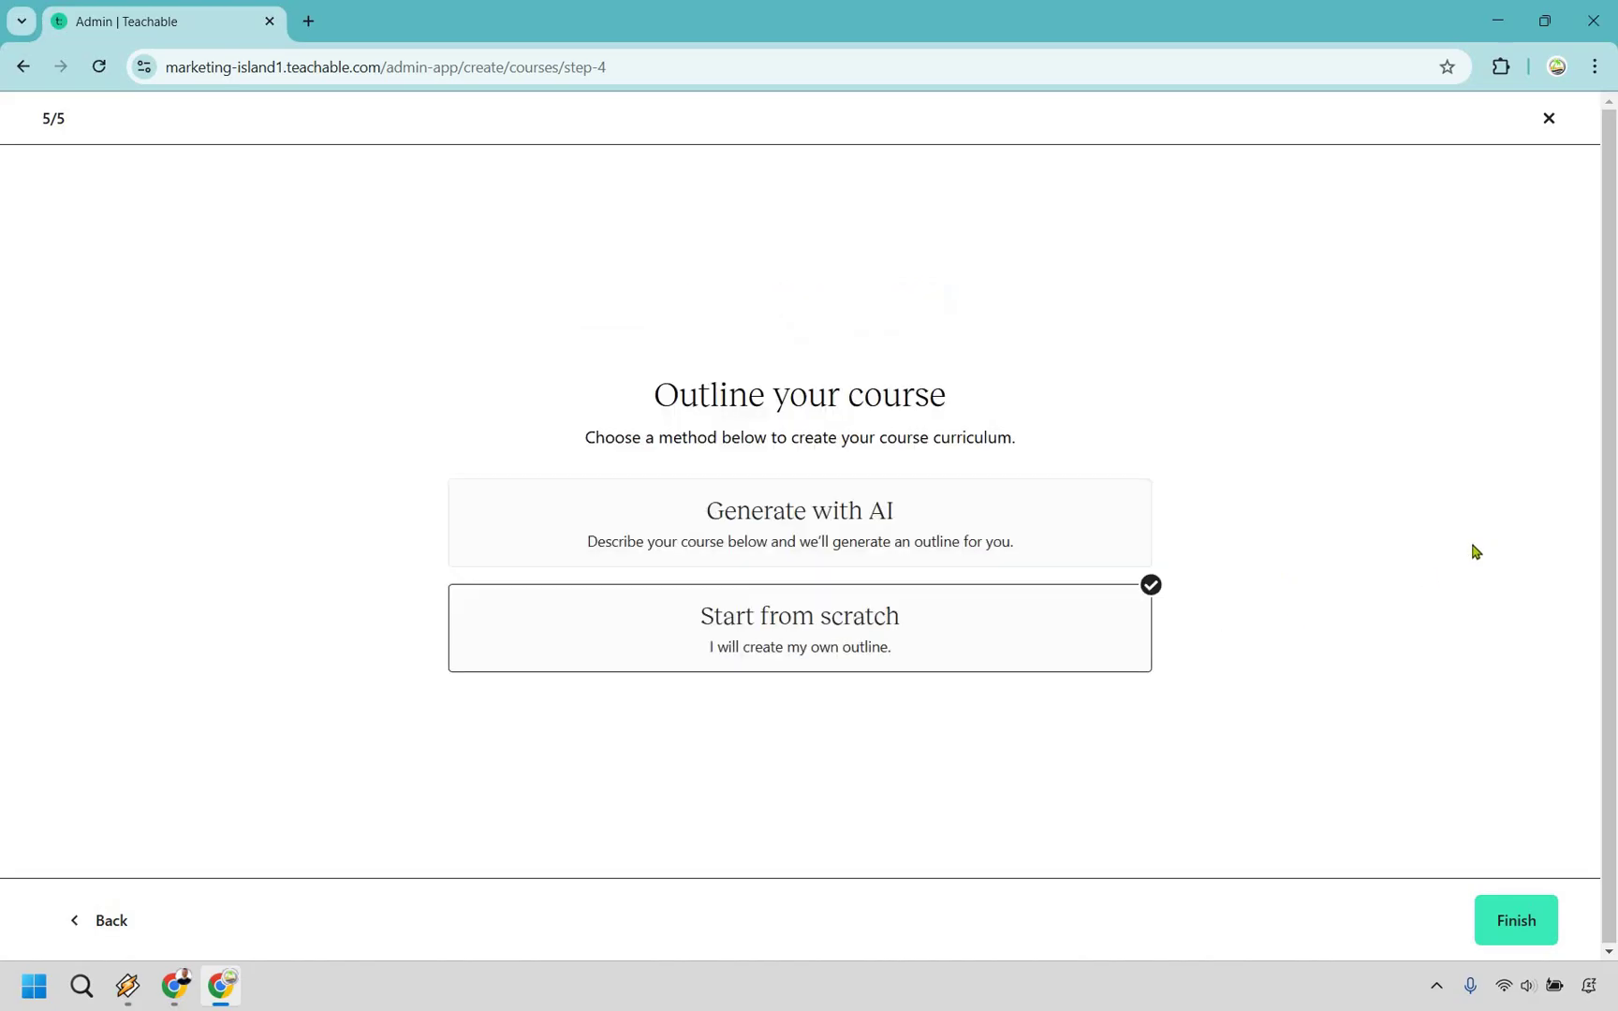
{"action": "left_click", "coordinate": [936, 515]}
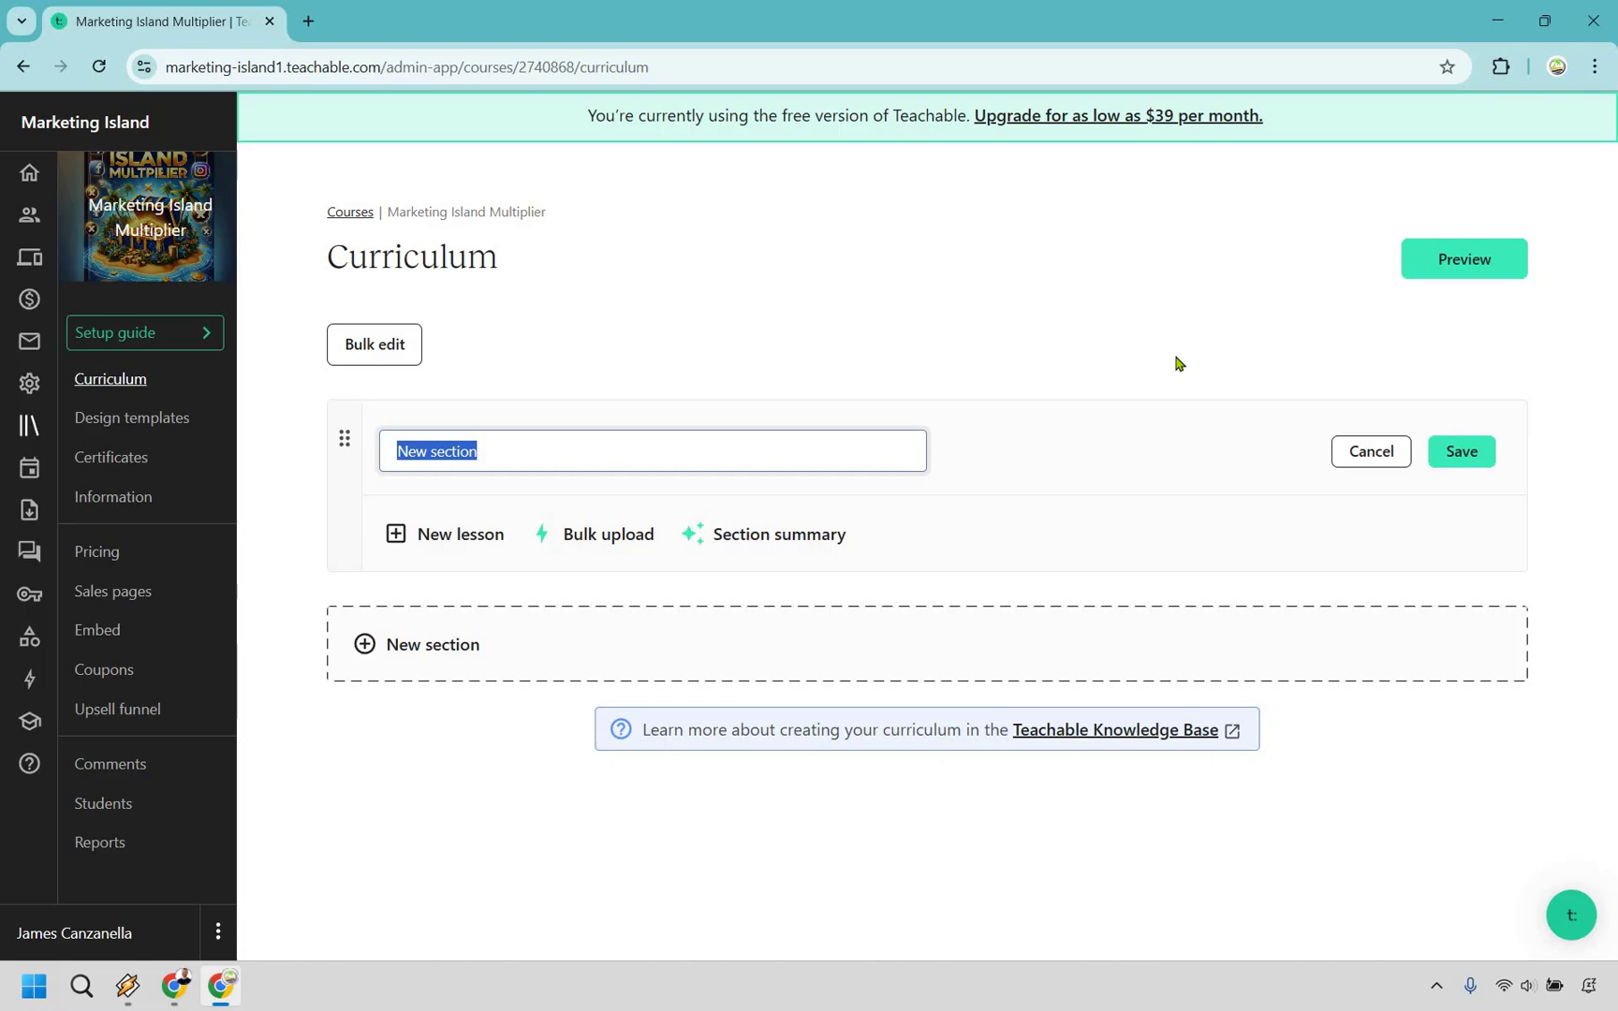
- Name the first curriculum section "Introduction" and save it
{"action": "left_click", "coordinate": [693, 311]}
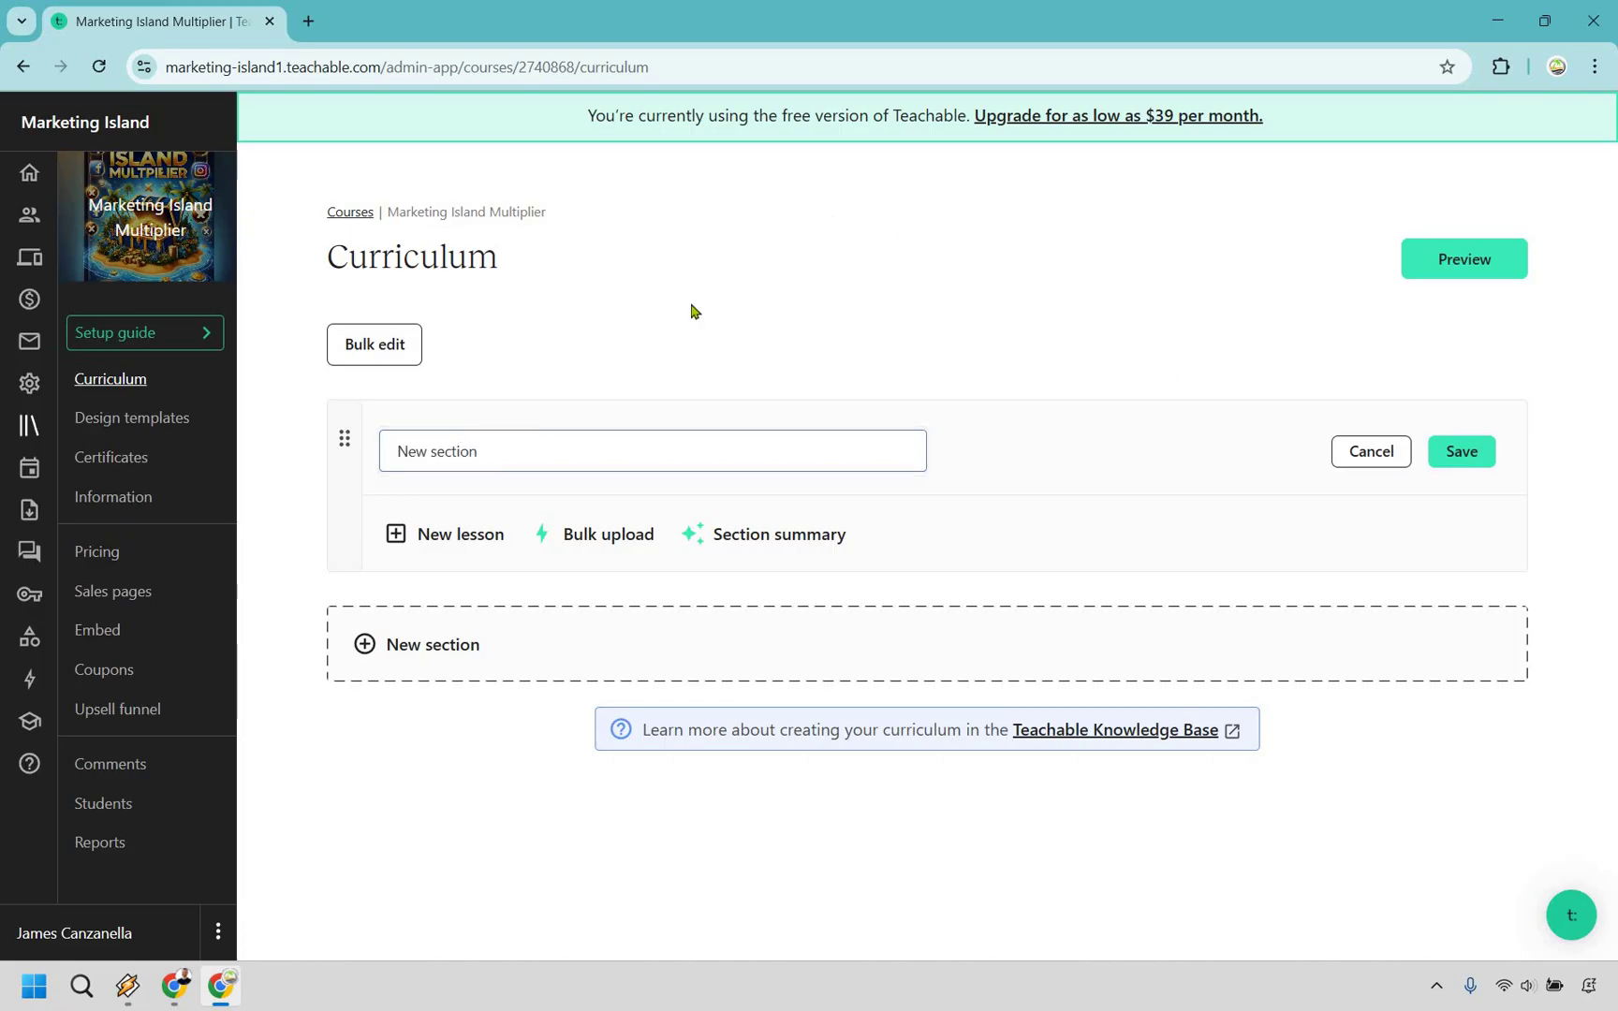
{"action": "left_click", "coordinate": [480, 443]}
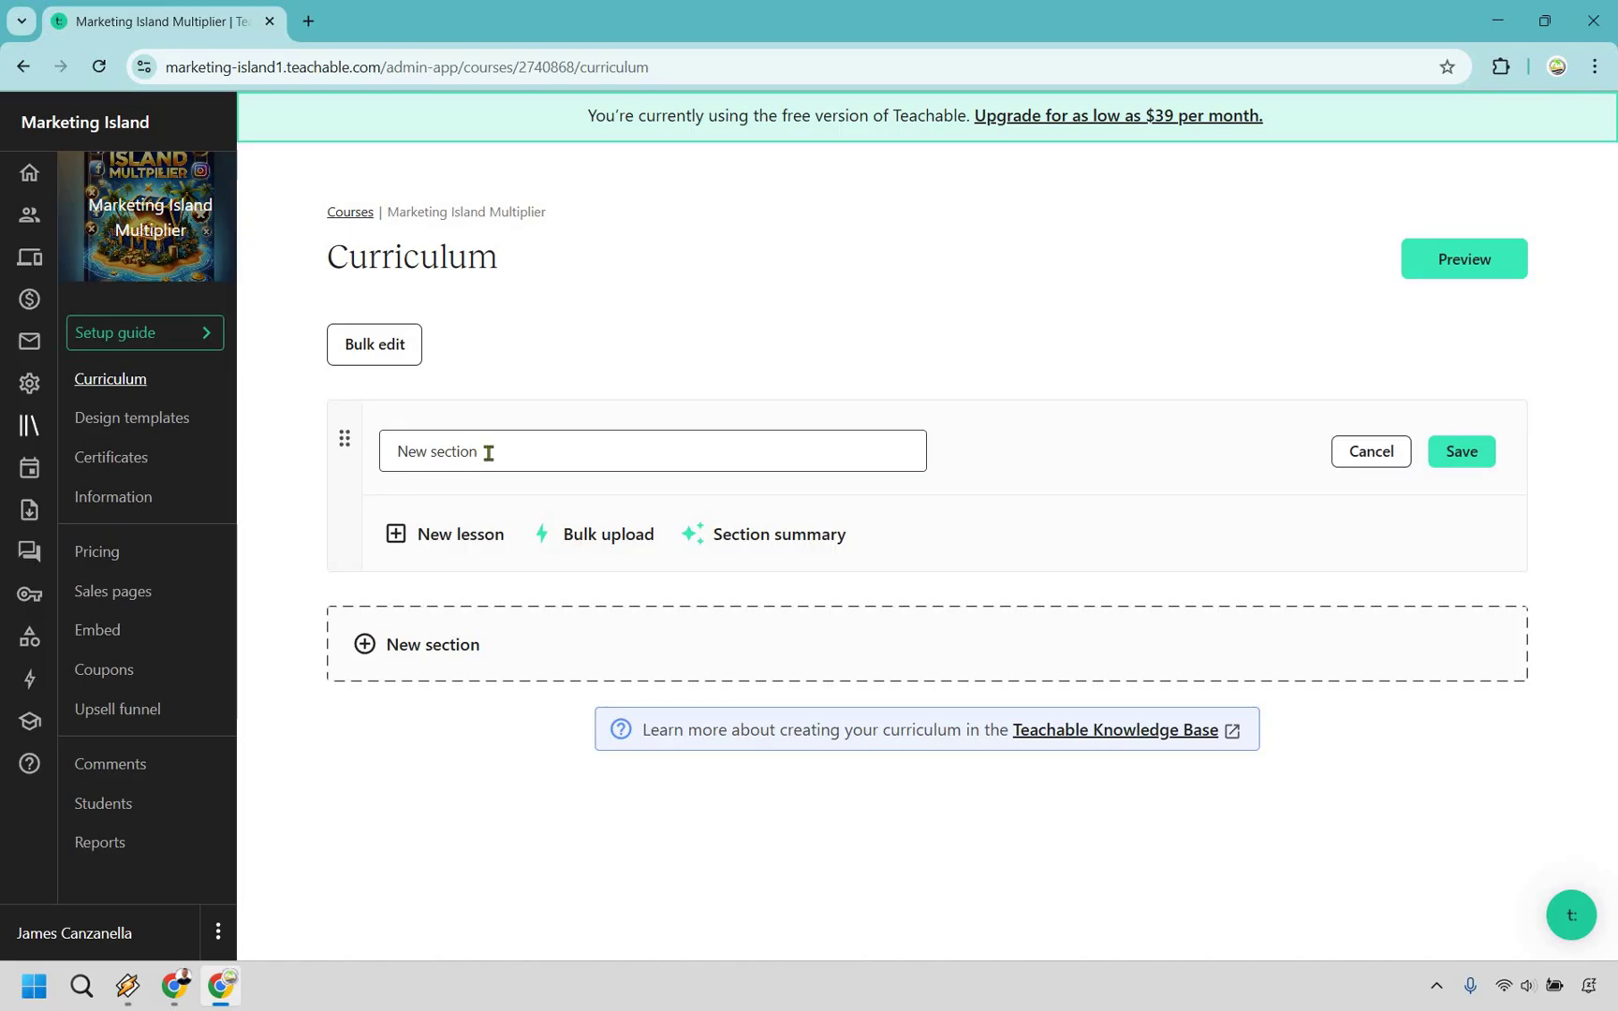
{"action": "left_click", "coordinate": [704, 387]}
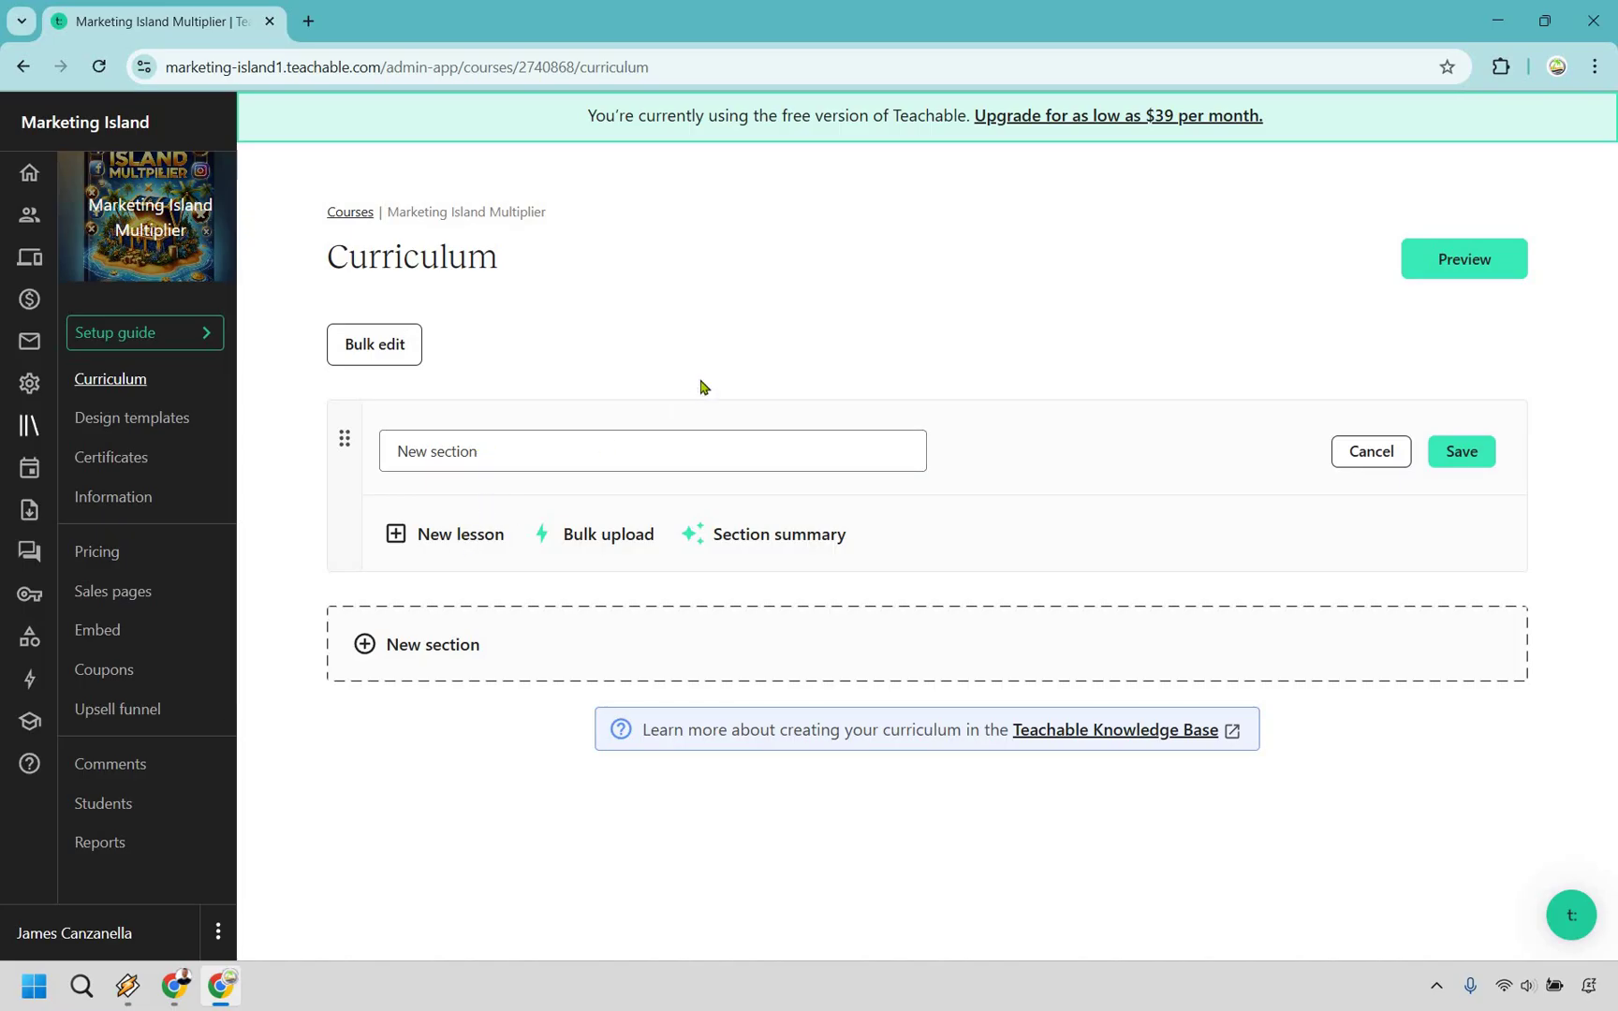
{"action": "left_click", "coordinate": [591, 454]}
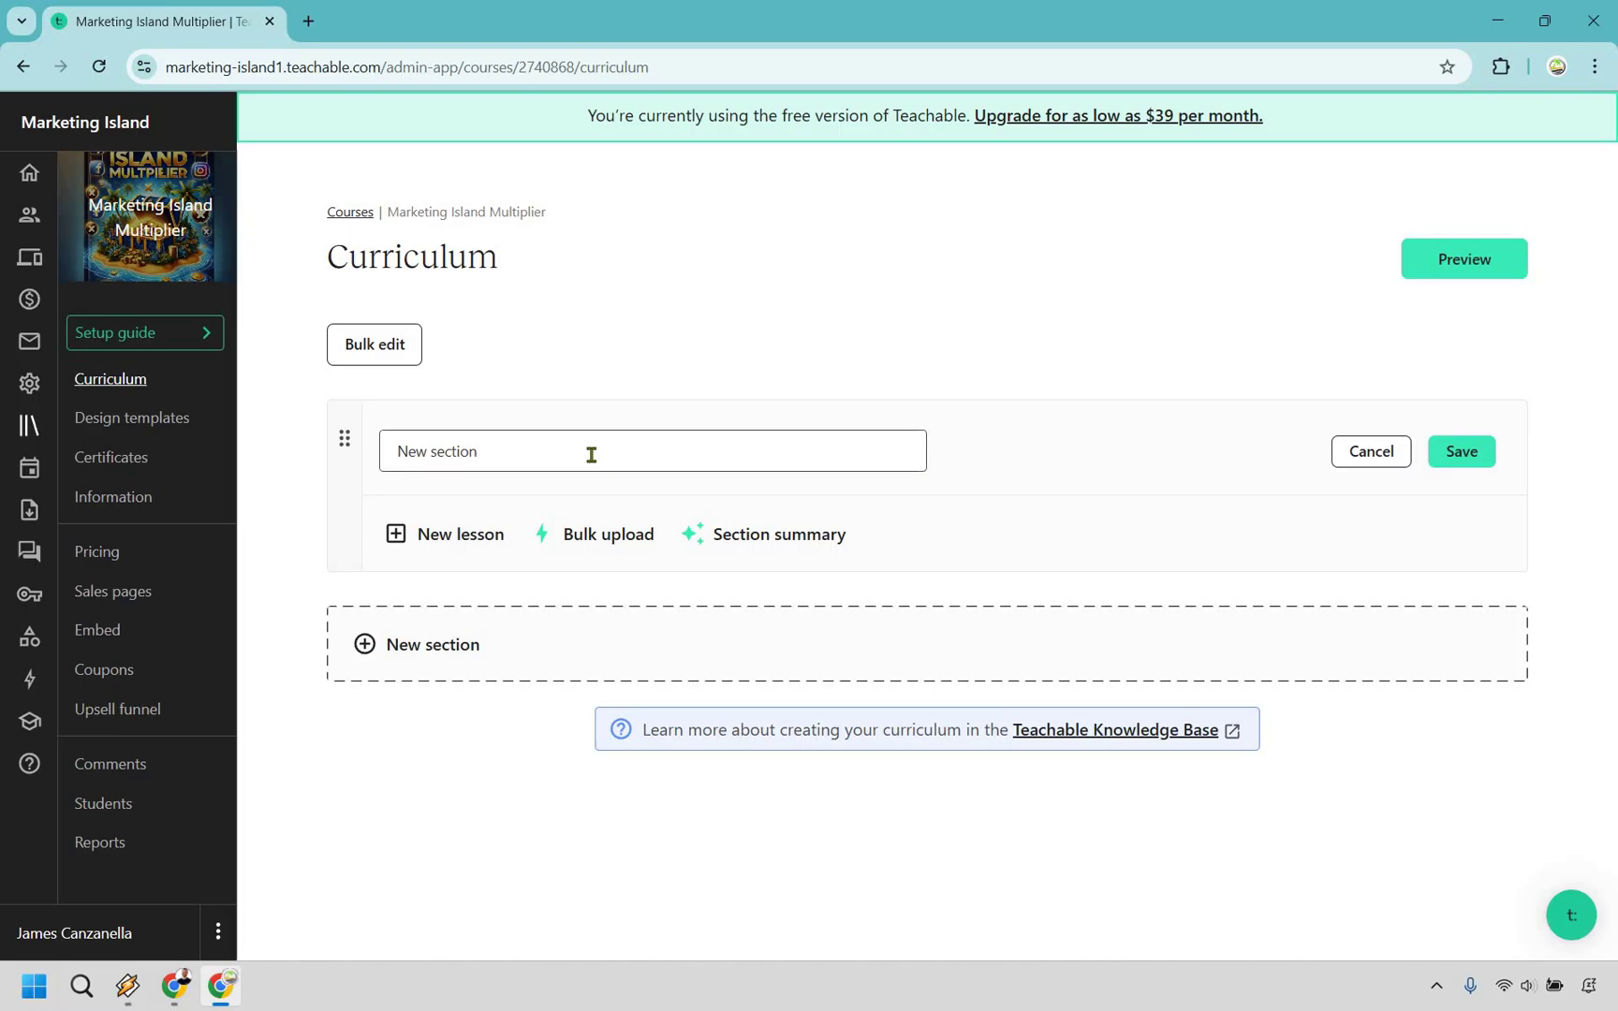
{"action": "key", "text": "ctrl+shift+Left"}
{"action": "key", "text": "ctrl+shift+Left"}
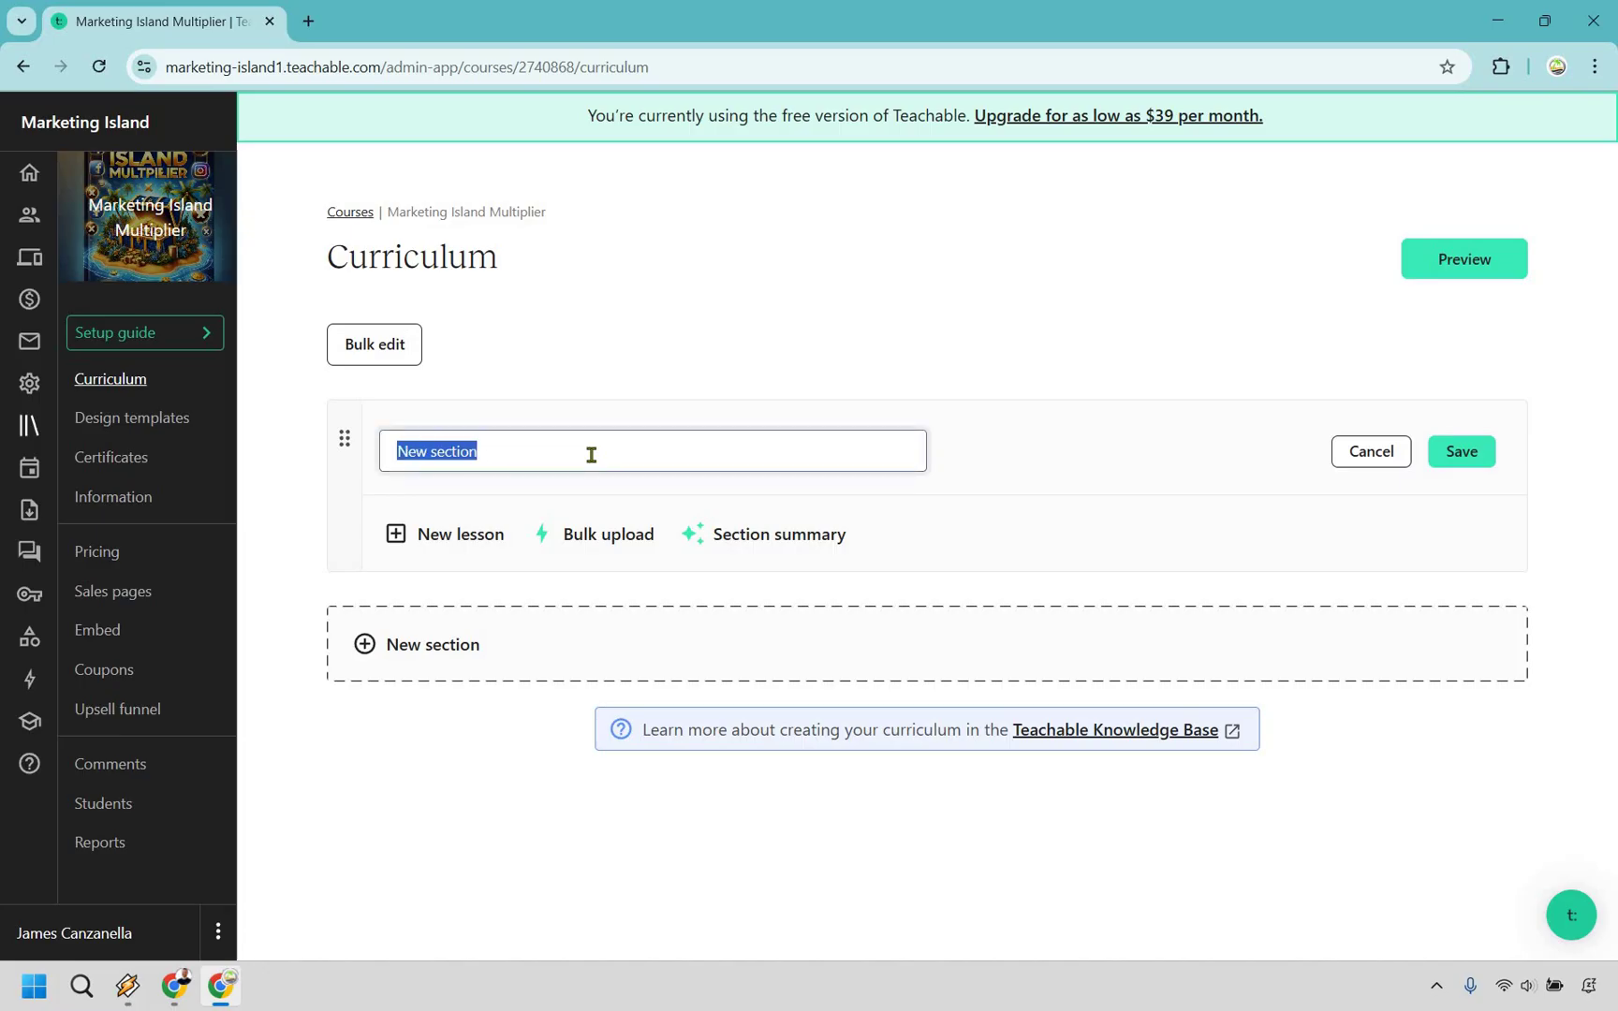
{"action": "type", "text": "Introduction"}
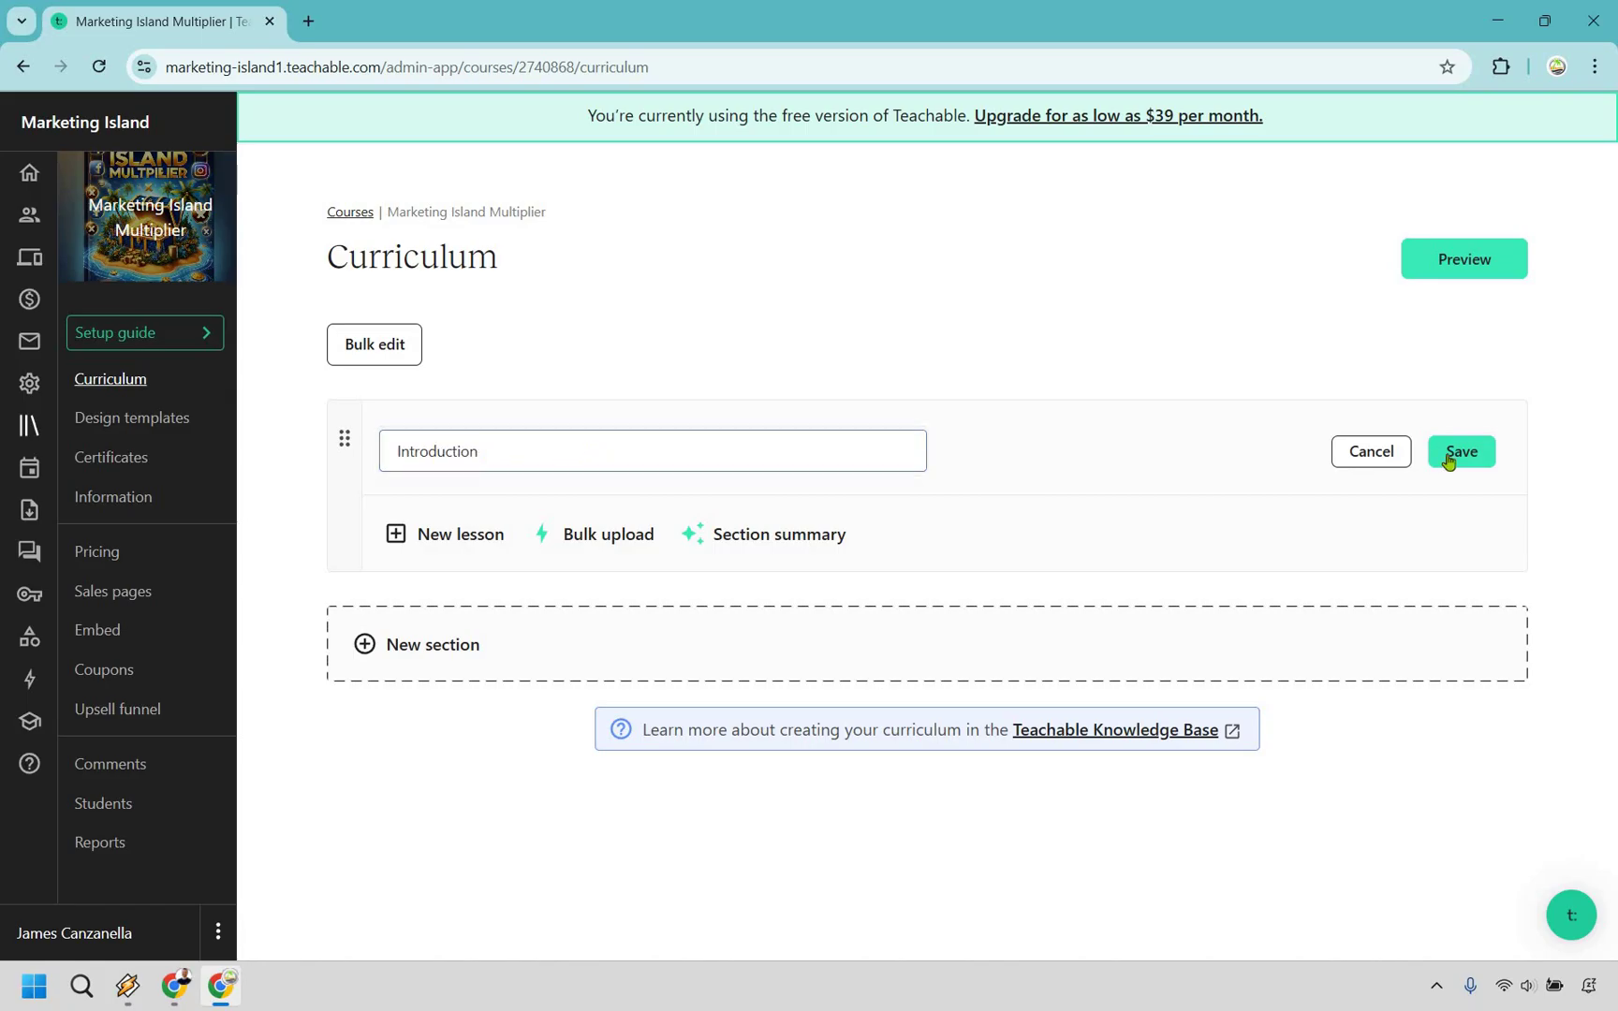
{"action": "key", "text": "Return"}
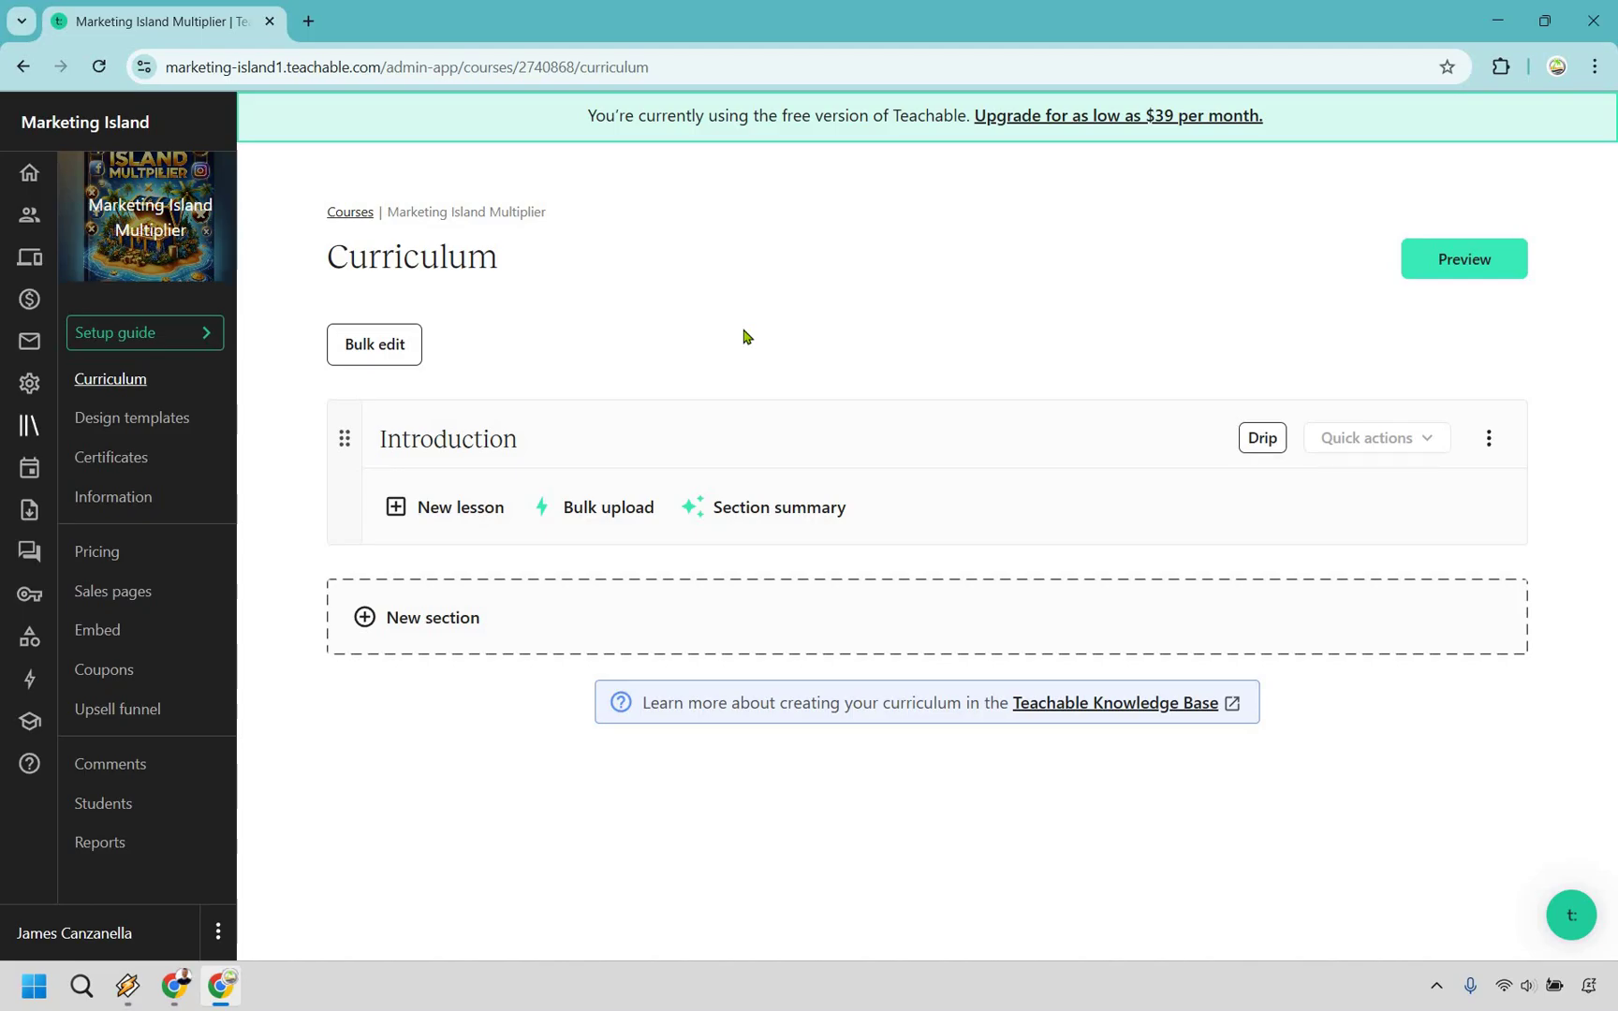
- Add two more new sections to the curriculum below the Introduction section
{"action": "left_click", "coordinate": [431, 621]}
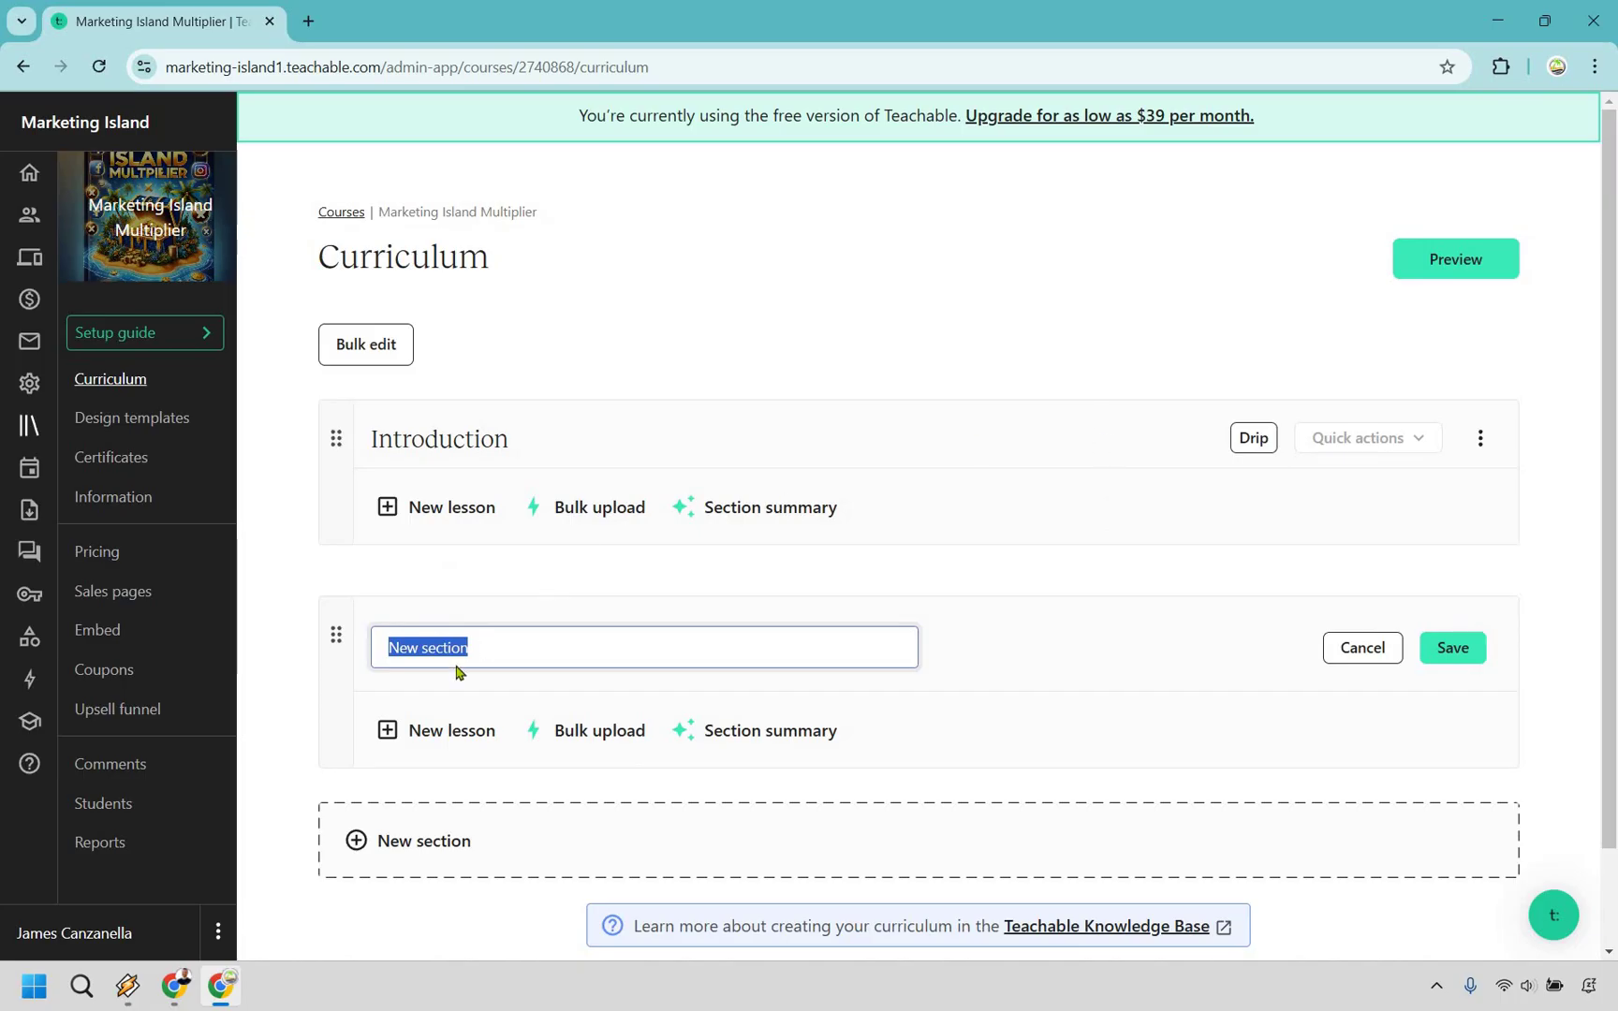
{"action": "scroll", "coordinate": [419, 746], "scroll_direction": "down", "scroll_amount": 1}
{"action": "left_click", "coordinate": [420, 746]}
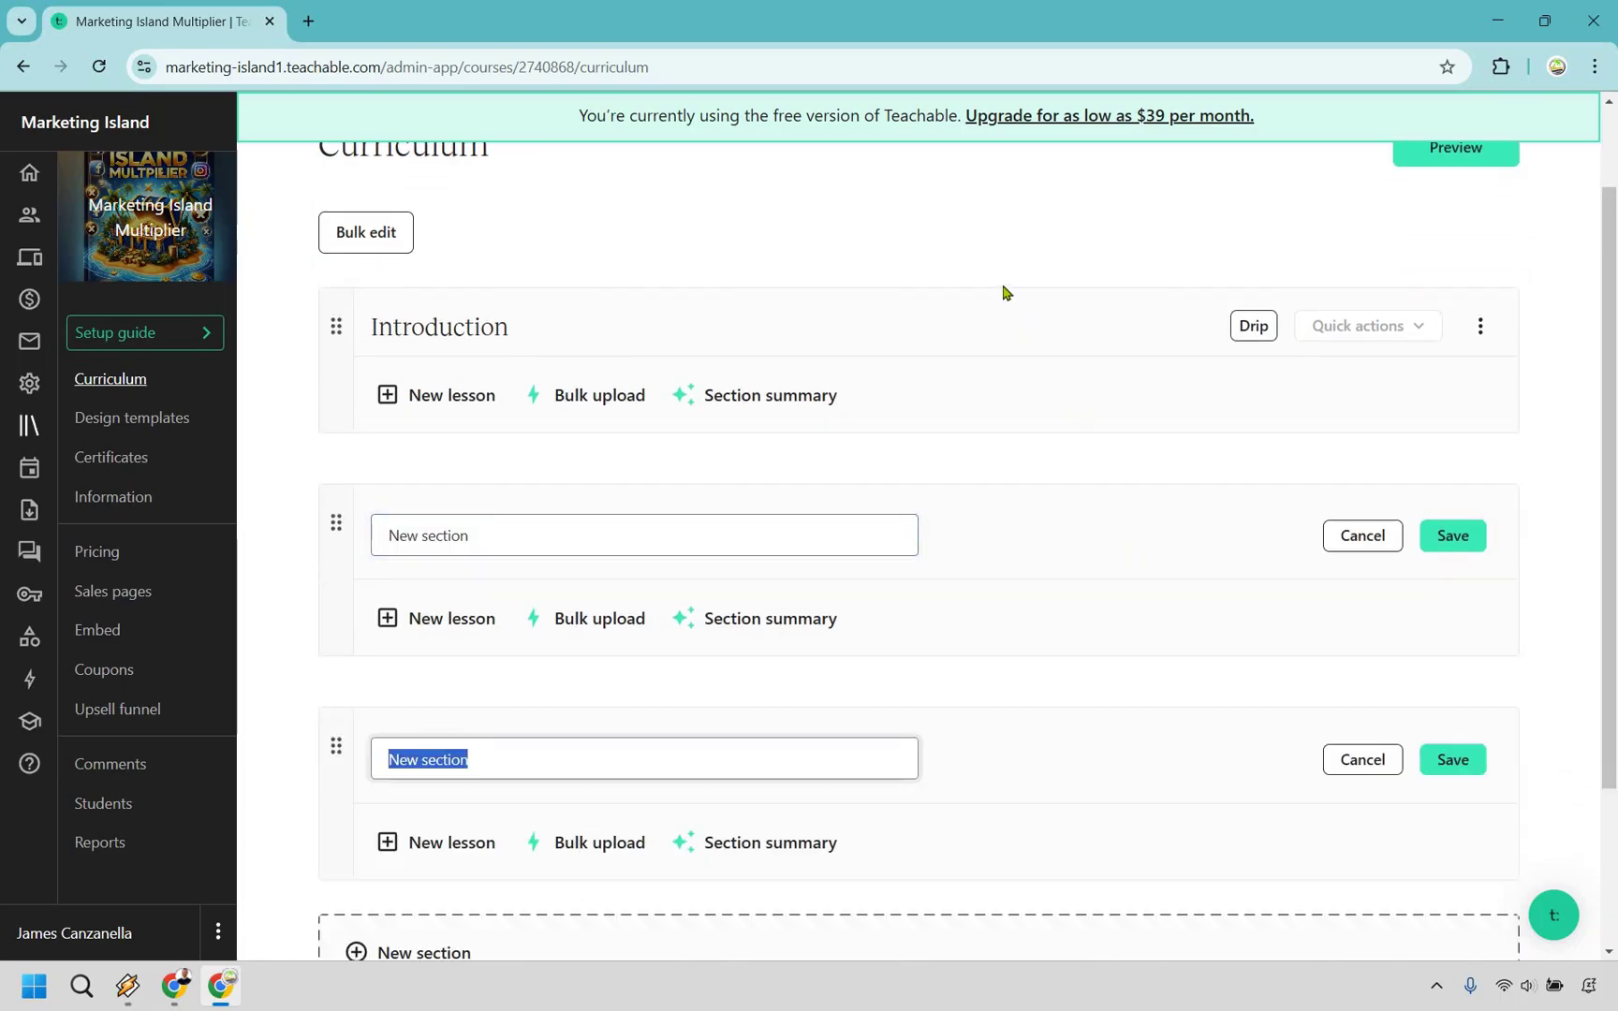
- Add a lesson named "Welcome" to the Introduction section and save it
{"action": "left_click", "coordinate": [492, 477]}
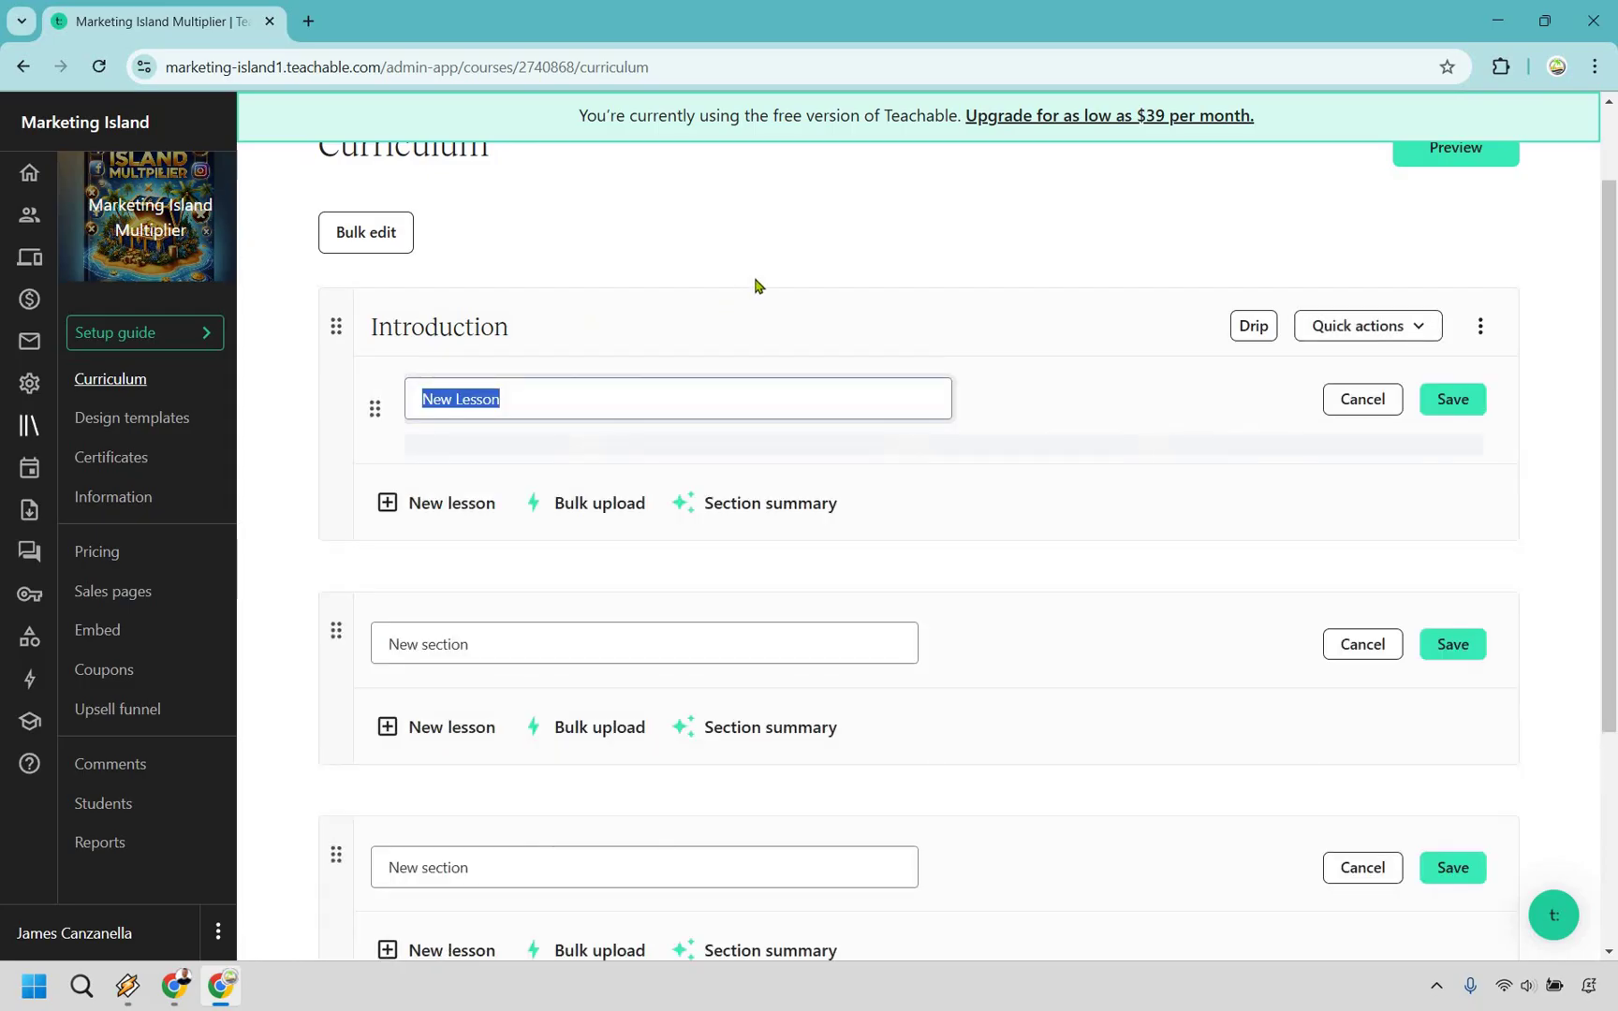
{"action": "type", "text": "Welcome"}
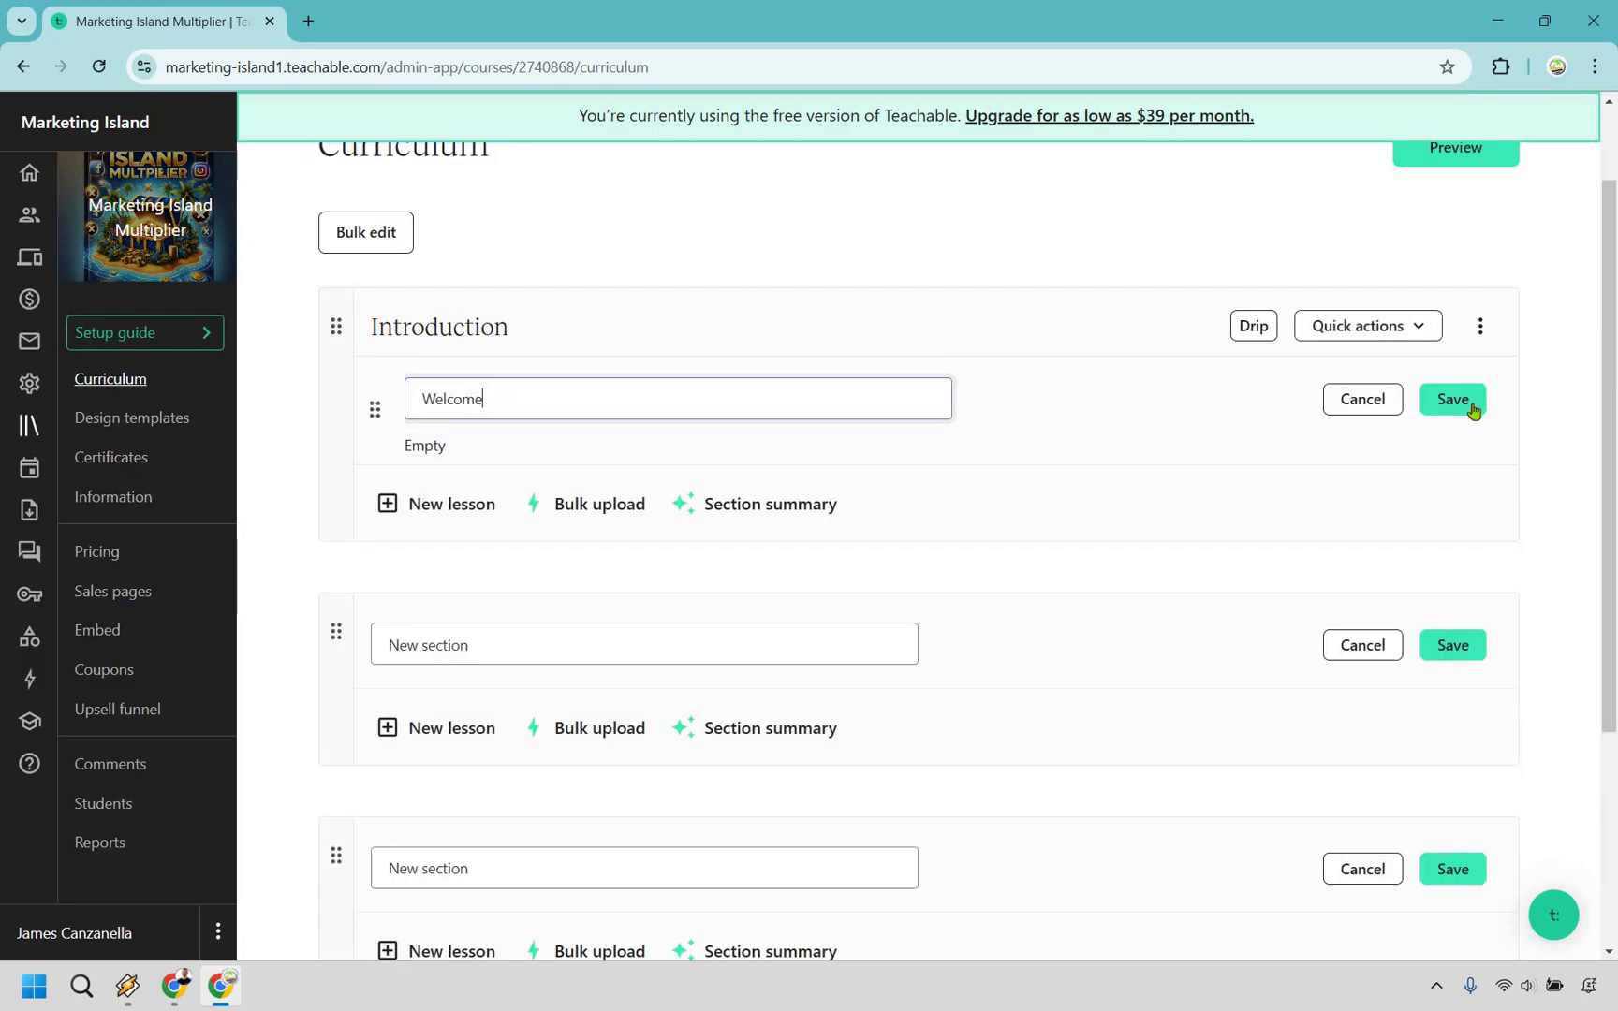
{"action": "key", "text": "Return"}
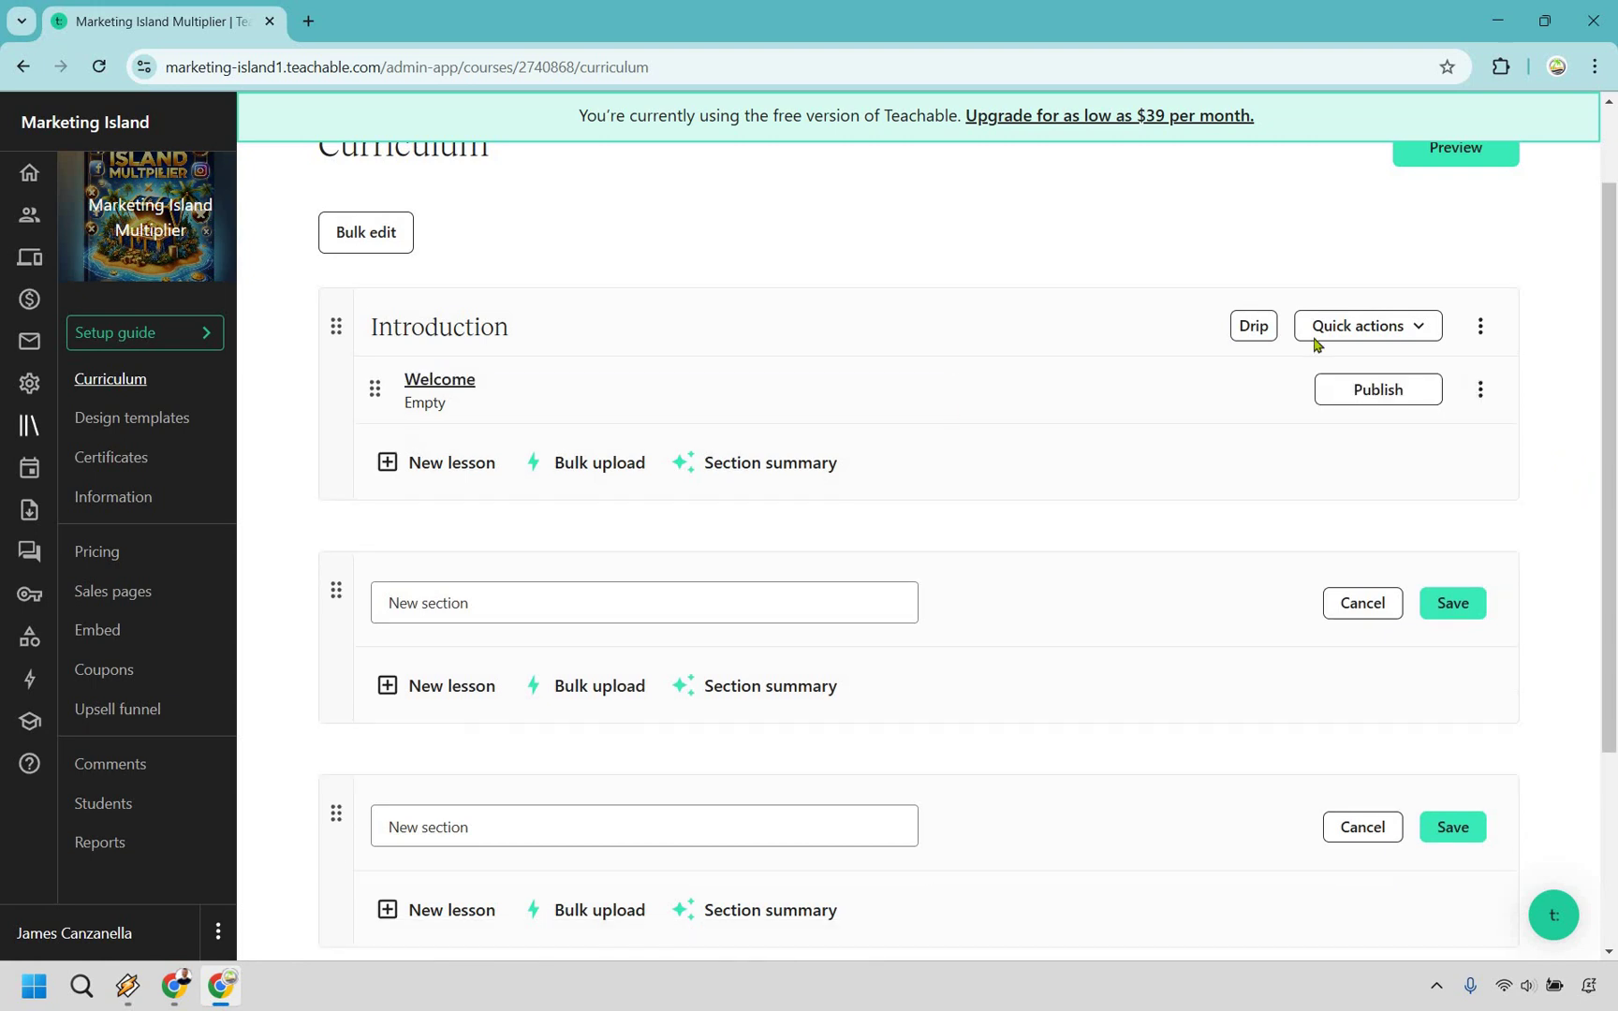
- Add two more lessons to the Introduction section, named "What To Expect" and "Amazing Results"
{"action": "left_click", "coordinate": [448, 469]}
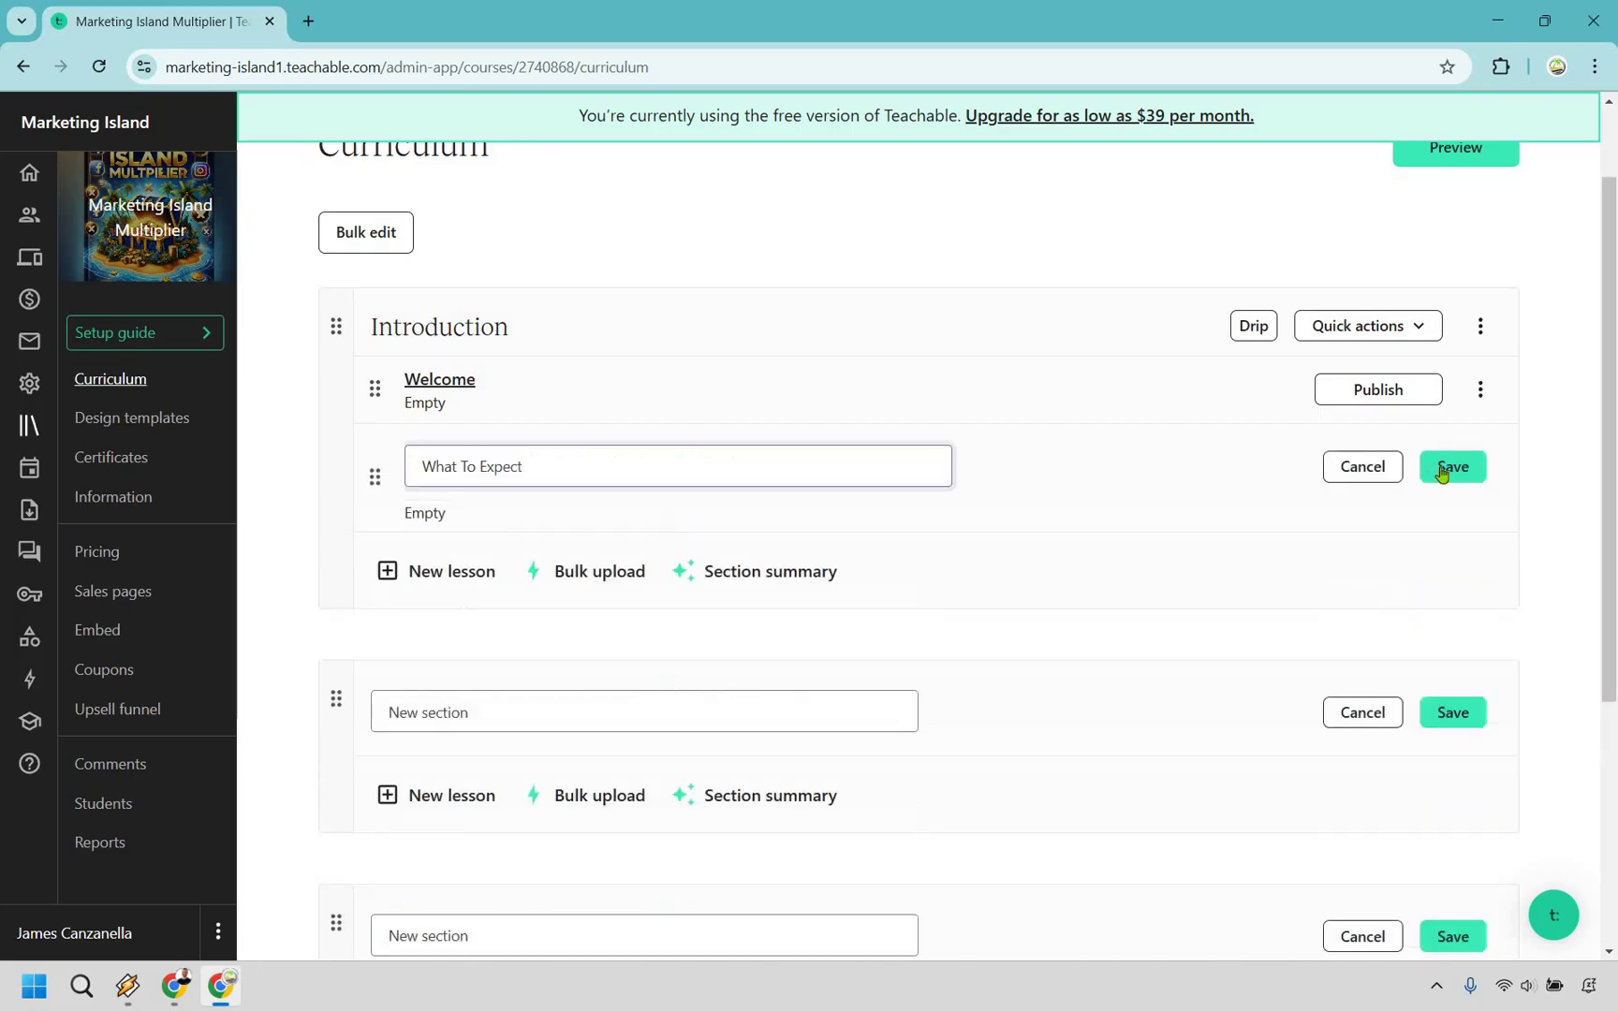
{"action": "key", "text": "Return"}
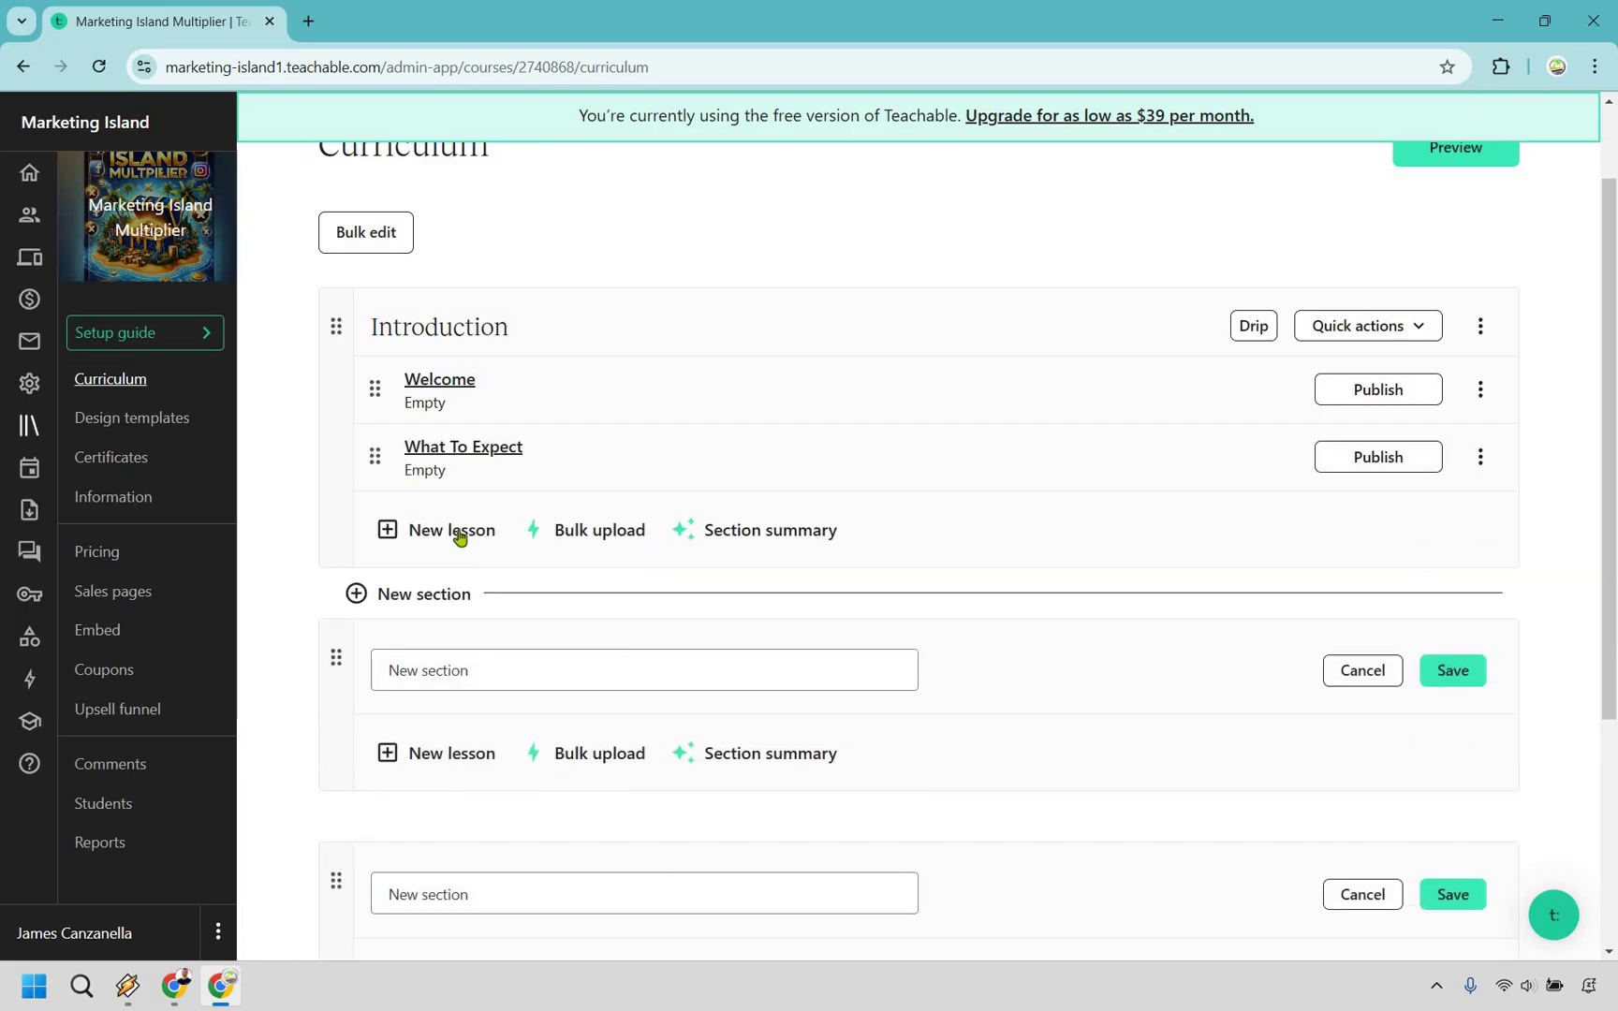
{"action": "left_click", "coordinate": [488, 539]}
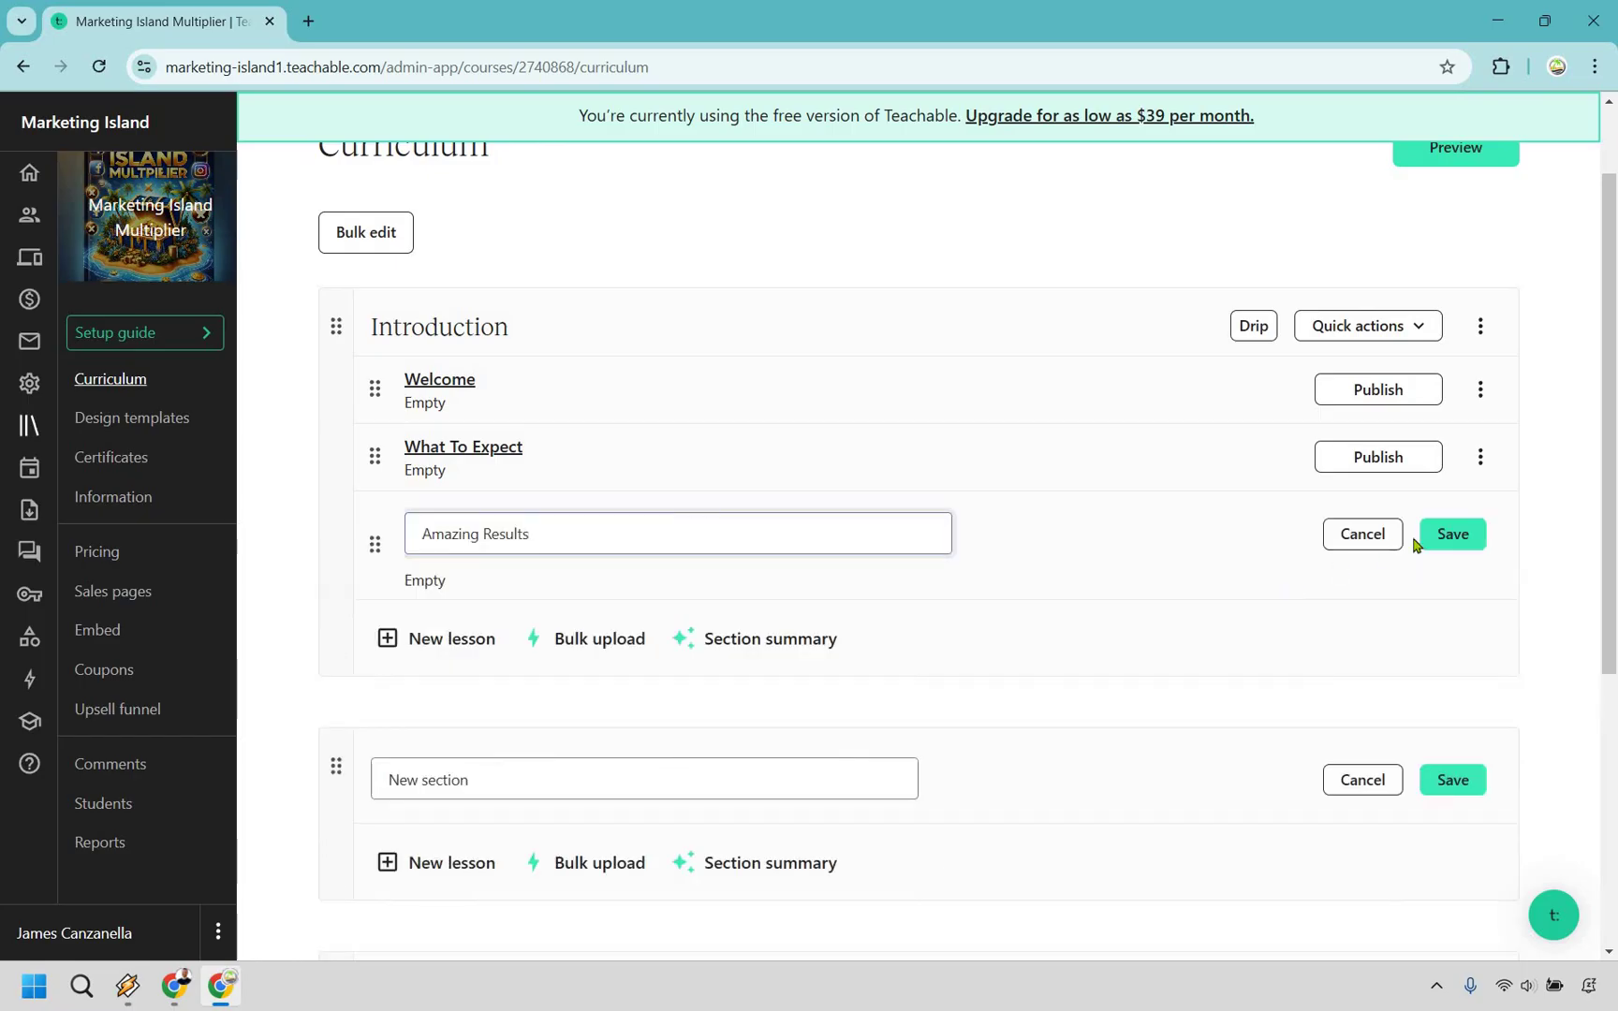
{"action": "key", "text": "Return"}
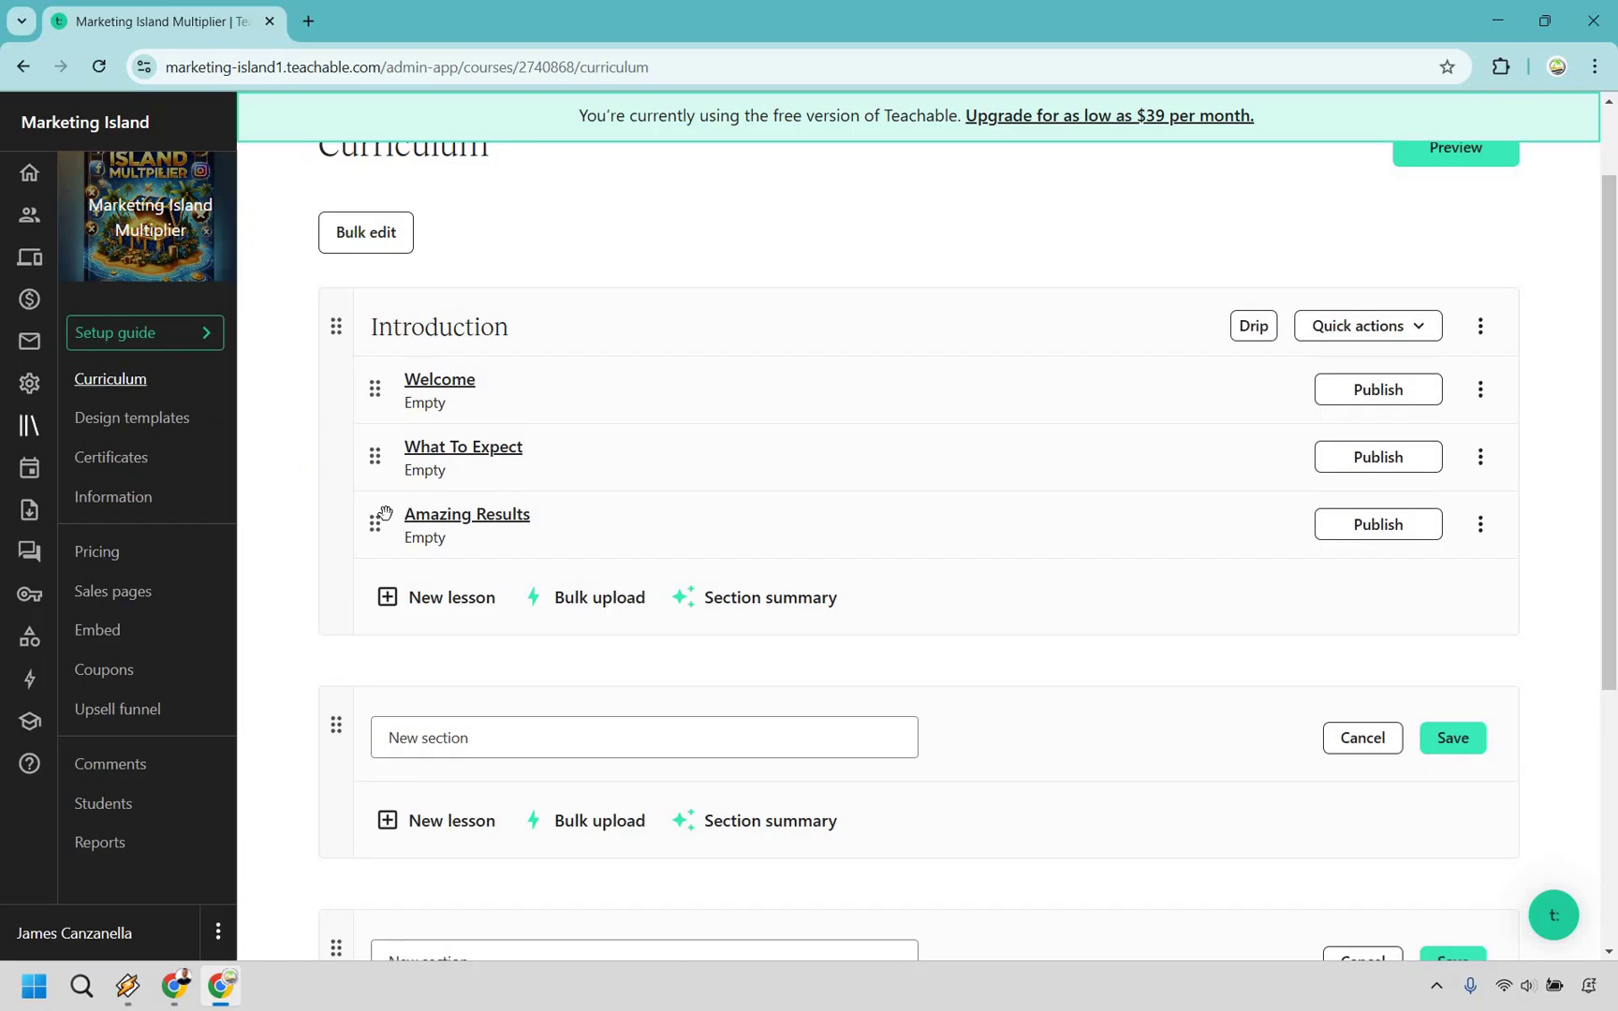
{"action": "mouse_move", "coordinate": [376, 502]}
{"action": "left_mouse_down"}
{"action": "mouse_move", "coordinate": [373, 455]}
{"action": "mouse_move", "coordinate": [371, 516]}
{"action": "left_mouse_up"}
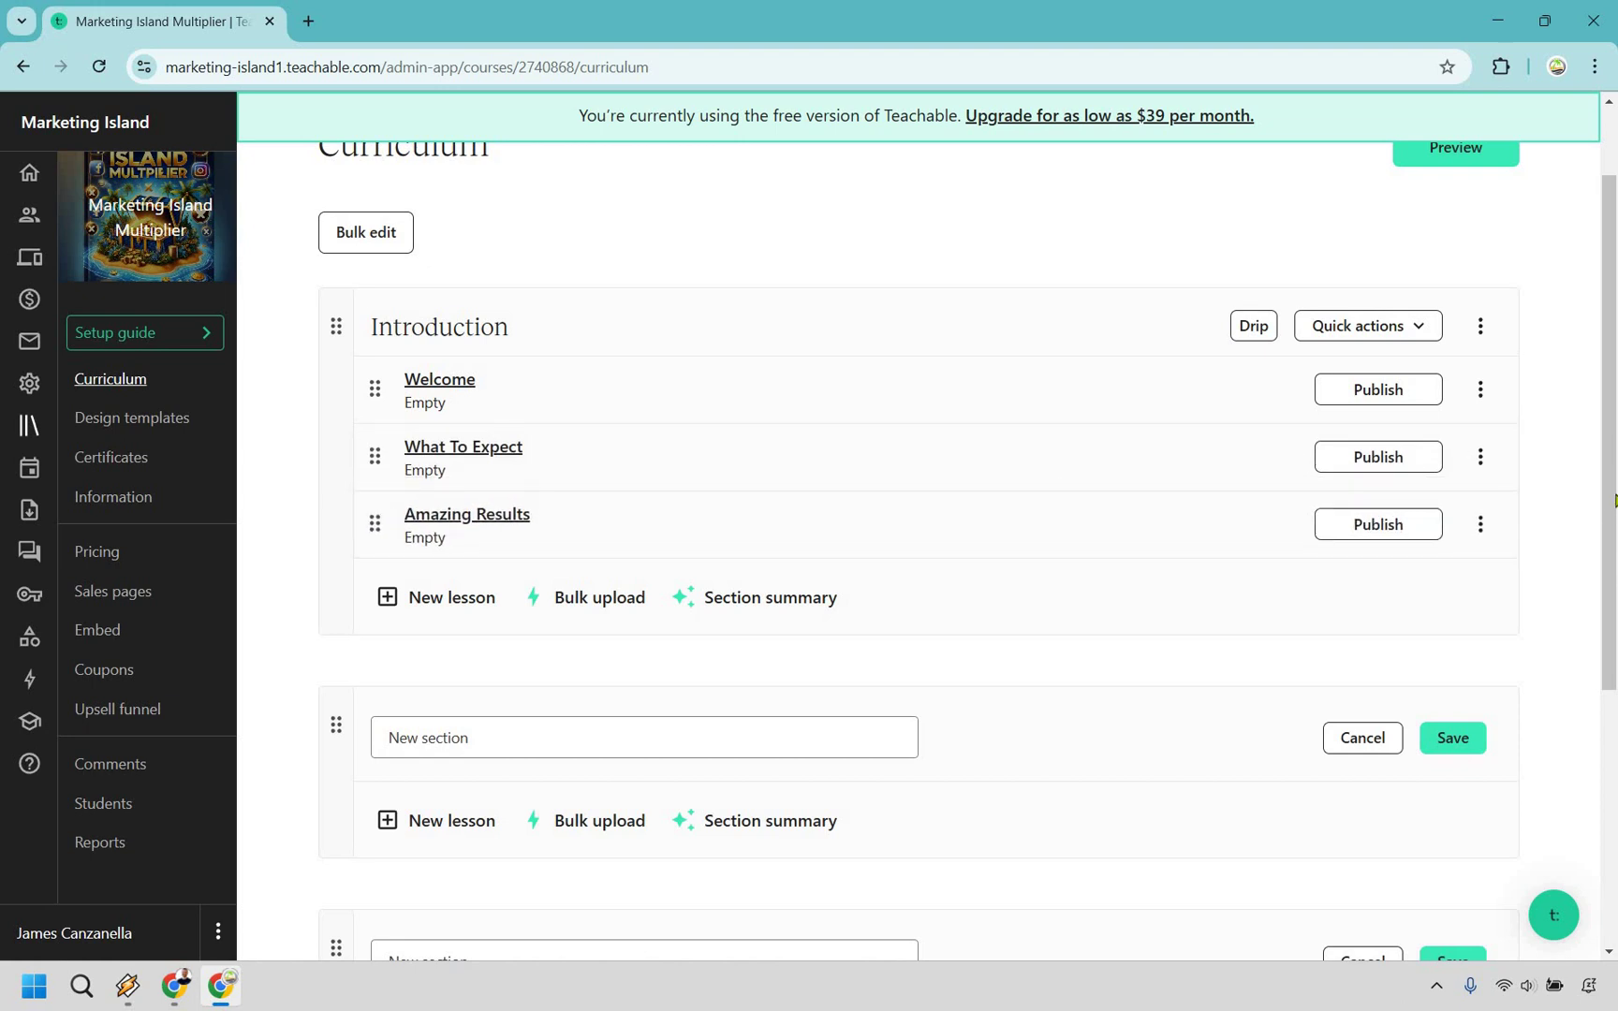
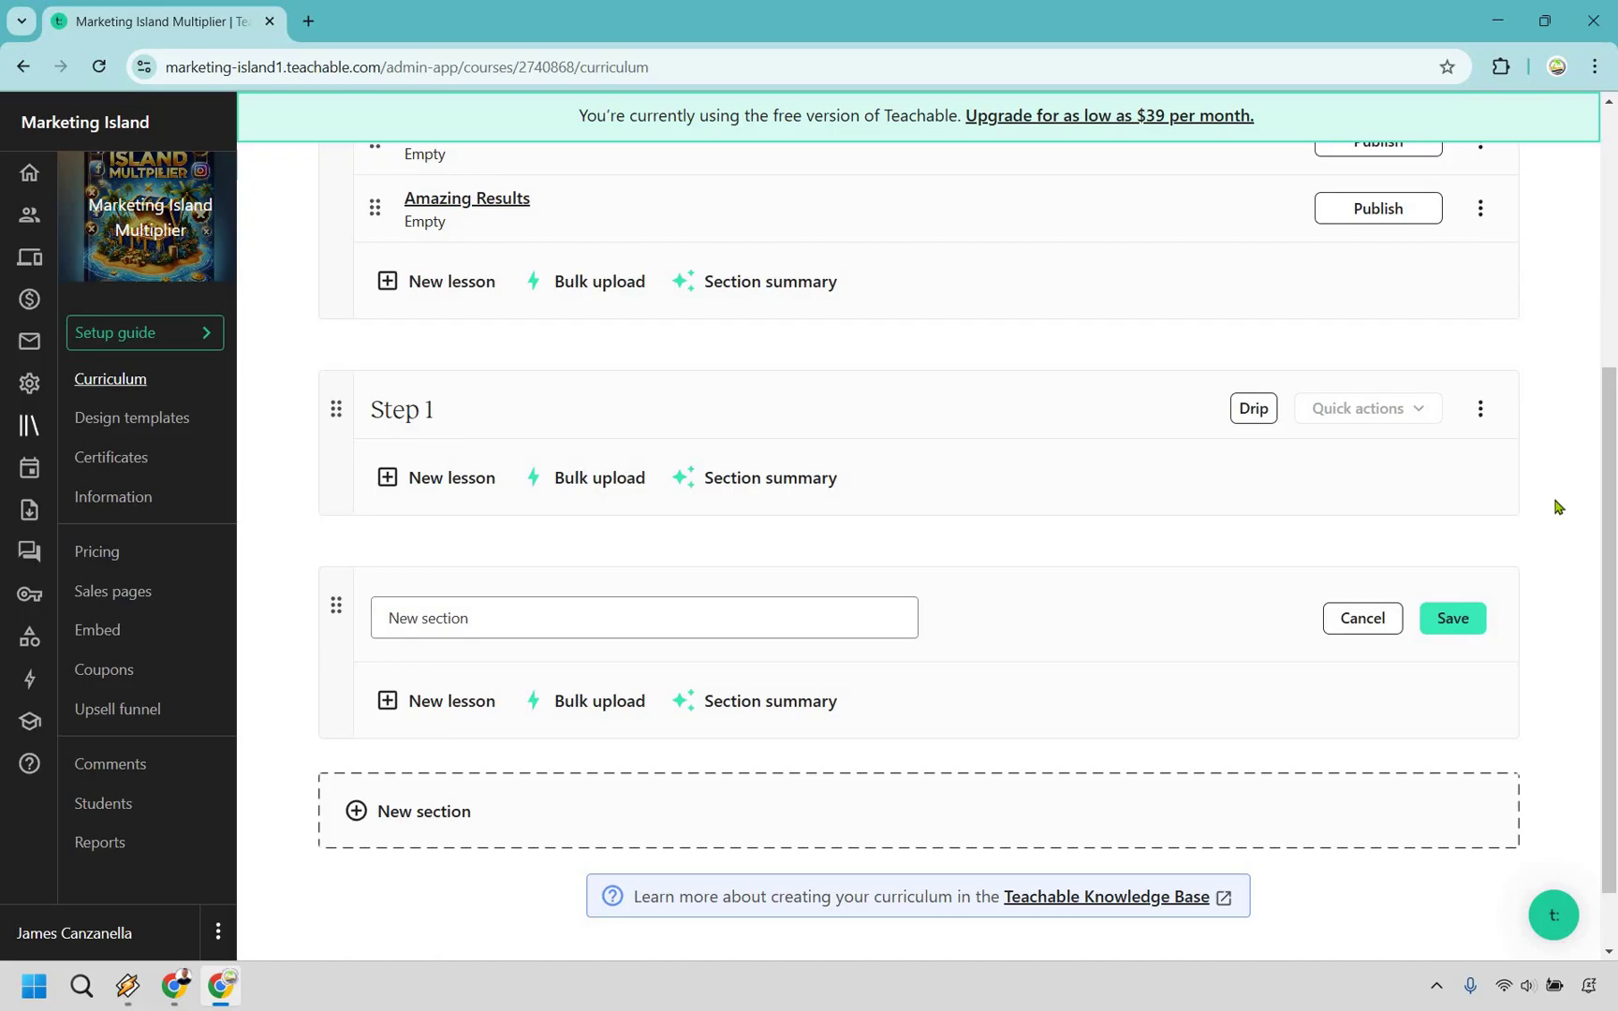
- Review the curriculum outline, from the Introduction lessons down to the sections below them
{"action": "scroll", "coordinate": [1557, 506], "scroll_direction": "up", "scroll_amount": 3}
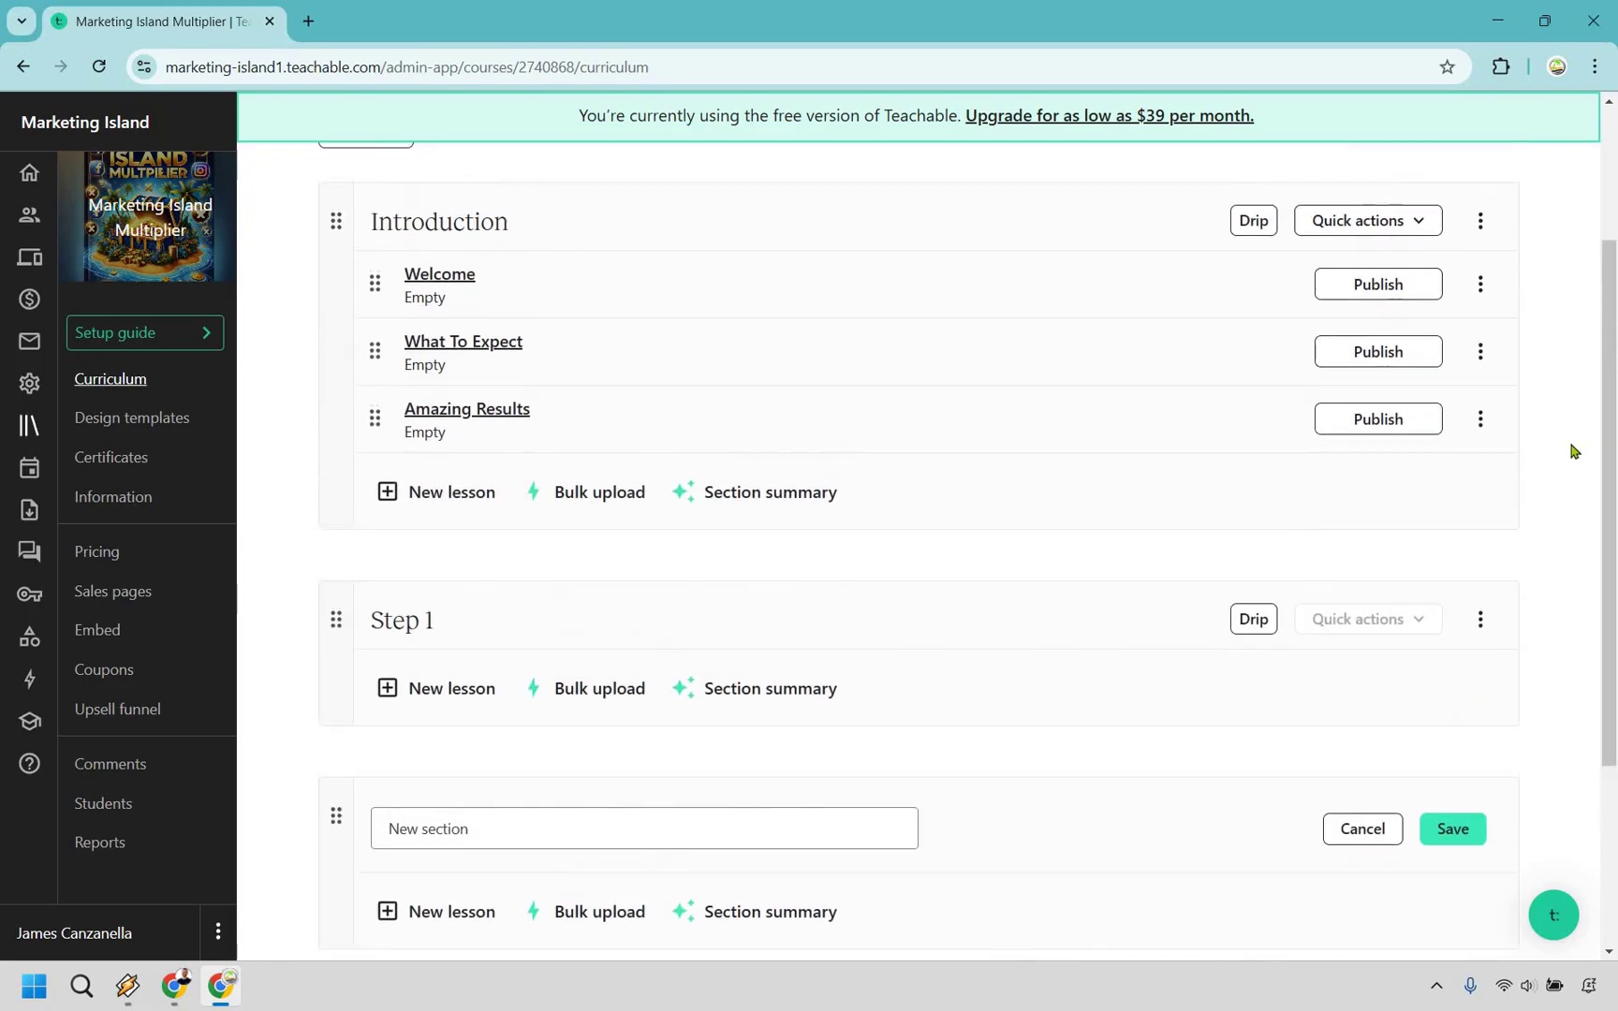
{"action": "scroll", "coordinate": [1572, 426], "scroll_direction": "up", "scroll_amount": 3}
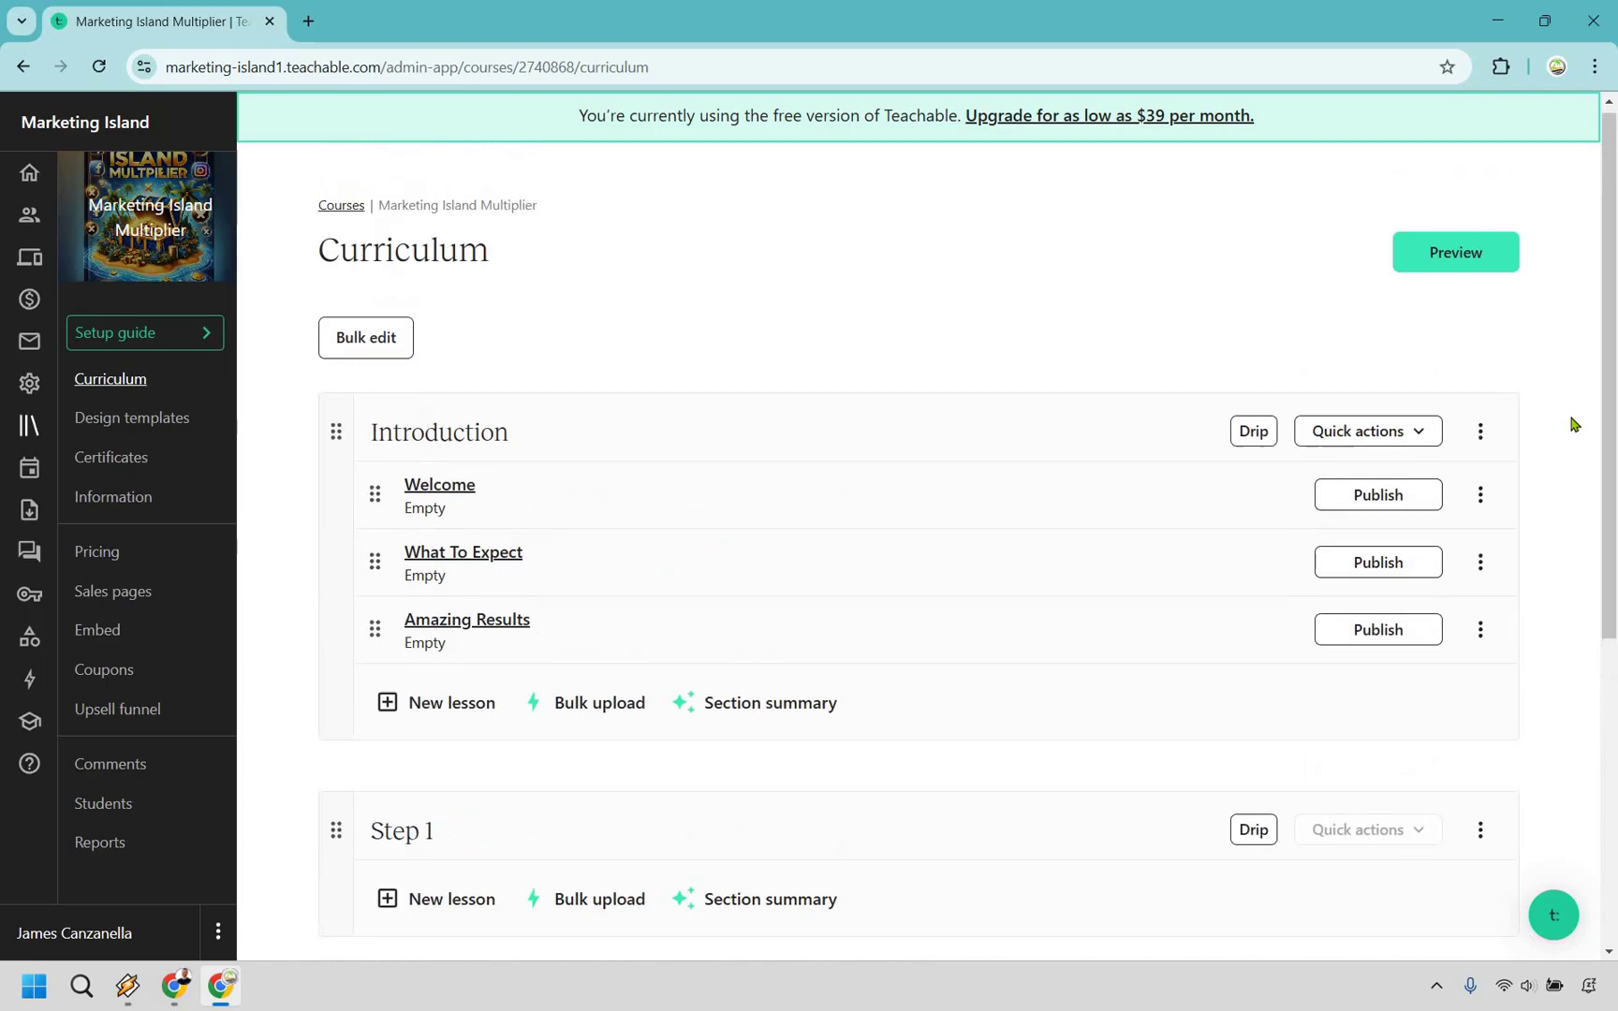
{"action": "scroll", "coordinate": [1577, 414], "scroll_direction": "down", "scroll_amount": 1}
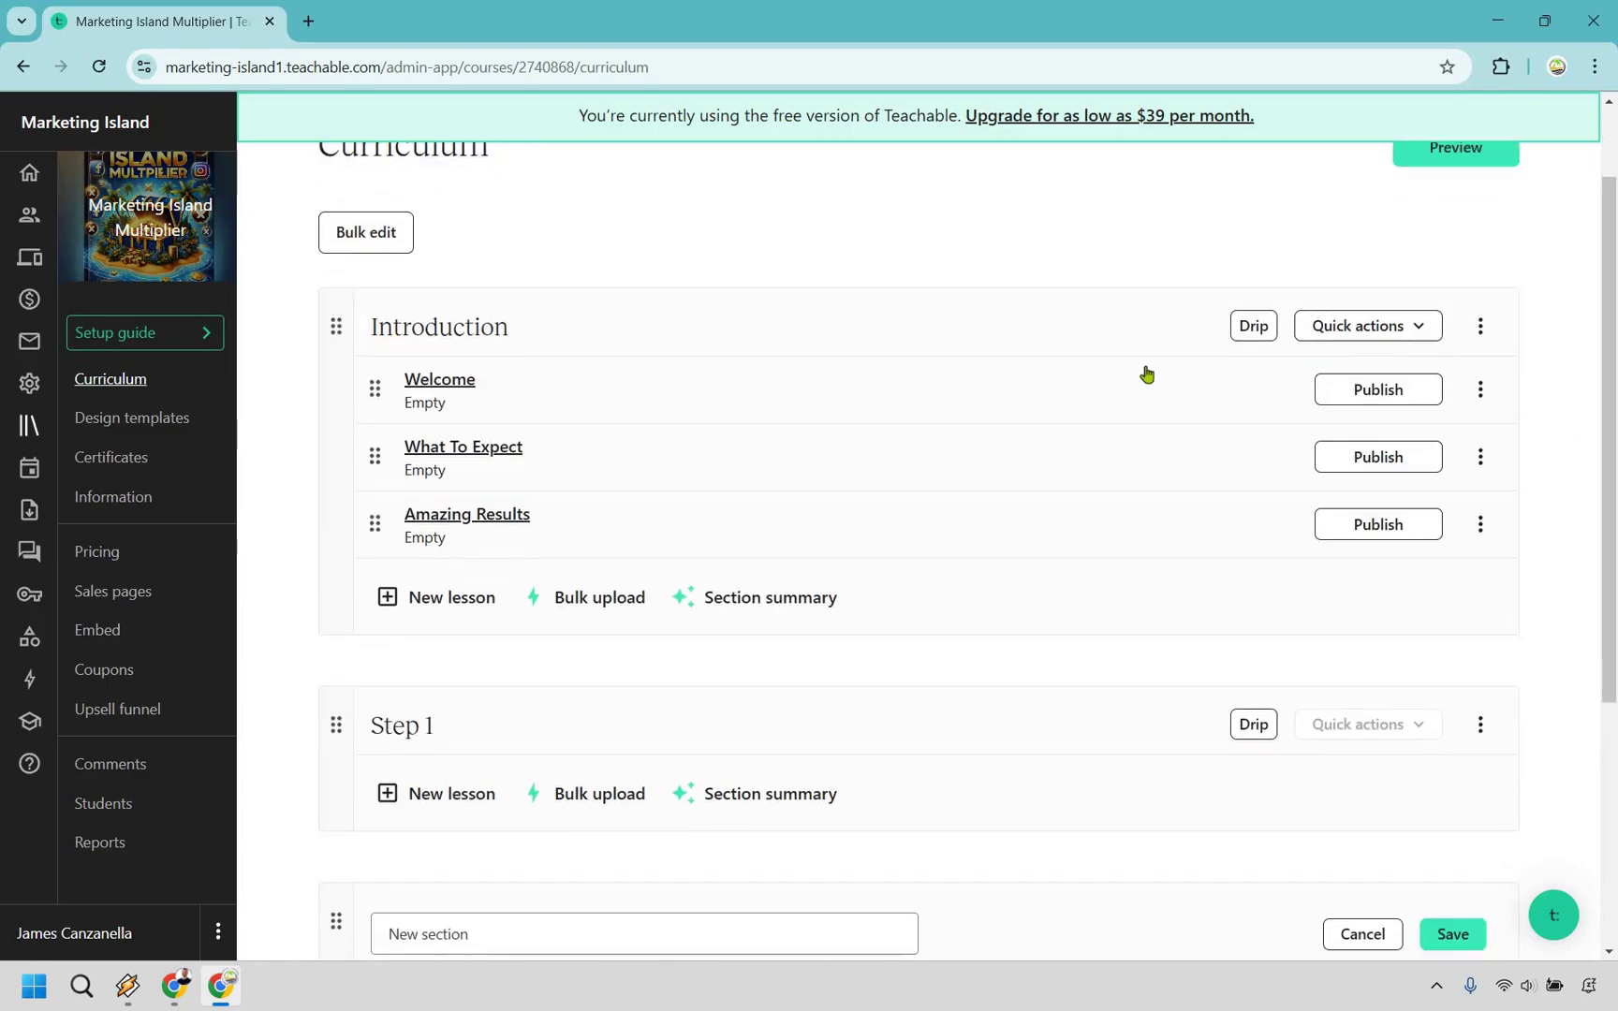
{"action": "scroll", "coordinate": [620, 607], "scroll_direction": "down", "scroll_amount": 2}
{"action": "scroll", "coordinate": [434, 678], "scroll_direction": "up", "scroll_amount": 2}
{"action": "scroll", "coordinate": [1047, 538], "scroll_direction": "down", "scroll_amount": 2}
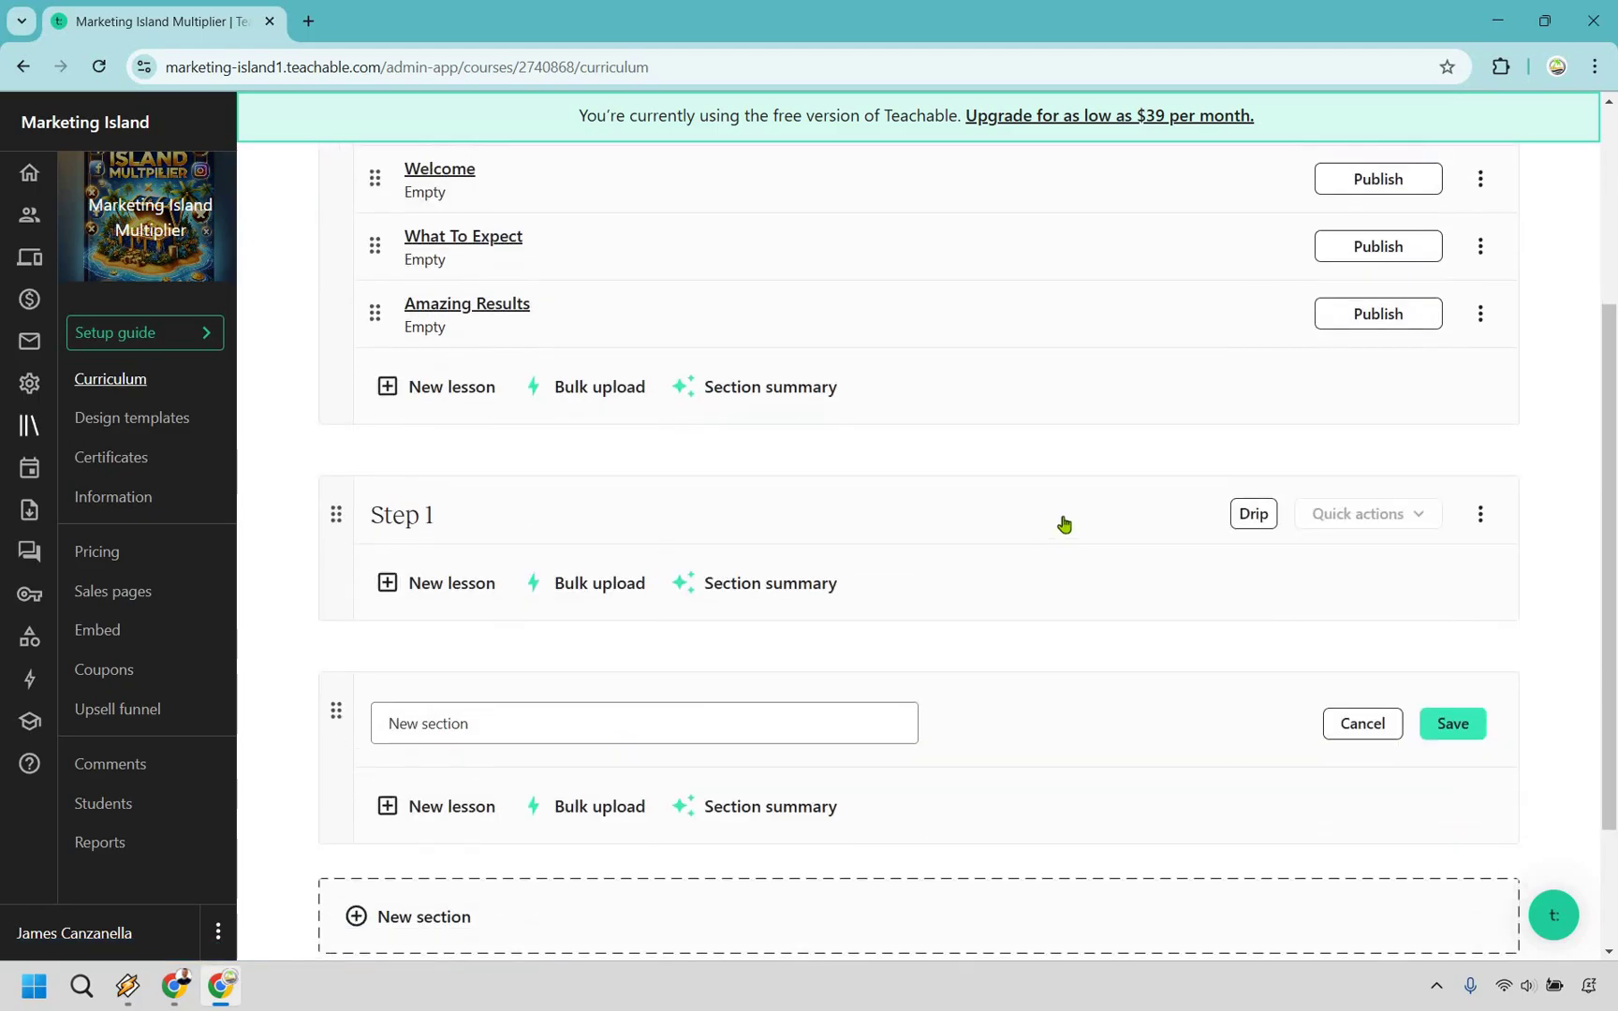
{"action": "scroll", "coordinate": [1062, 523], "scroll_direction": "up", "scroll_amount": 2}
{"action": "scroll", "coordinate": [1021, 476], "scroll_direction": "up", "scroll_amount": 1}
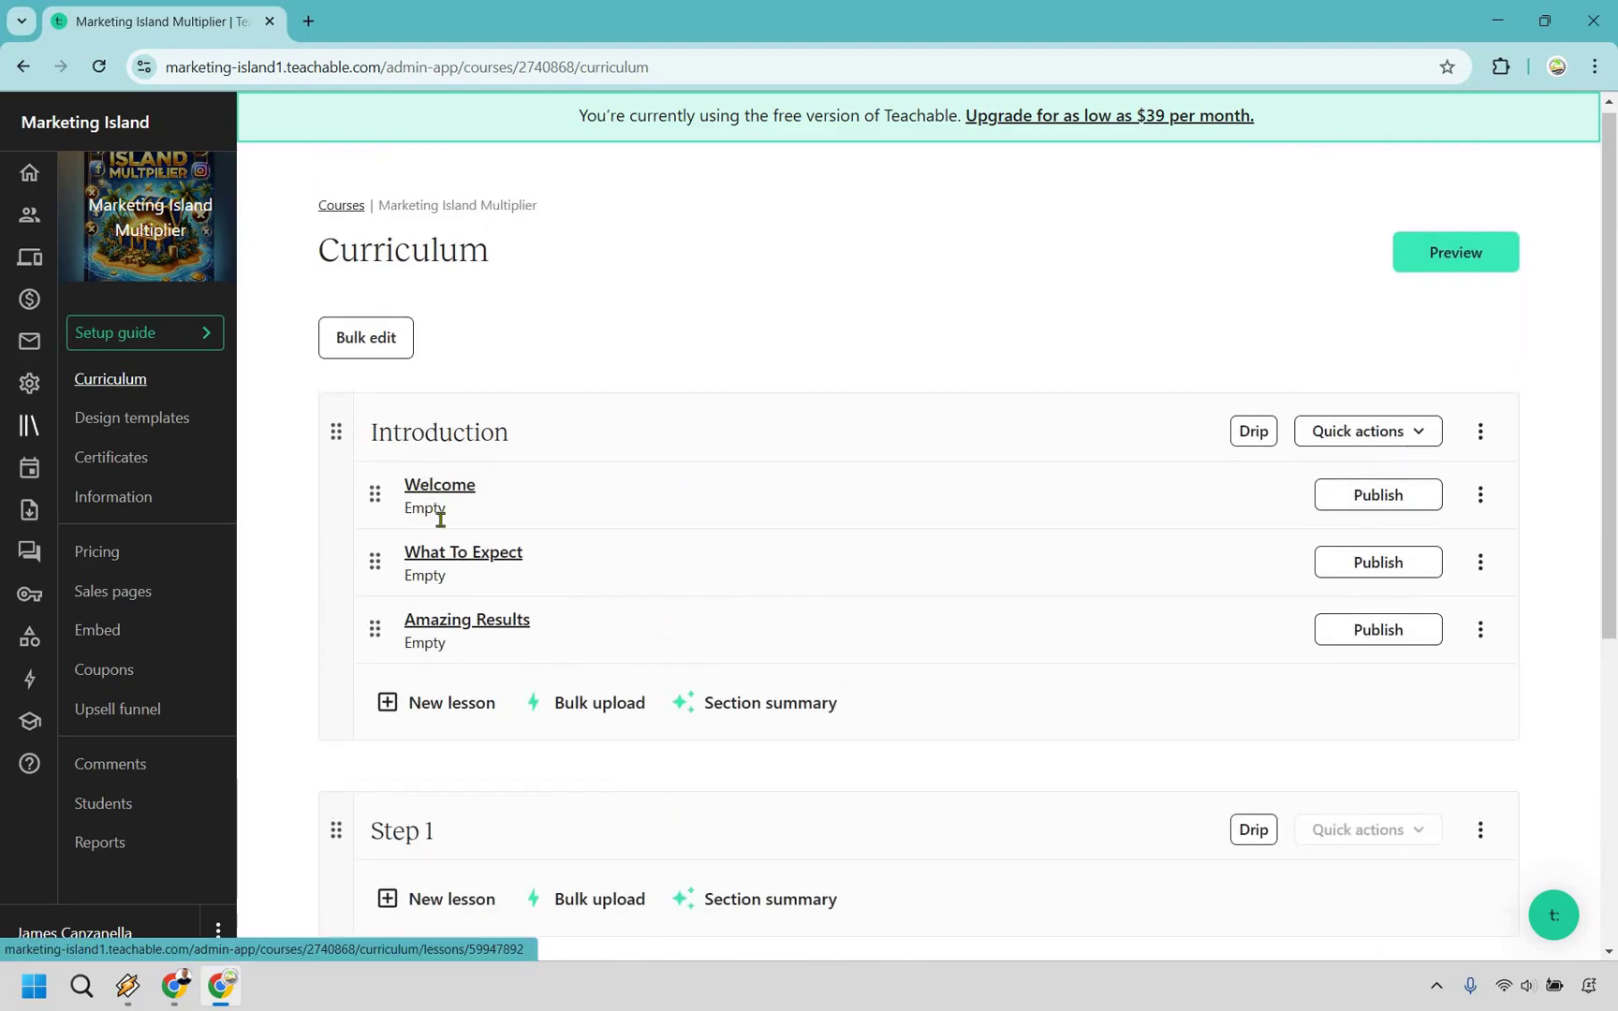
- Upload the video Hello.mp4 to the Welcome lesson and give it the smiling portrait photo as its thumbnail
{"action": "left_click", "coordinate": [434, 488]}
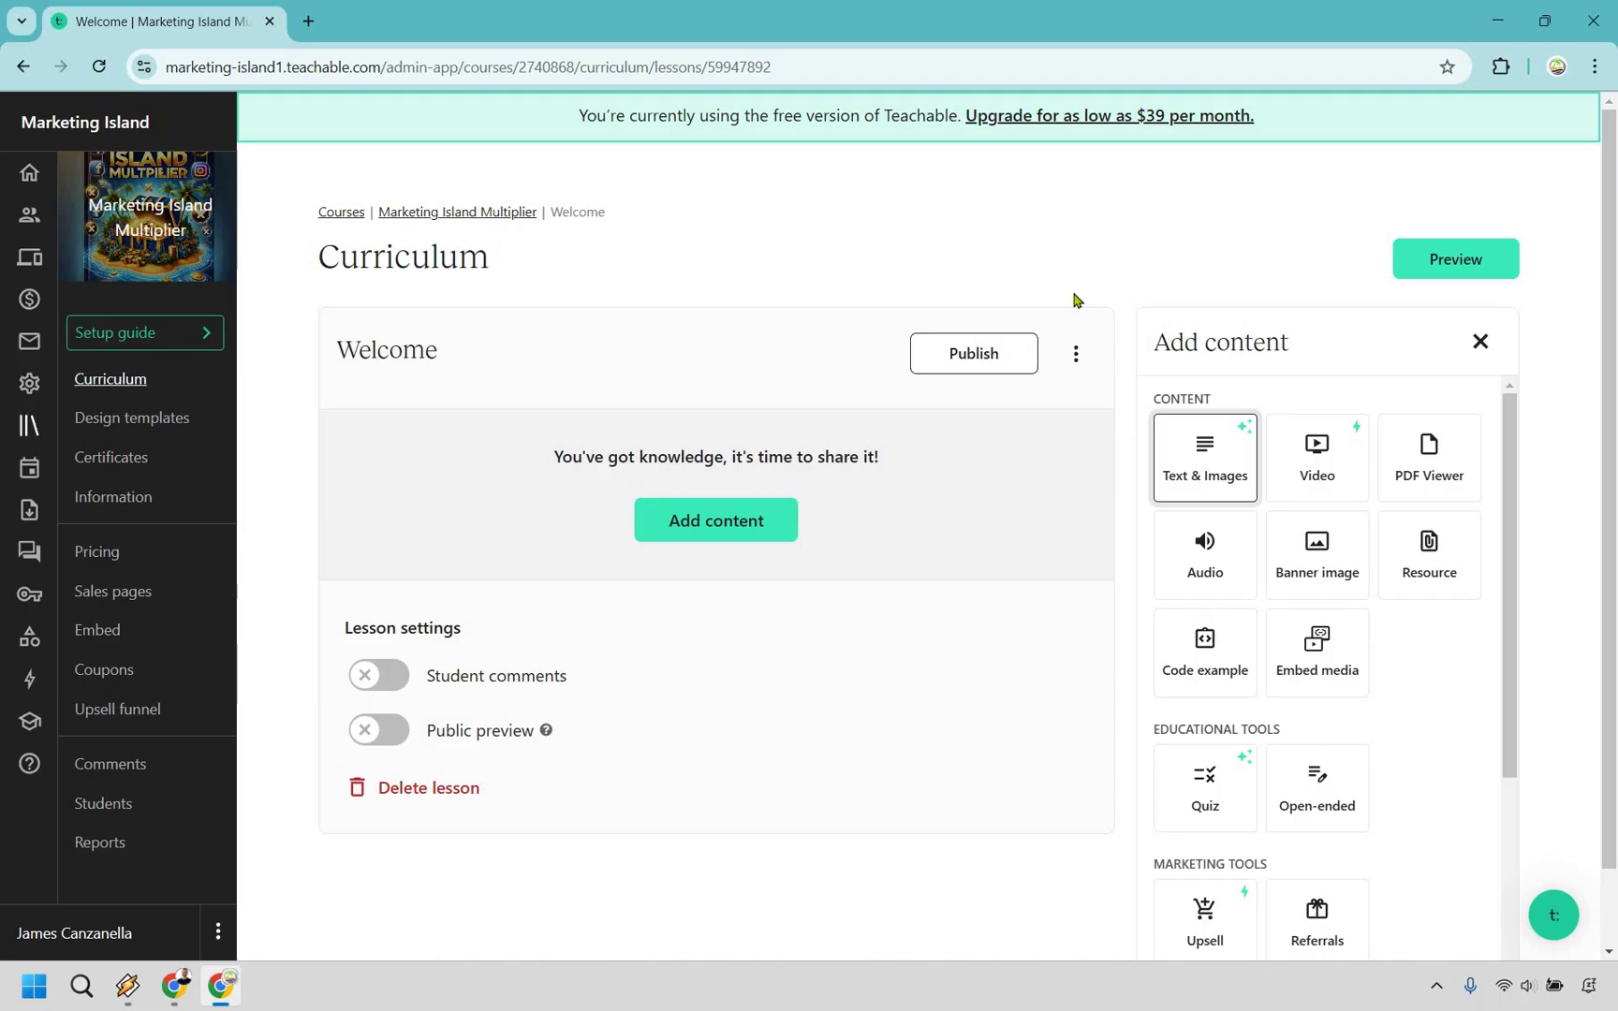
{"action": "left_click", "coordinate": [1320, 456]}
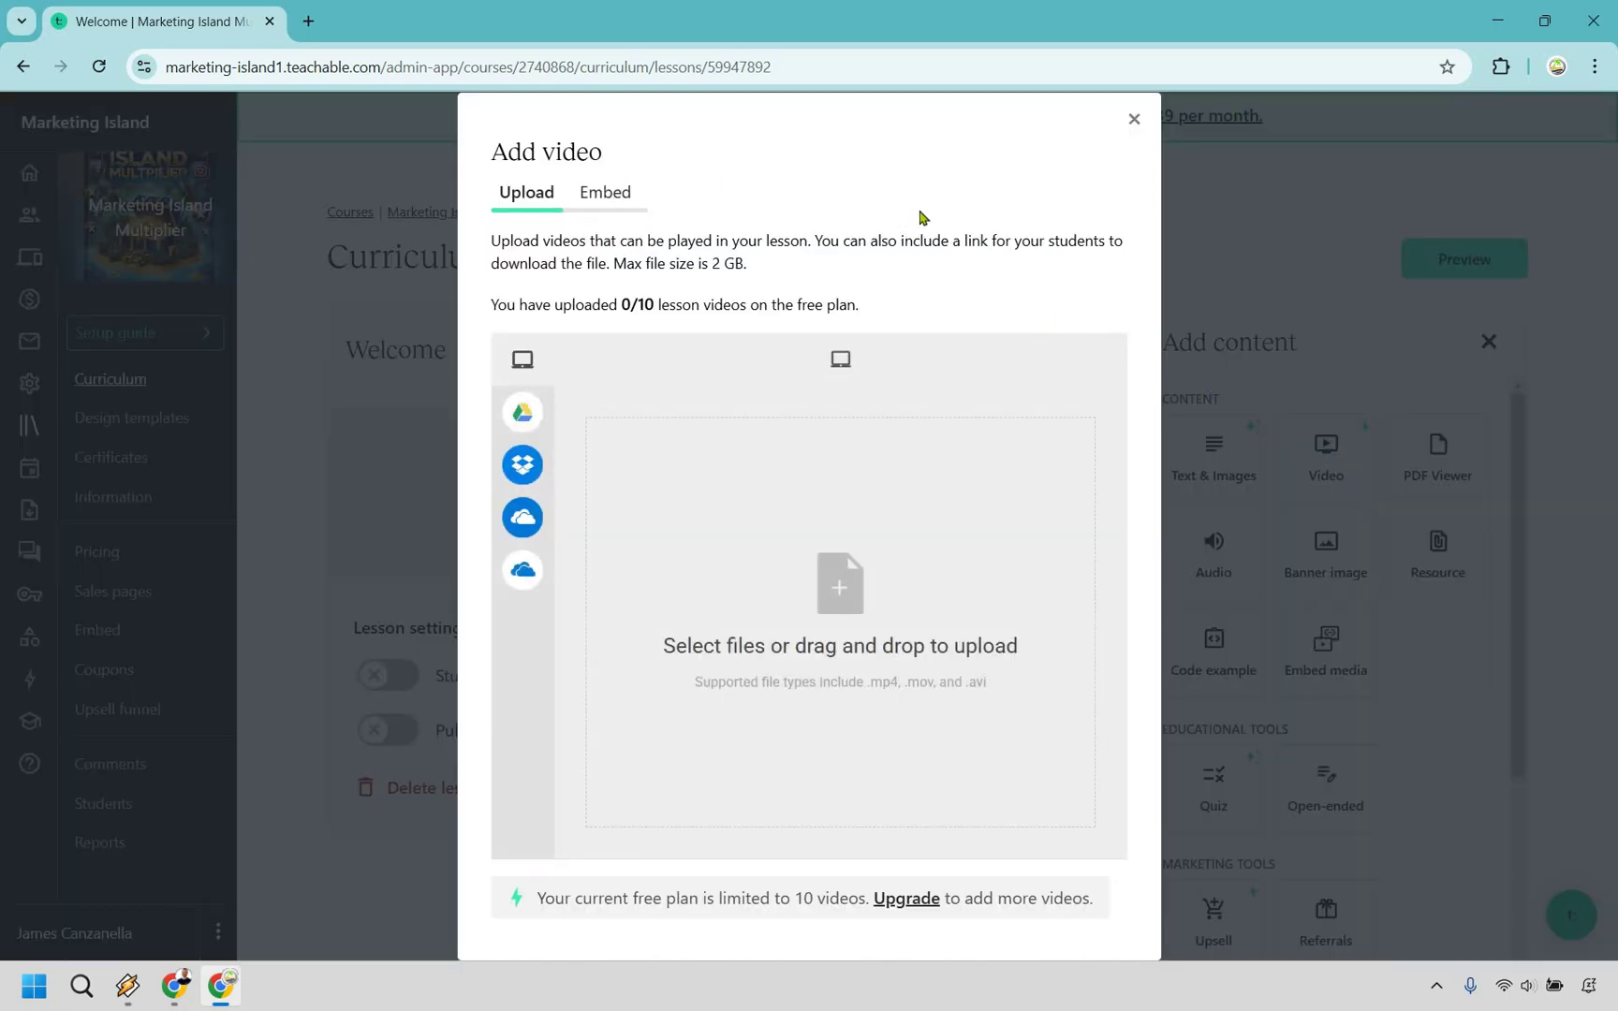
{"action": "left_click", "coordinate": [857, 593]}
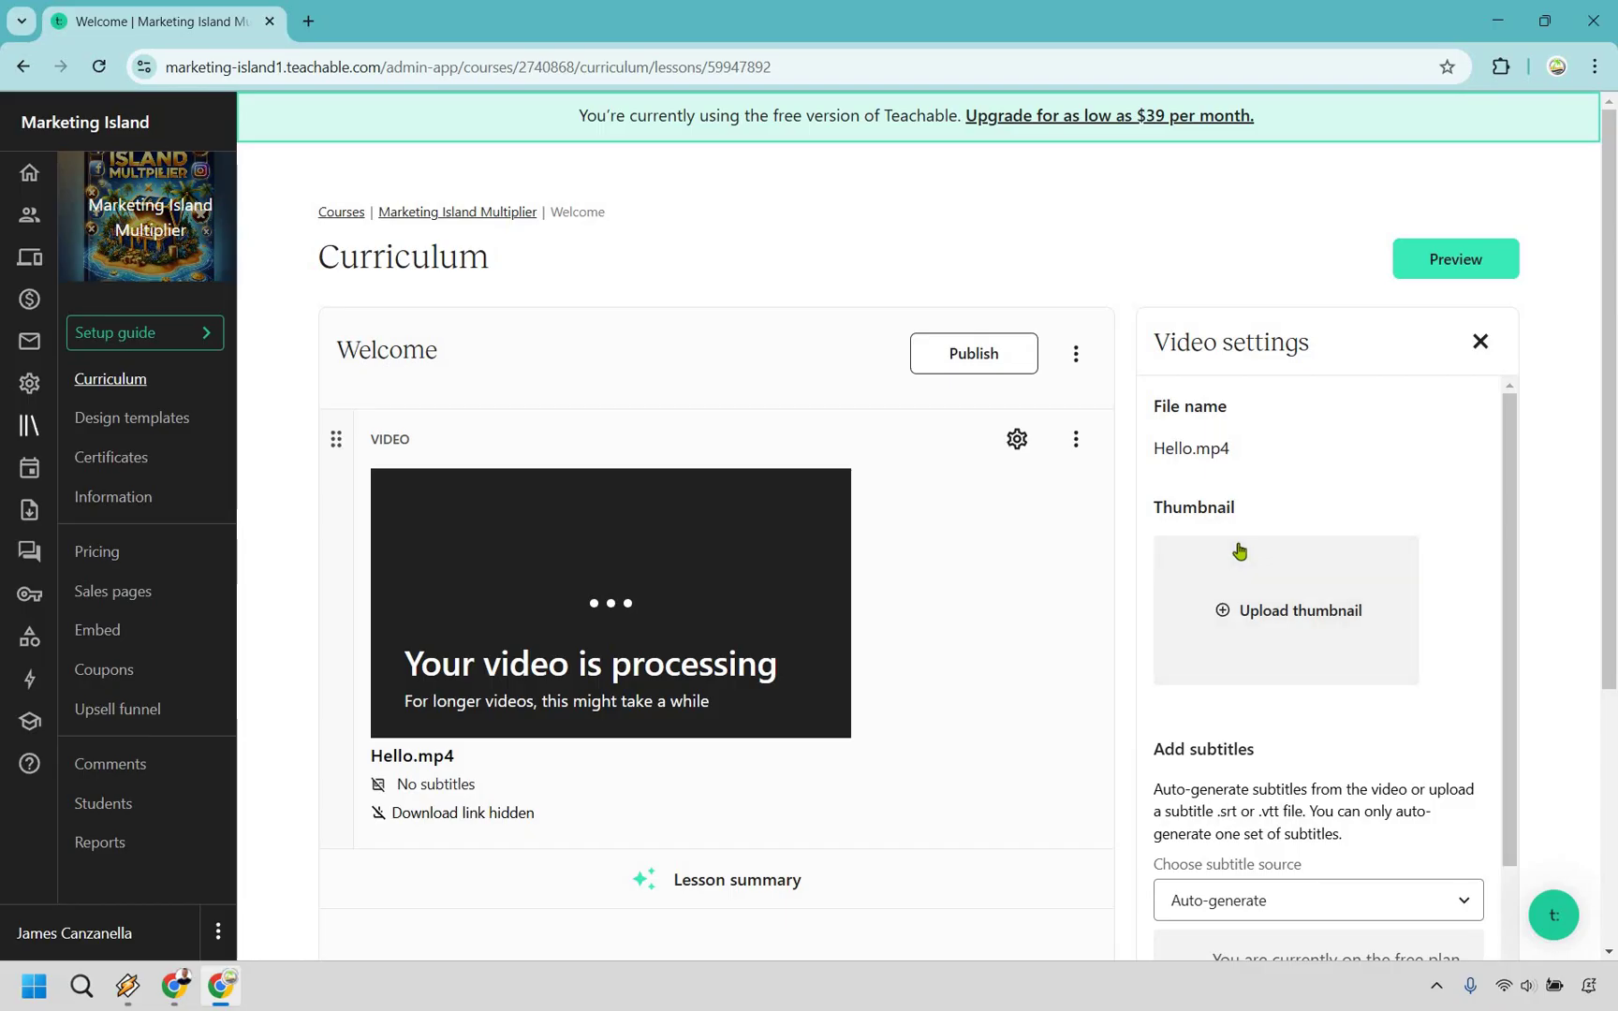
{"action": "left_click", "coordinate": [1288, 605]}
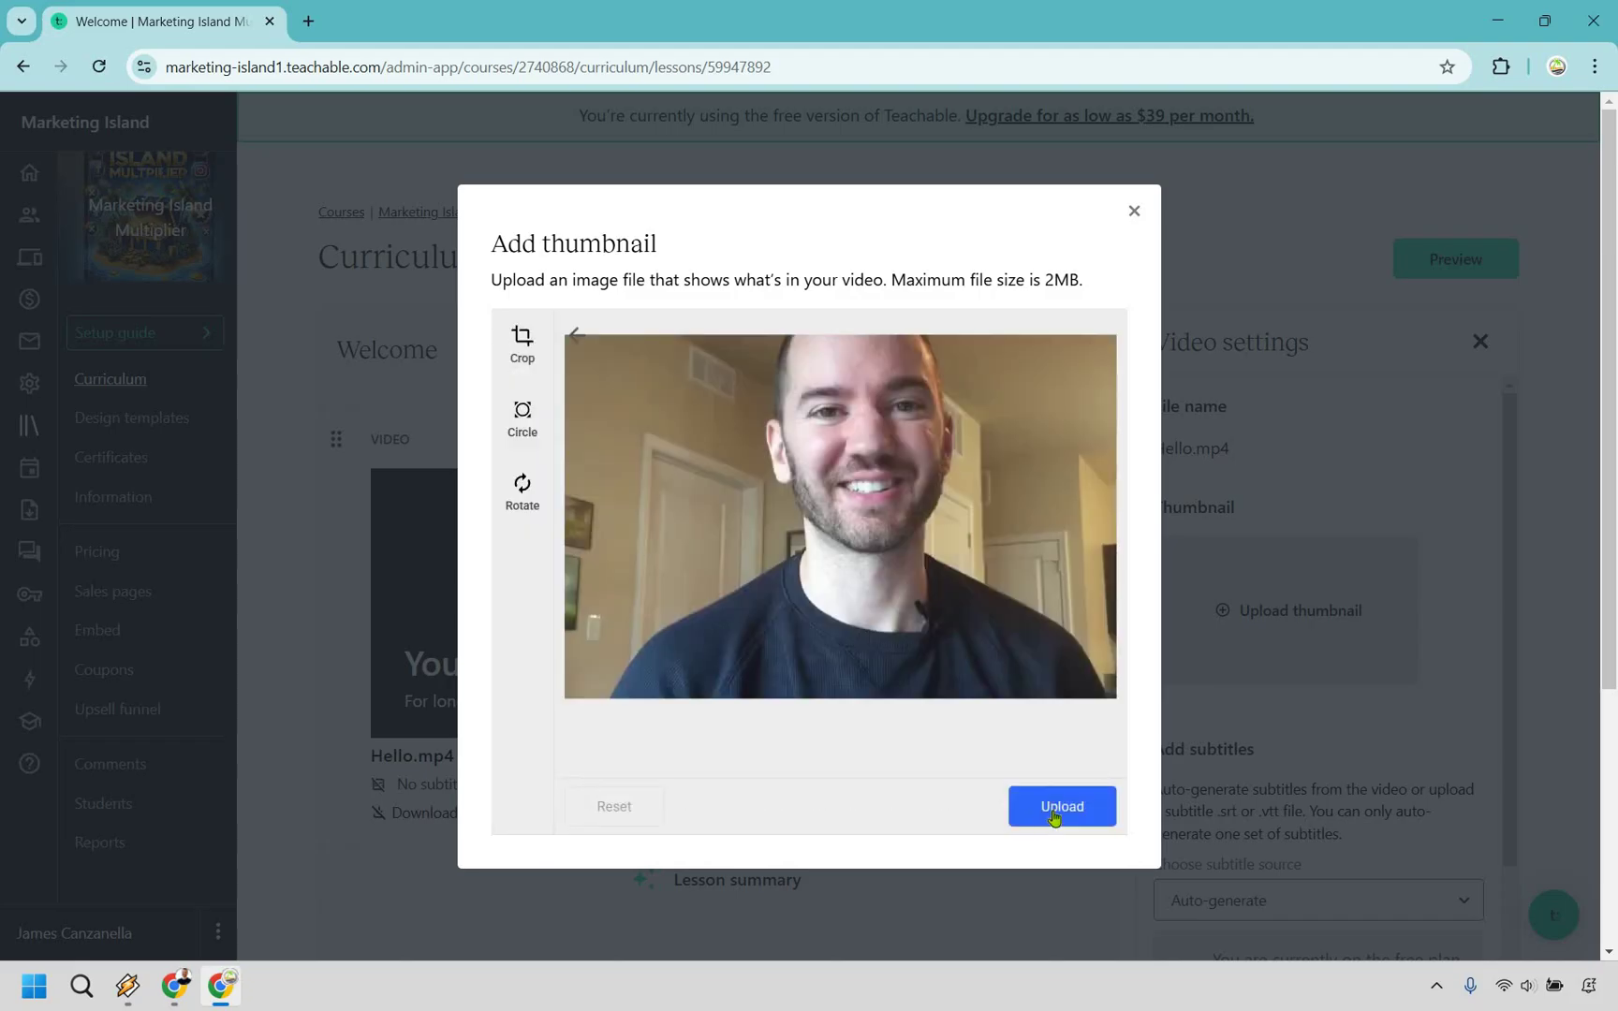
{"action": "left_click", "coordinate": [1054, 818]}
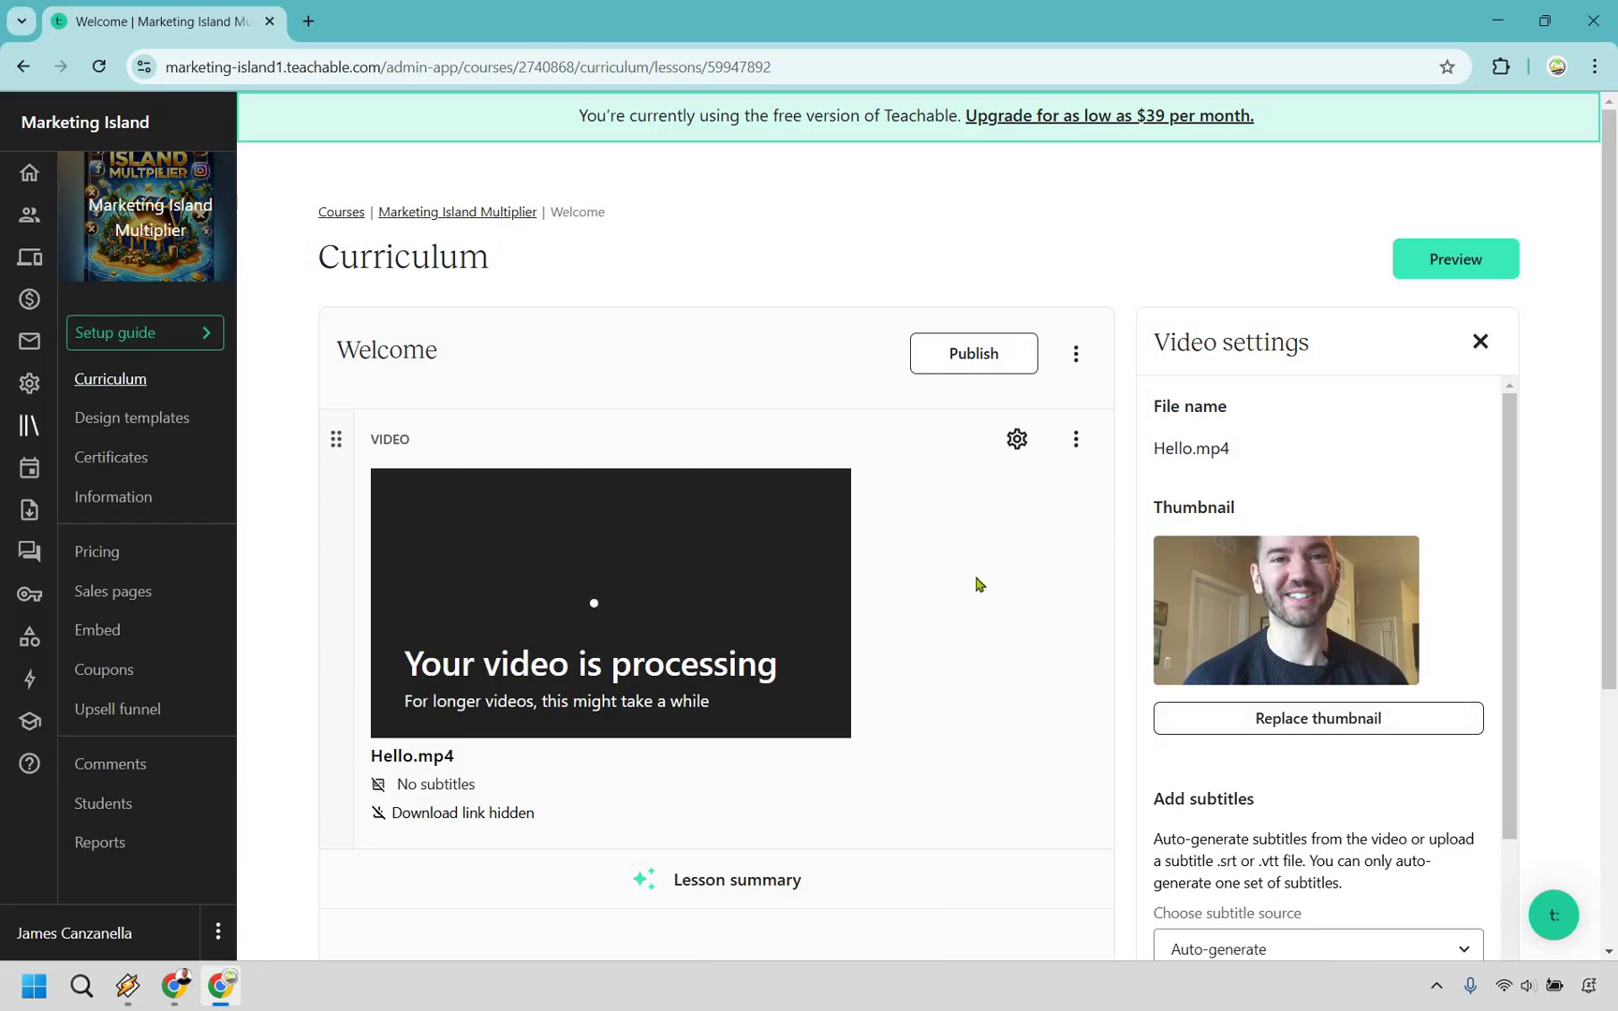
- Add a text and images block to the Welcome lesson with the line "Here is where you enter all of your text"
{"action": "scroll", "coordinate": [974, 585], "scroll_direction": "down", "scroll_amount": 1}
{"action": "scroll", "coordinate": [974, 585], "scroll_direction": "down", "scroll_amount": 1}
{"action": "scroll", "coordinate": [719, 693], "scroll_direction": "down", "scroll_amount": 1}
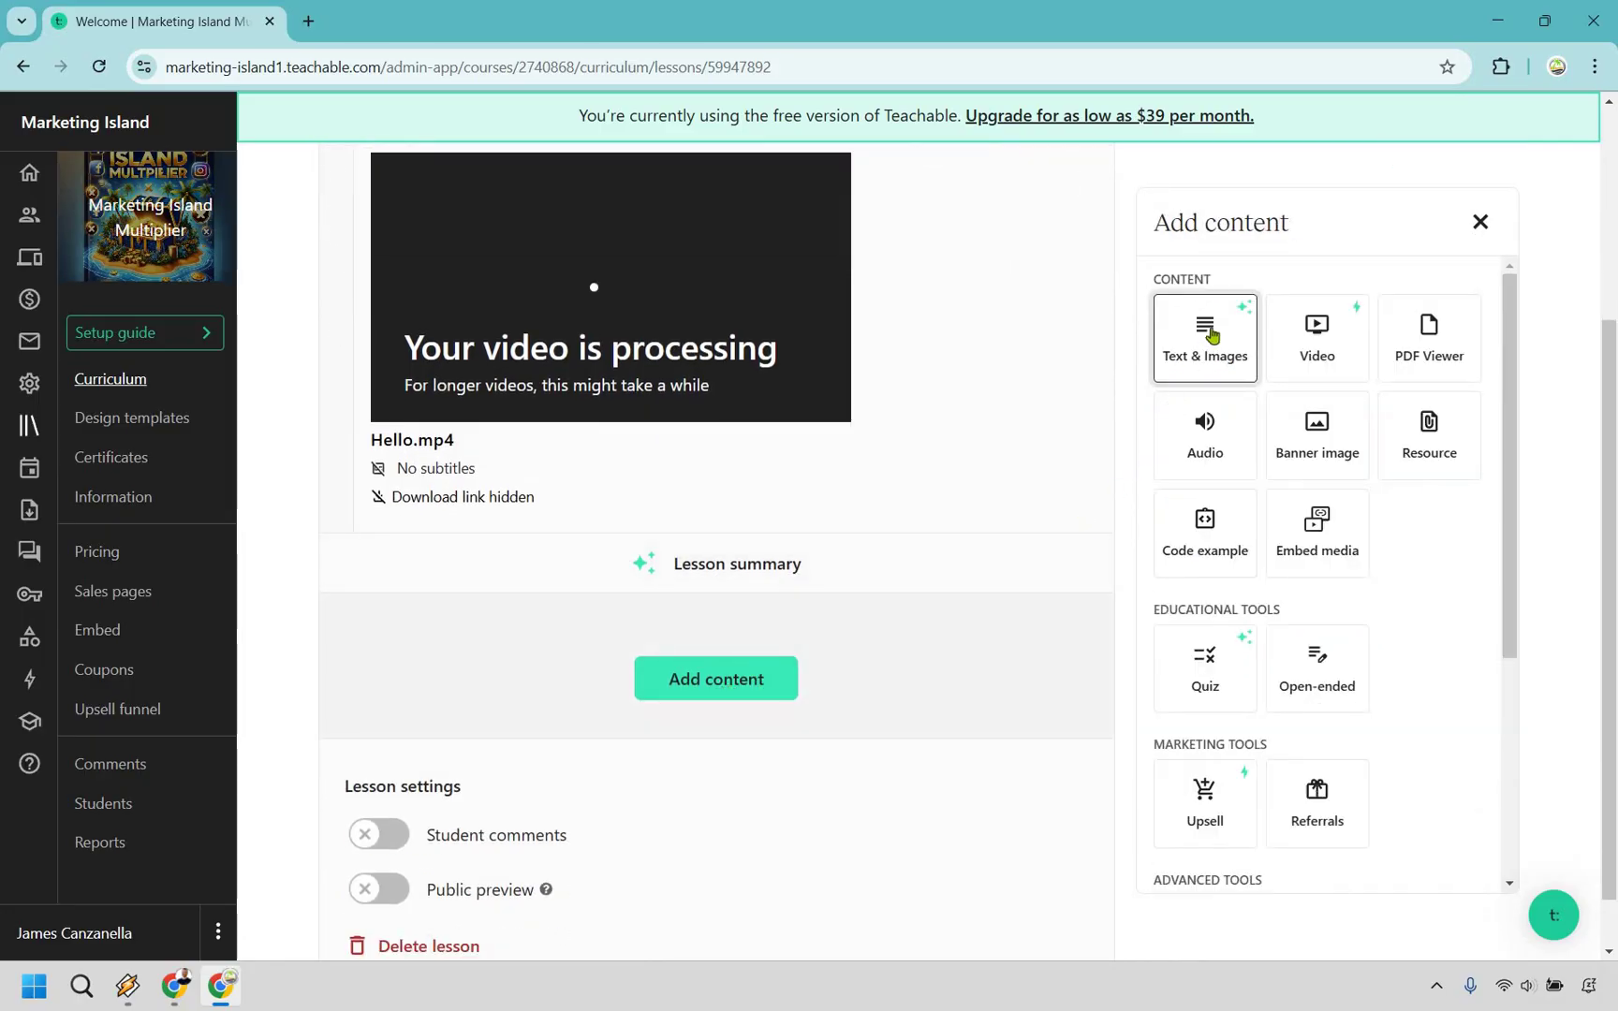
{"action": "left_click", "coordinate": [1212, 335]}
{"action": "type", "text": "Here "}
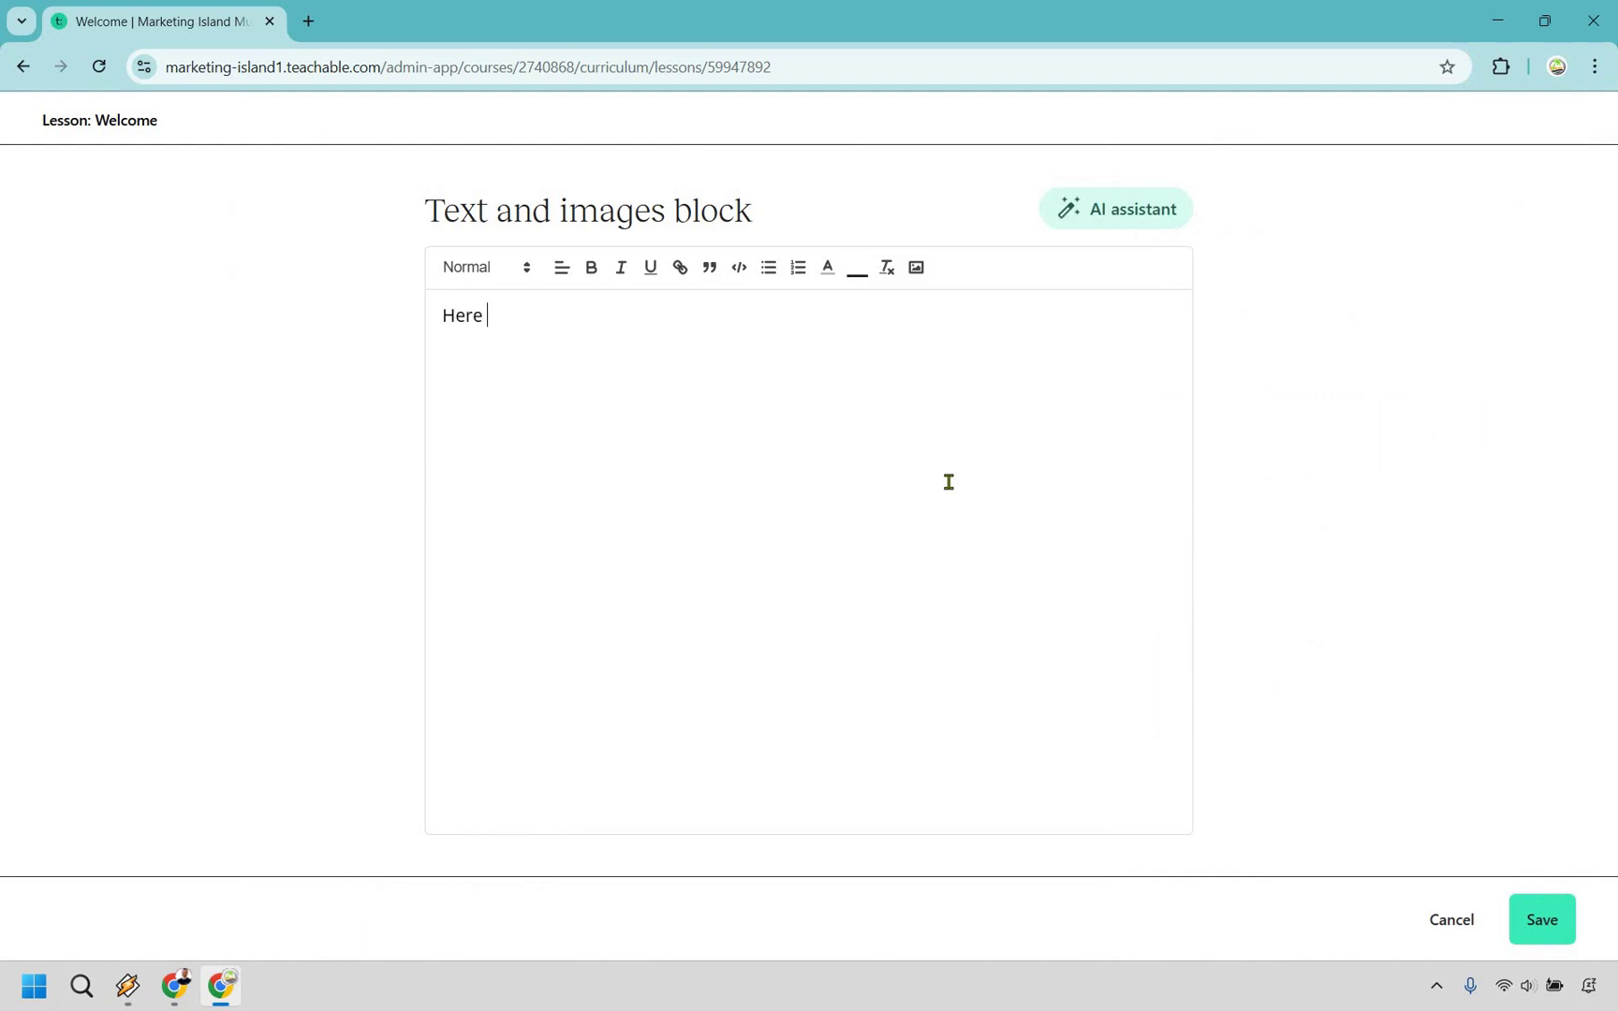
{"action": "type", "text": "is where you ente"}
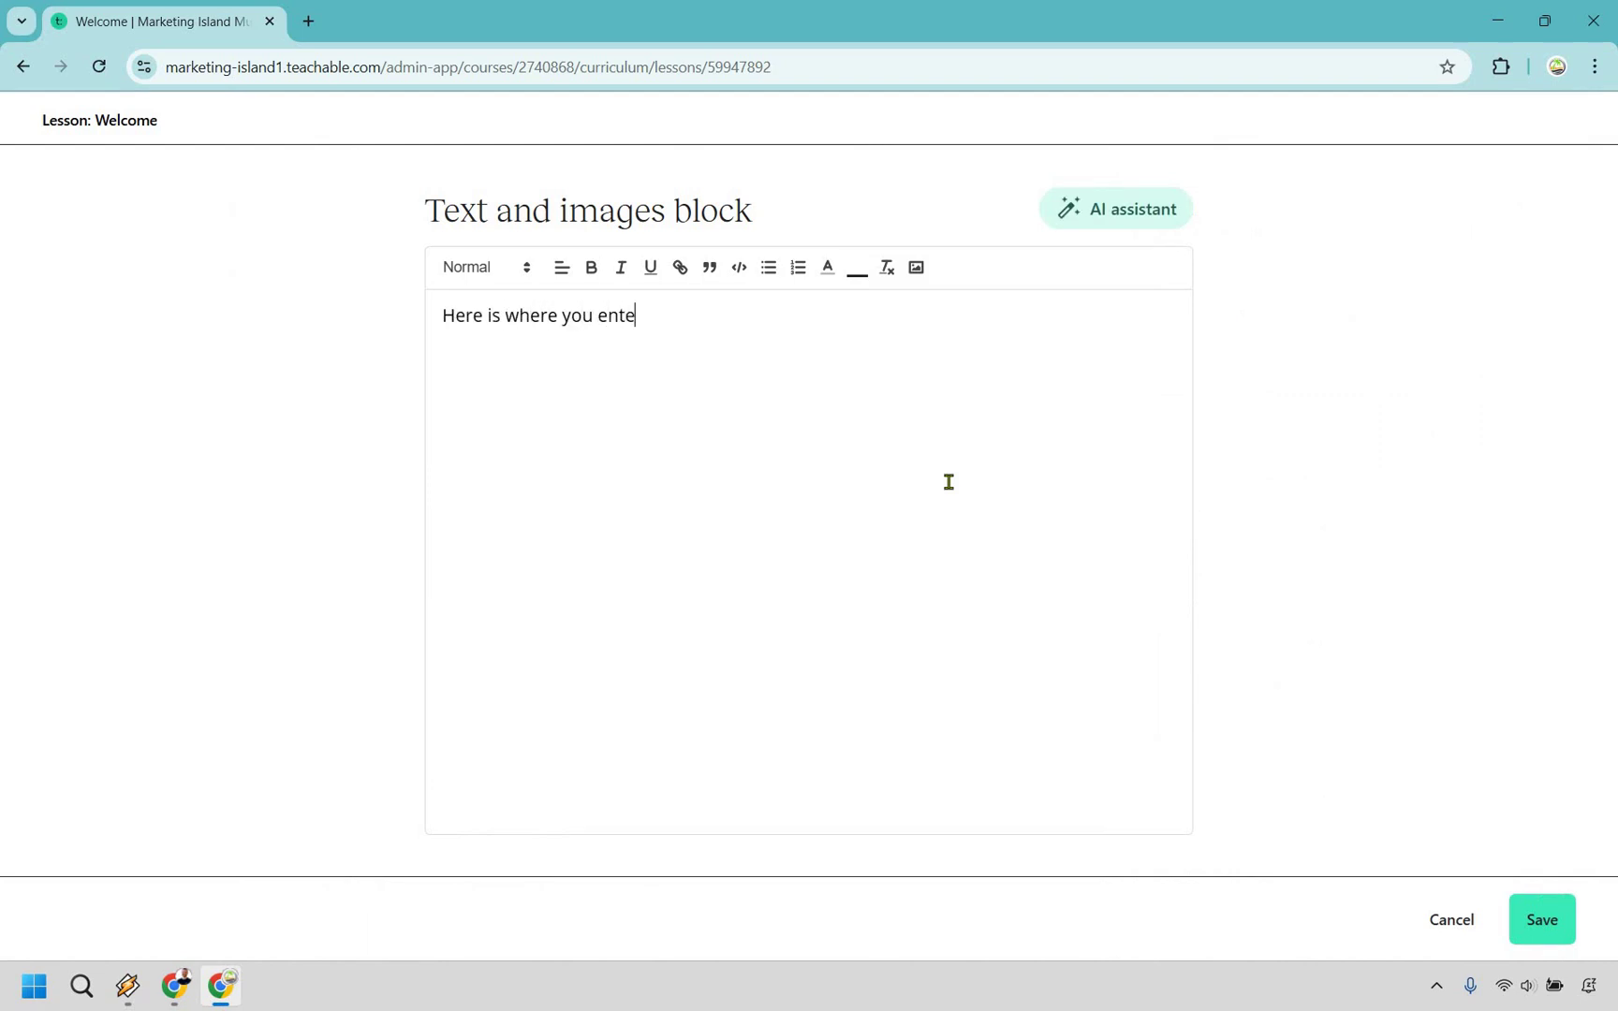
{"action": "type", "text": "r all of your text"}
{"action": "key", "text": "Return"}
- Add a bulleted list with "Thank you.", "You will learn about xyz" and "adding things here" under the line, and save the text block
{"action": "left_click", "coordinate": [764, 273]}
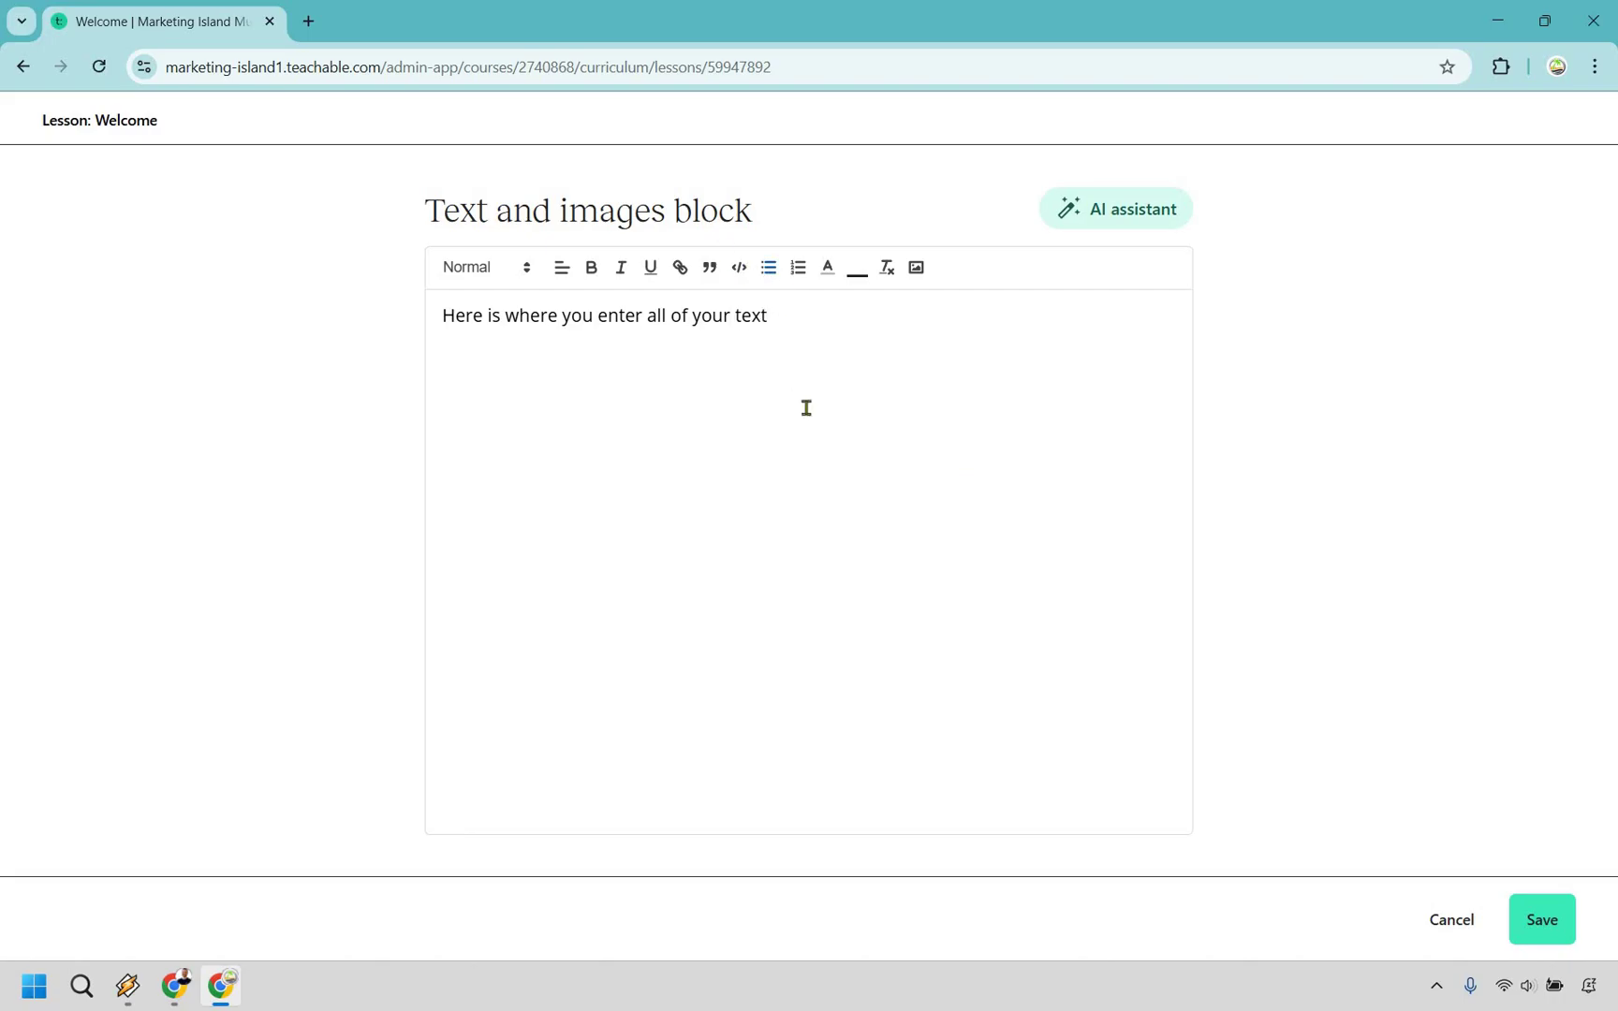
{"action": "type", "text": "Thank you."}
{"action": "key", "text": "Return"}
{"action": "type", "text": "You will learn about."}
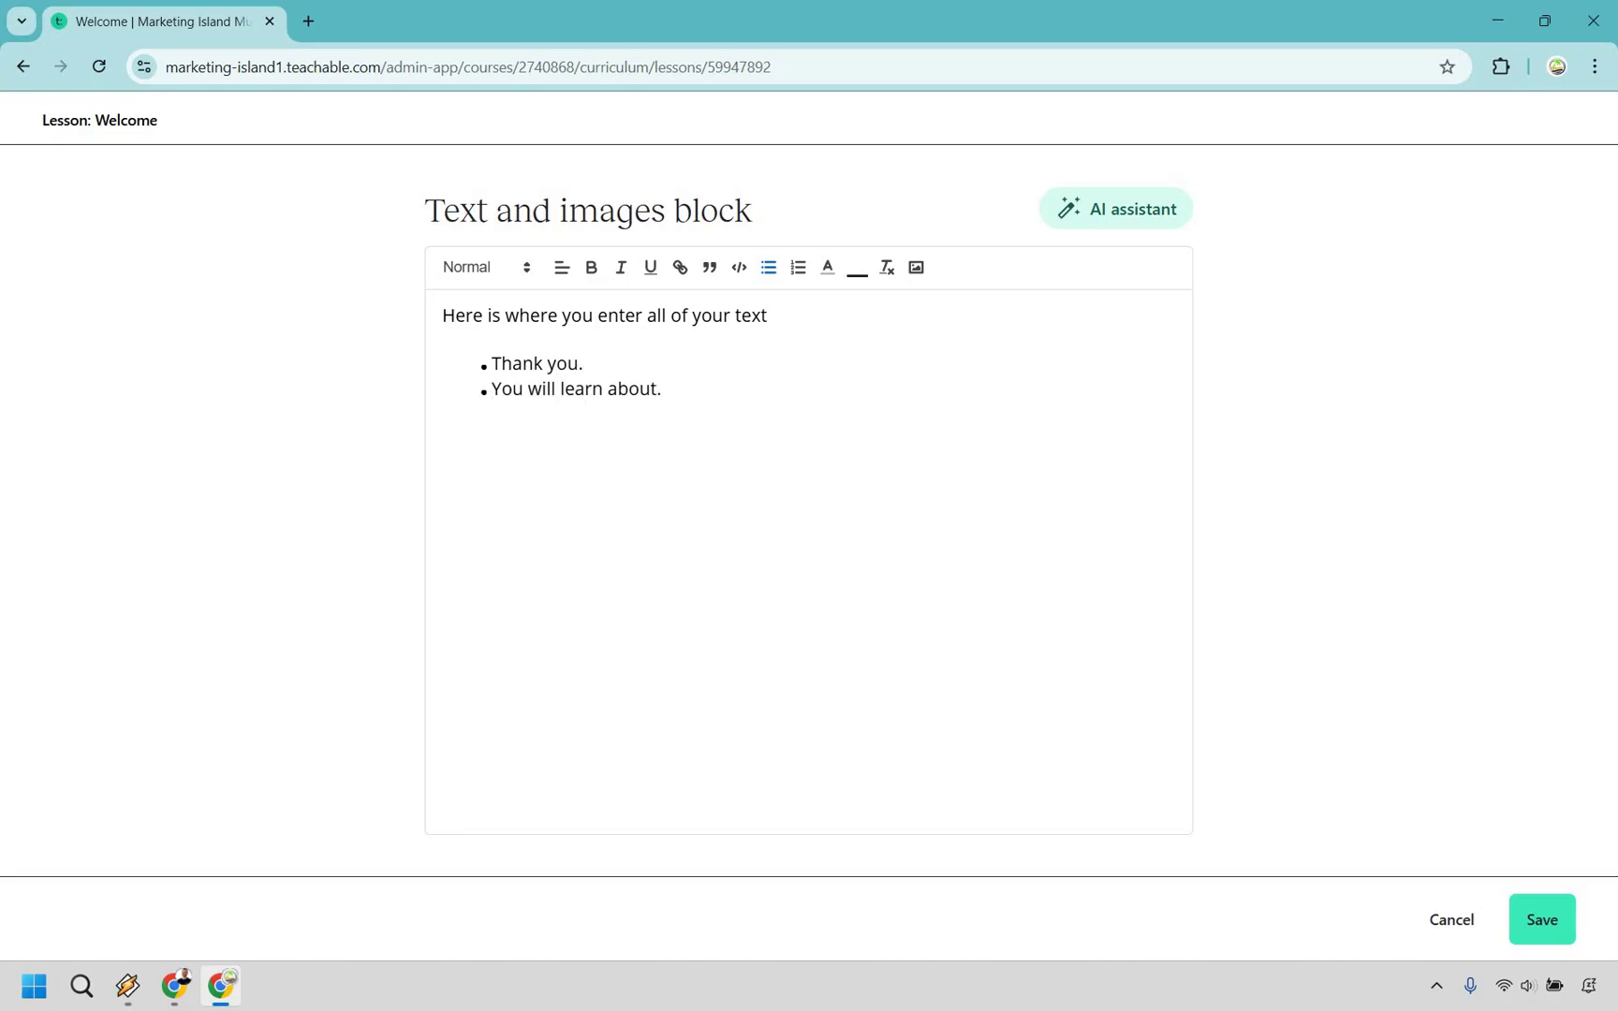
{"action": "key", "text": "BackSpace"}
{"action": "type", "text": "xyz"}
{"action": "key", "text": "Return"}
{"action": "type", "text": "adding things here"}
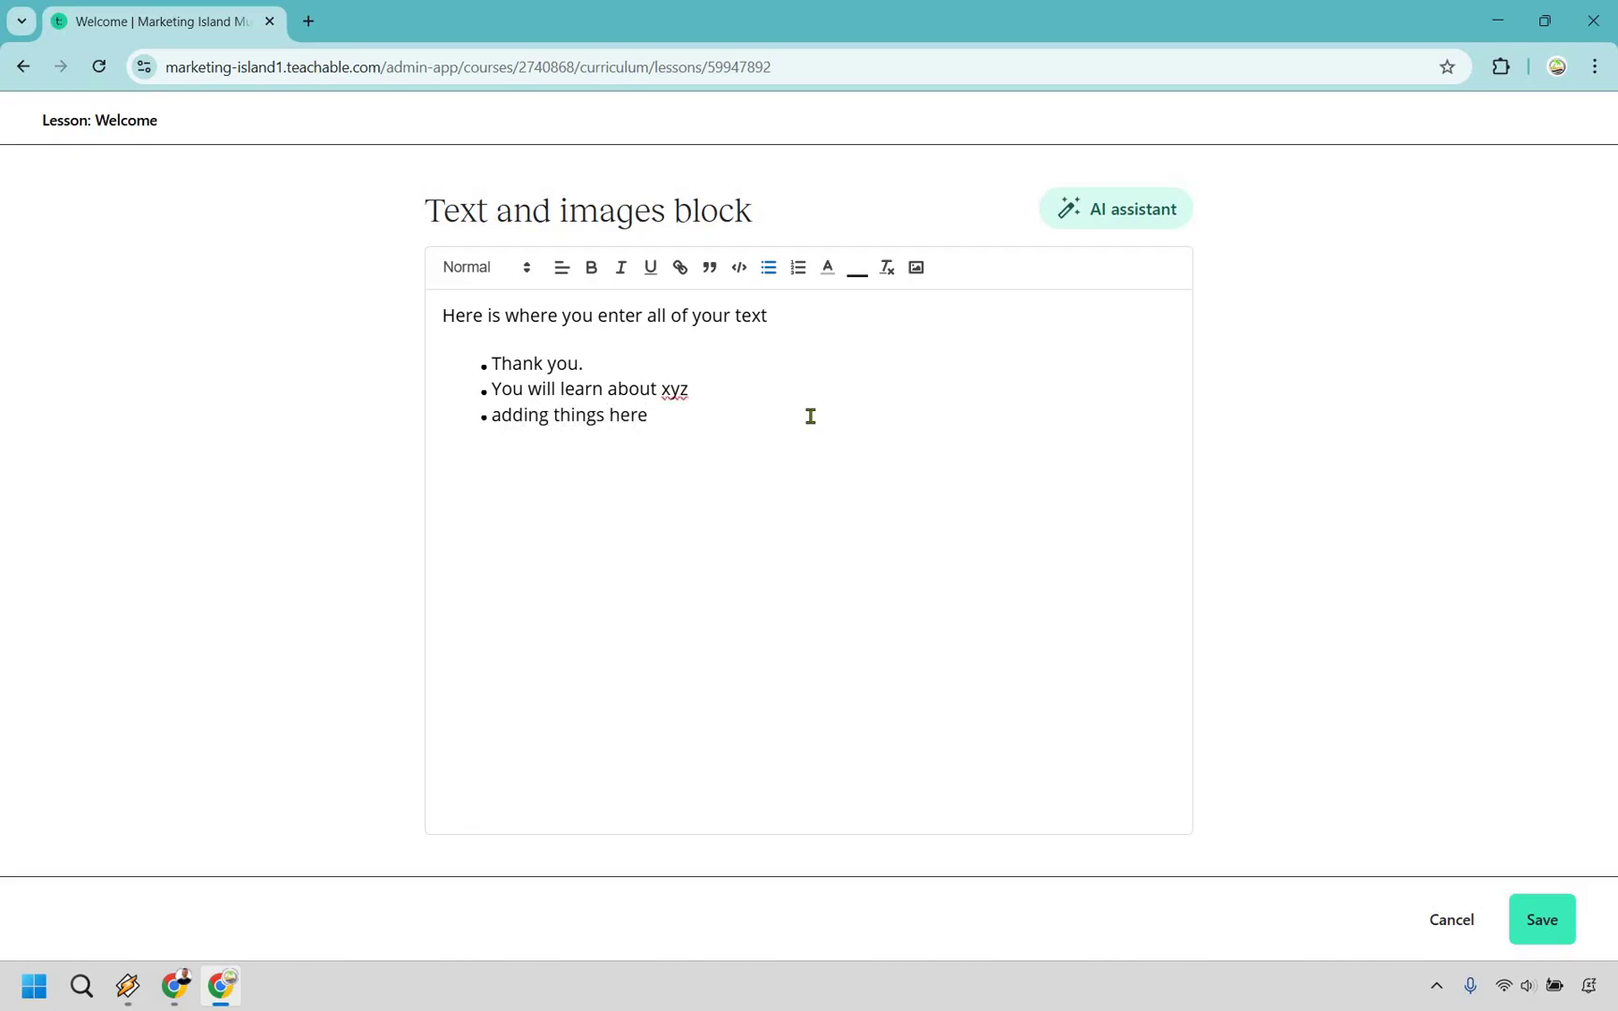
{"action": "key", "text": "Return"}
{"action": "key", "text": "Return"}
{"action": "left_click", "coordinate": [1543, 937]}
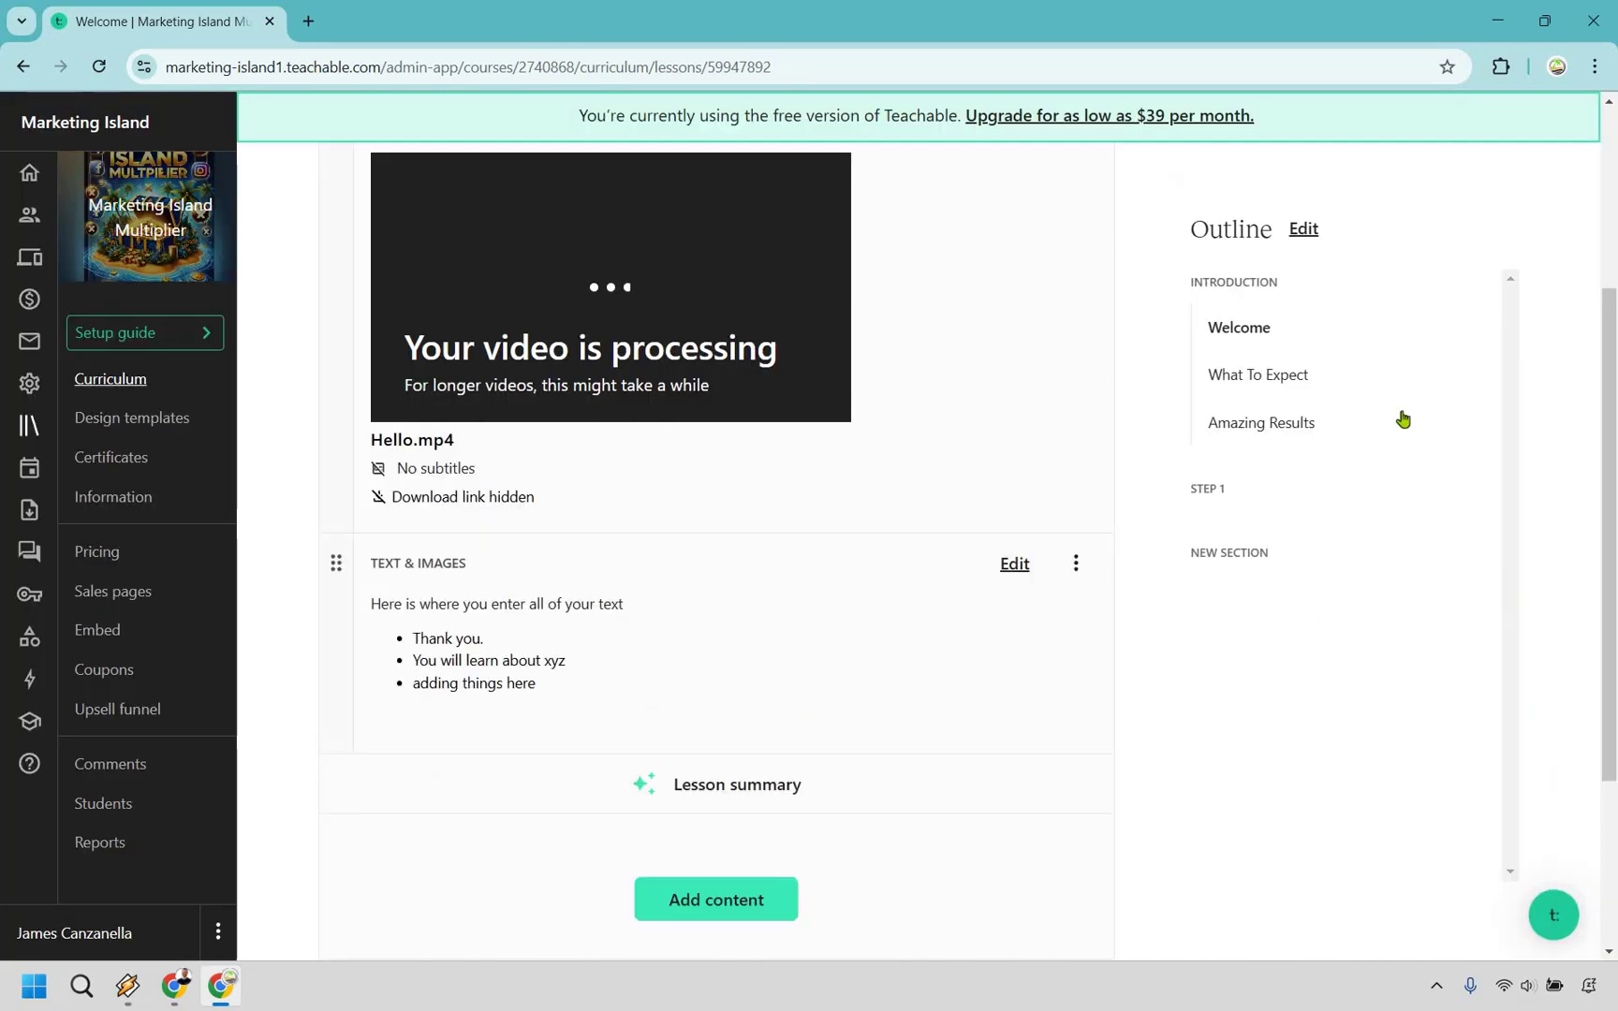
- Try to move the text and images block above the video in the Welcome lesson
{"action": "scroll", "coordinate": [680, 627], "scroll_direction": "up", "scroll_amount": 1}
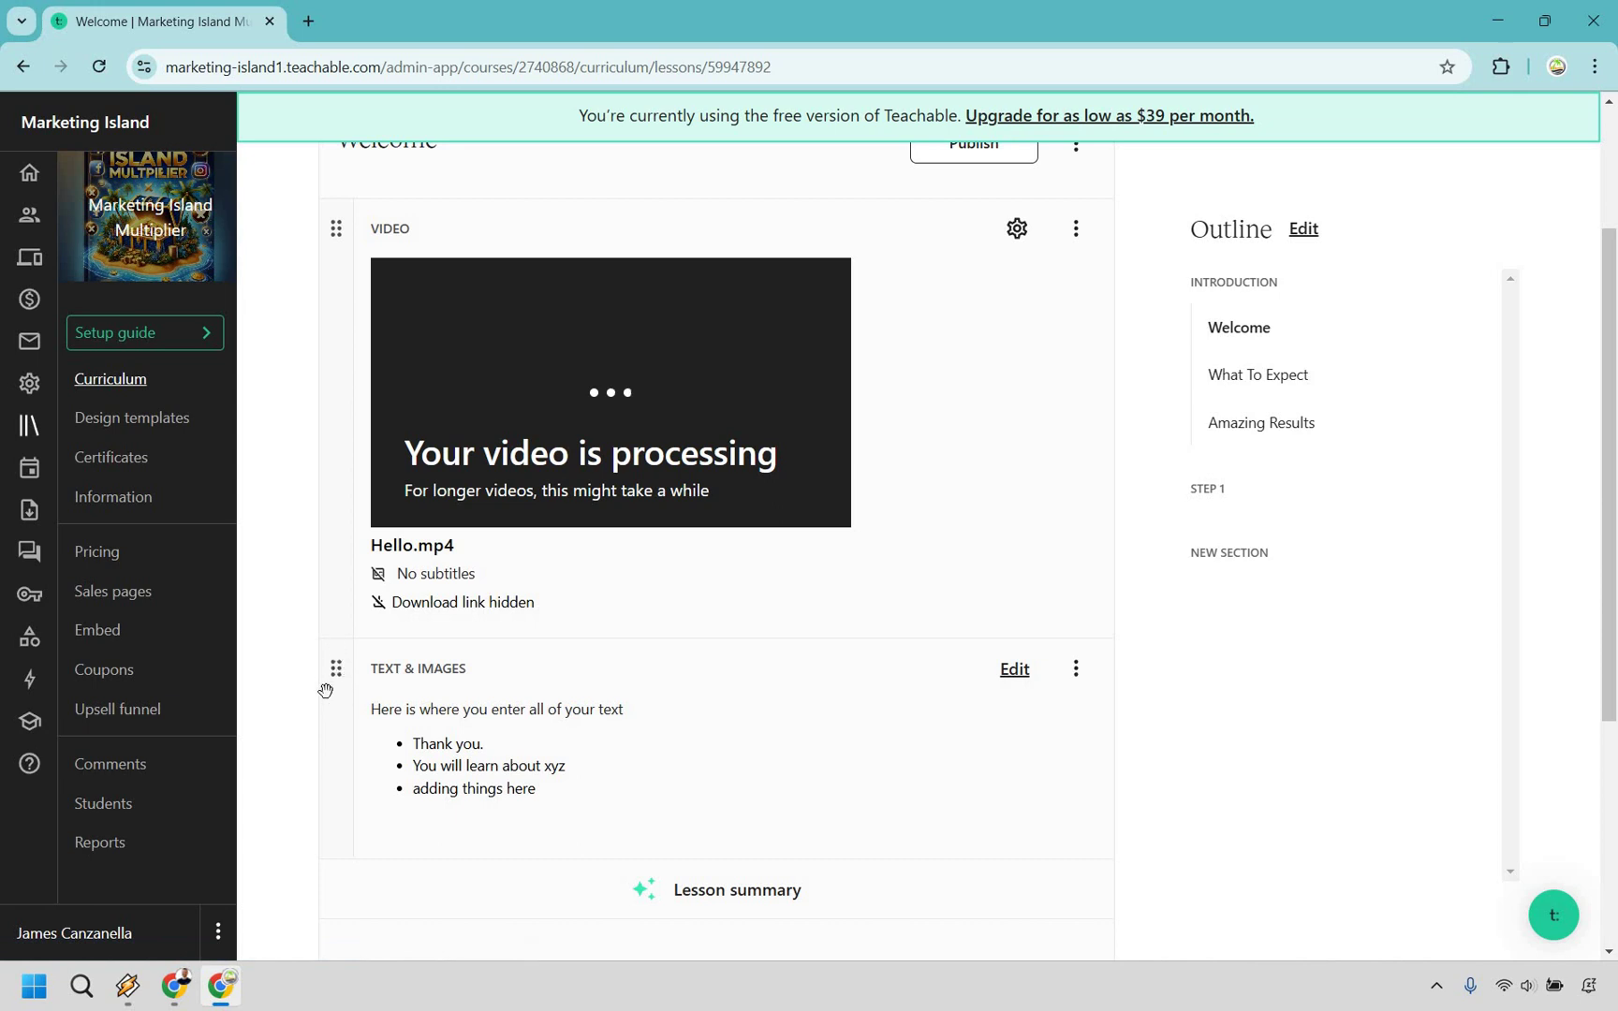
{"action": "left_click_drag", "start_coordinate": [337, 673], "coordinate": [351, 291]}
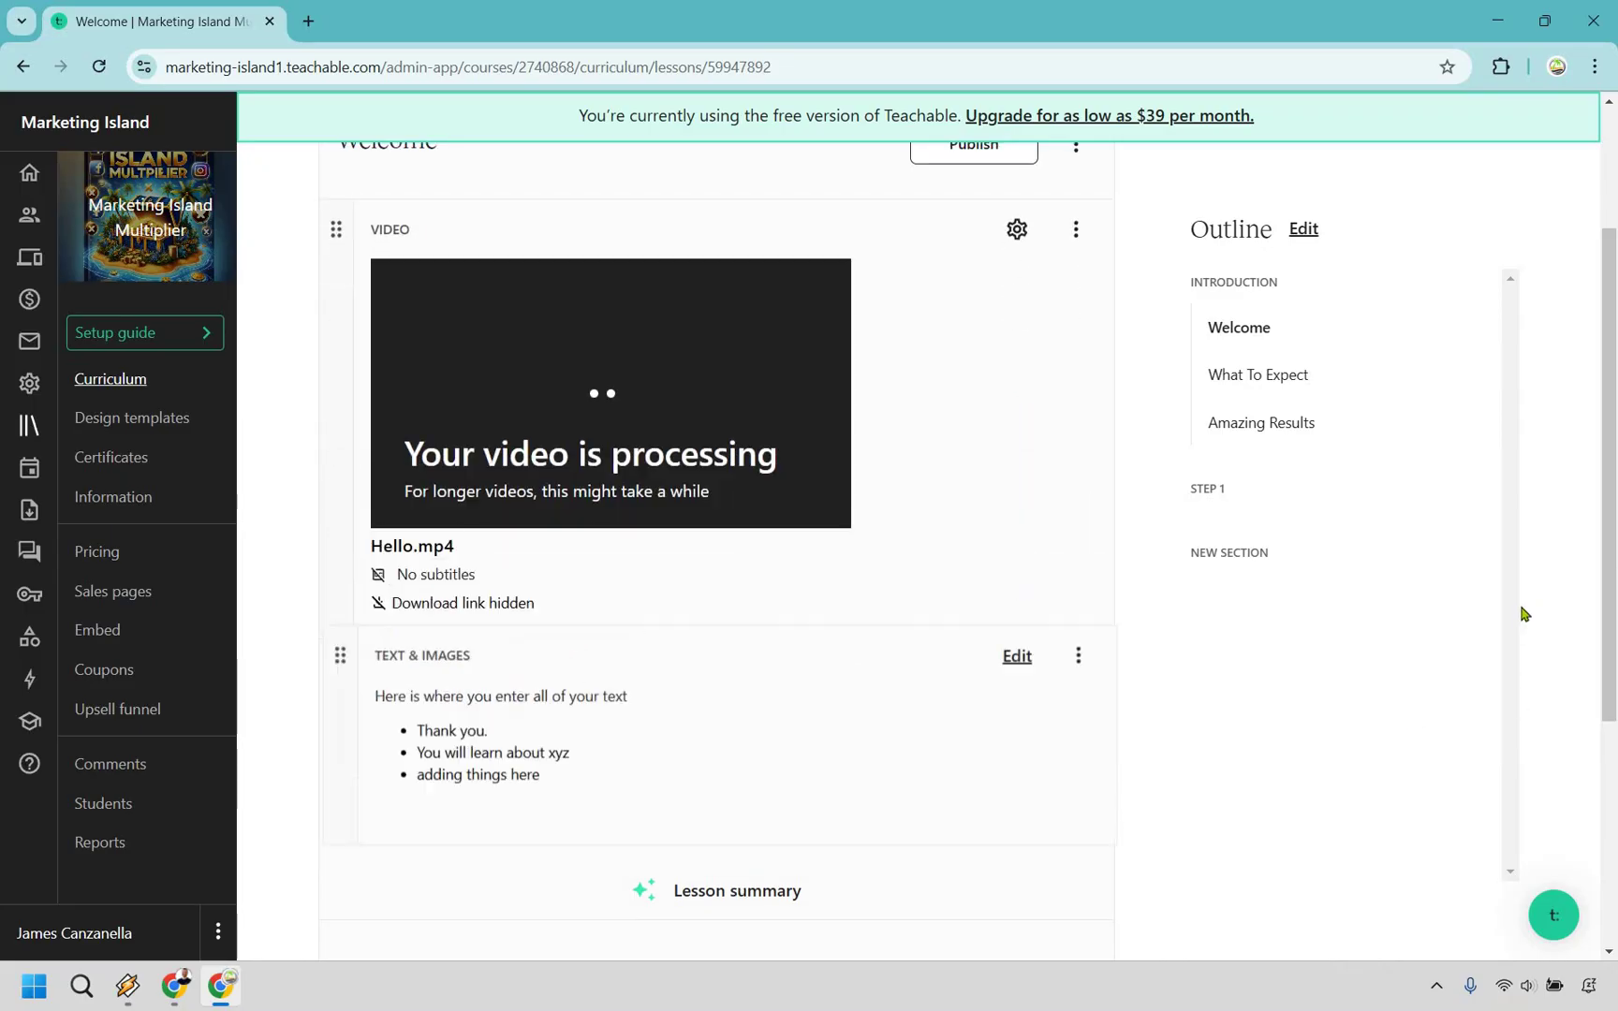
- Review the content types that can be added to the Welcome lesson
{"action": "scroll", "coordinate": [816, 810], "scroll_direction": "down", "scroll_amount": 1}
{"action": "scroll", "coordinate": [815, 811], "scroll_direction": "down", "scroll_amount": 1}
{"action": "left_click", "coordinate": [766, 801]}
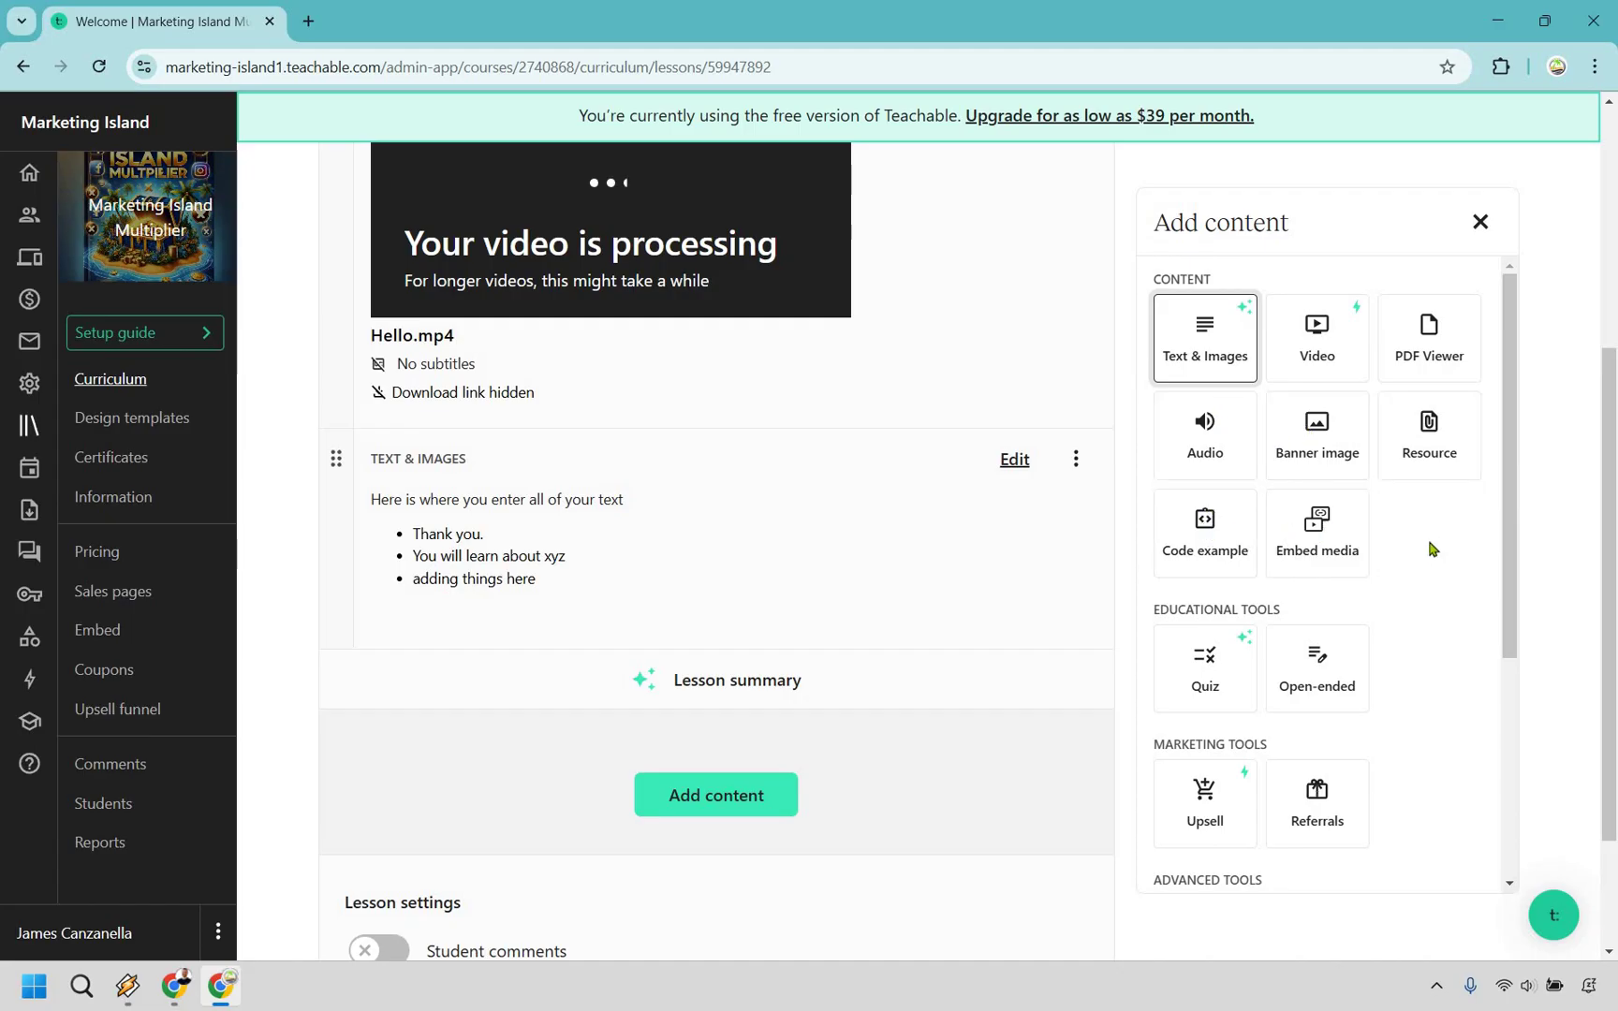
{"action": "scroll", "coordinate": [1429, 542], "scroll_direction": "down", "scroll_amount": 2}
{"action": "scroll", "coordinate": [1547, 402], "scroll_direction": "up", "scroll_amount": 2}
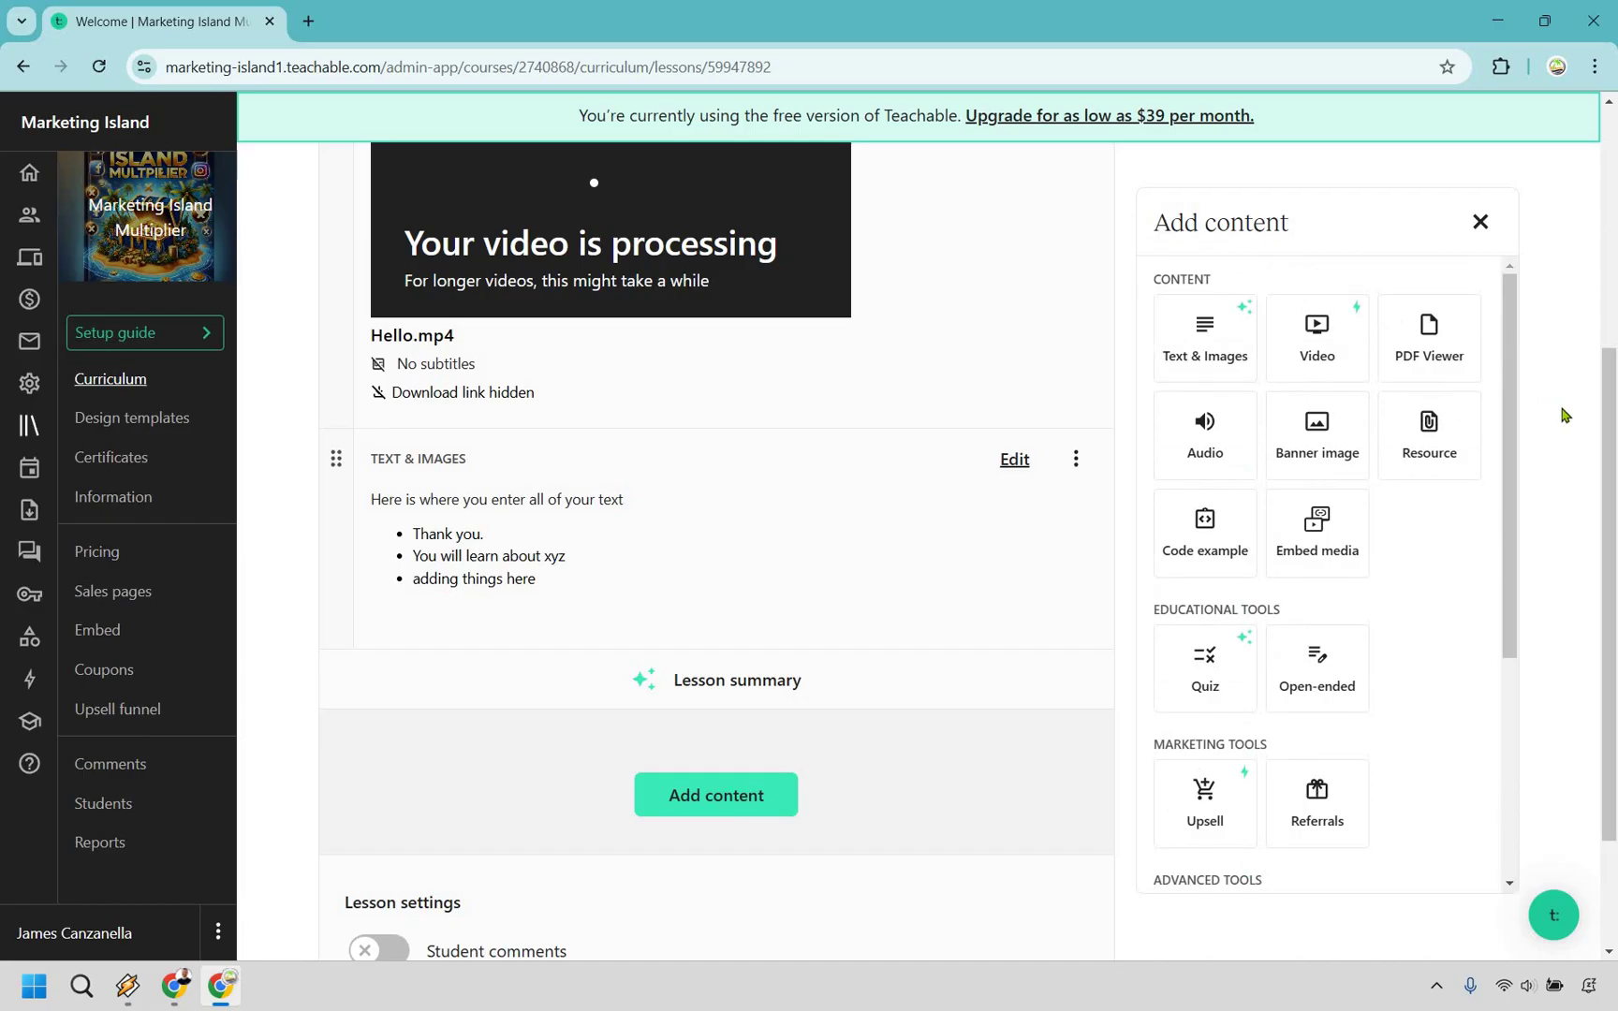
- Check the explanation of the lesson's Public preview setting and try out its switch
{"action": "scroll", "coordinate": [503, 735], "scroll_direction": "down", "scroll_amount": 1}
{"action": "scroll", "coordinate": [503, 735], "scroll_direction": "down", "scroll_amount": 1}
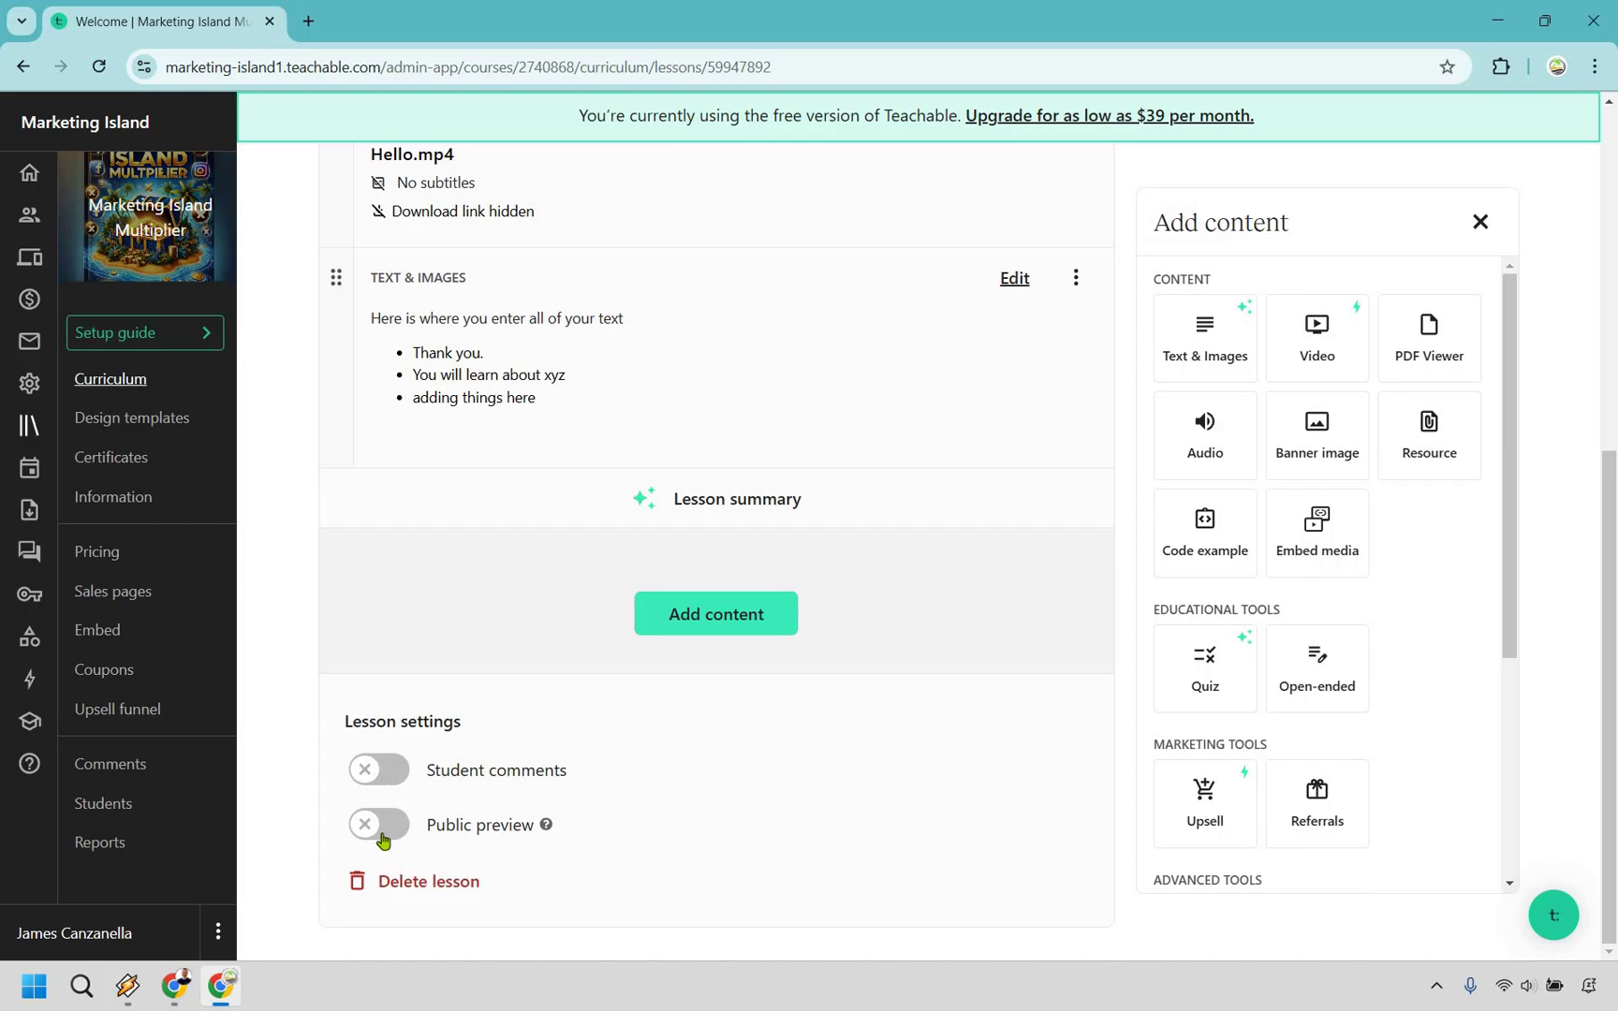
{"action": "mouse_move", "coordinate": [542, 833]}
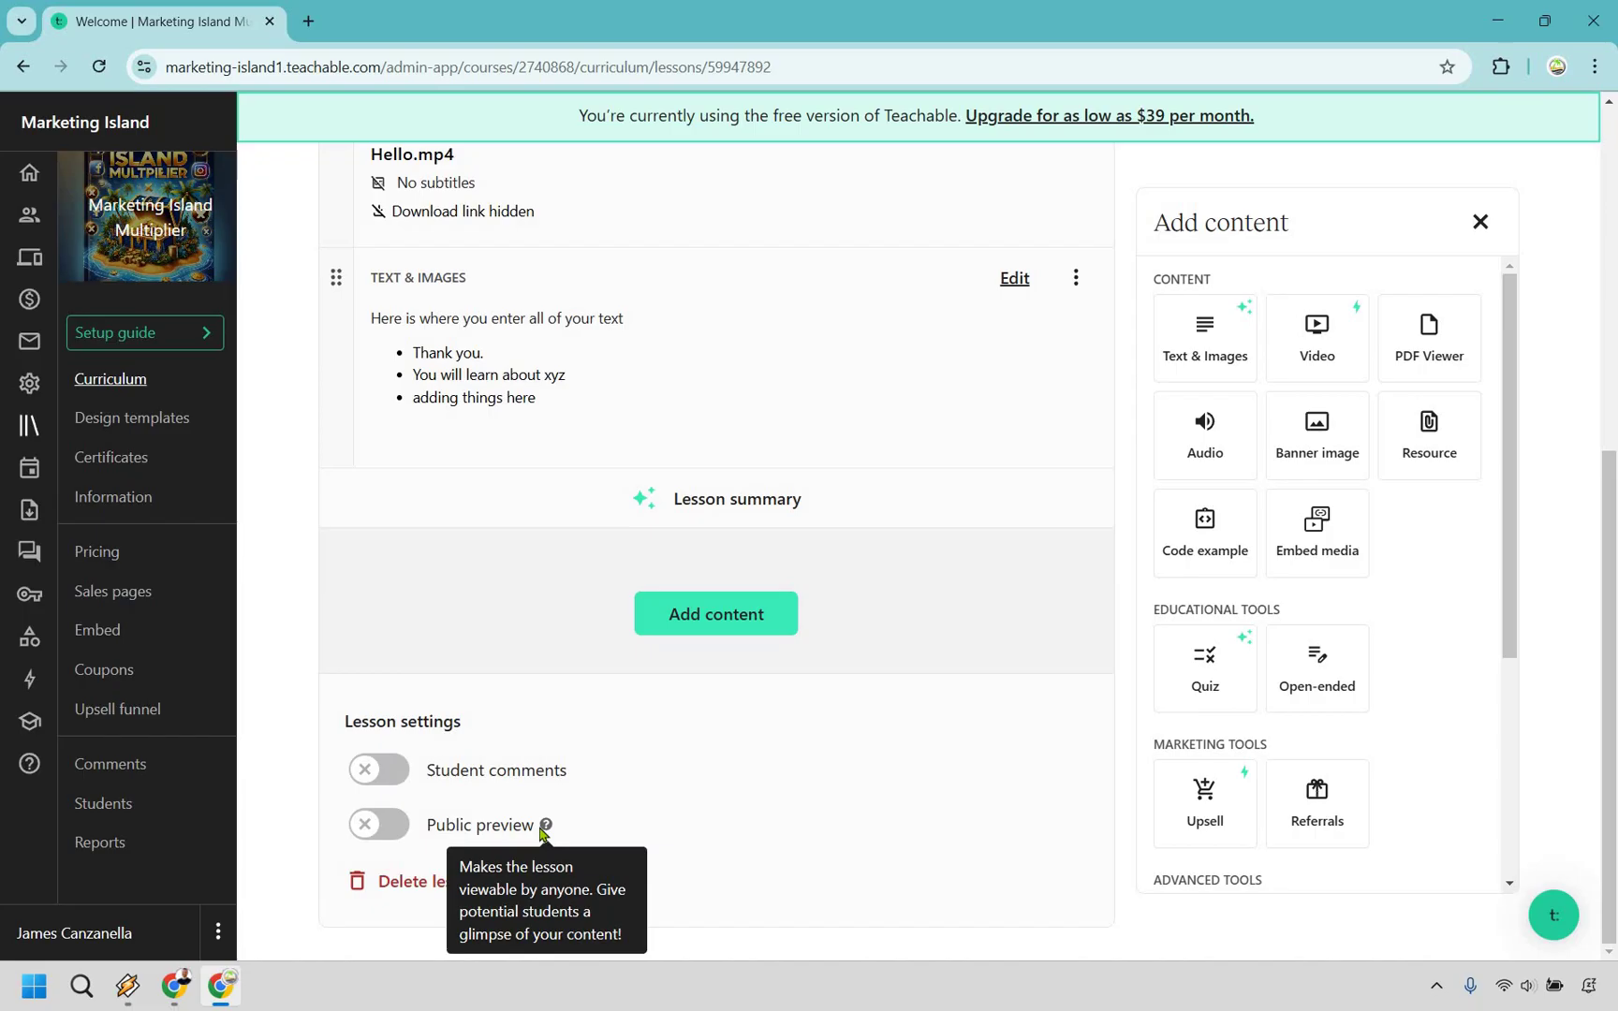
{"action": "left_click", "coordinate": [383, 827]}
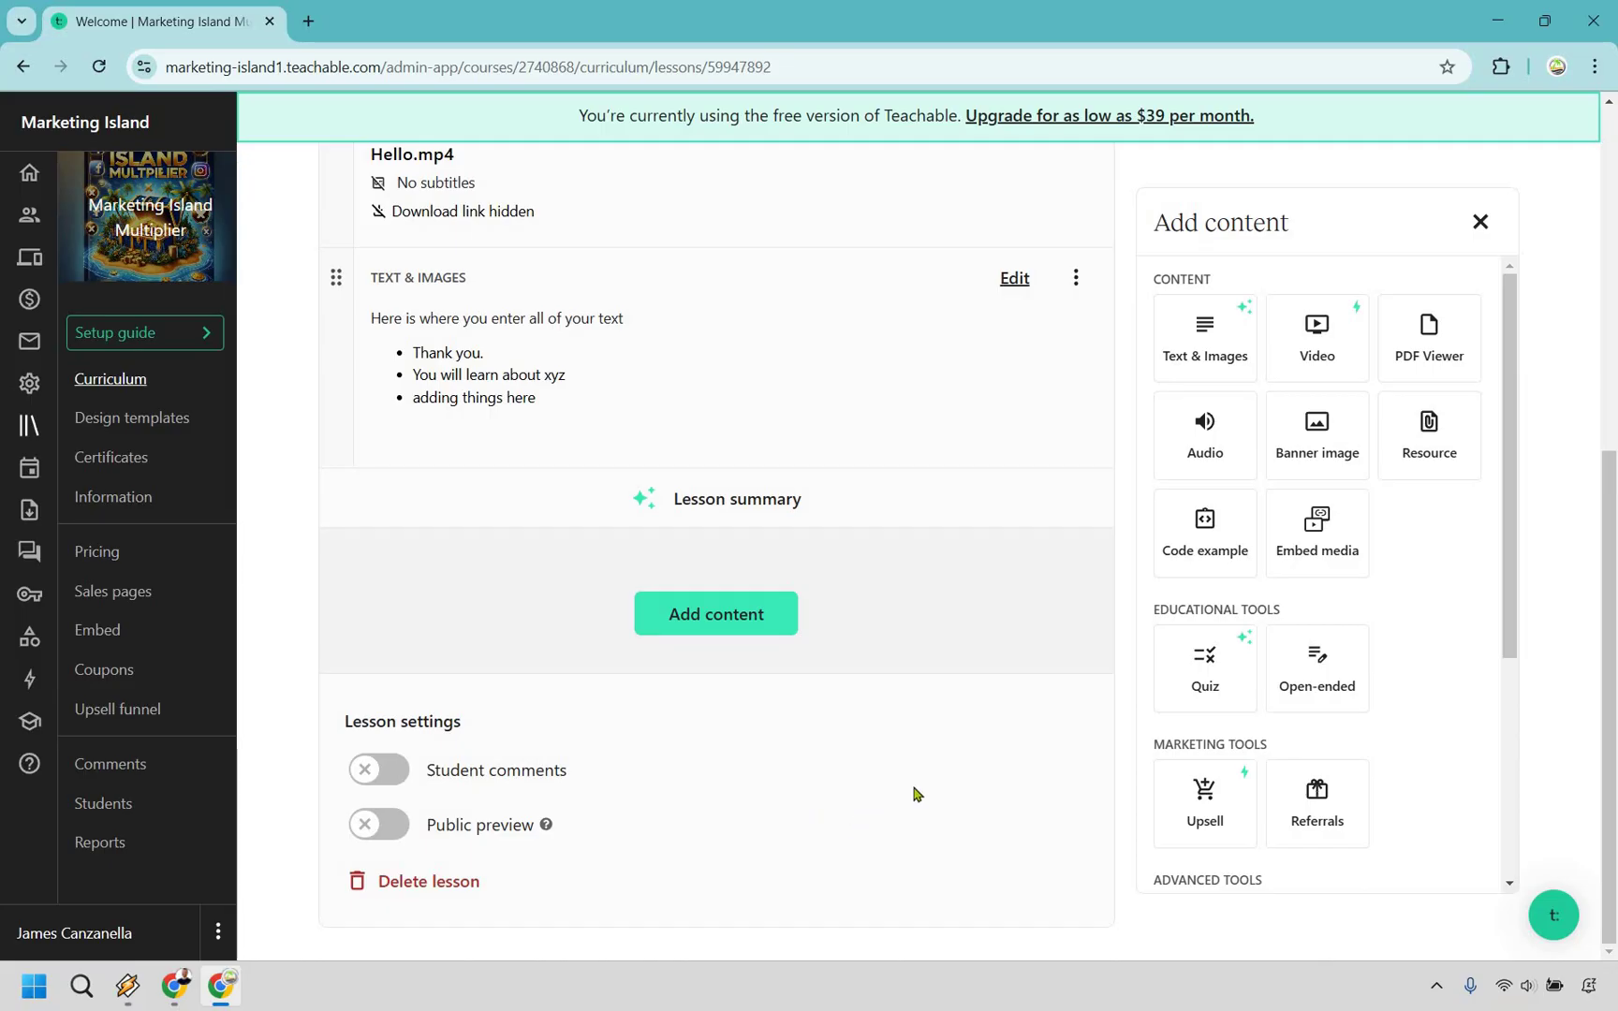
- Return from the Welcome lesson to the course's curriculum outline
{"action": "scroll", "coordinate": [922, 784], "scroll_direction": "up", "scroll_amount": 6}
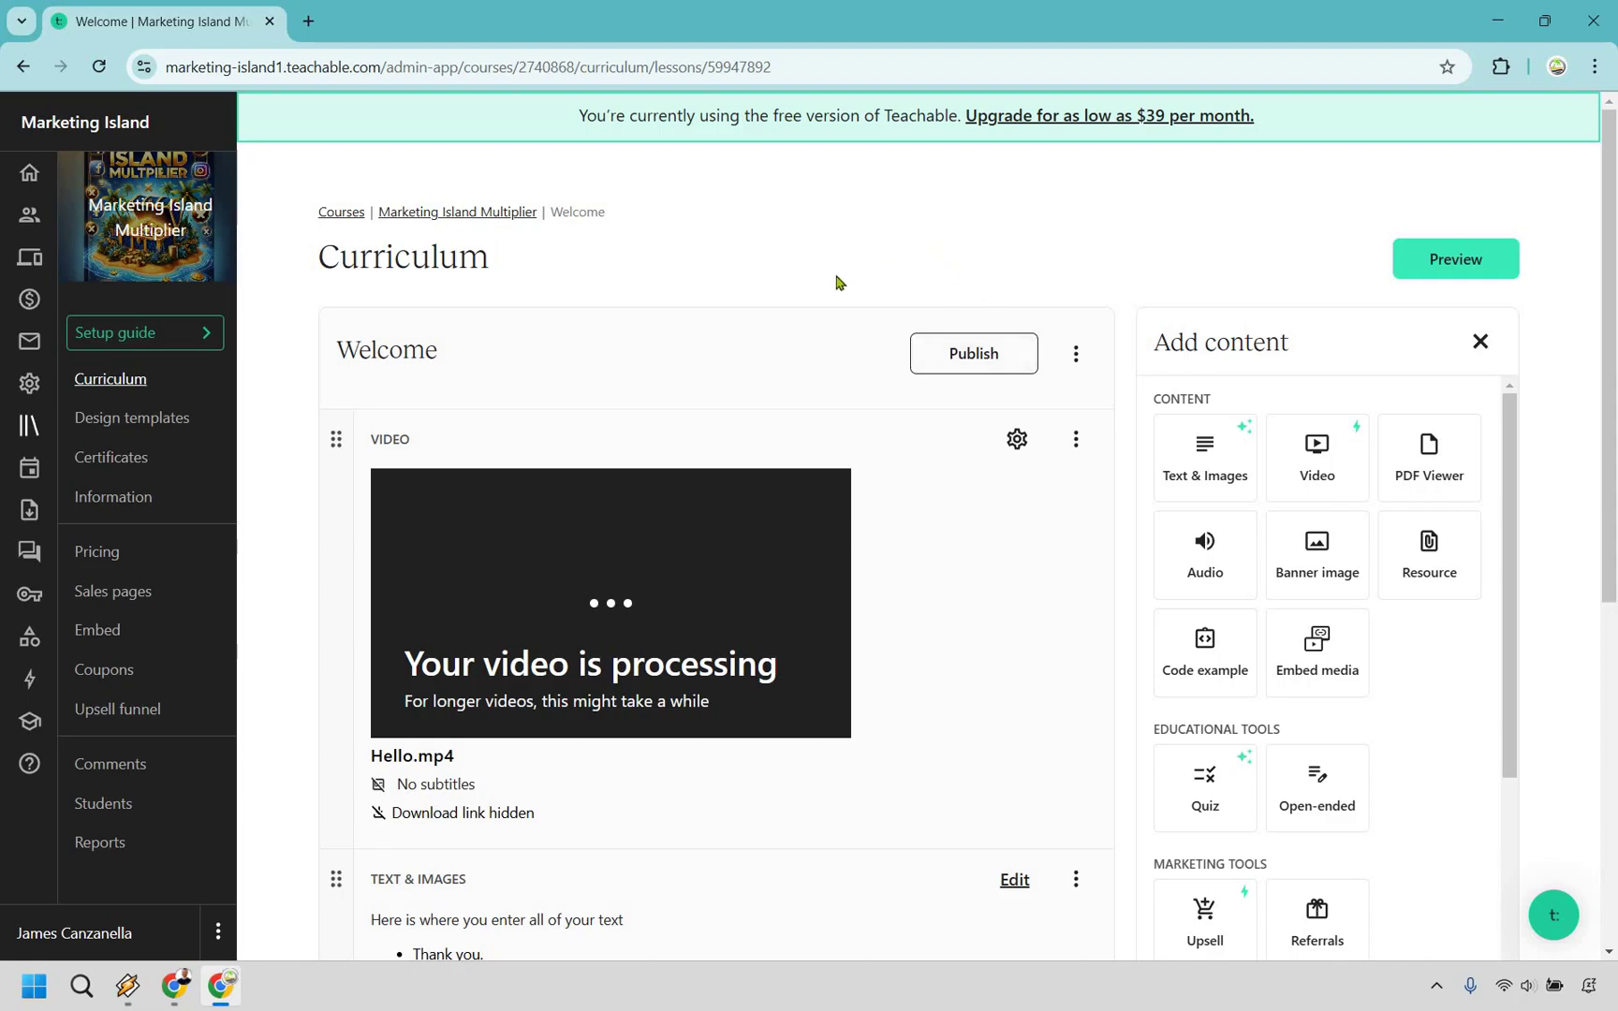
{"action": "left_click", "coordinate": [113, 381]}
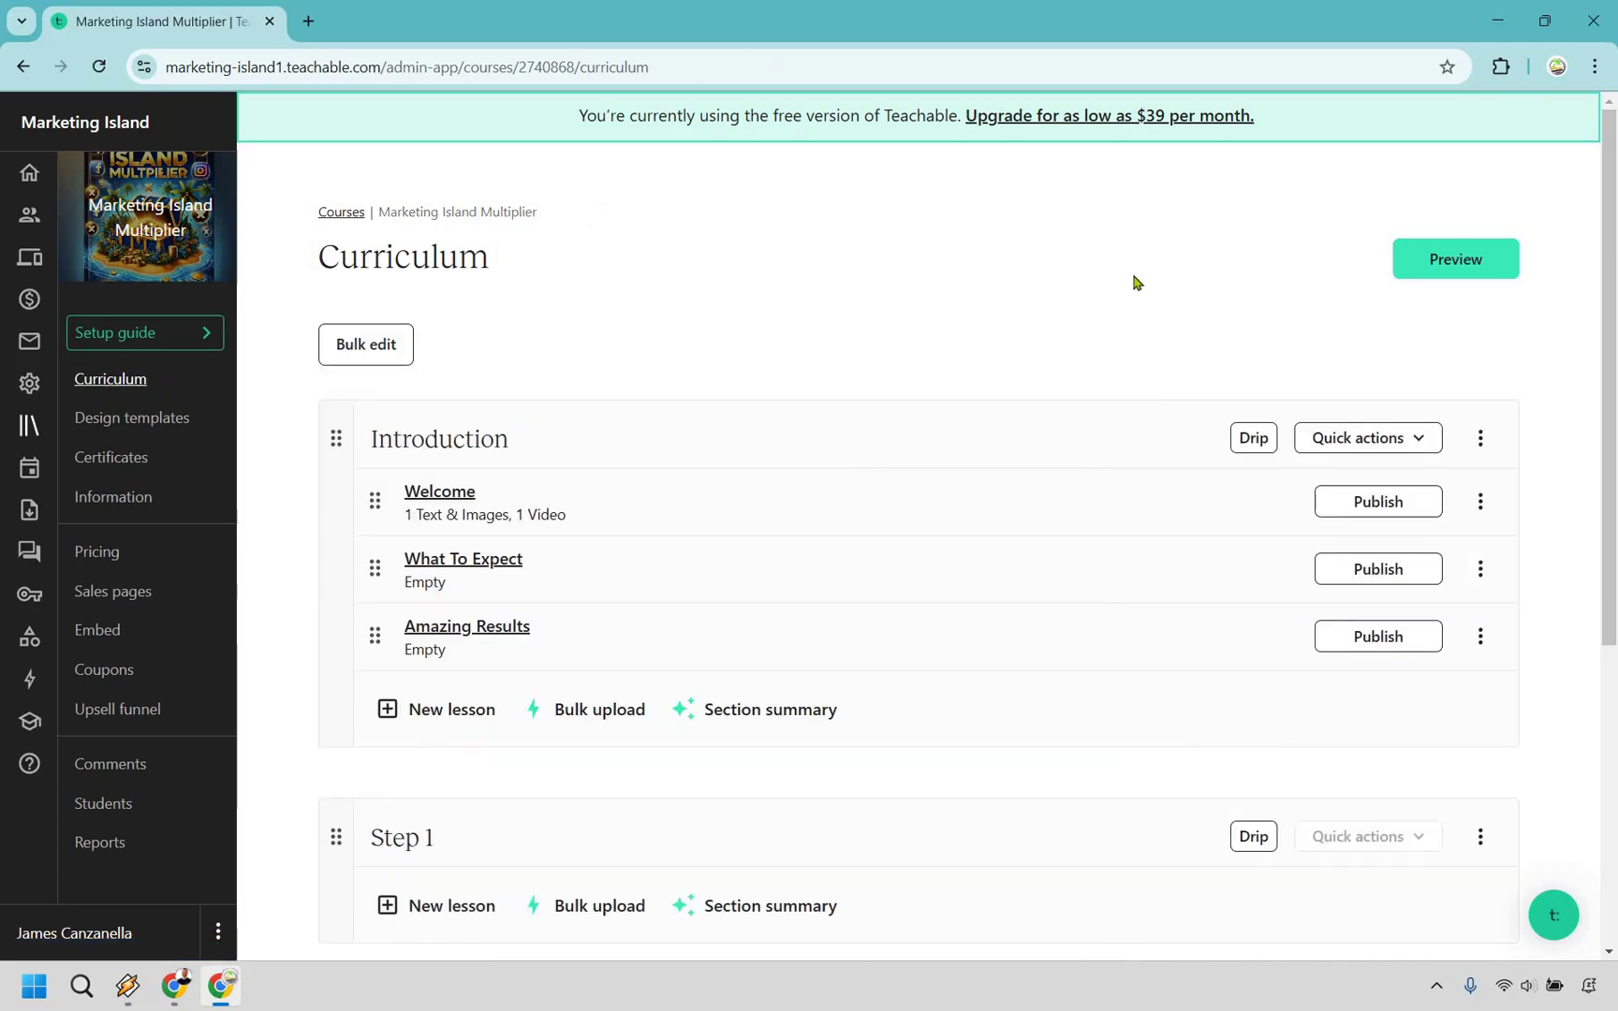
- Publish all lessons in the Introduction section at once
{"action": "left_click", "coordinate": [1388, 440]}
{"action": "left_click", "coordinate": [1308, 482]}
- Add two lessons named YouTube Creation and Niche Selection to the Step 1 section
{"action": "scroll", "coordinate": [470, 563], "scroll_direction": "down", "scroll_amount": 2}
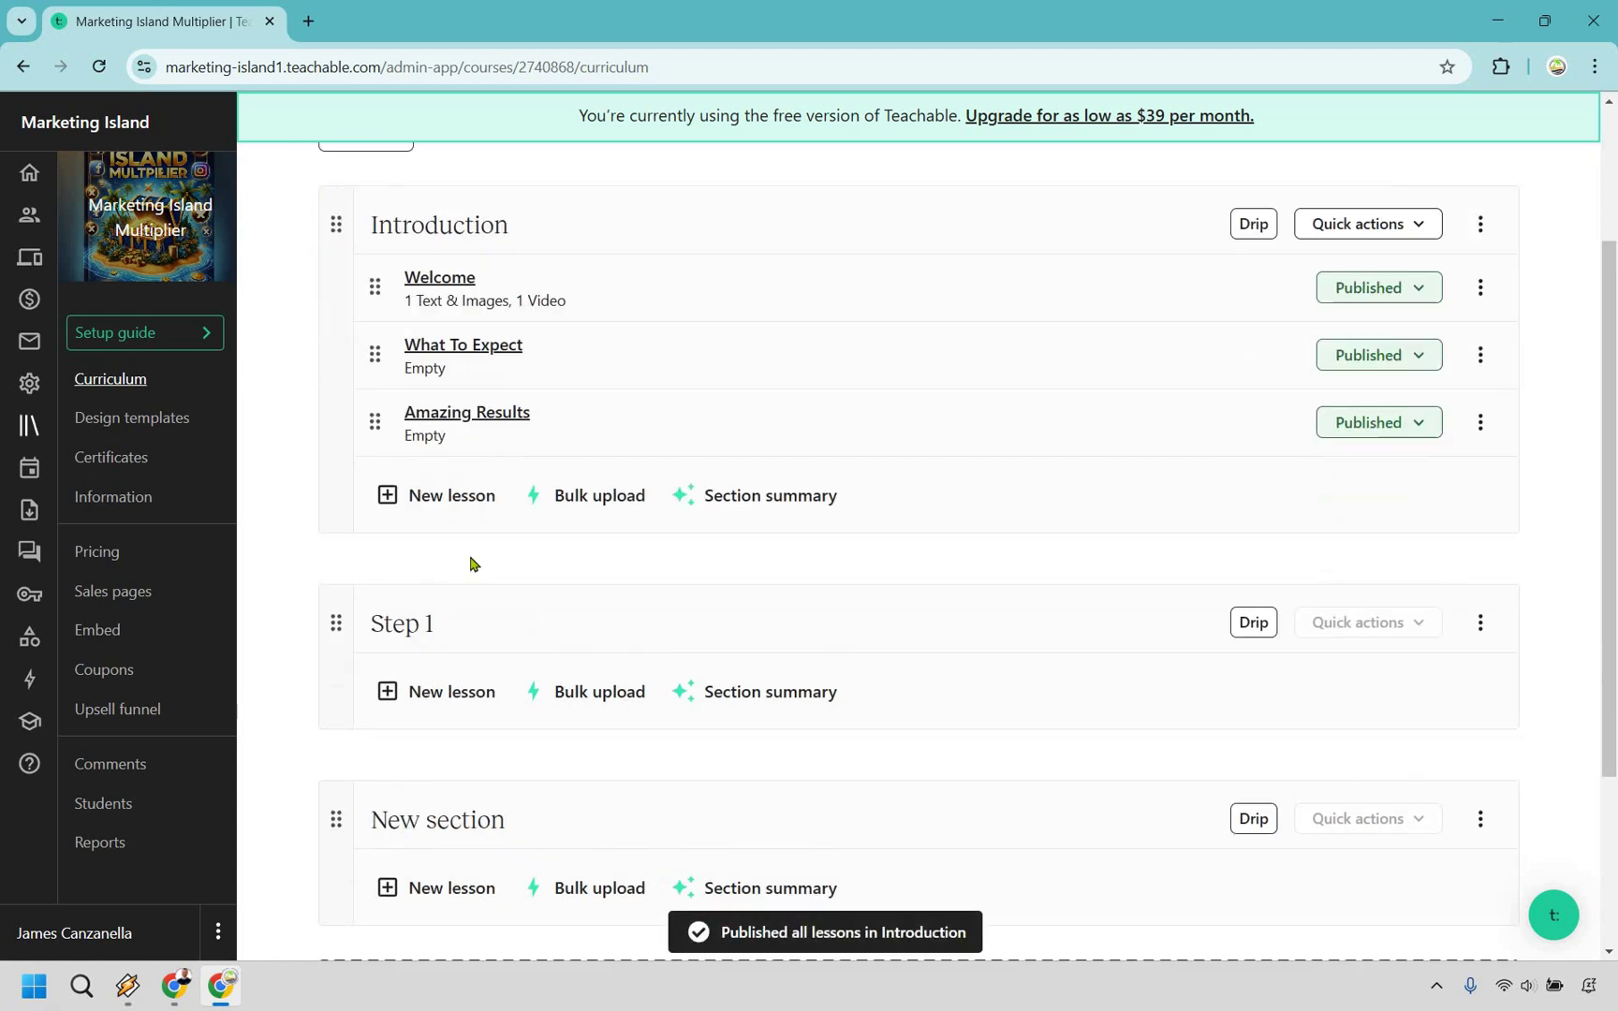
{"action": "scroll", "coordinate": [471, 564], "scroll_direction": "down", "scroll_amount": 1}
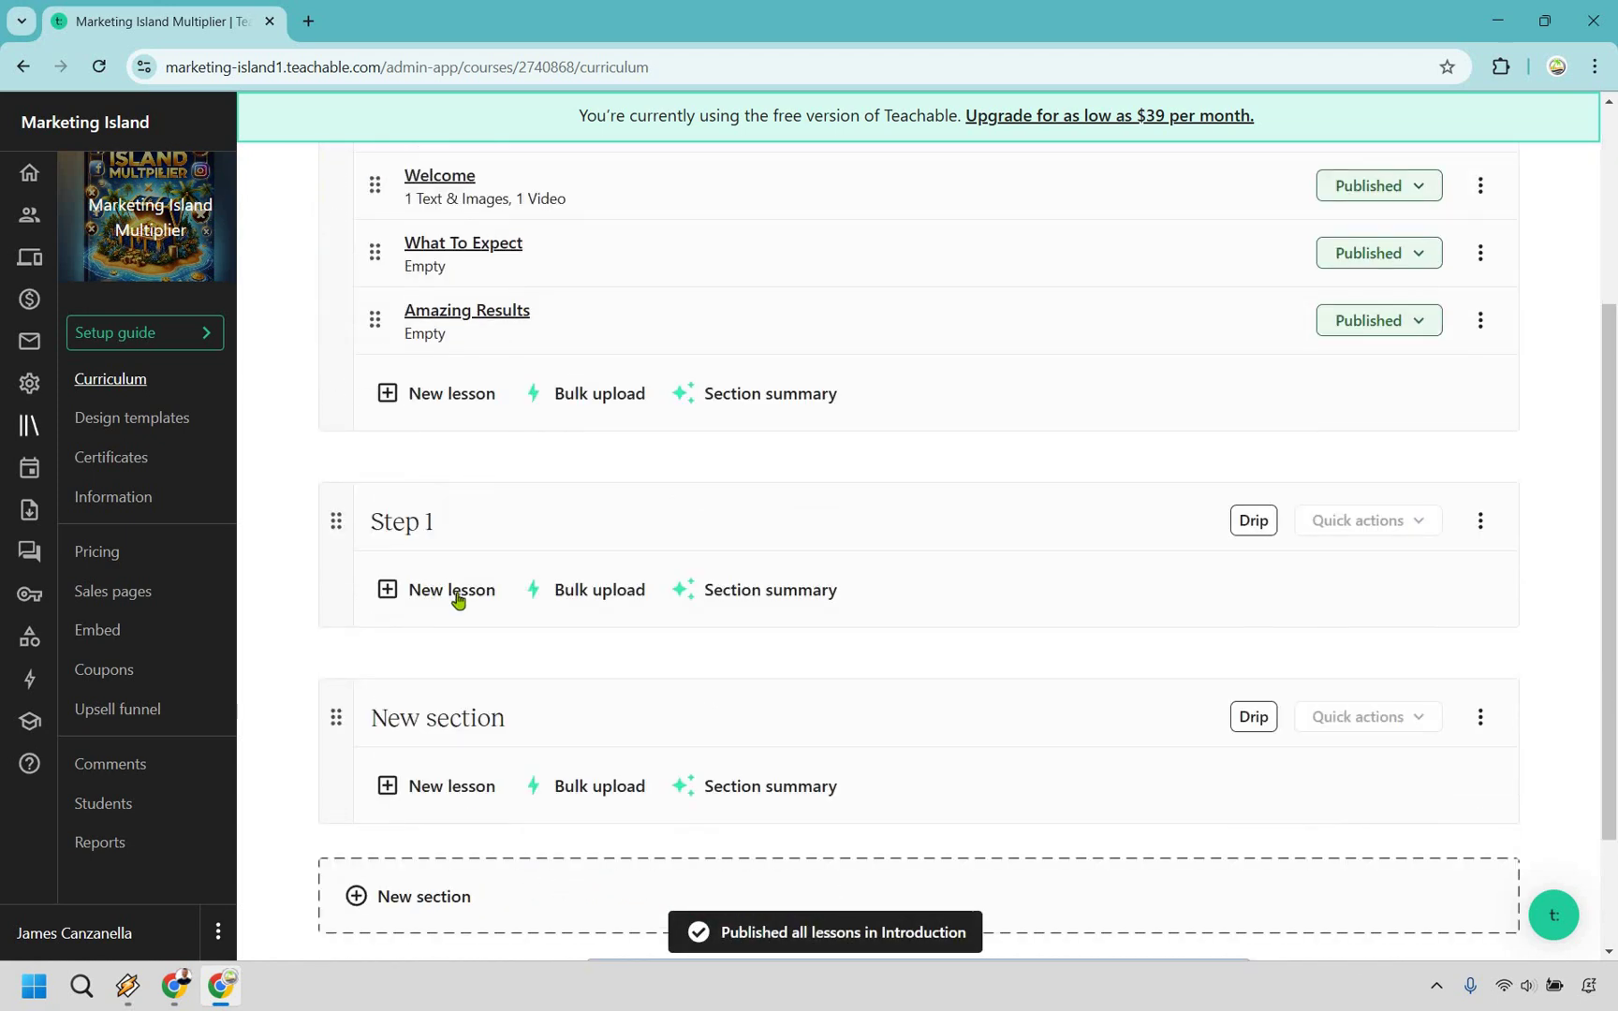
{"action": "left_click", "coordinate": [458, 590]}
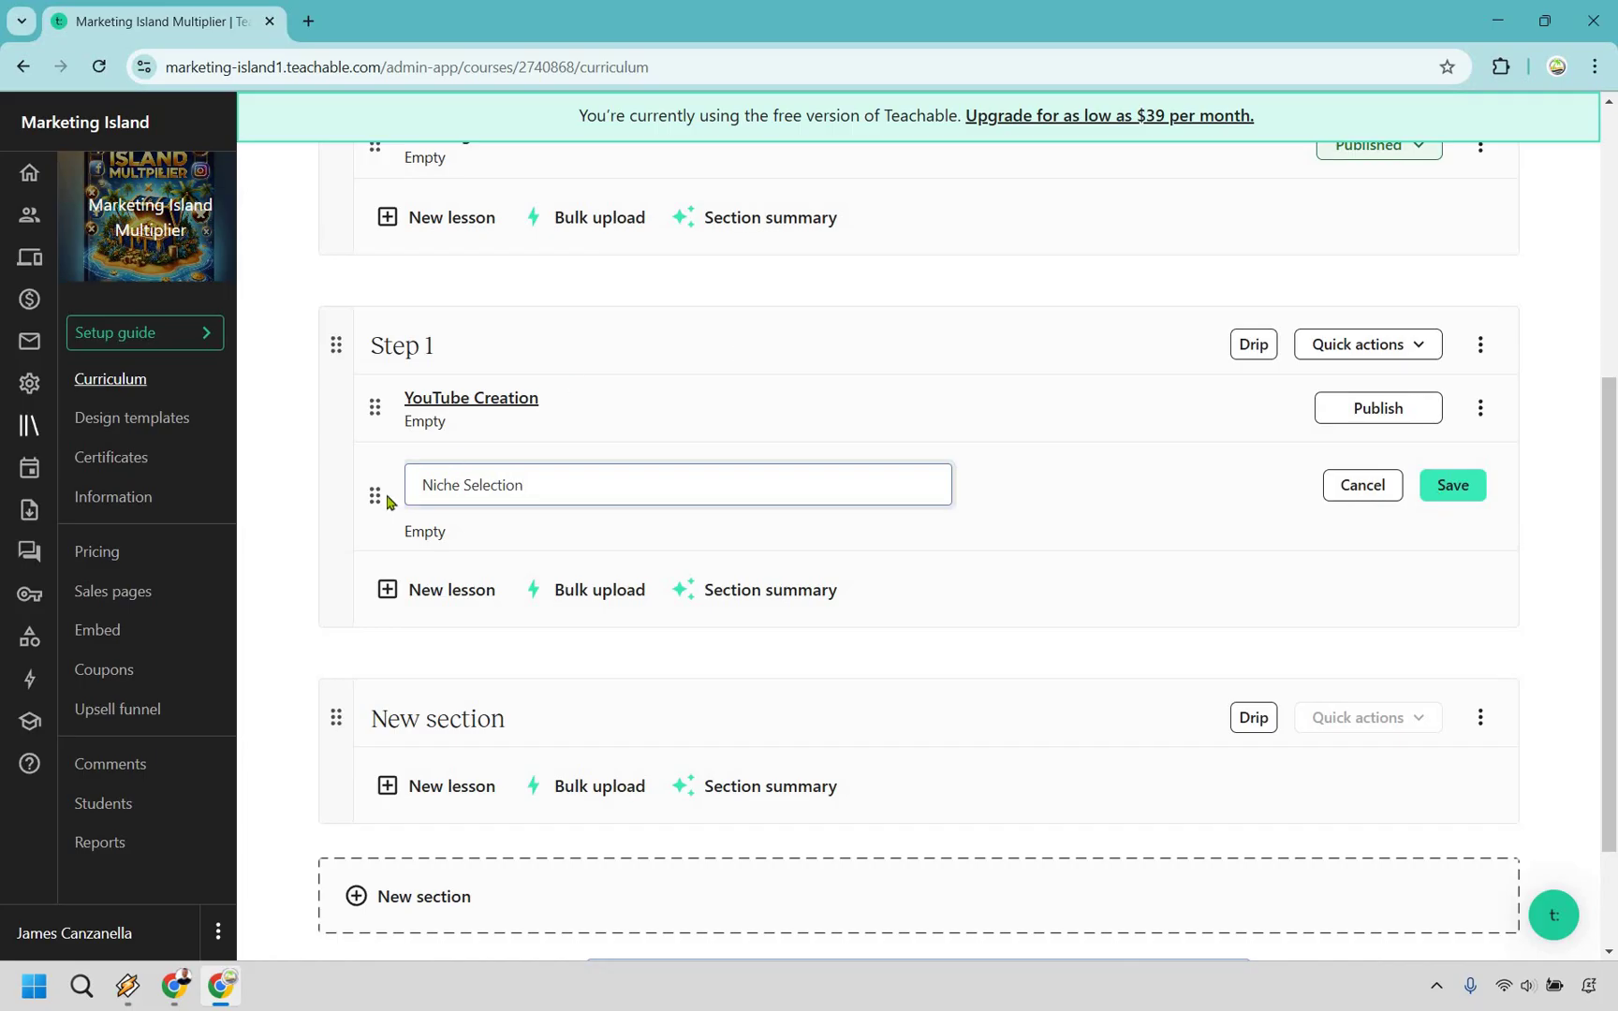
{"action": "key", "text": "Return"}
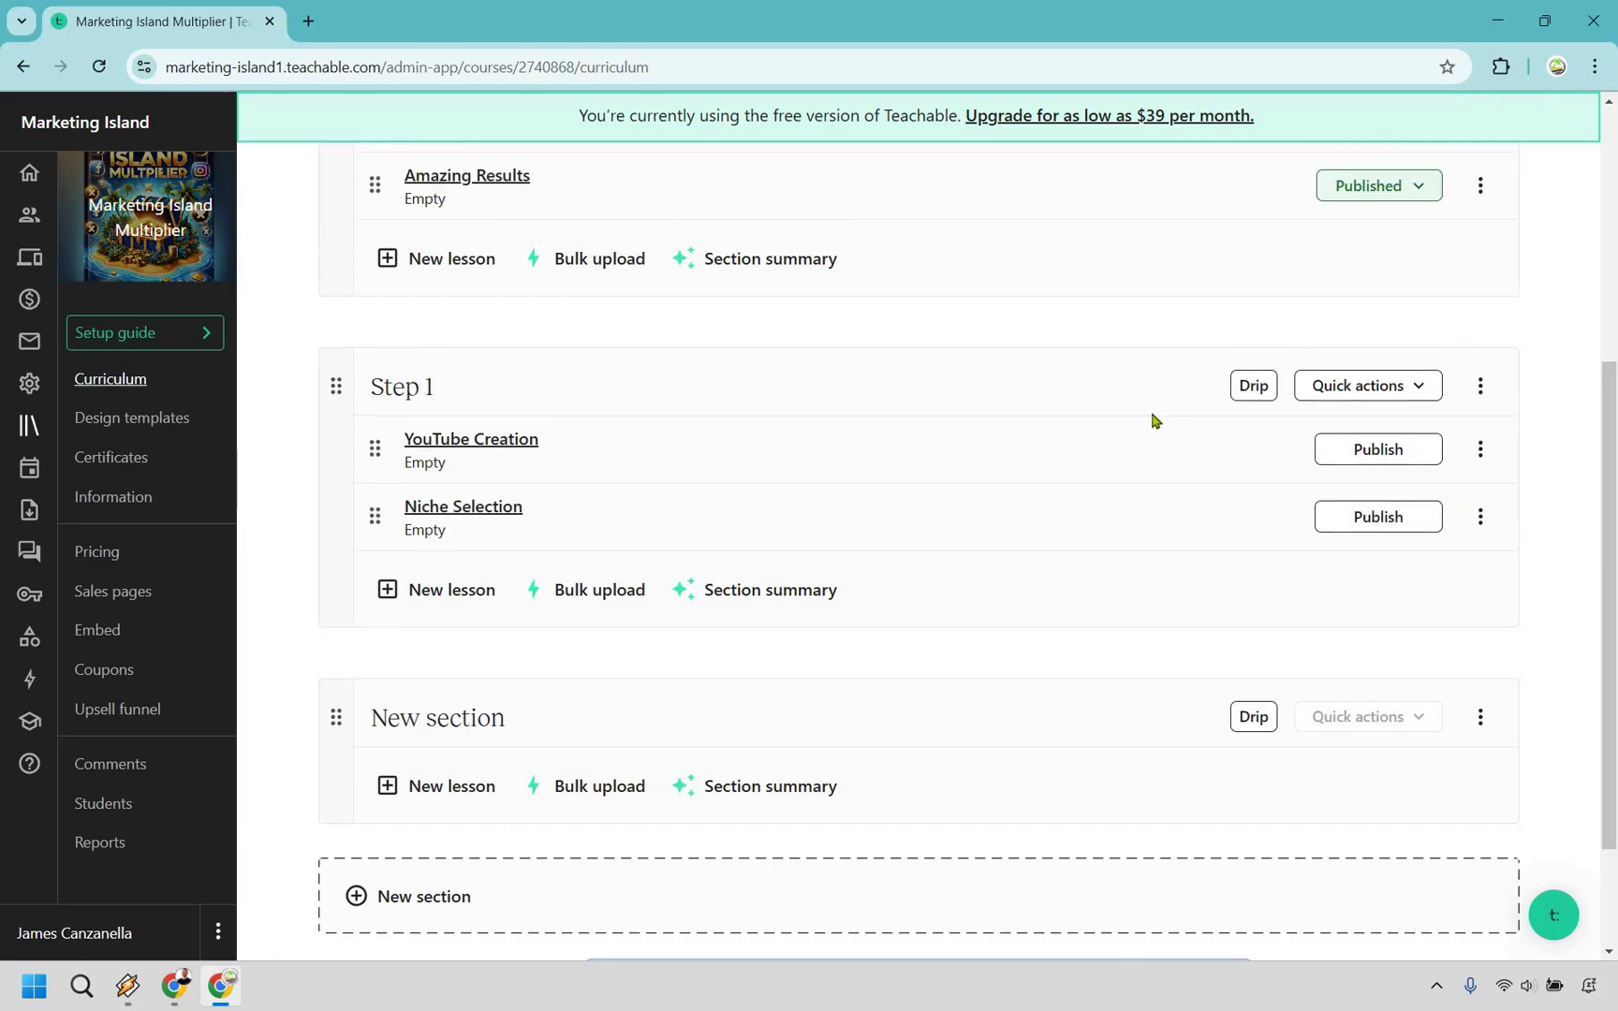
- Publish all lessons in the Step 1 section at once and look over the curriculum outline
{"action": "left_click", "coordinate": [1375, 387]}
{"action": "left_click", "coordinate": [1366, 436]}
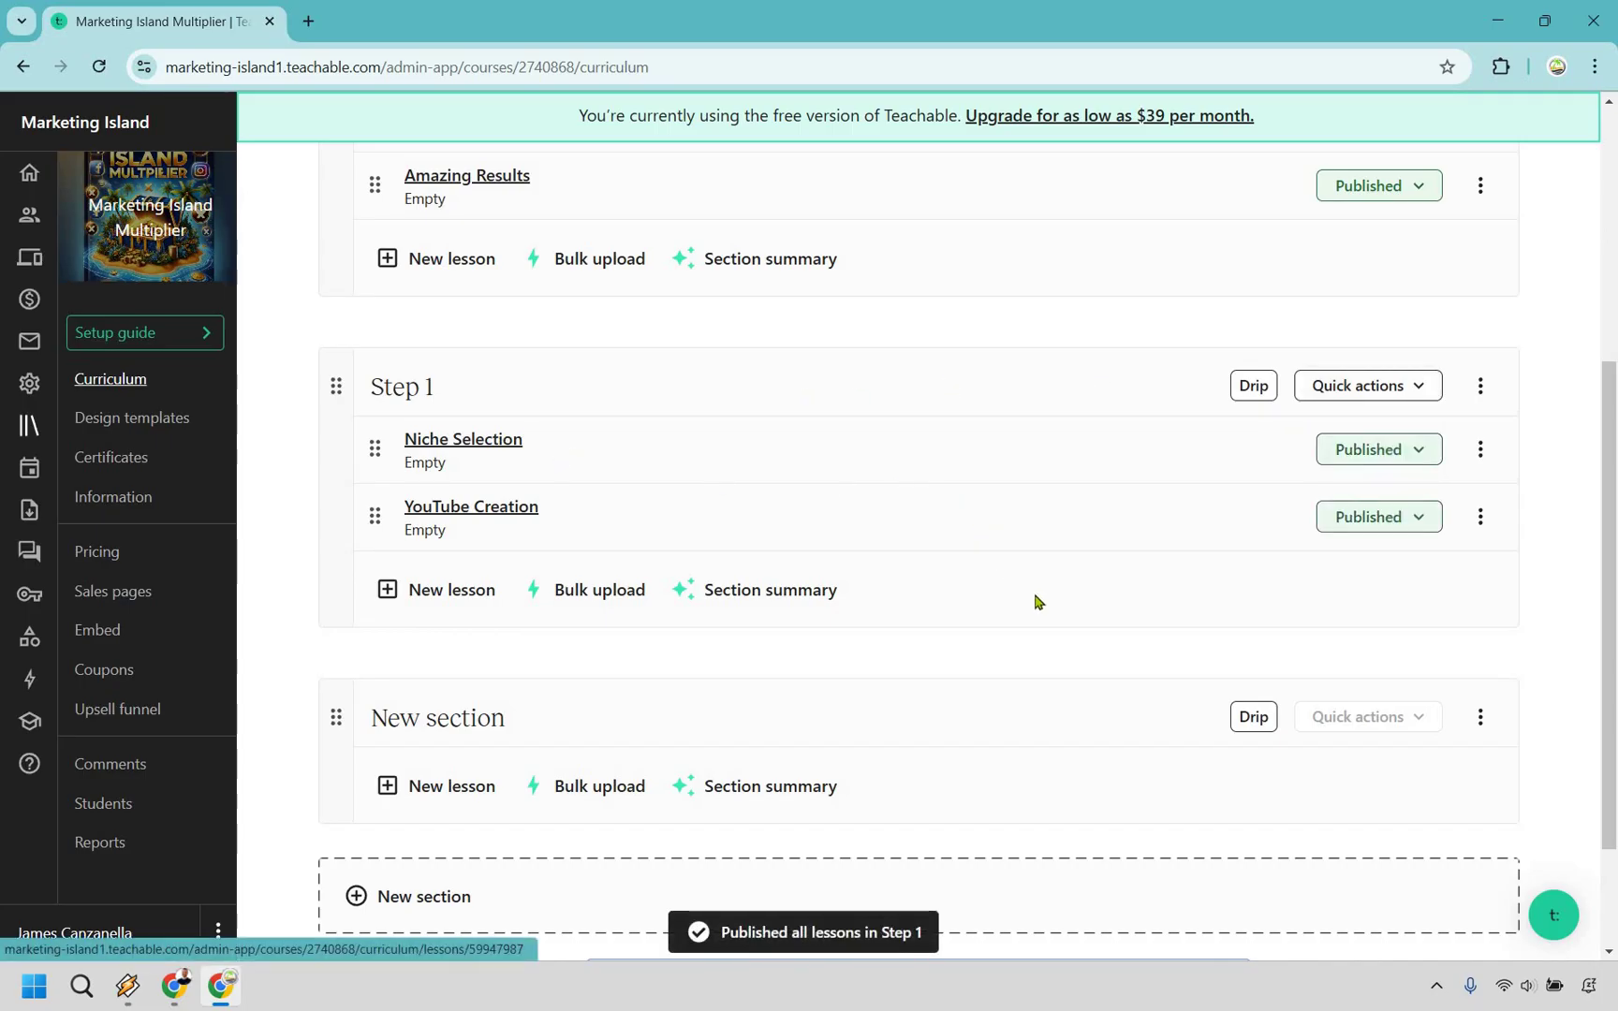
{"action": "scroll", "coordinate": [1039, 562], "scroll_direction": "up", "scroll_amount": 2}
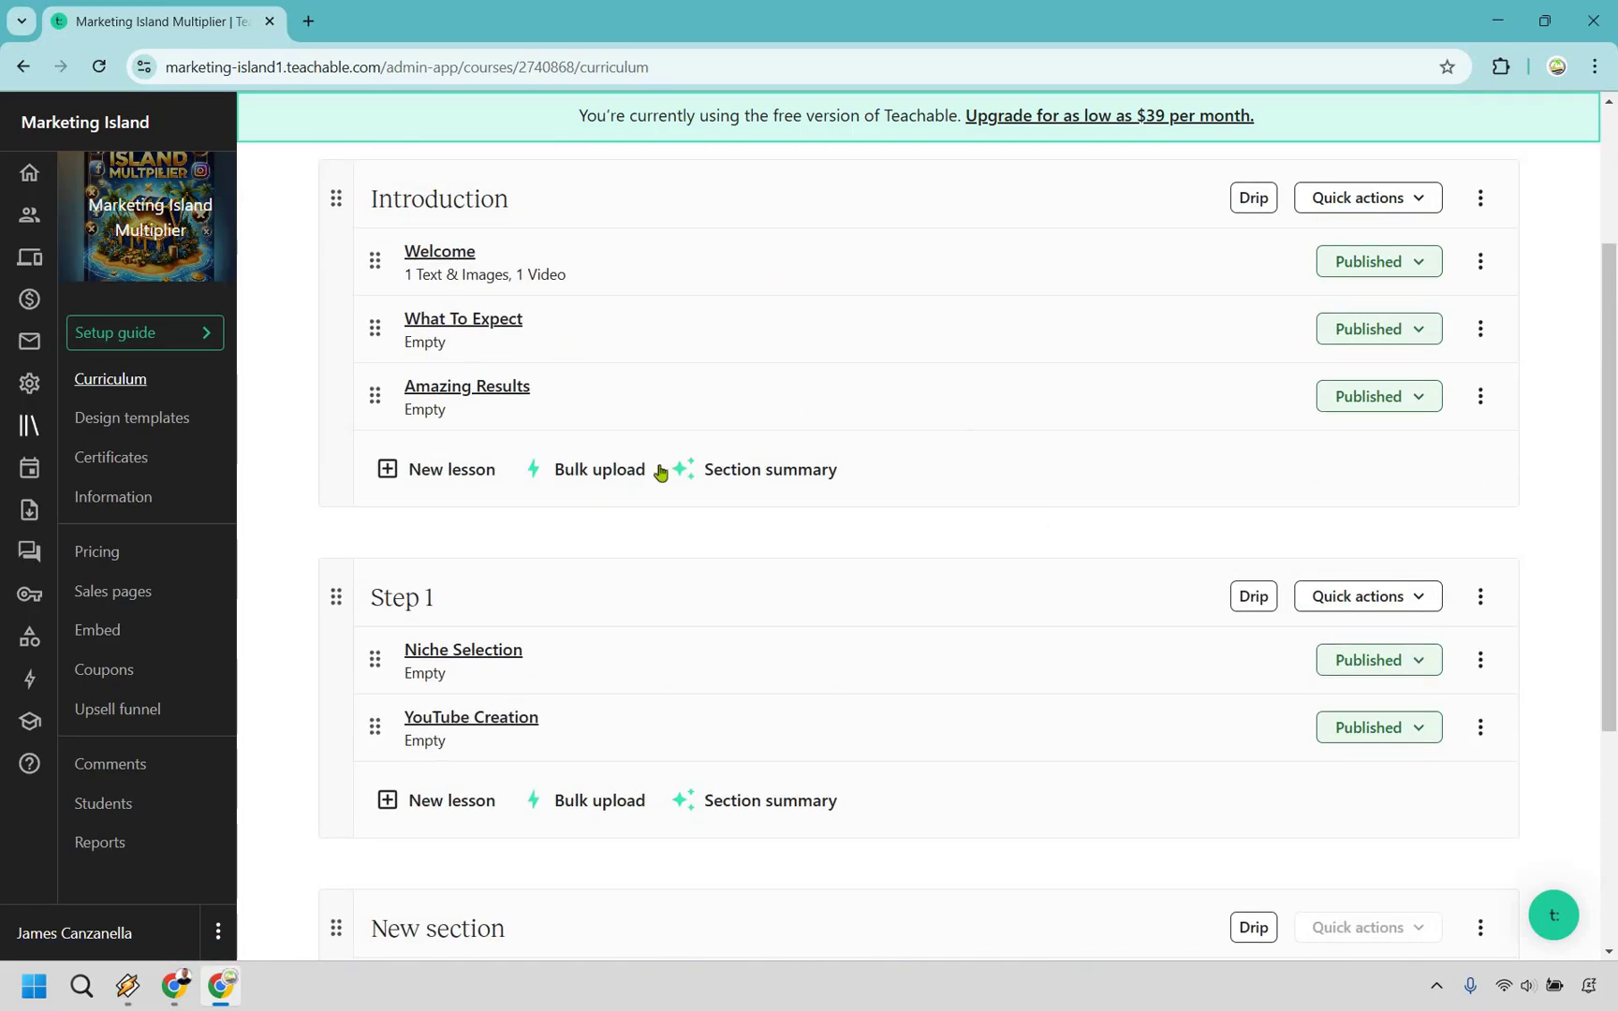
{"action": "scroll", "coordinate": [660, 473], "scroll_direction": "up", "scroll_amount": 2}
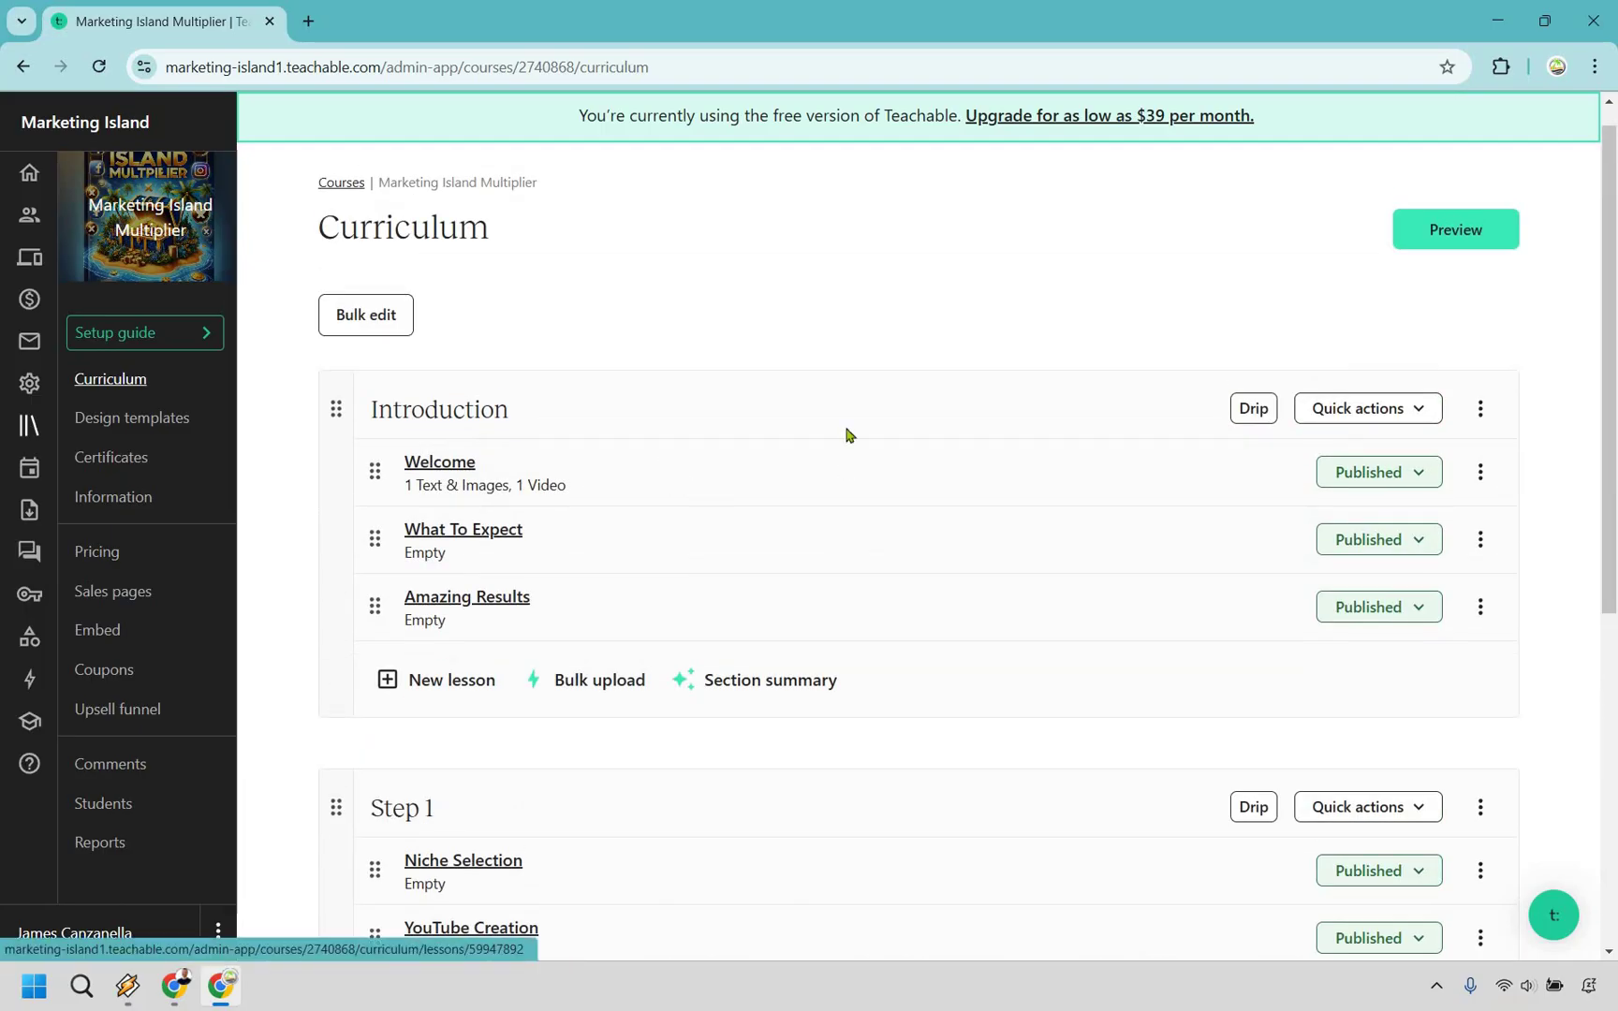
{"action": "scroll", "coordinate": [656, 478], "scroll_direction": "down", "scroll_amount": 5}
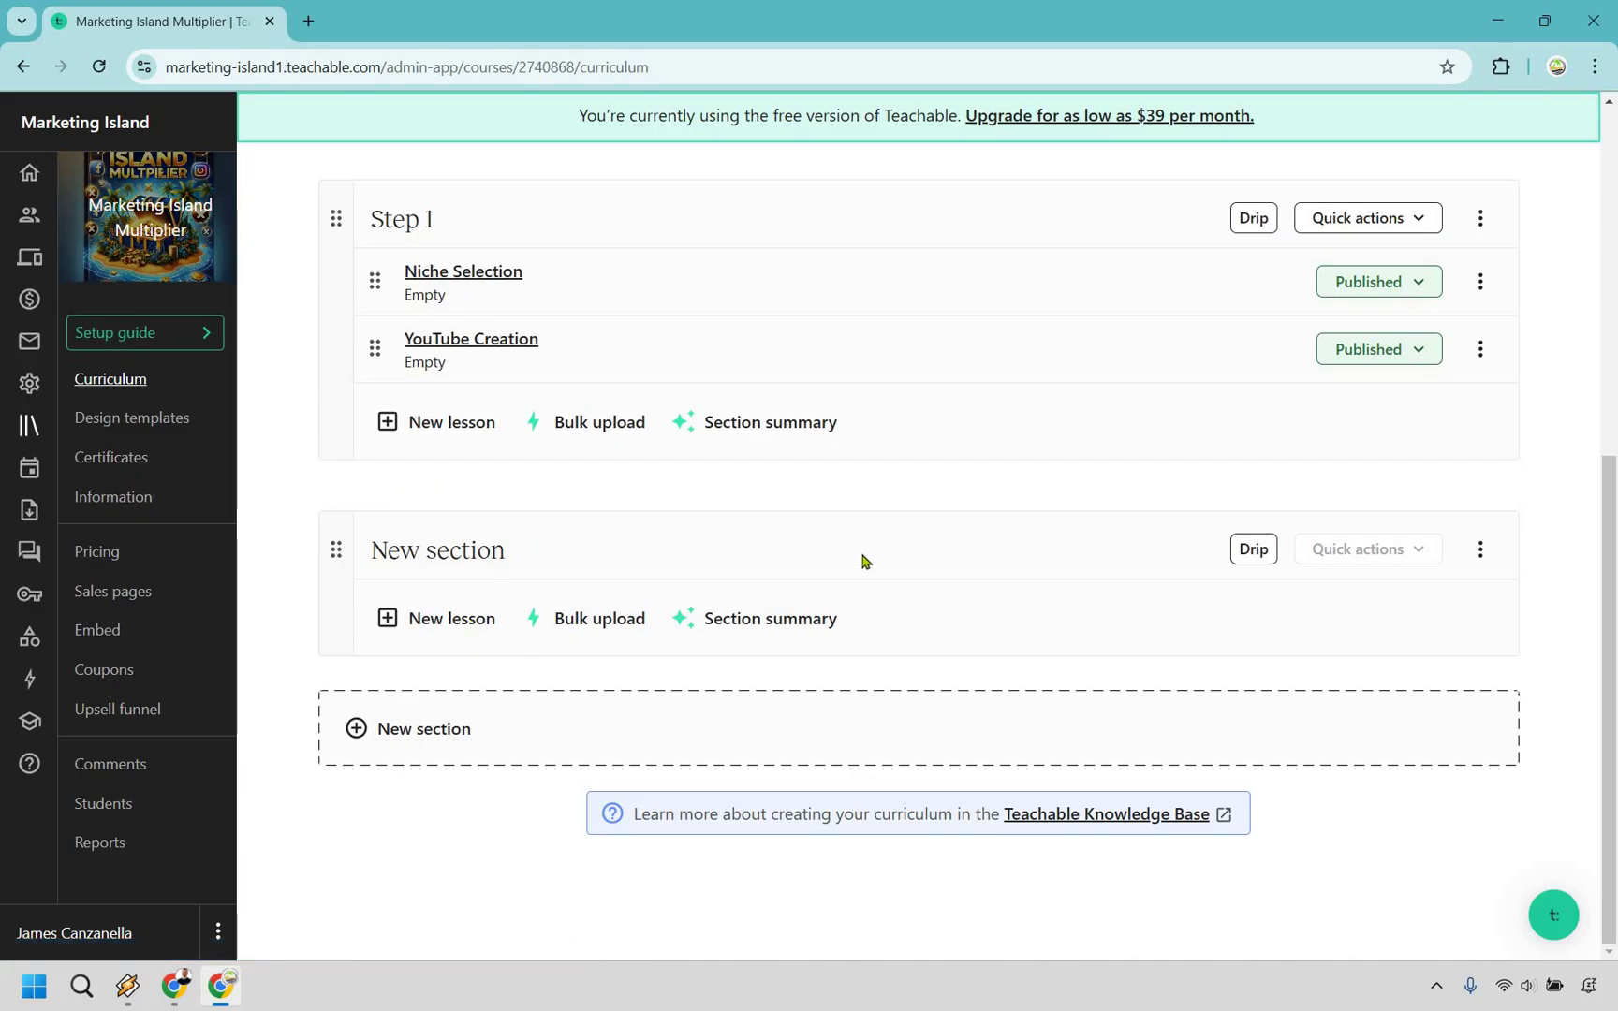
- Review the course's active design template and the other available templates
{"action": "scroll", "coordinate": [970, 320], "scroll_direction": "up", "scroll_amount": 5}
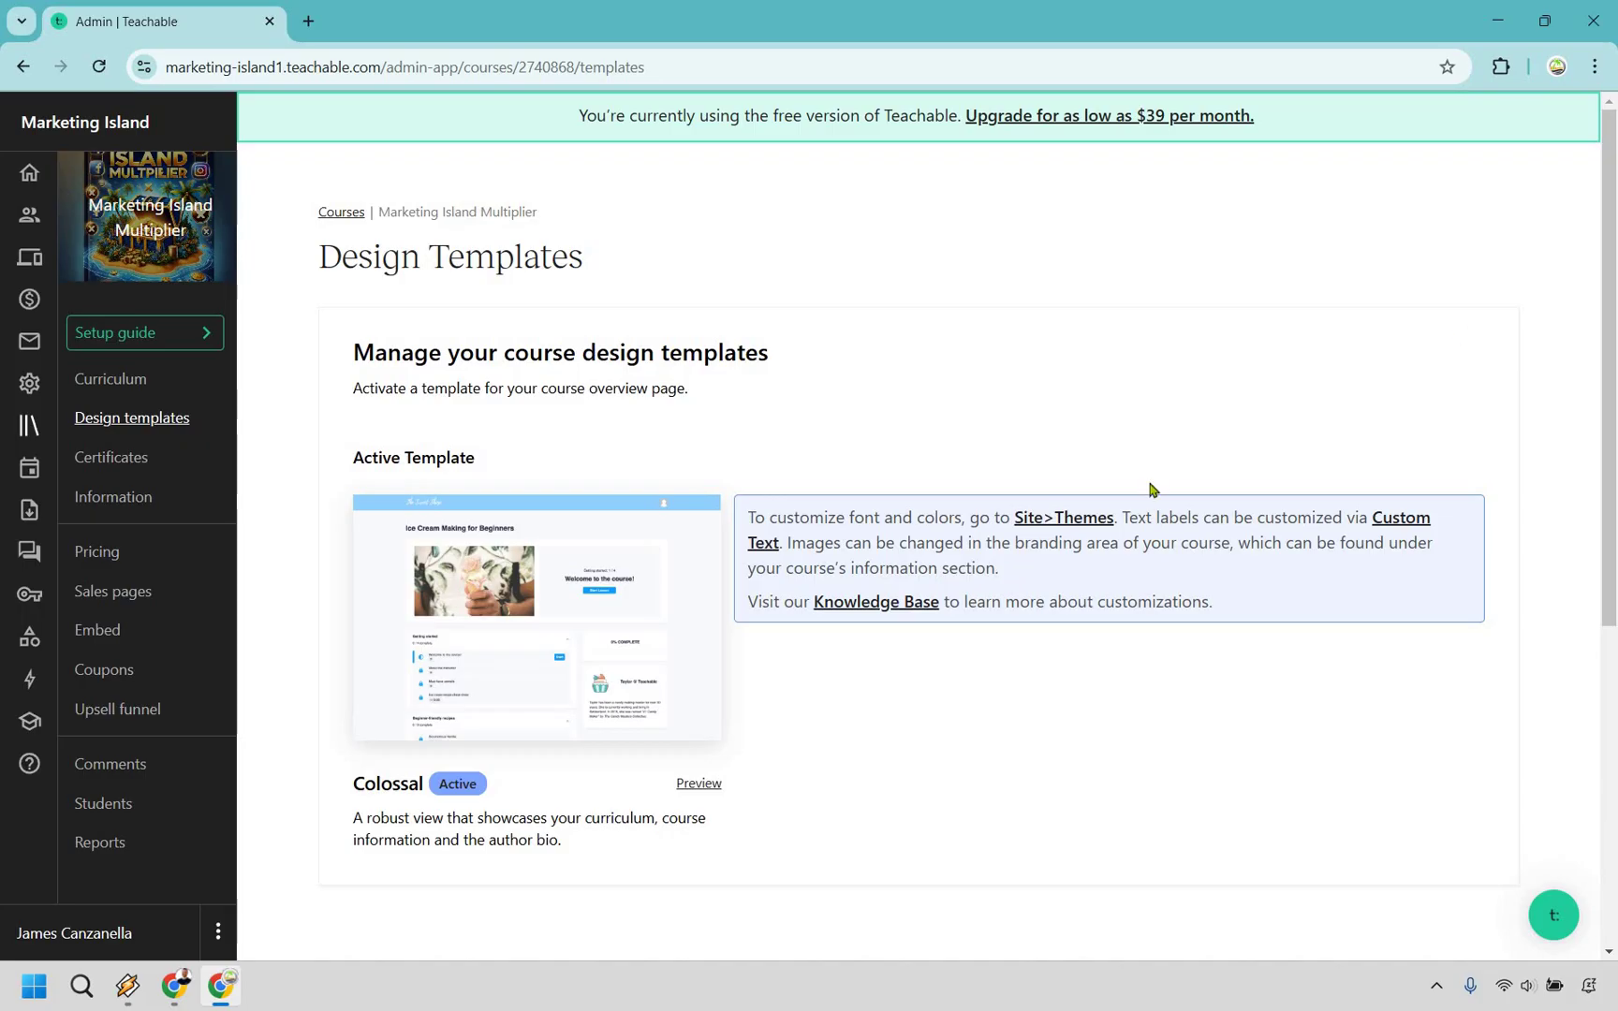
{"action": "scroll", "coordinate": [1001, 437], "scroll_direction": "down", "scroll_amount": 2}
{"action": "scroll", "coordinate": [1285, 429], "scroll_direction": "down", "scroll_amount": 2}
{"action": "scroll", "coordinate": [1516, 523], "scroll_direction": "down", "scroll_amount": 1}
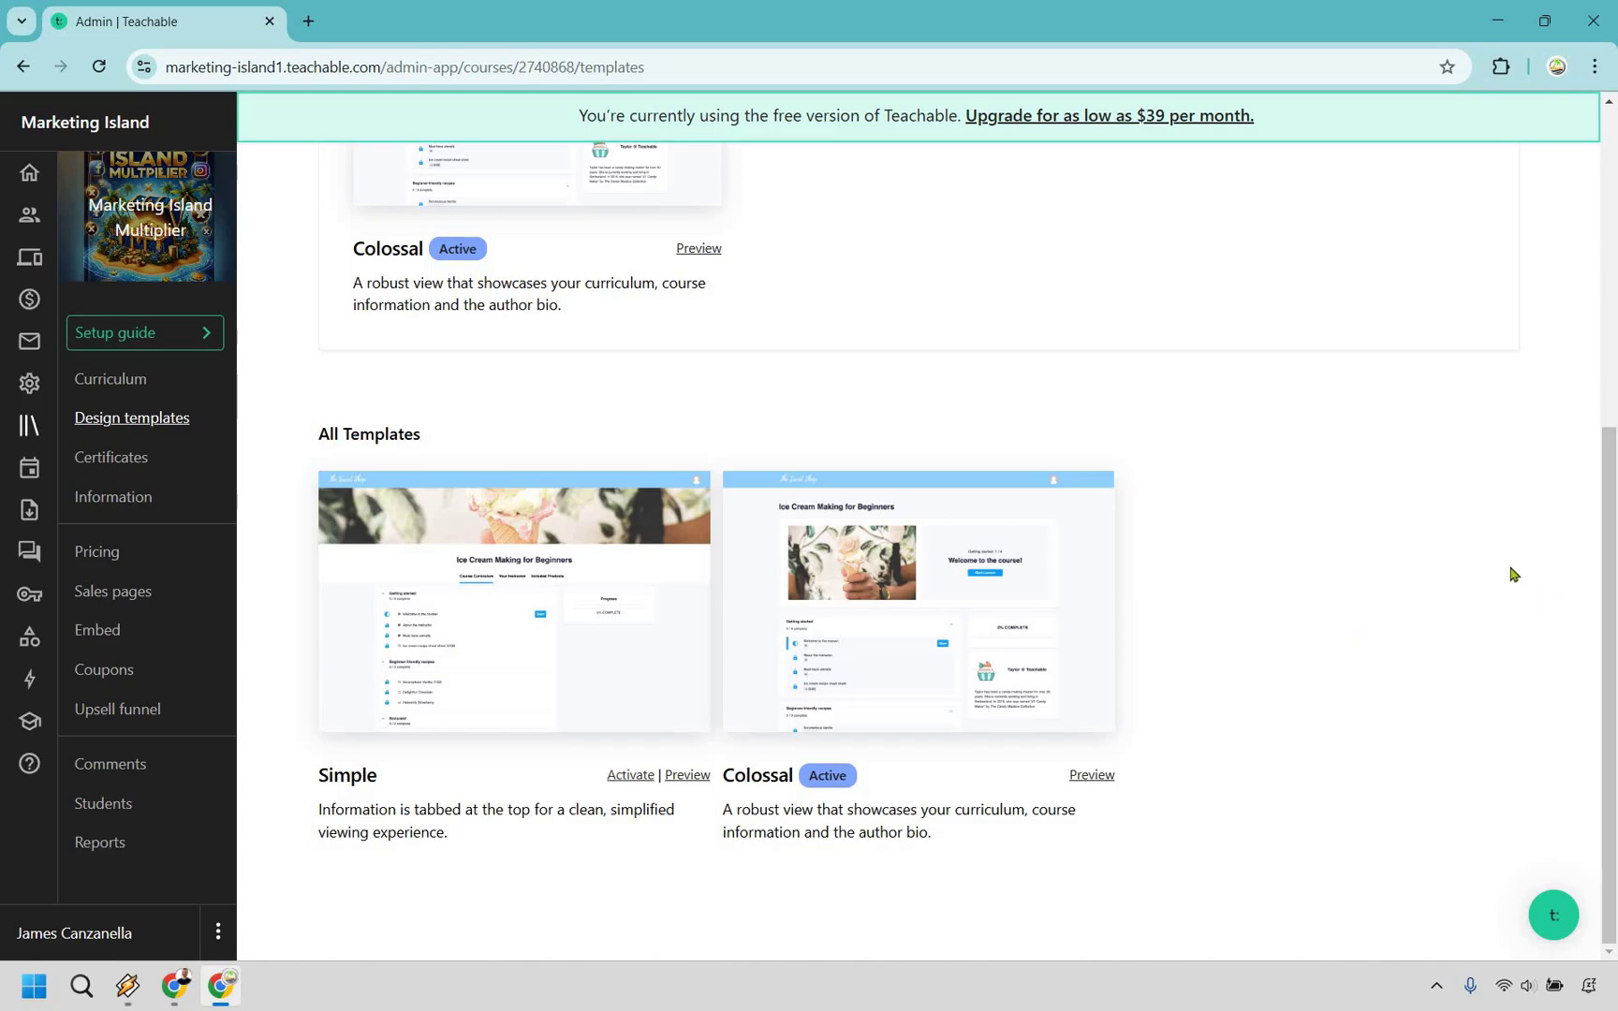
{"action": "scroll", "coordinate": [1512, 573], "scroll_direction": "up", "scroll_amount": 5}
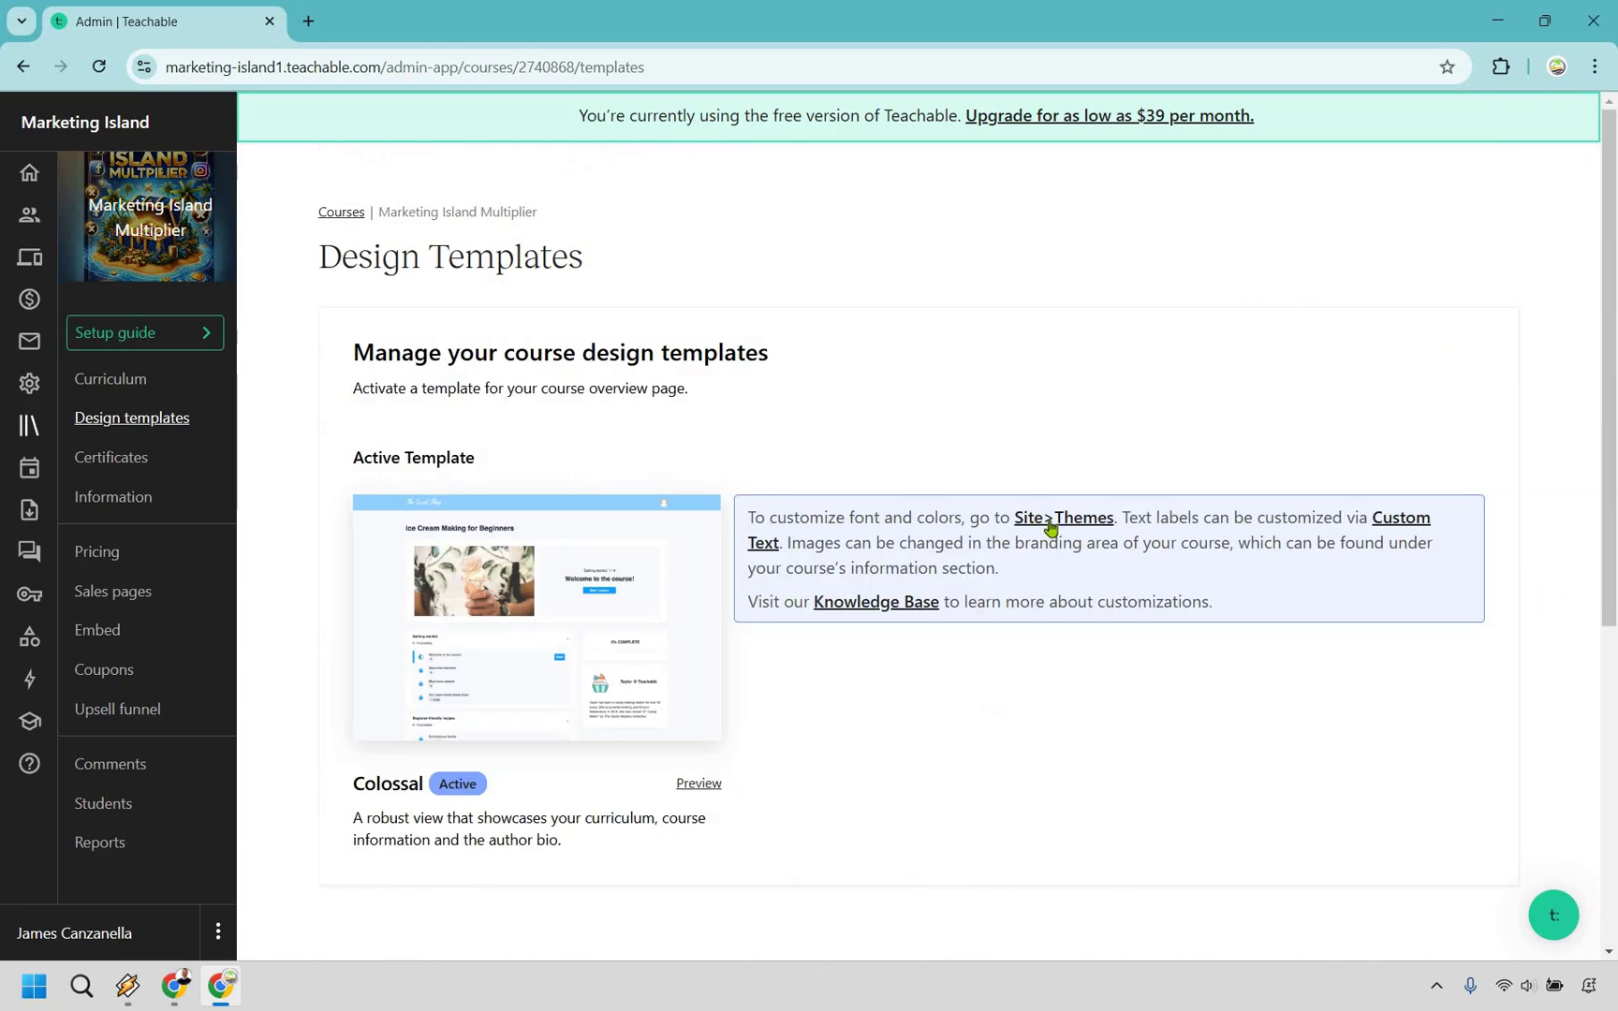
{"action": "scroll", "coordinate": [1133, 468], "scroll_direction": "down", "scroll_amount": 5}
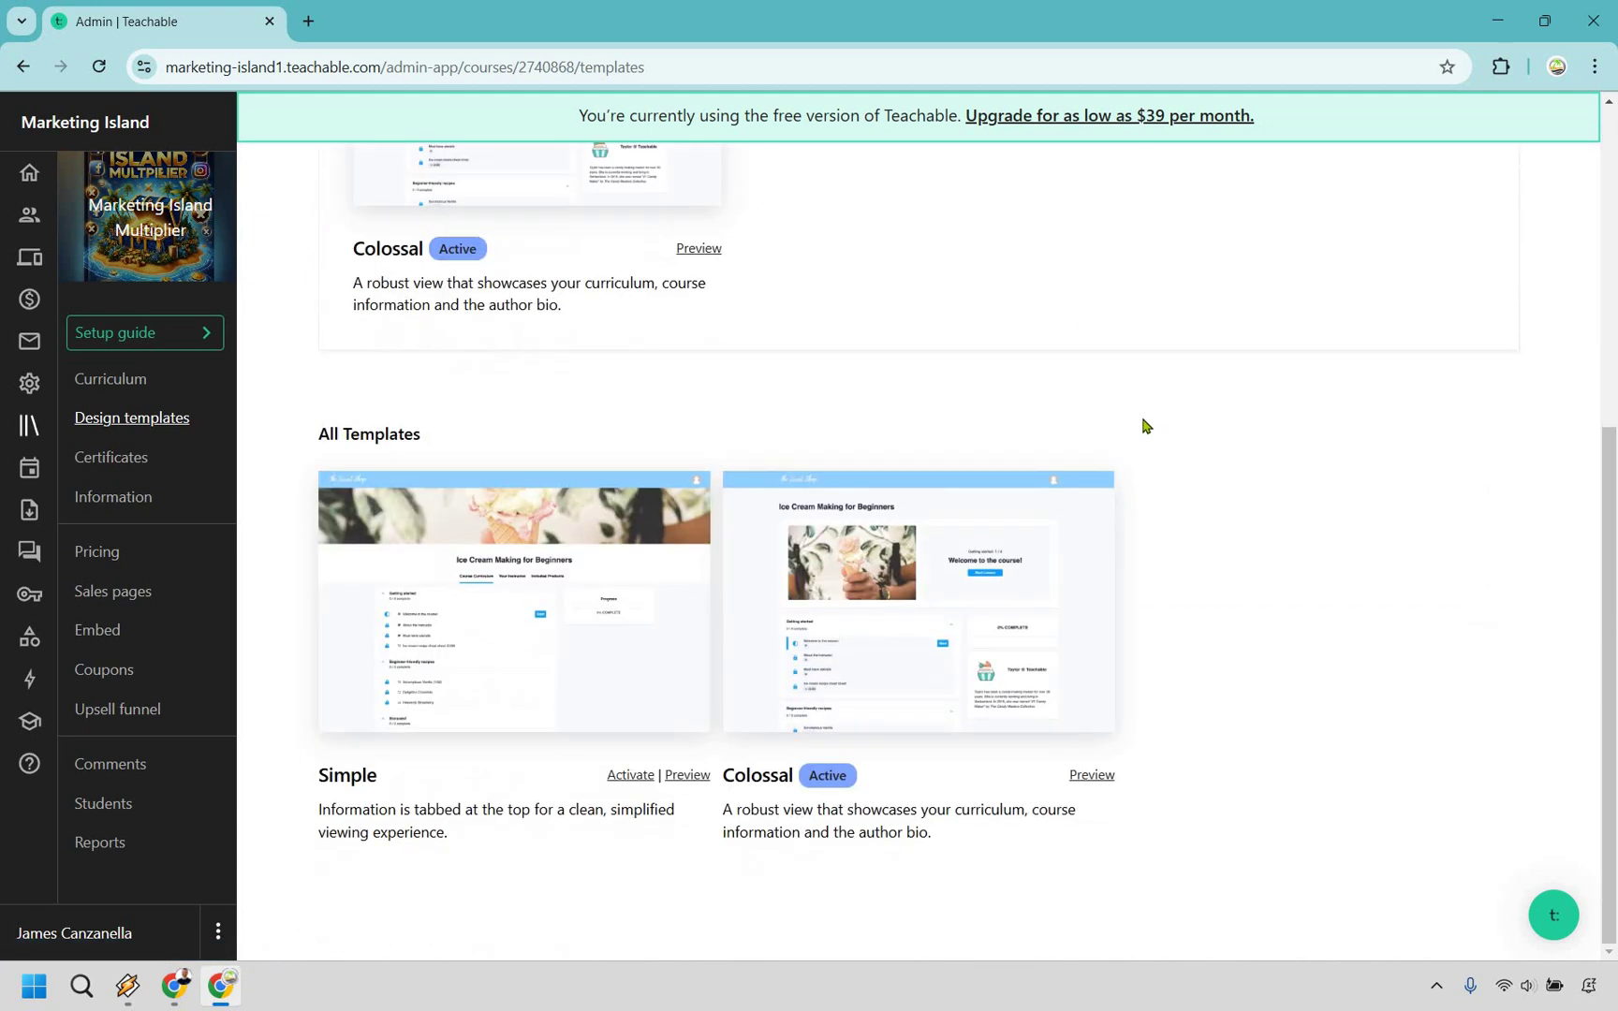
{"action": "scroll", "coordinate": [1142, 425], "scroll_direction": "up", "scroll_amount": 2}
{"action": "scroll", "coordinate": [1003, 310], "scroll_direction": "up", "scroll_amount": 3}
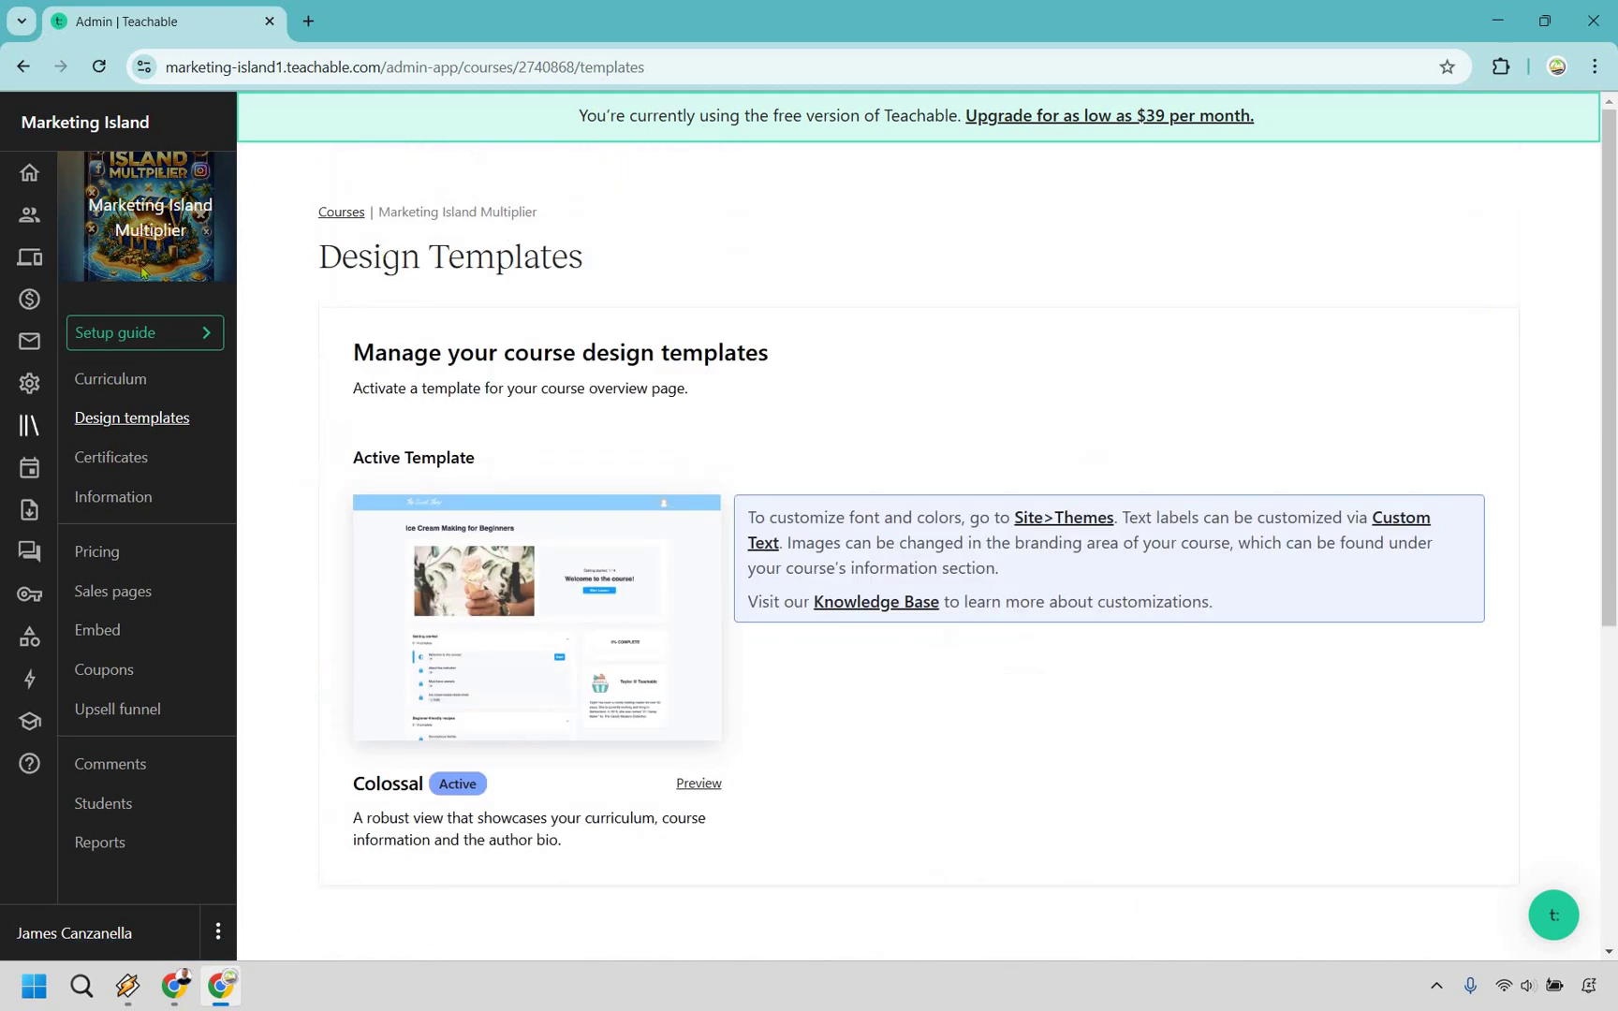
- Examine the site theme's branding, font and color palette settings, and preview the public school site
{"action": "left_click", "coordinate": [31, 264]}
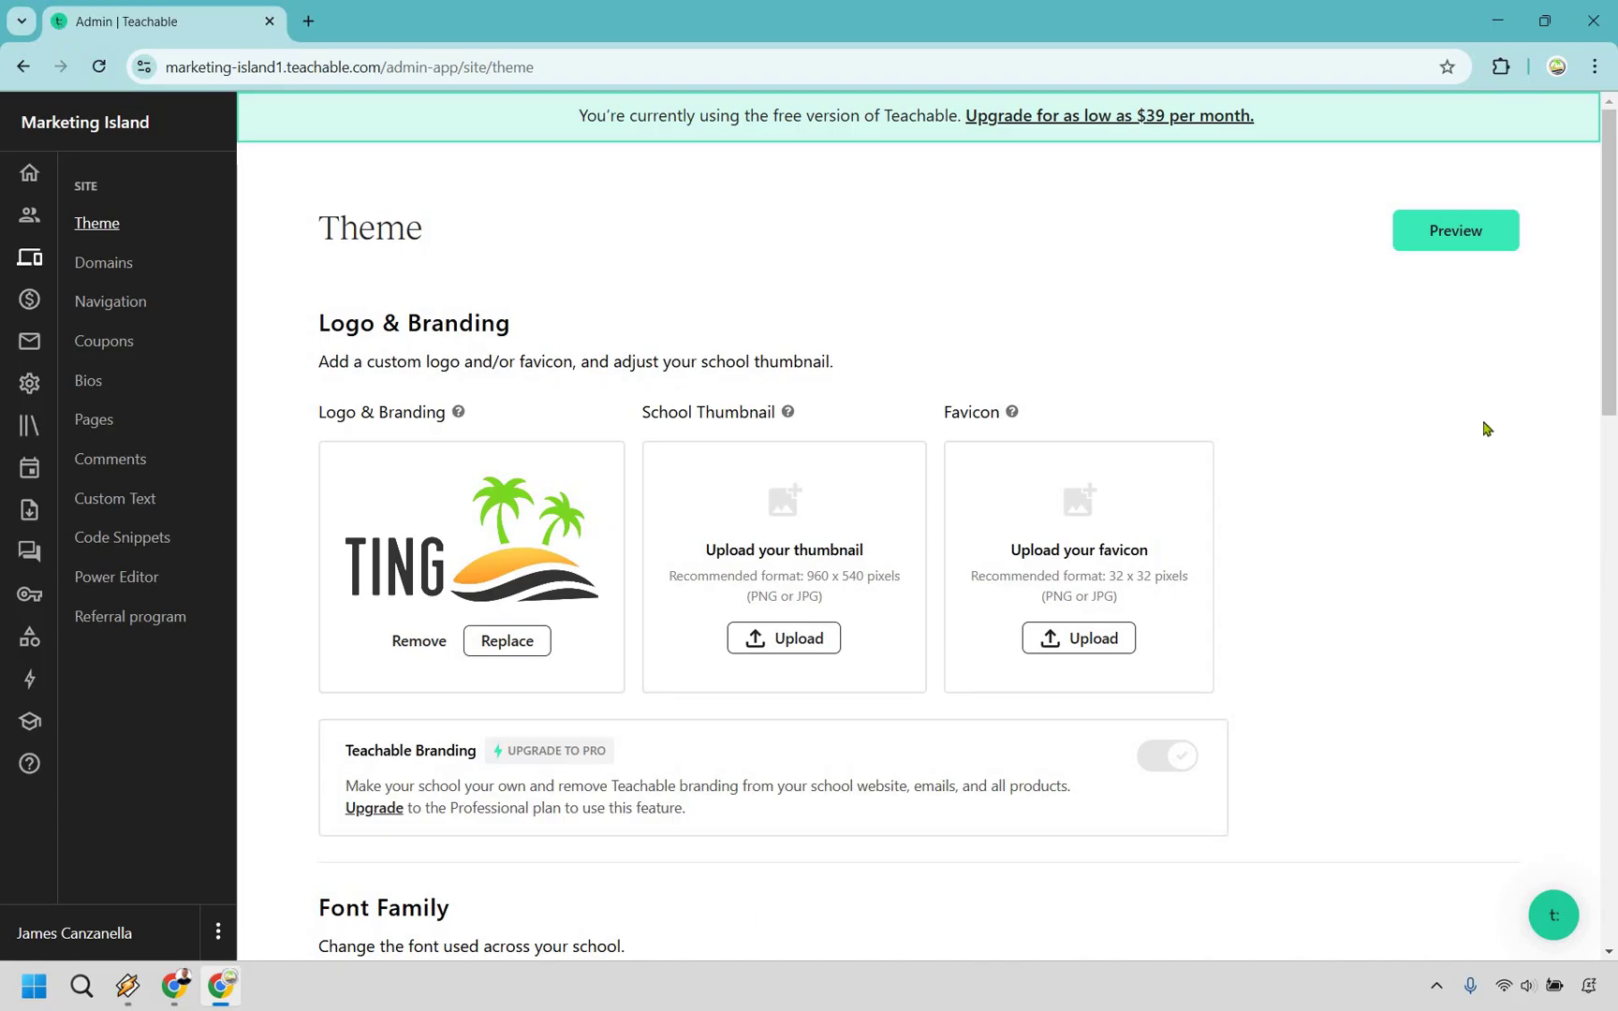
{"action": "scroll", "coordinate": [1488, 339], "scroll_direction": "down", "scroll_amount": 6}
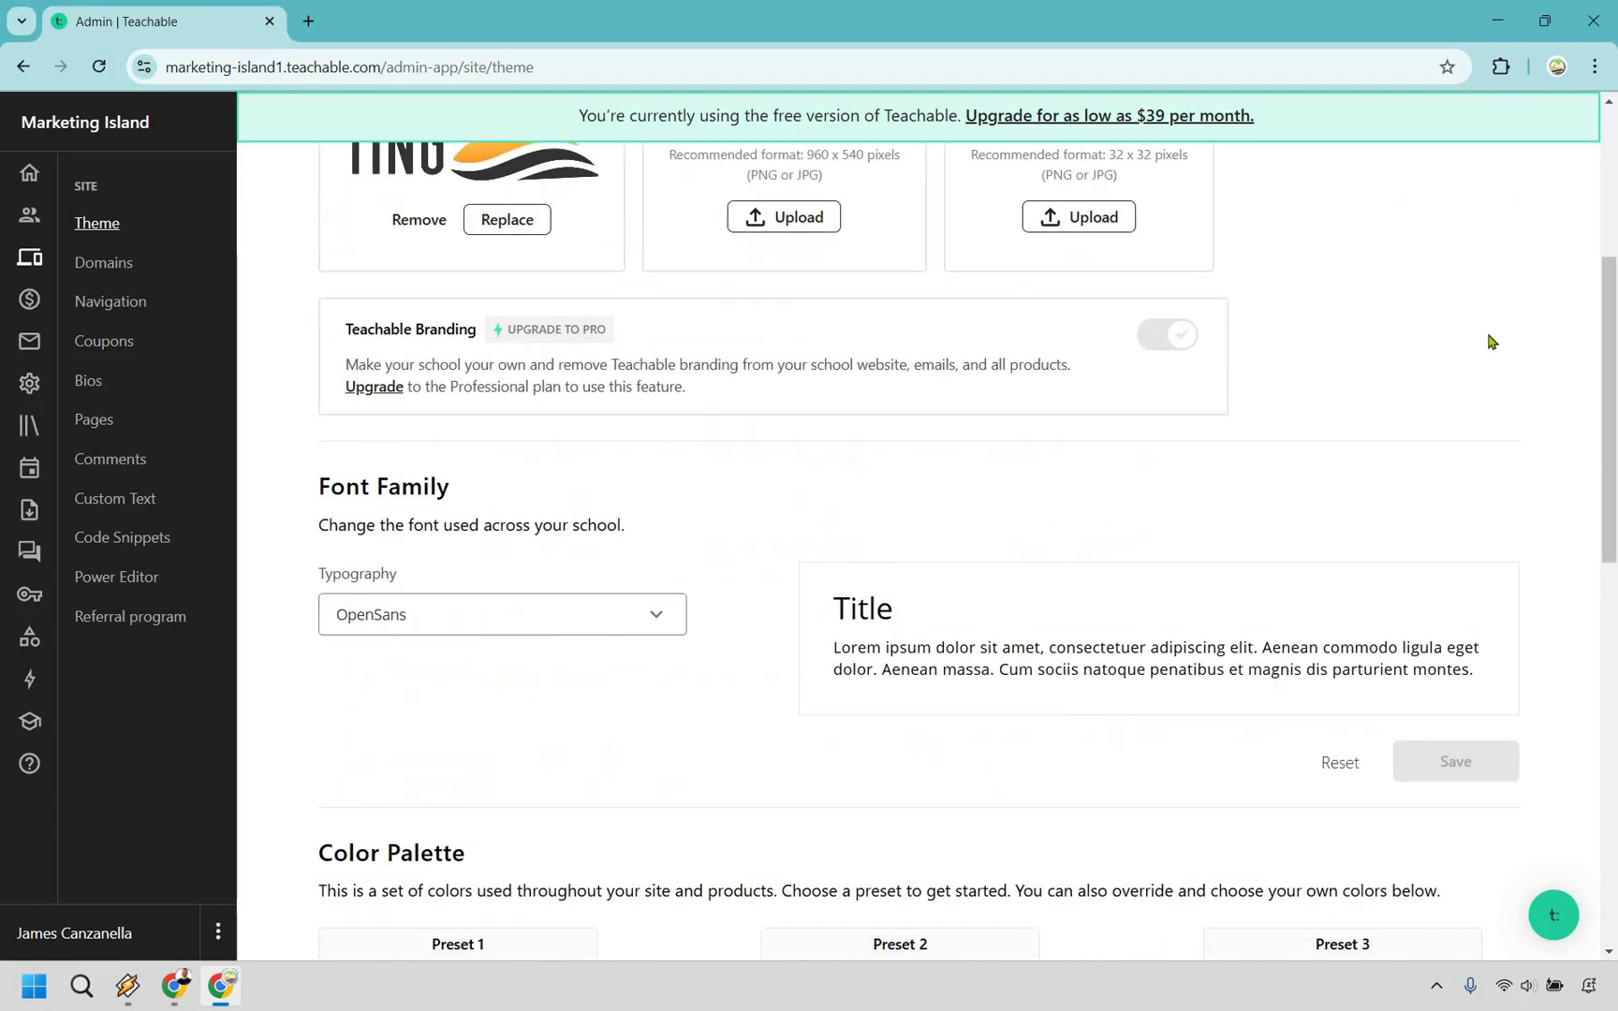
{"action": "scroll", "coordinate": [1568, 553], "scroll_direction": "down", "scroll_amount": 3}
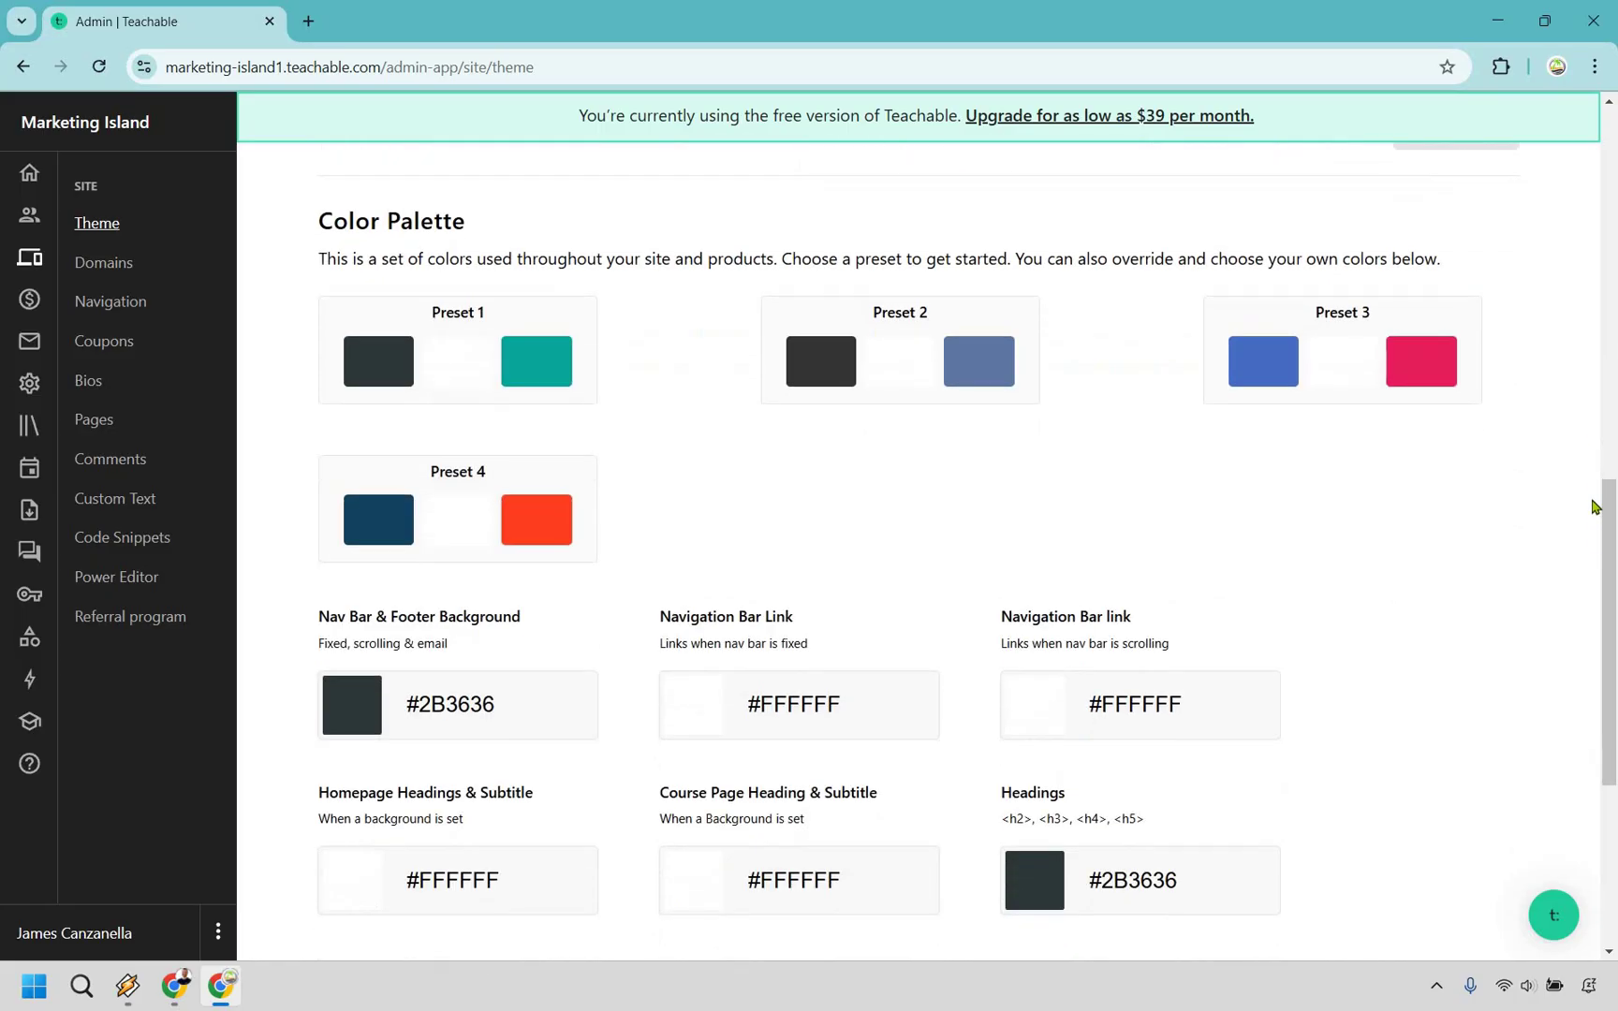
{"action": "scroll", "coordinate": [1592, 506], "scroll_direction": "down", "scroll_amount": 4}
{"action": "scroll", "coordinate": [843, 416], "scroll_direction": "up", "scroll_amount": 3}
{"action": "scroll", "coordinate": [1494, 541], "scroll_direction": "up", "scroll_amount": 7}
{"action": "scroll", "coordinate": [1494, 505], "scroll_direction": "up", "scroll_amount": 3}
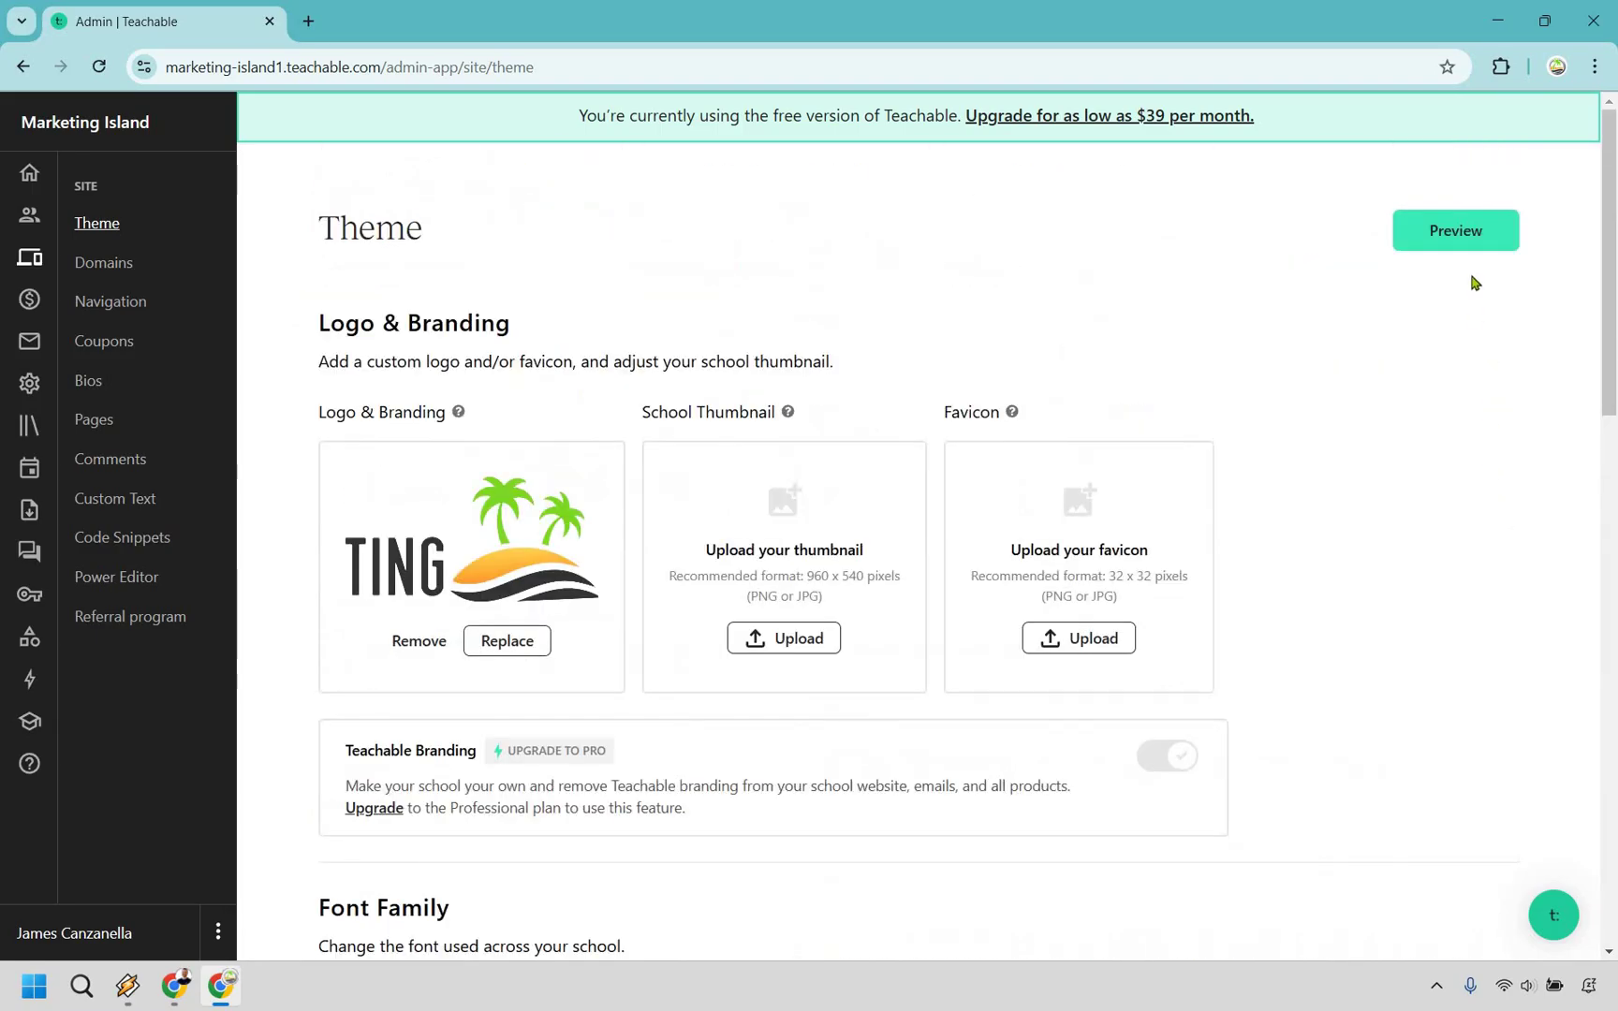
{"action": "left_click", "coordinate": [1455, 230]}
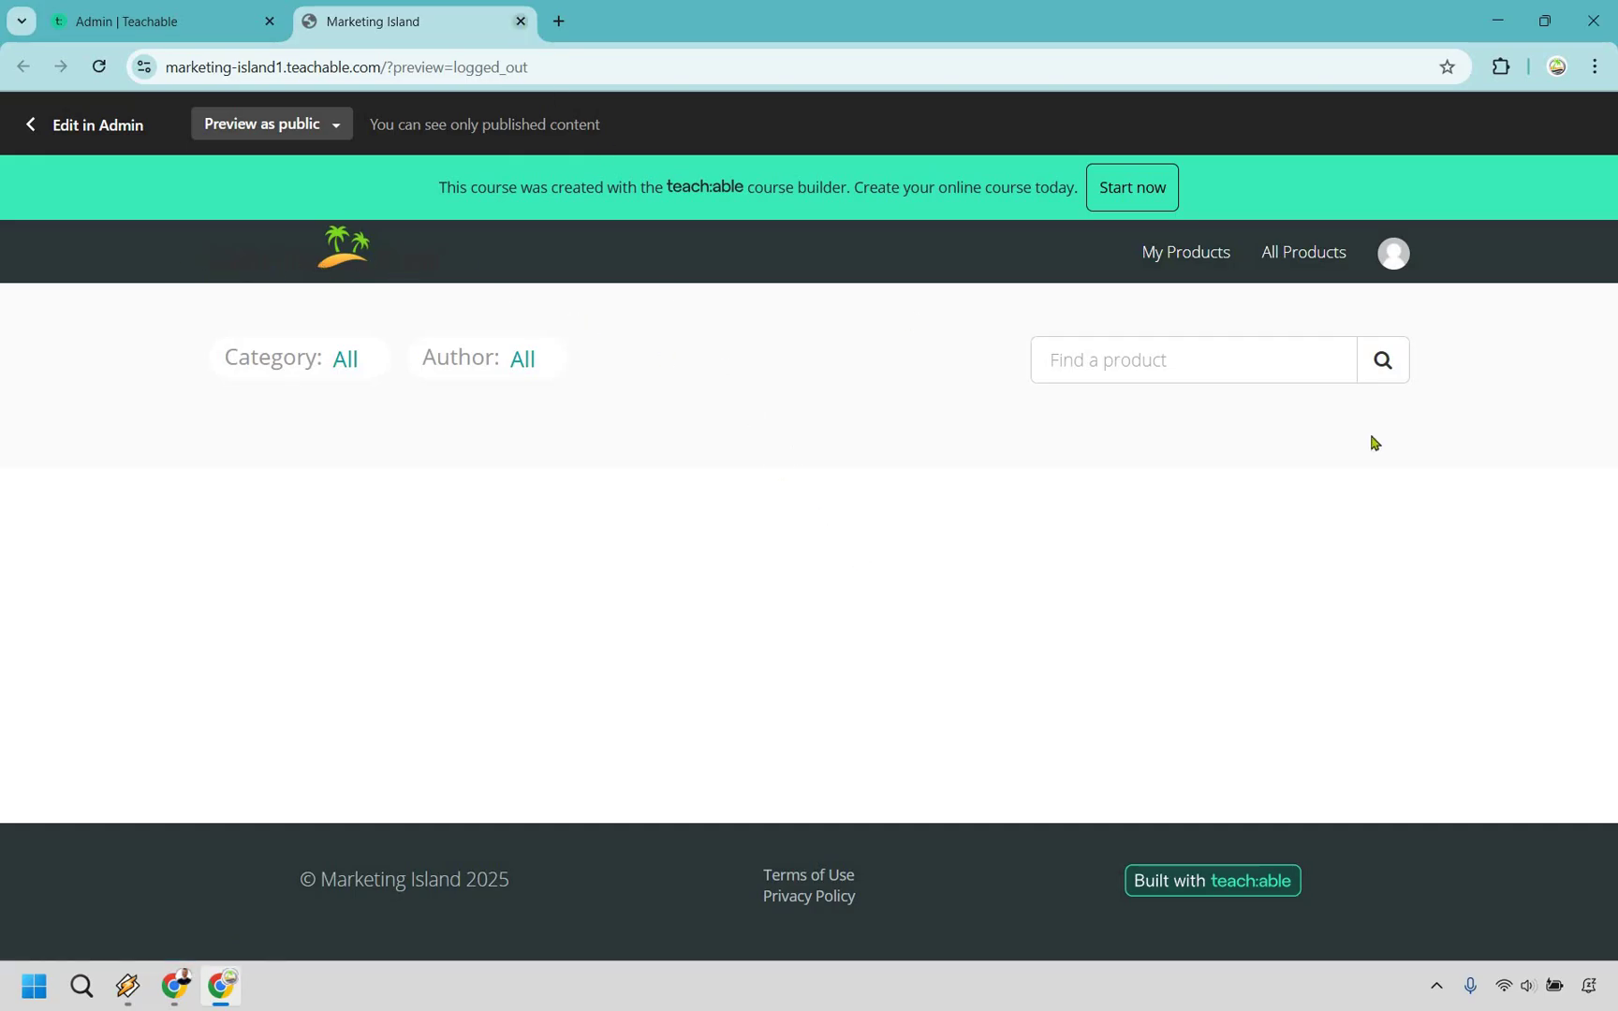
{"action": "key", "text": "ctrl+w"}
- Apply the Preset 3 color palette to the site theme and save the change
{"action": "scroll", "coordinate": [786, 234], "scroll_direction": "down", "scroll_amount": 7}
{"action": "scroll", "coordinate": [789, 248], "scroll_direction": "down", "scroll_amount": 5}
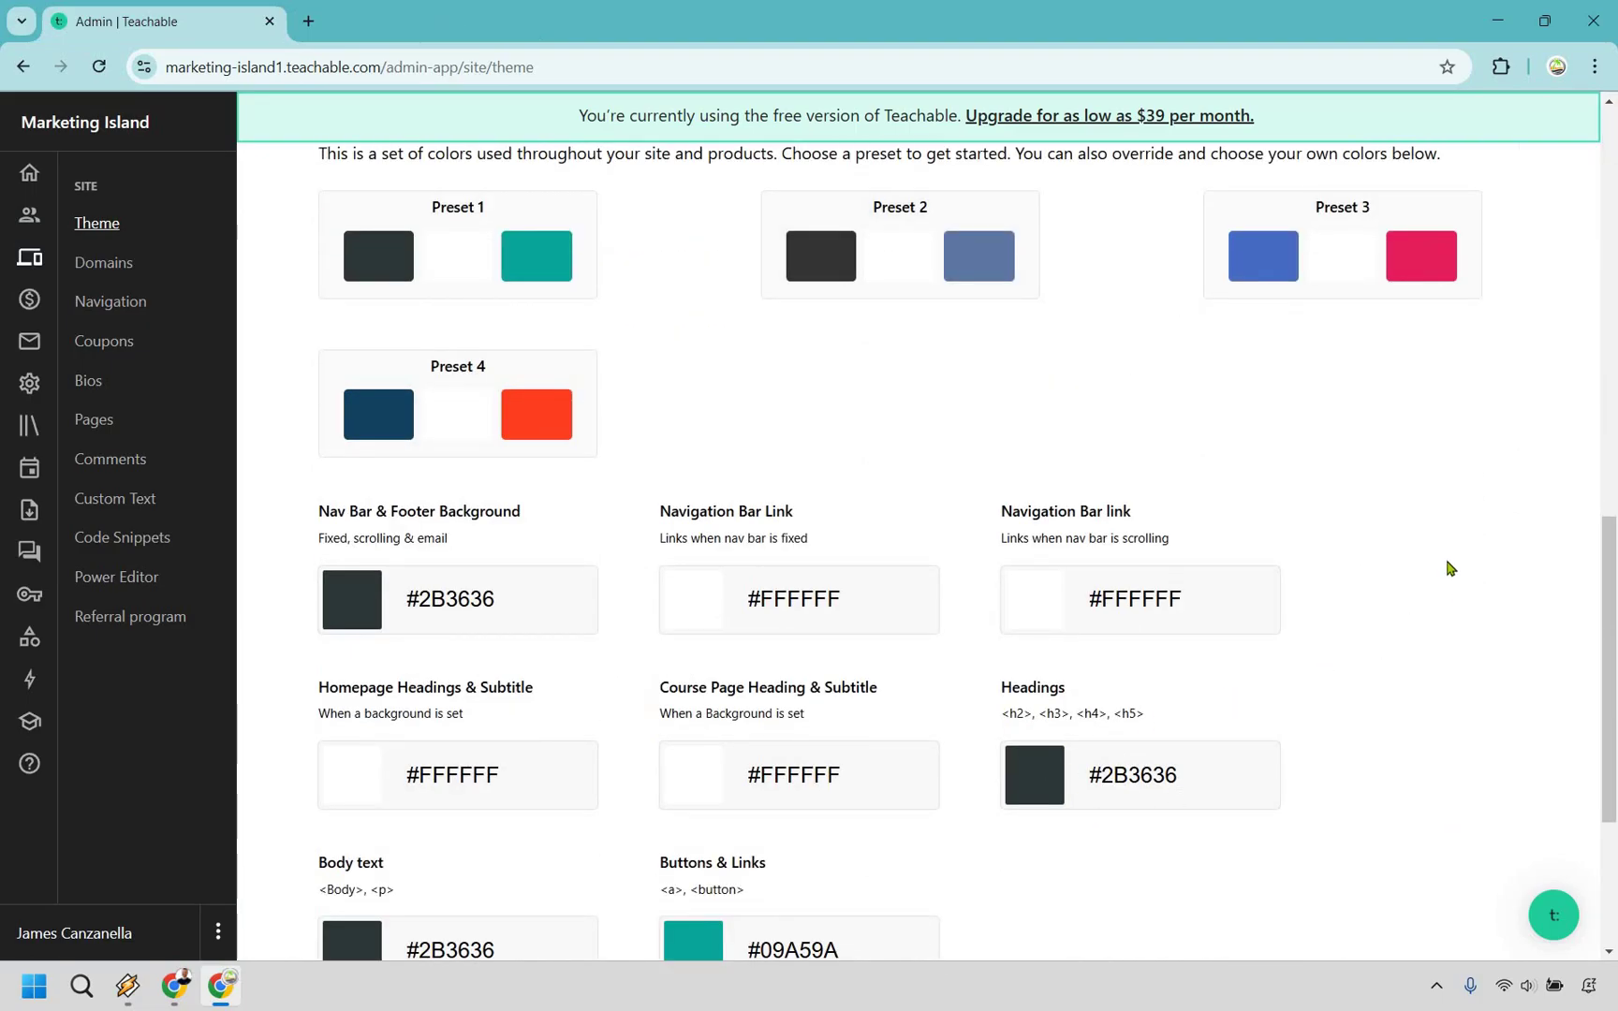
{"action": "scroll", "coordinate": [1448, 566], "scroll_direction": "up", "scroll_amount": 1}
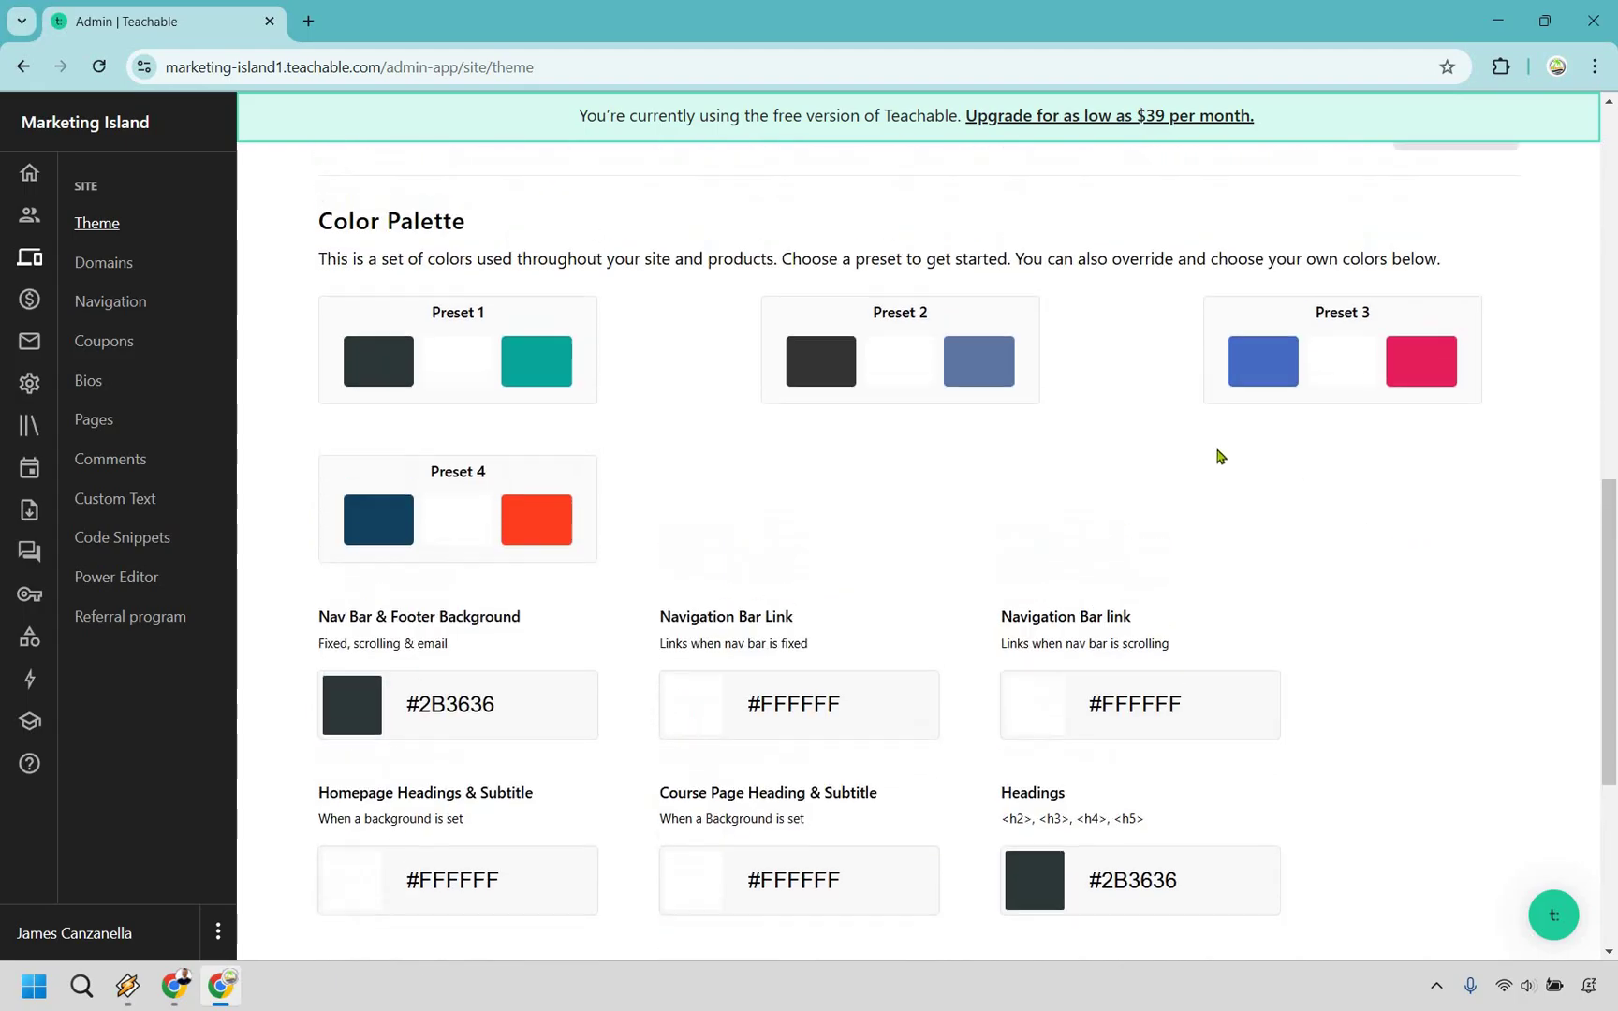
{"action": "left_click", "coordinate": [1292, 383]}
{"action": "scroll", "coordinate": [1526, 646], "scroll_direction": "down", "scroll_amount": 2}
{"action": "scroll", "coordinate": [1506, 713], "scroll_direction": "down", "scroll_amount": 2}
{"action": "left_click", "coordinate": [1506, 714]}
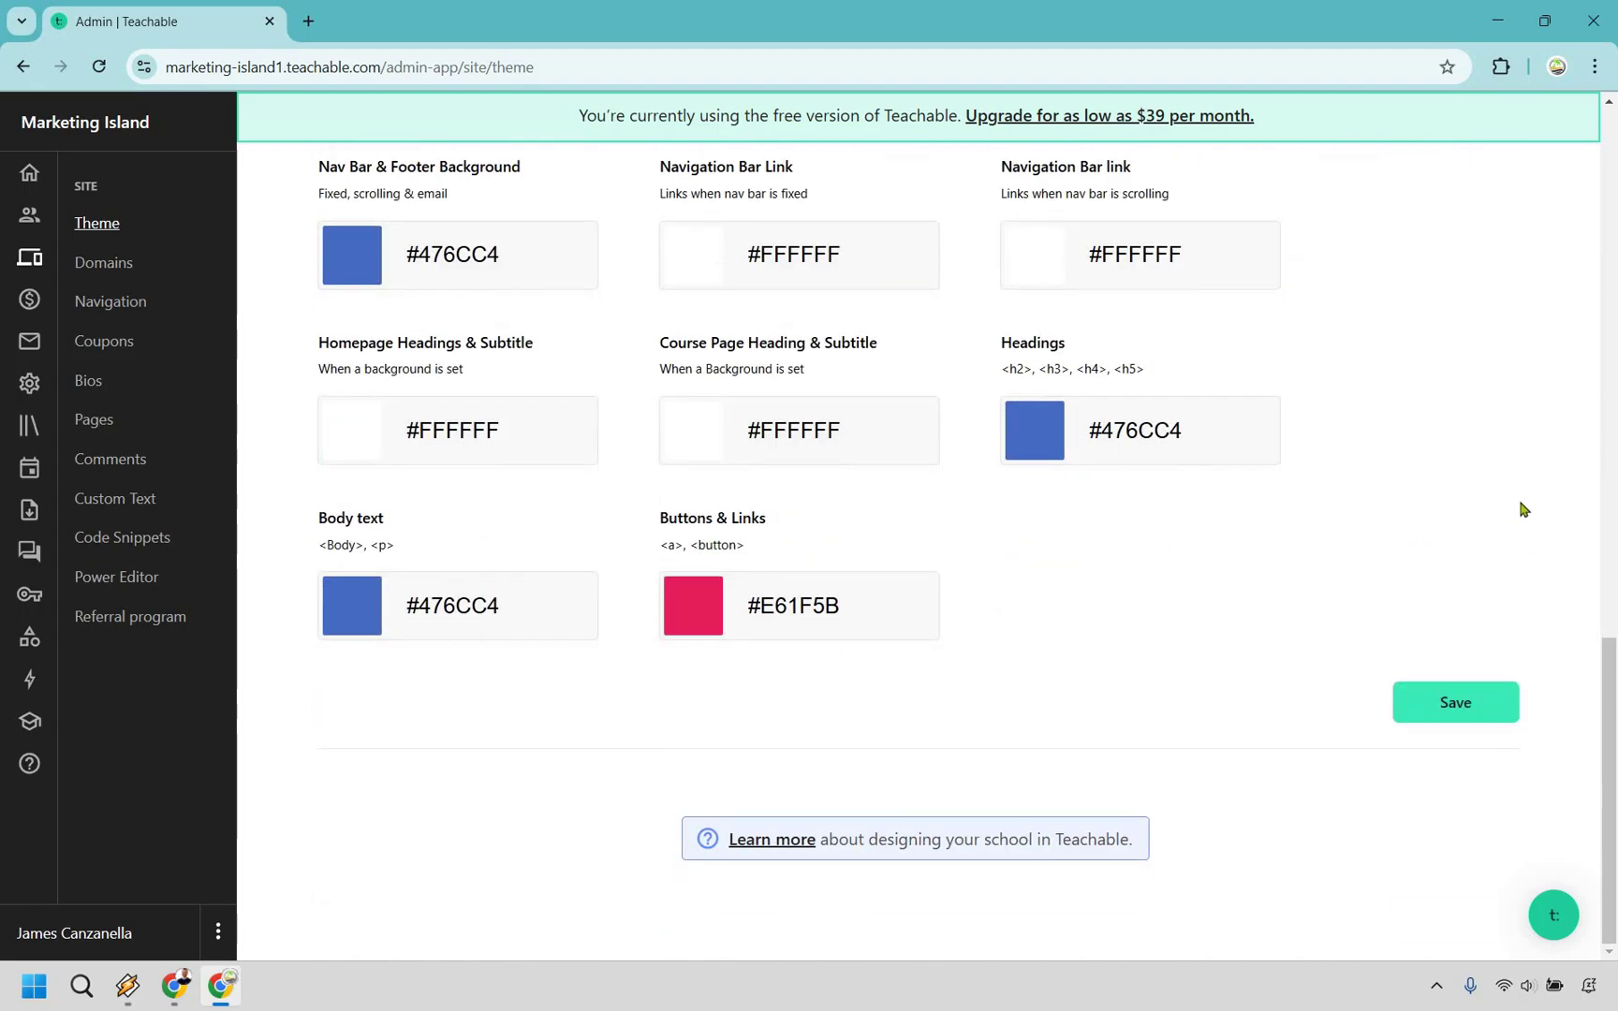
- Preview the public school site with the new theme colors and close the preview
{"action": "scroll", "coordinate": [1456, 281], "scroll_direction": "up", "scroll_amount": 15}
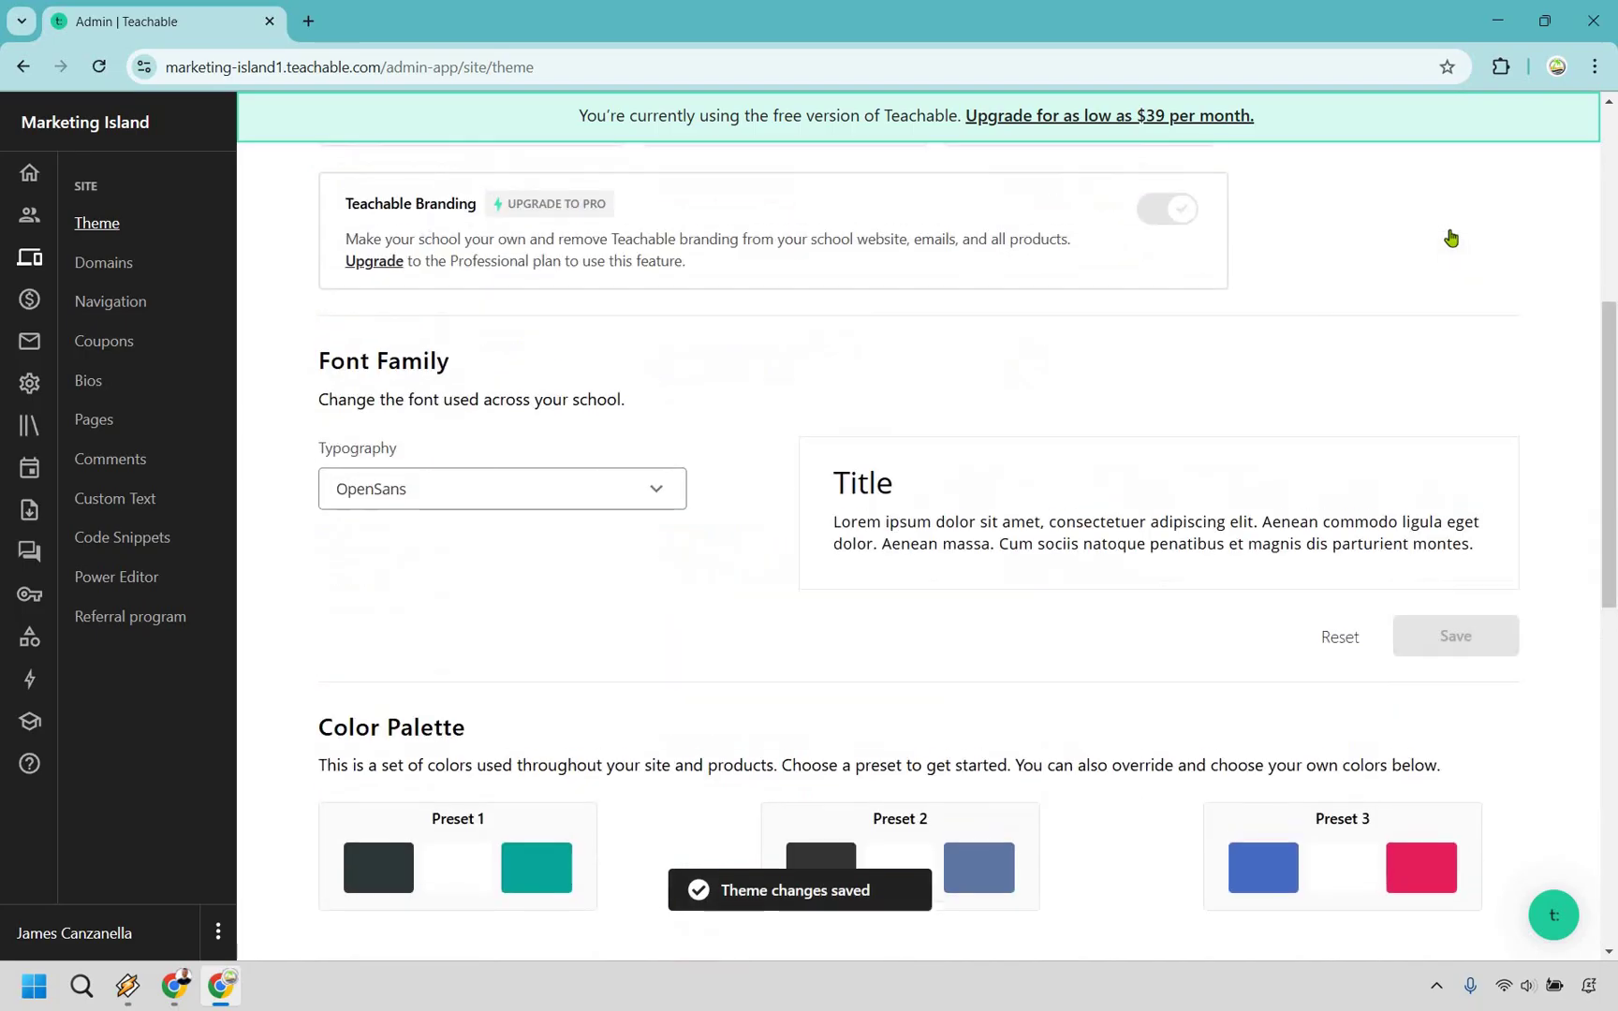
{"action": "left_click", "coordinate": [1448, 233]}
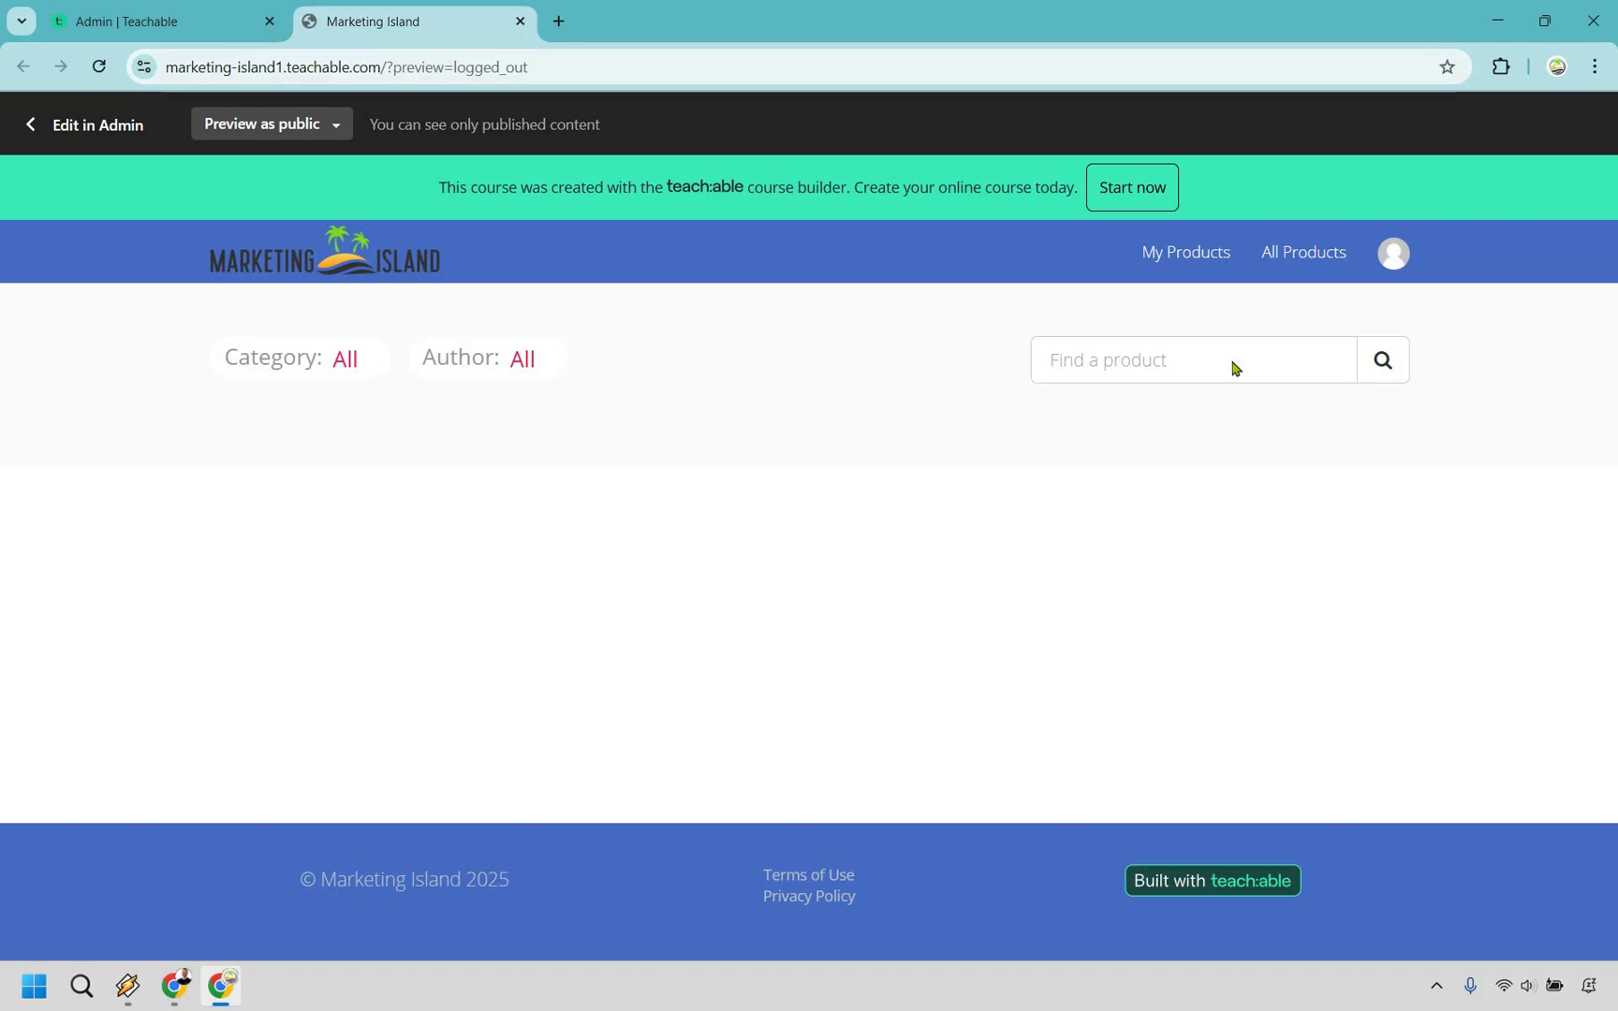
{"action": "key", "text": "ctrl+w"}
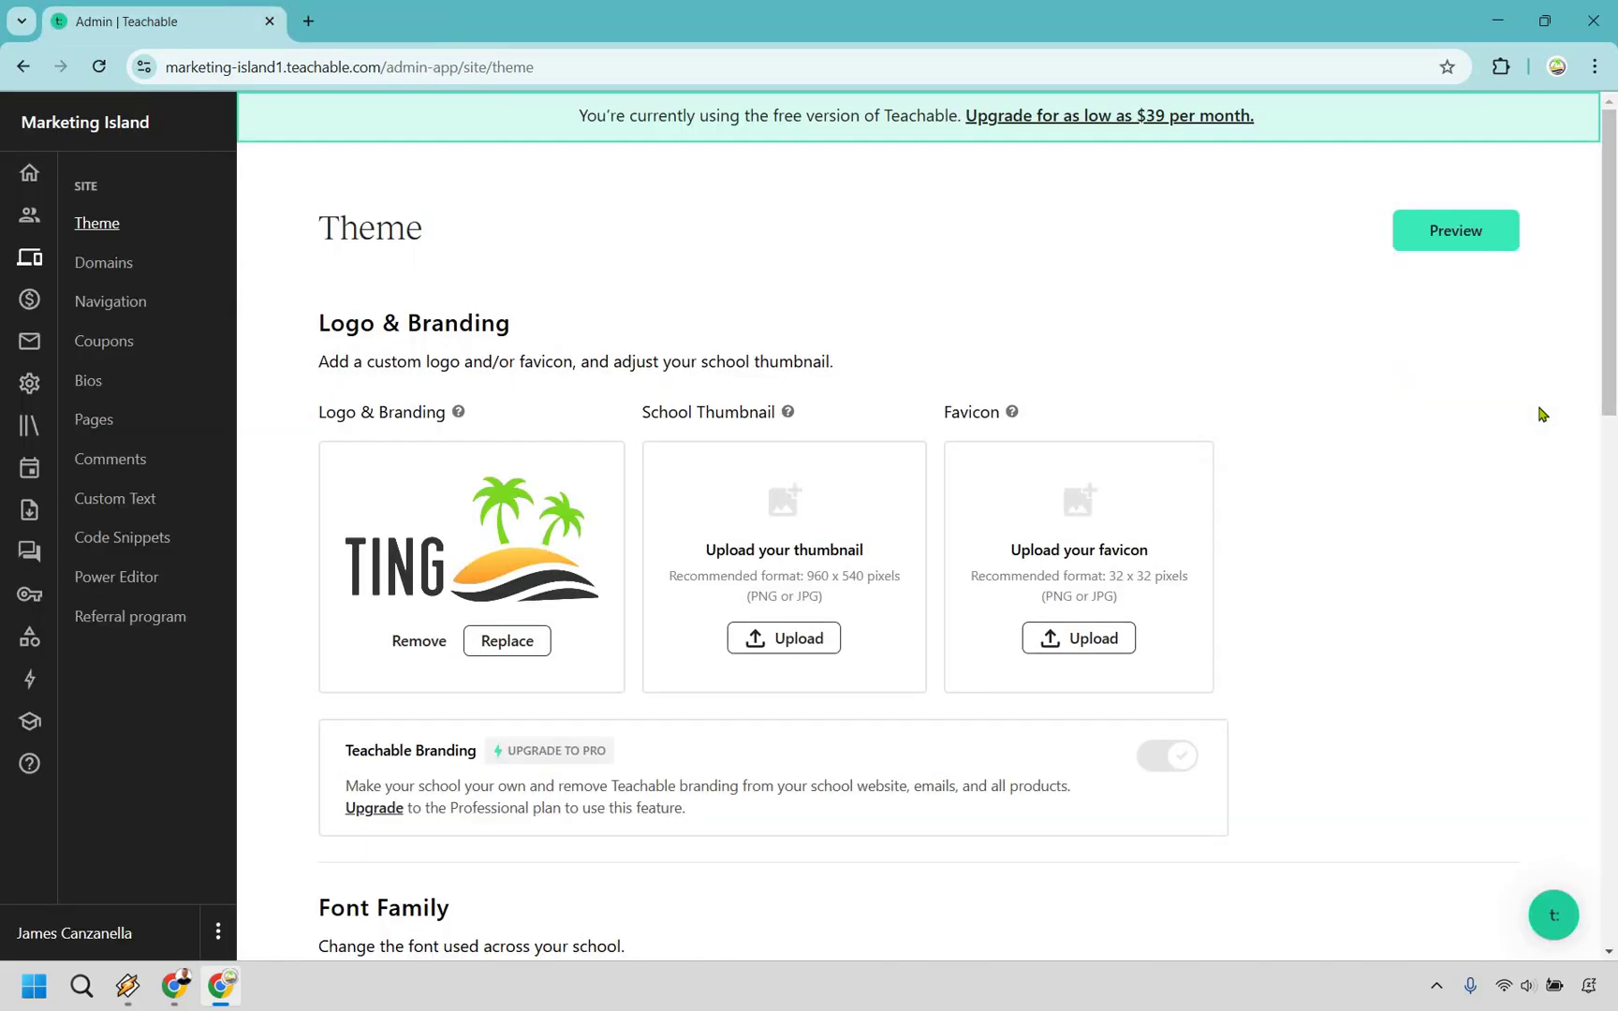
- Review the theme's individual color settings, including the navigation bar link color used while scrolling
{"action": "scroll", "coordinate": [1554, 449], "scroll_direction": "down", "scroll_amount": 9}
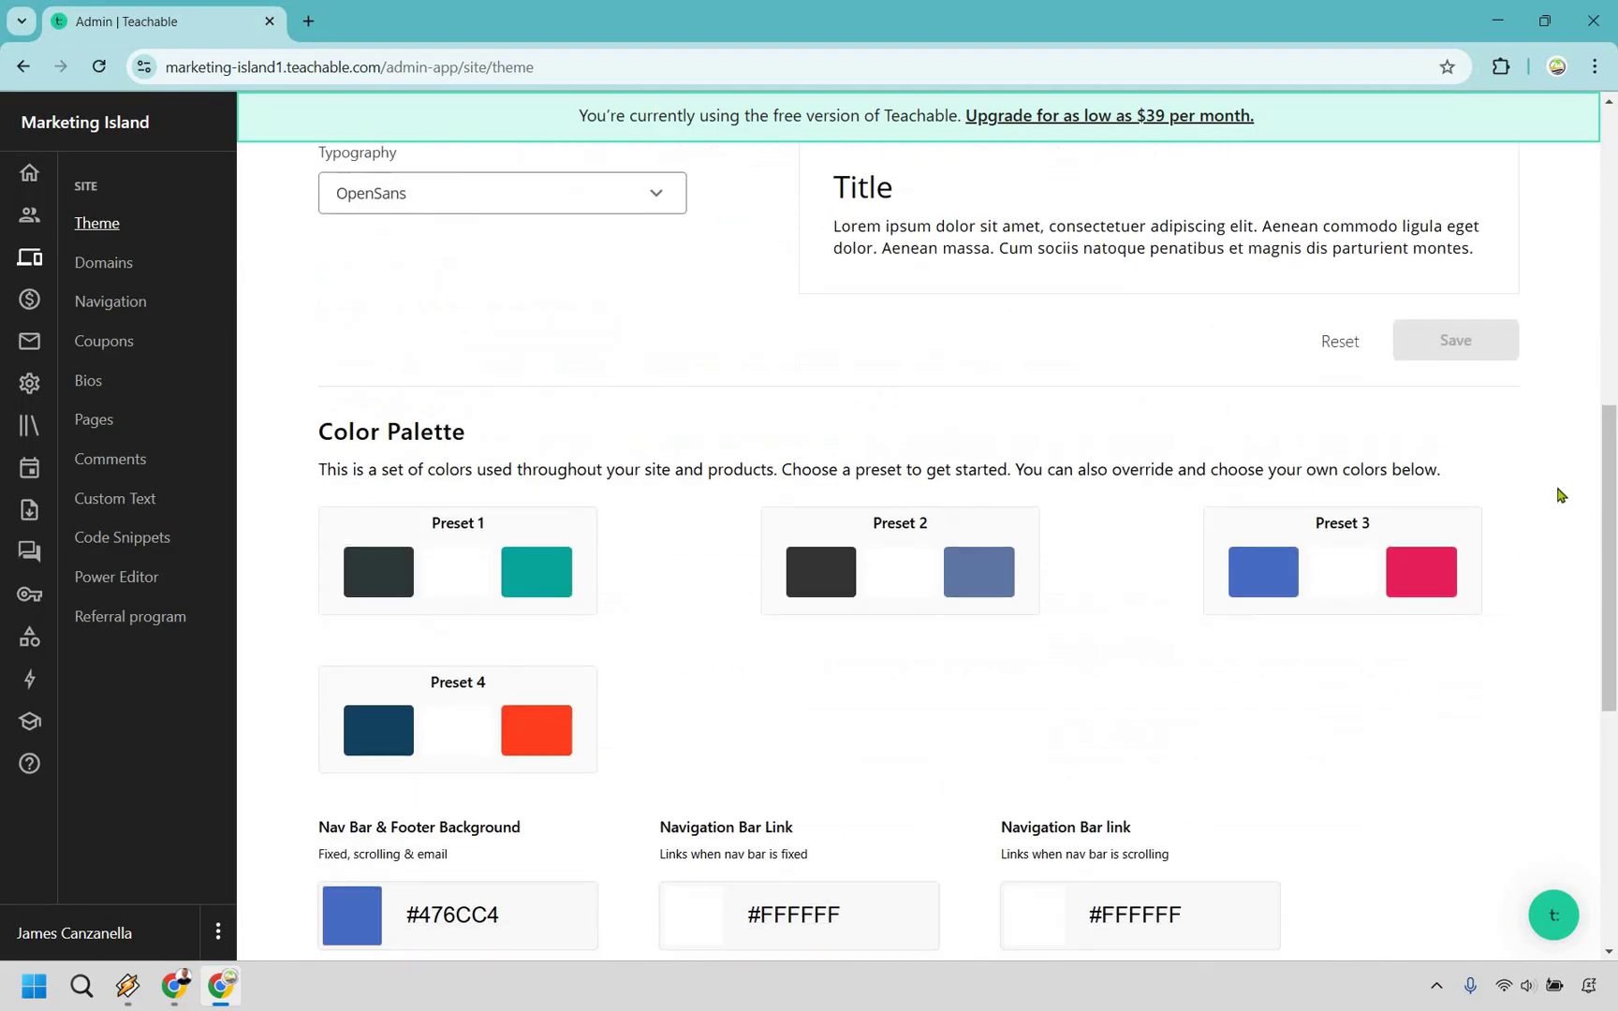
{"action": "scroll", "coordinate": [614, 769], "scroll_direction": "down", "scroll_amount": 6}
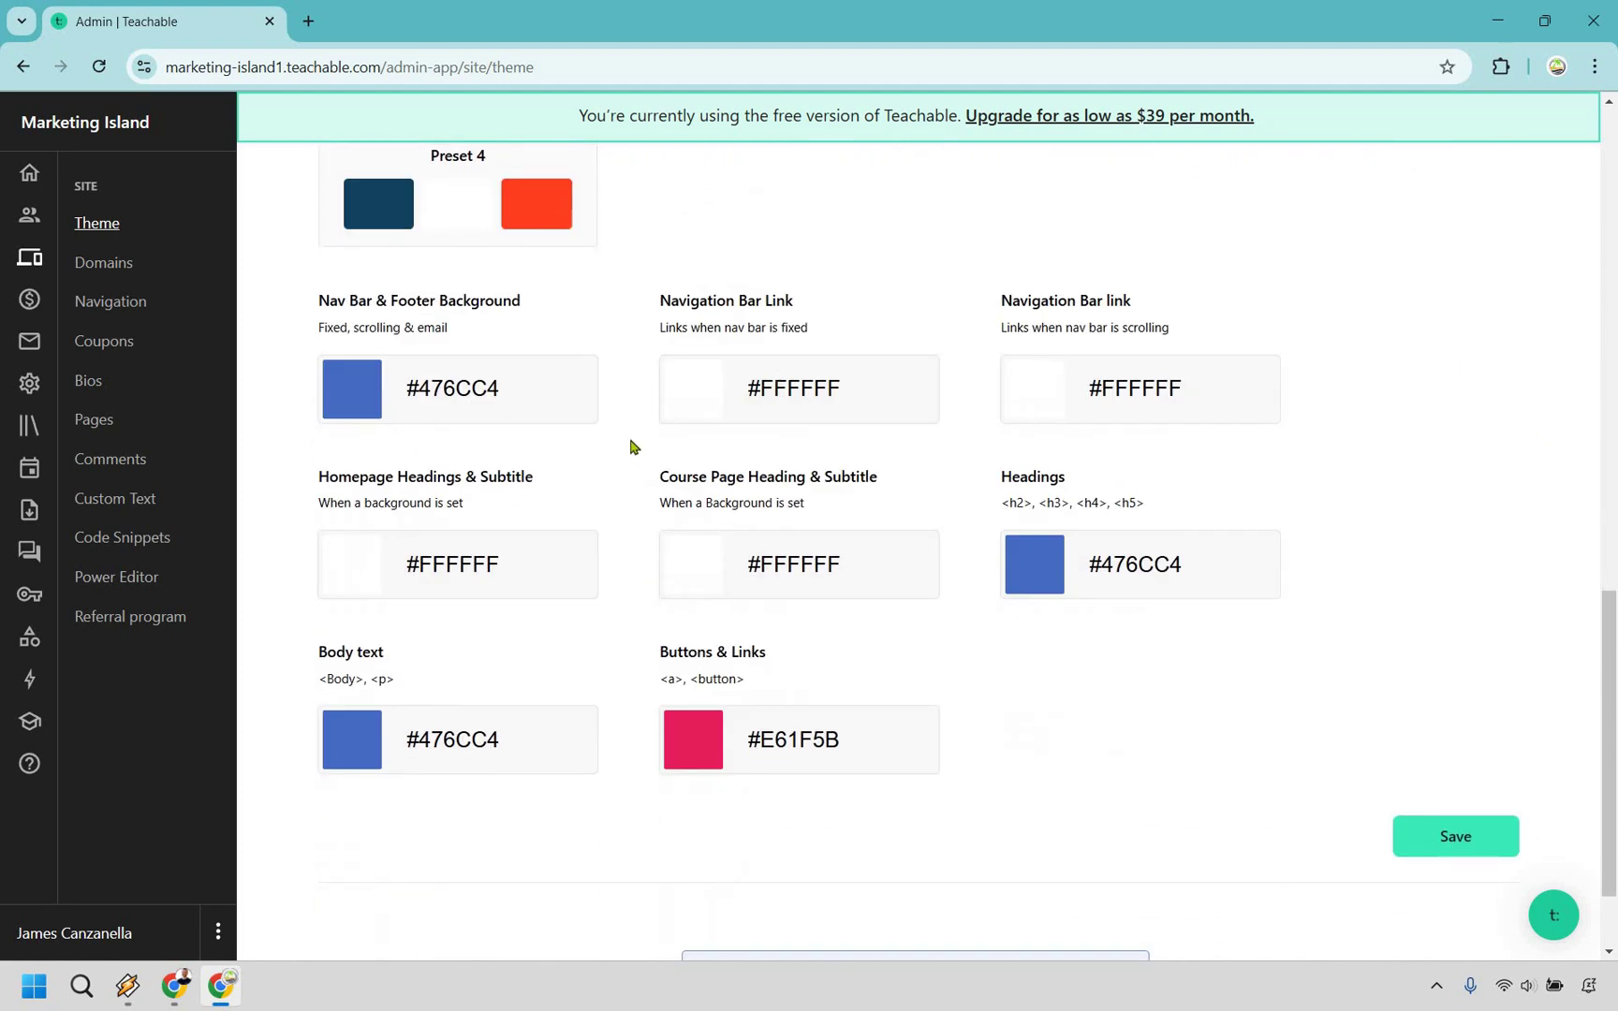
{"action": "left_click", "coordinate": [1033, 392]}
- Publish the Marketing Island Multiplier course from the school's course list
{"action": "scroll", "coordinate": [1459, 527], "scroll_direction": "up", "scroll_amount": 15}
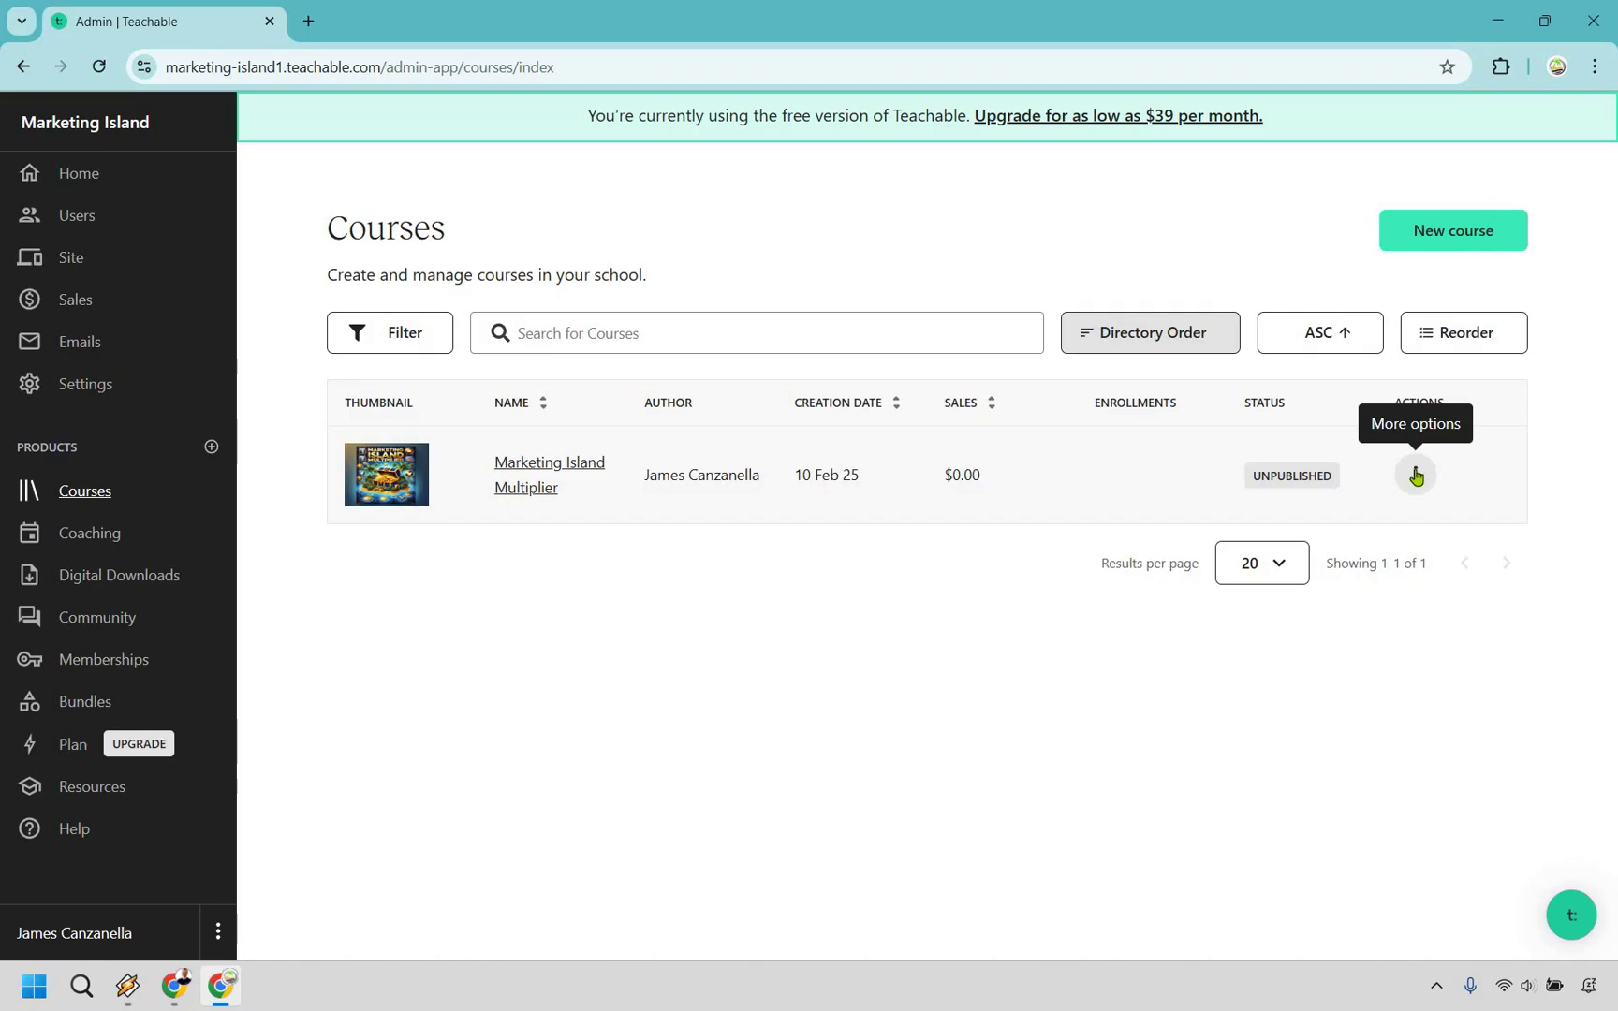
{"action": "left_click", "coordinate": [1415, 475]}
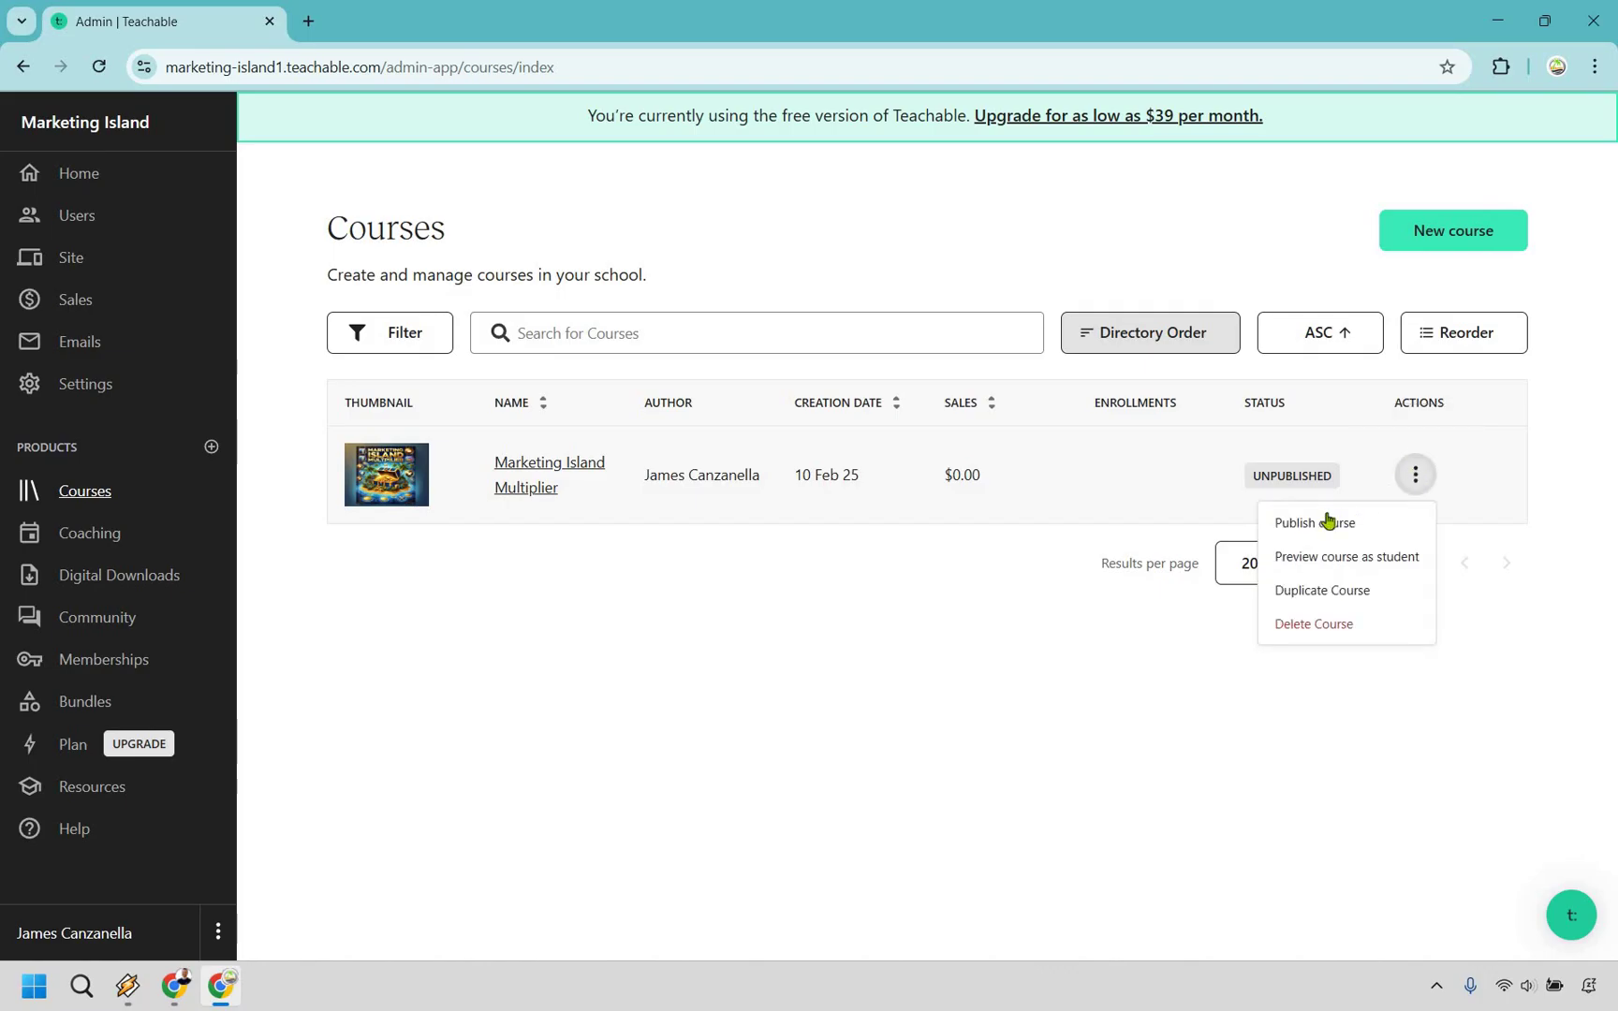
{"action": "key", "text": "Return"}
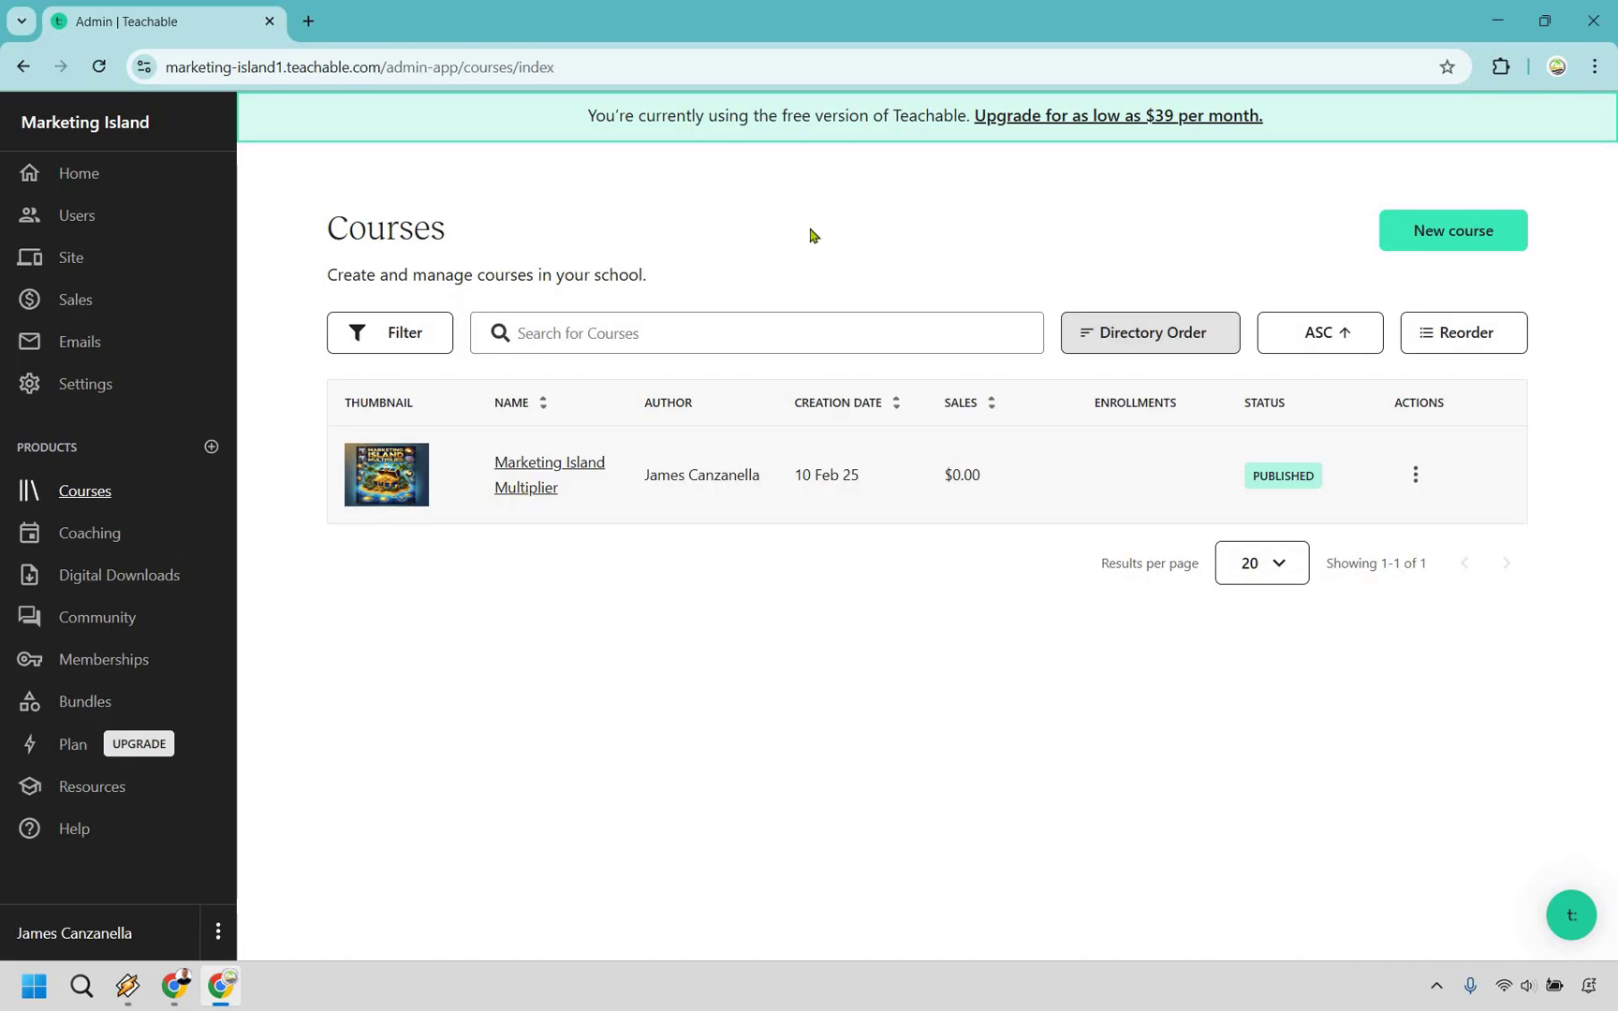
- Review the Marketing Island Multiplier course's setup guide, including the options for where to sell the course and which sales page to use
{"action": "left_click", "coordinate": [531, 468]}
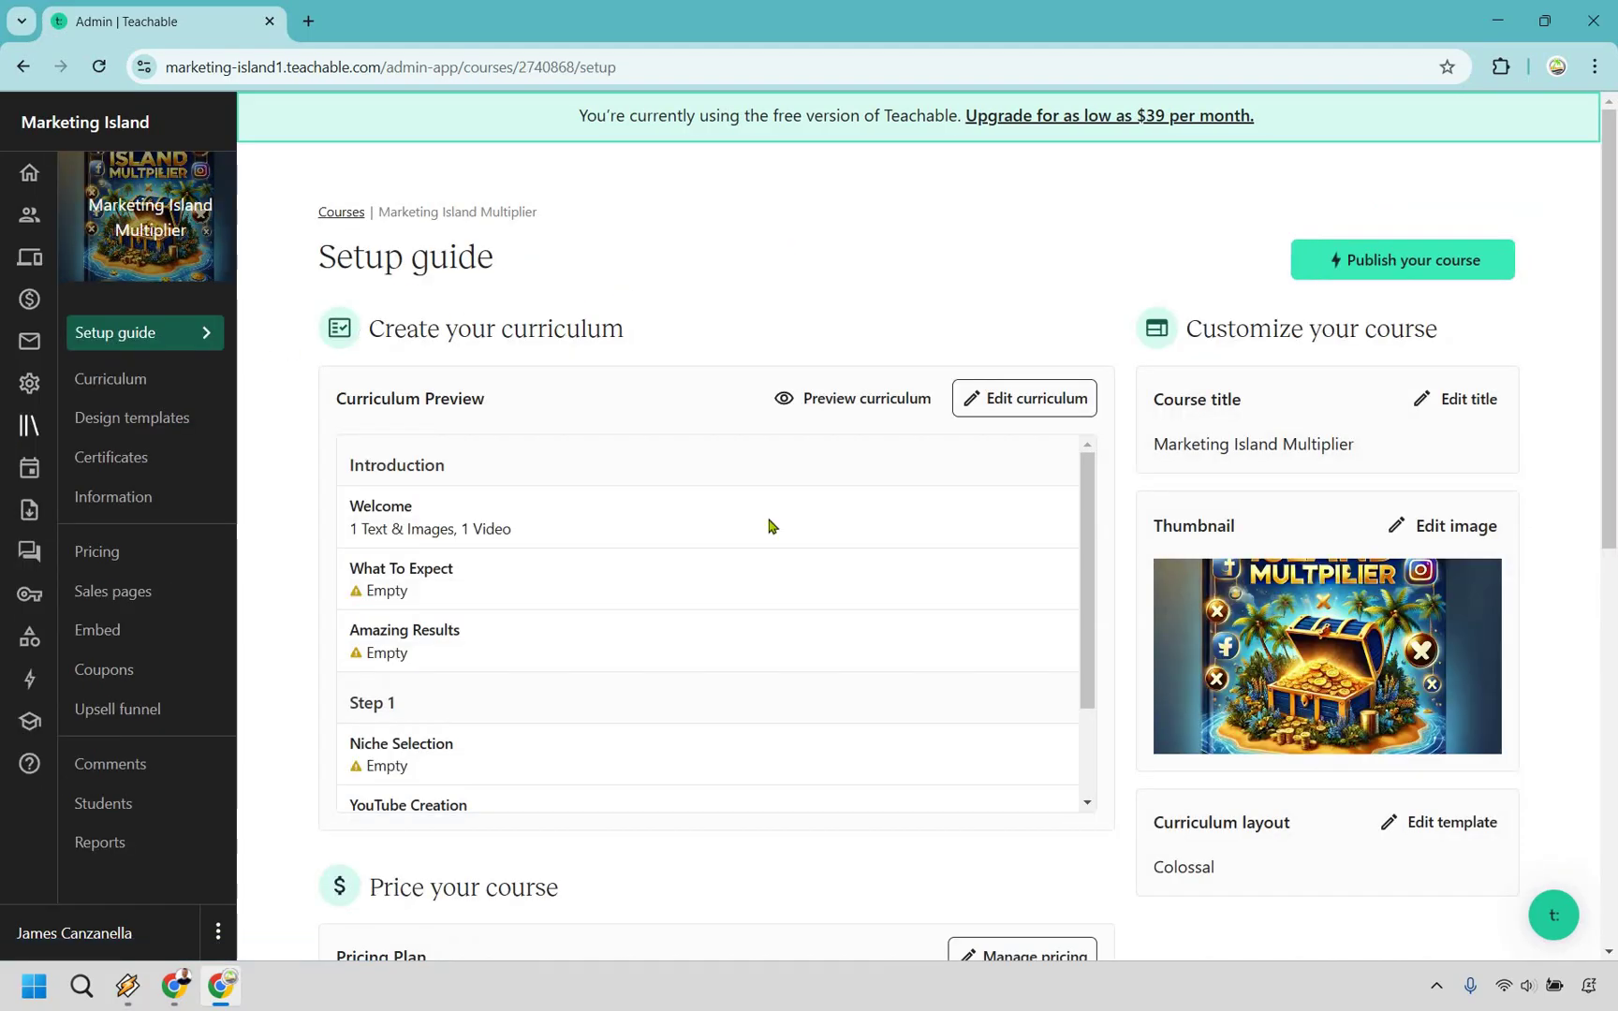
{"action": "scroll", "coordinate": [754, 493], "scroll_direction": "down", "scroll_amount": 8}
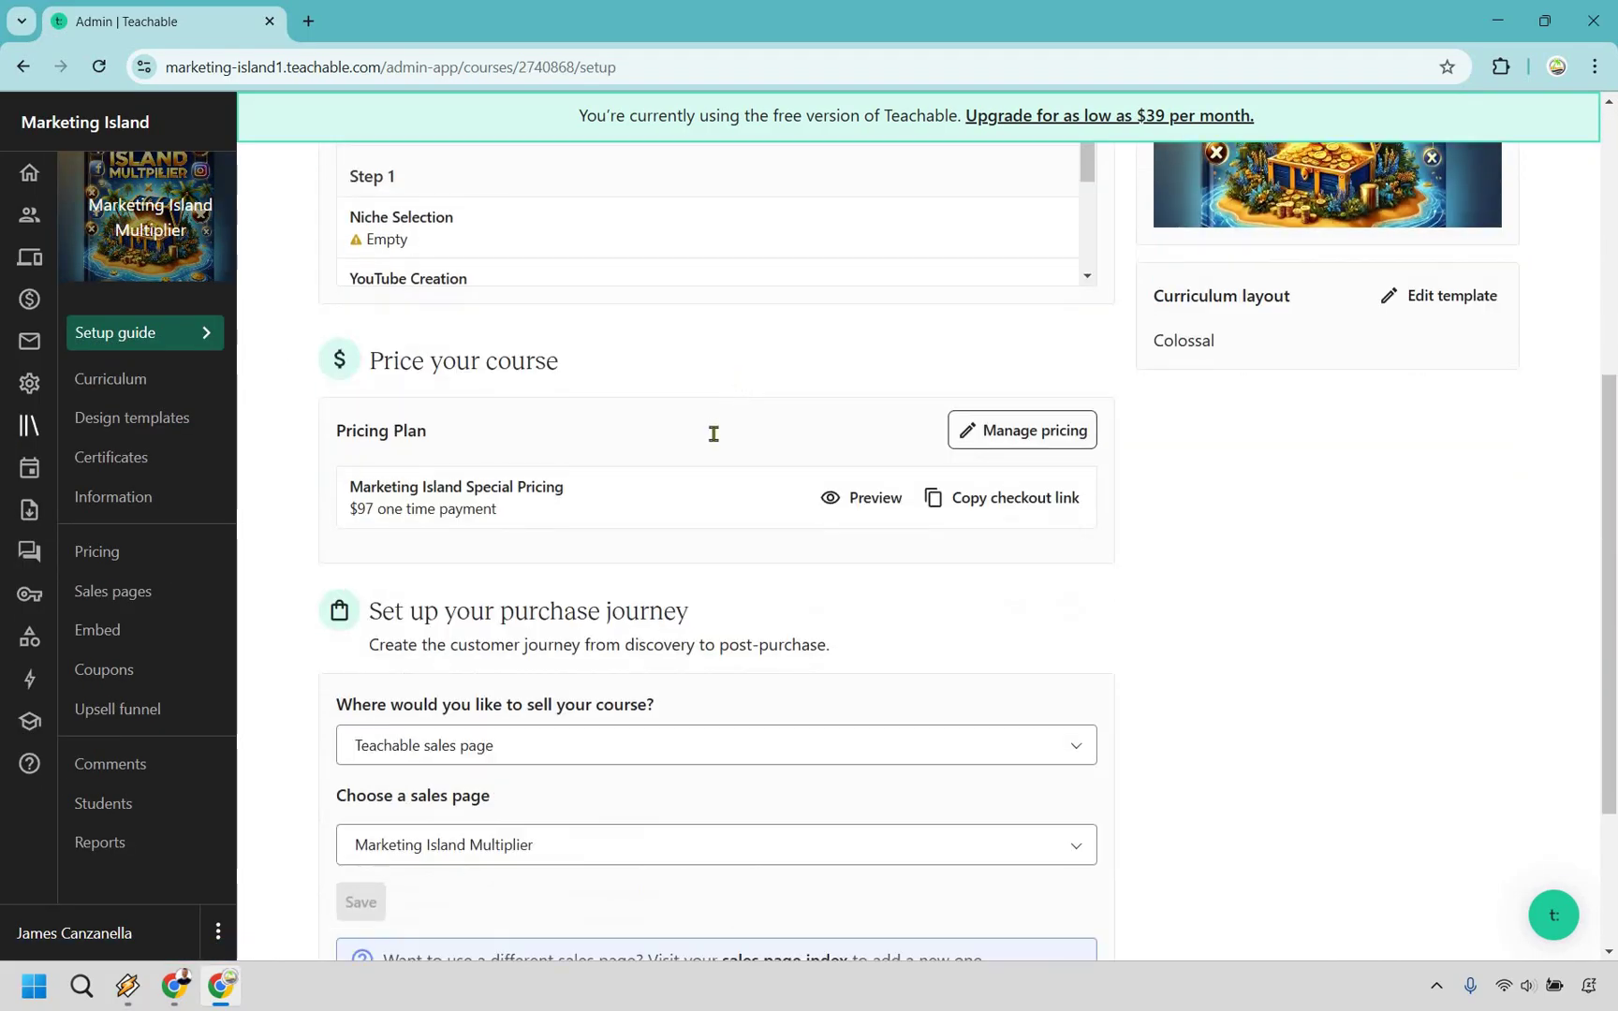
{"action": "scroll", "coordinate": [709, 440], "scroll_direction": "up", "scroll_amount": 4}
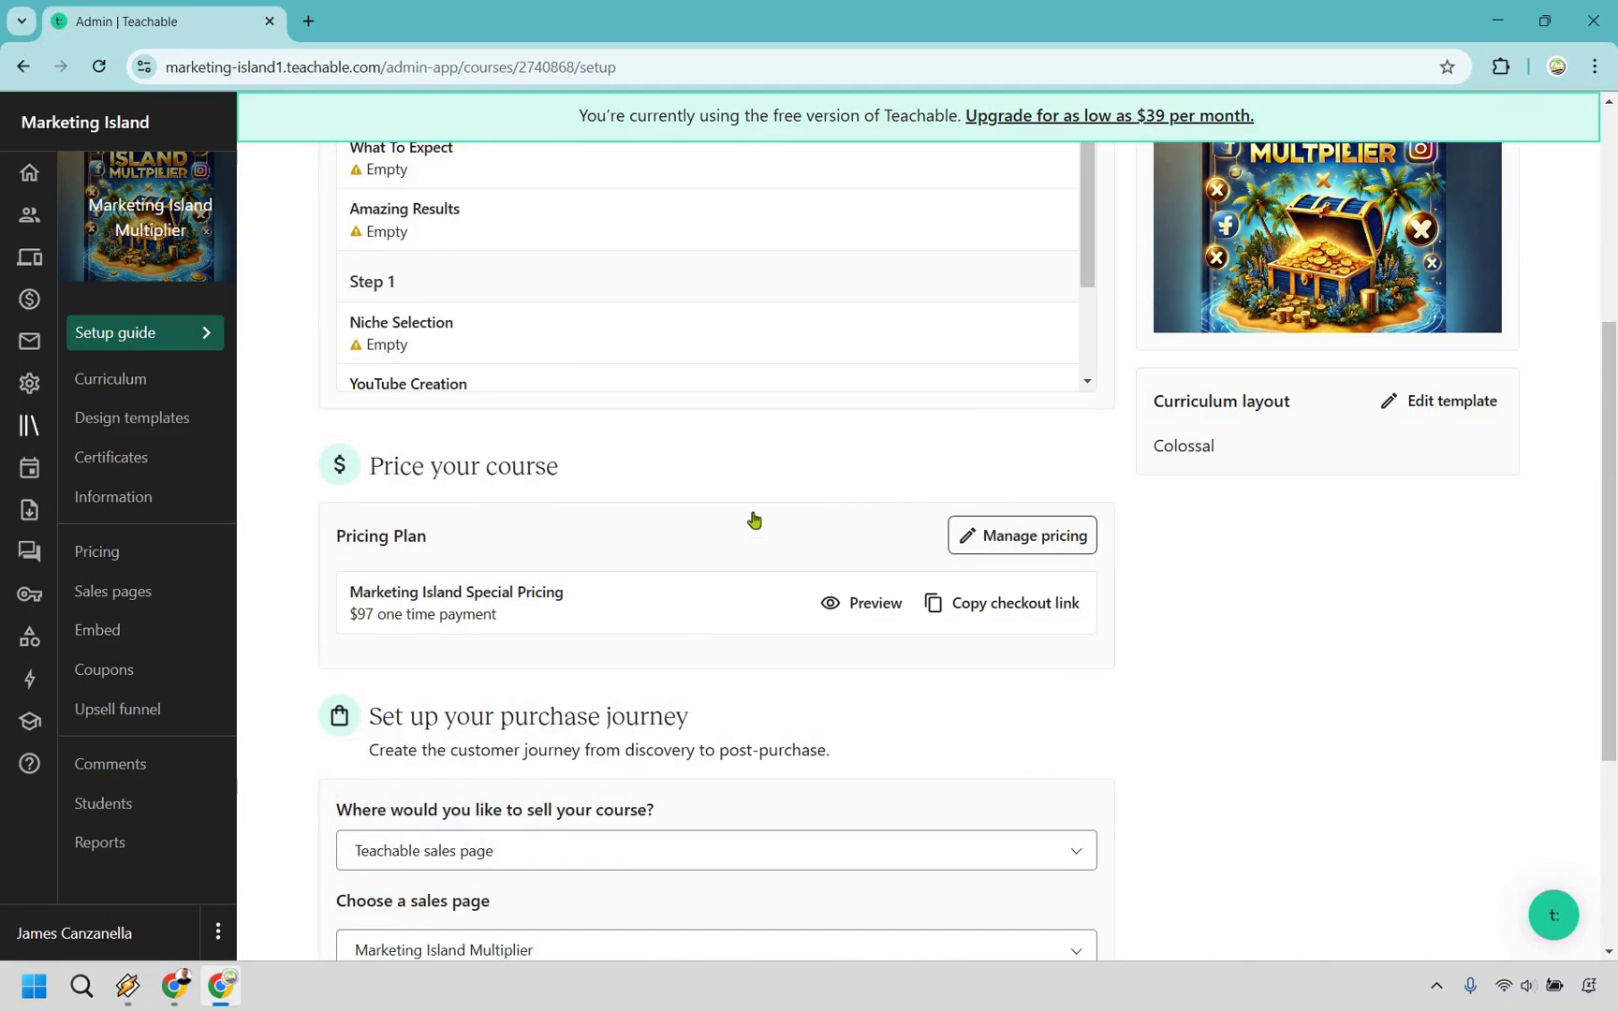
{"action": "scroll", "coordinate": [728, 502], "scroll_direction": "up", "scroll_amount": 4}
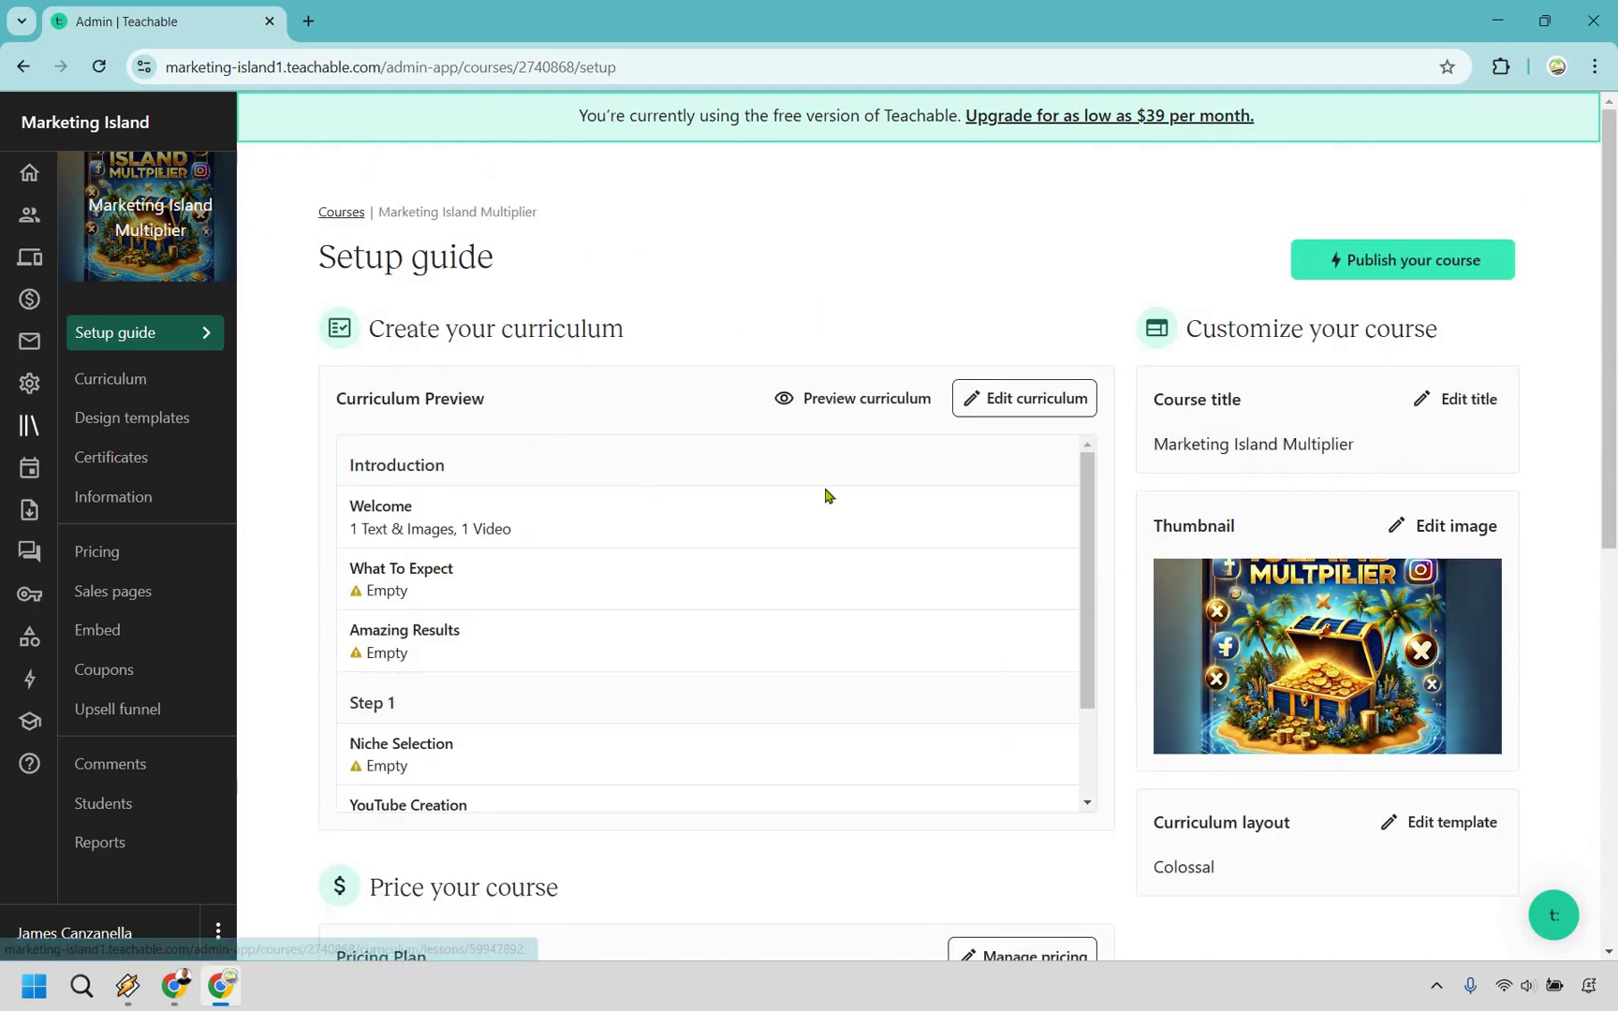
{"action": "scroll", "coordinate": [823, 468], "scroll_direction": "down", "scroll_amount": 3}
{"action": "scroll", "coordinate": [821, 412], "scroll_direction": "down", "scroll_amount": 6}
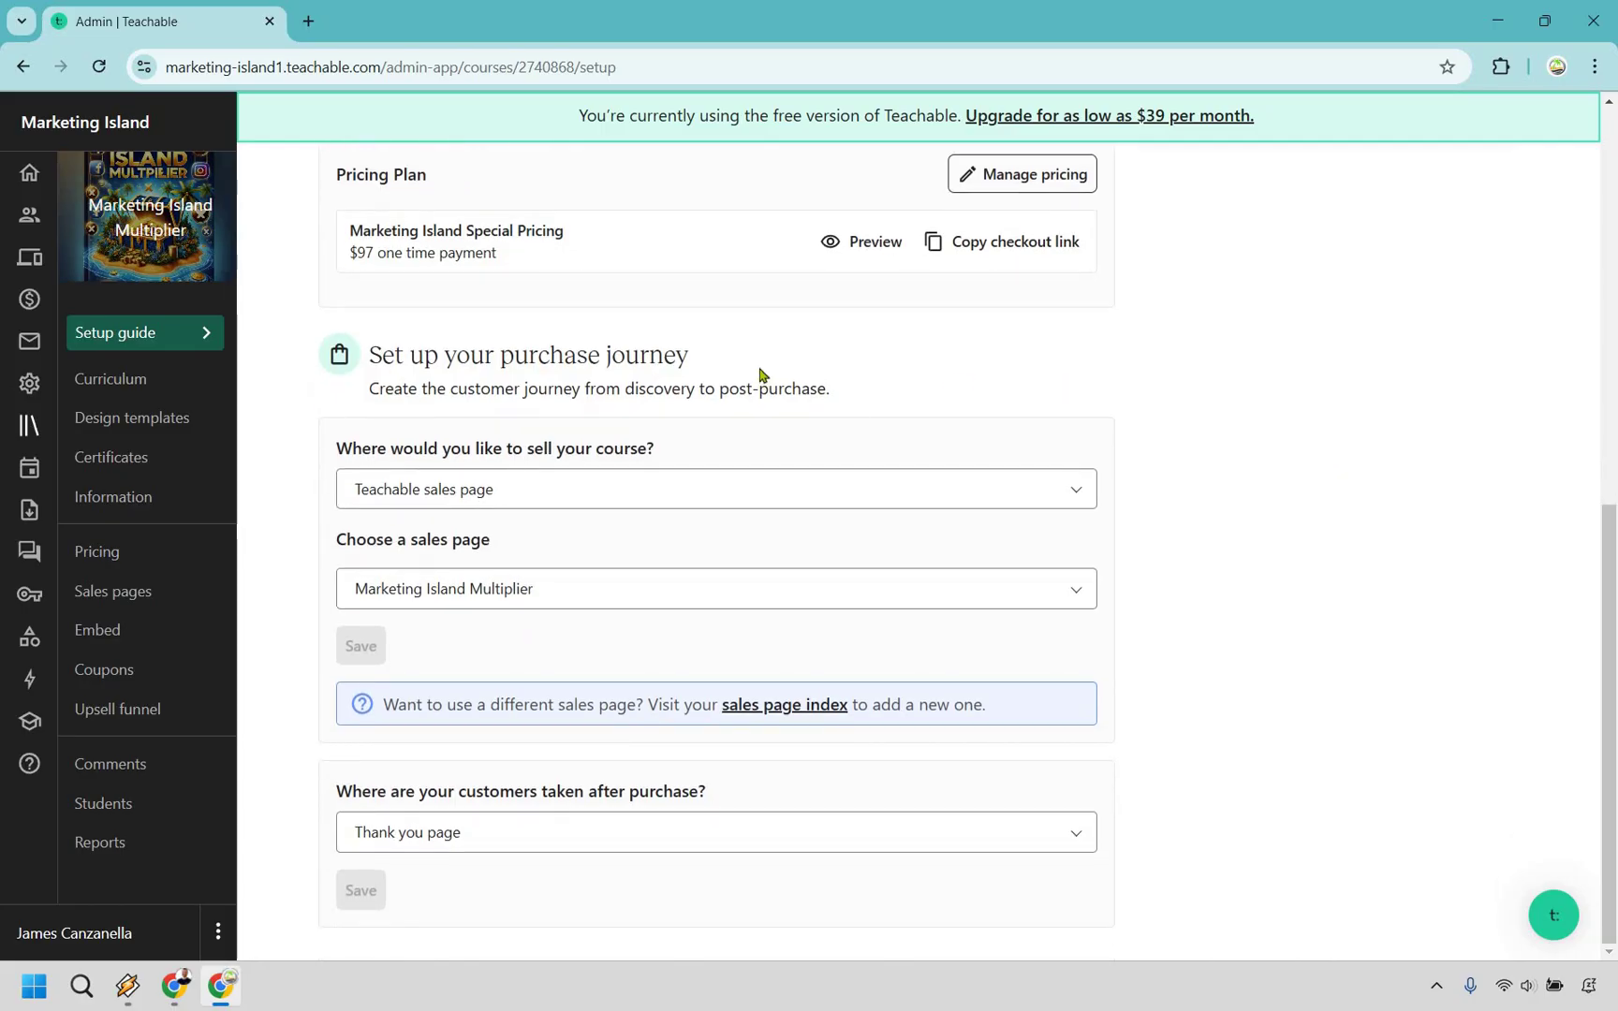
{"action": "left_click", "coordinate": [556, 492]}
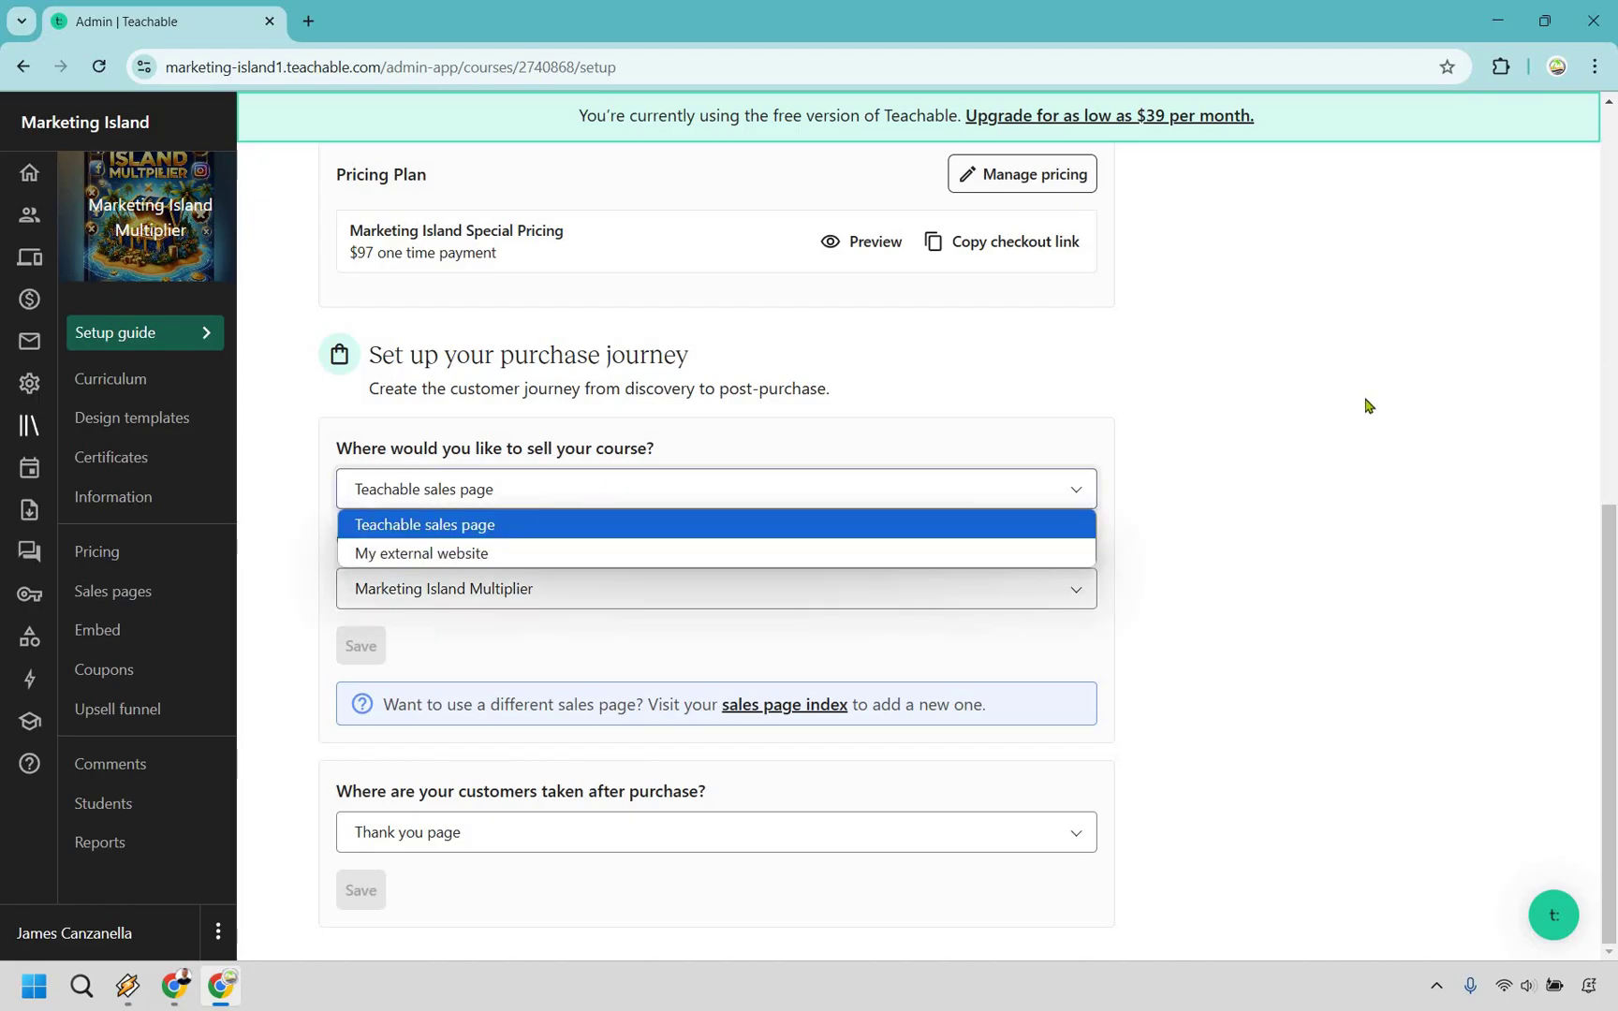
{"action": "left_click", "coordinate": [578, 596]}
{"action": "left_click", "coordinate": [578, 596]}
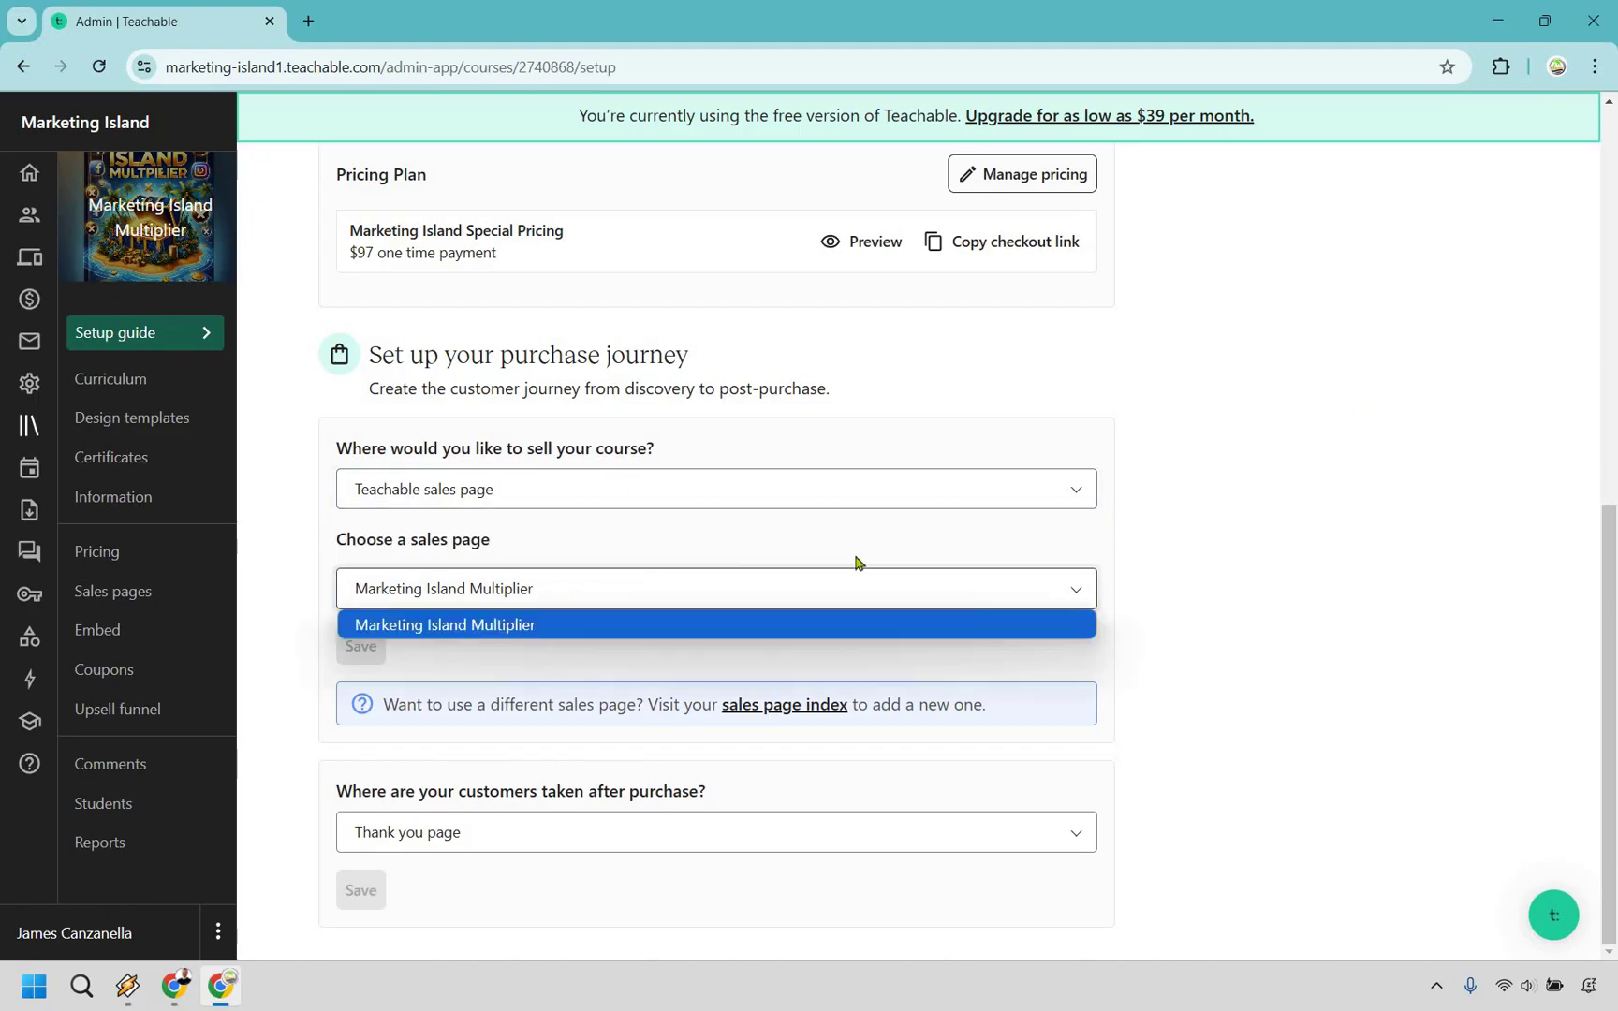
{"action": "left_click", "coordinate": [1412, 559]}
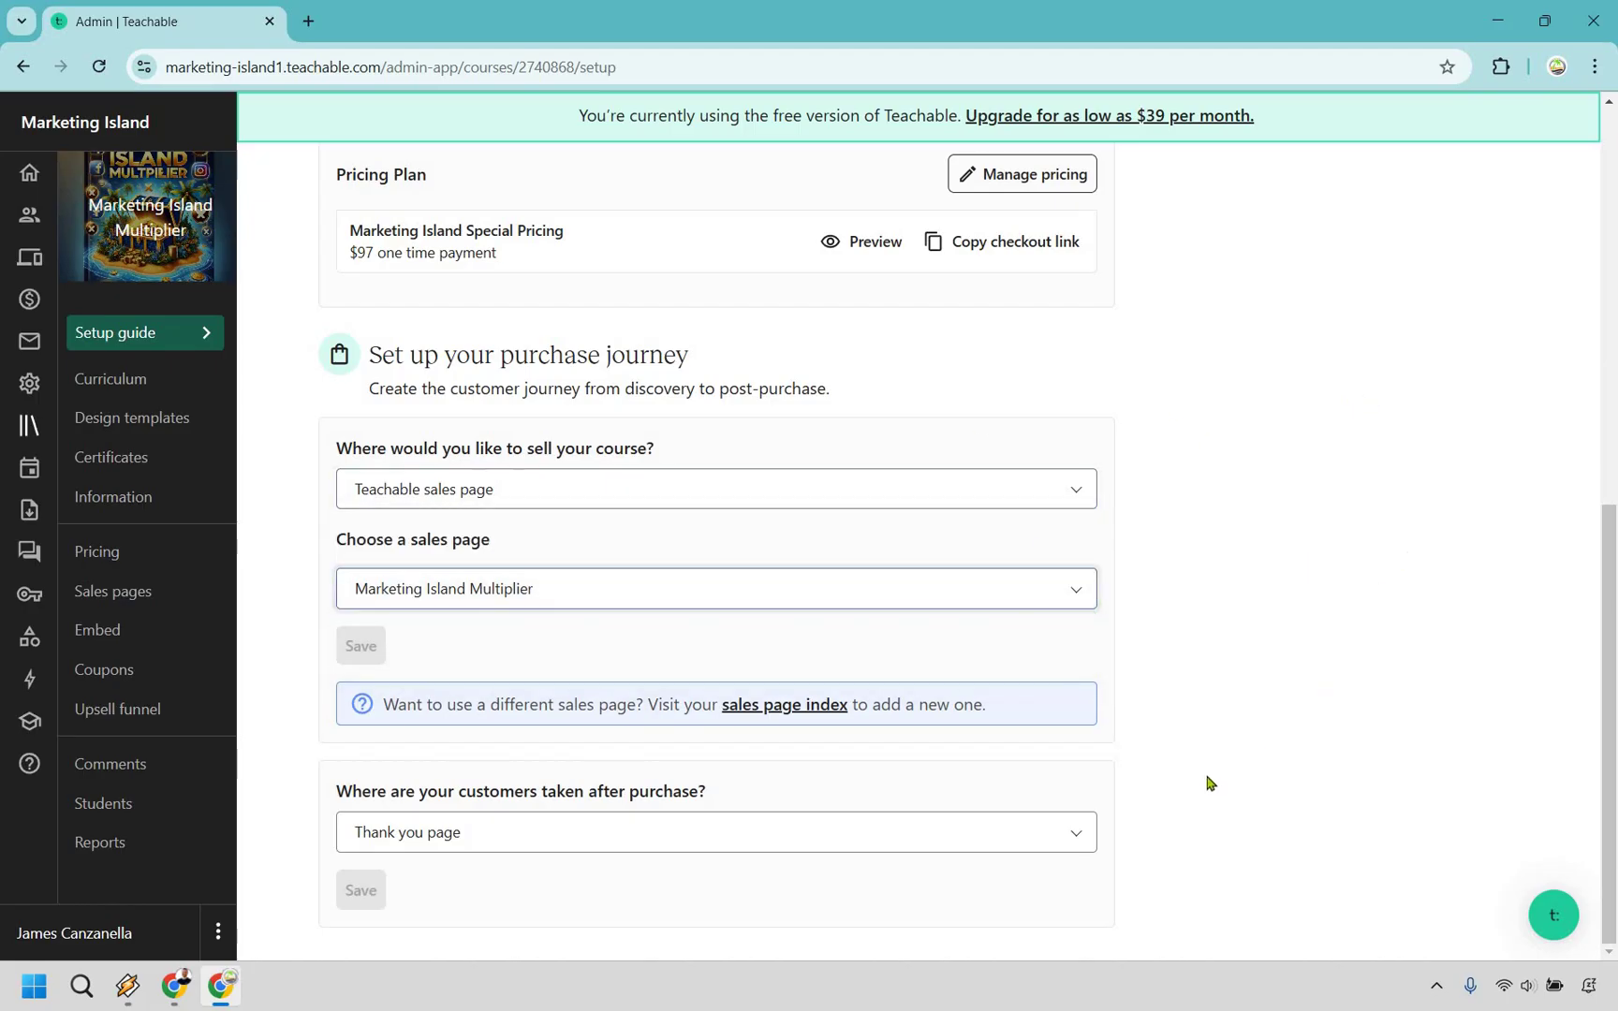
- Send customers to the enrolled course curriculum after purchase and save the purchase journey setting
{"action": "left_click", "coordinate": [660, 833]}
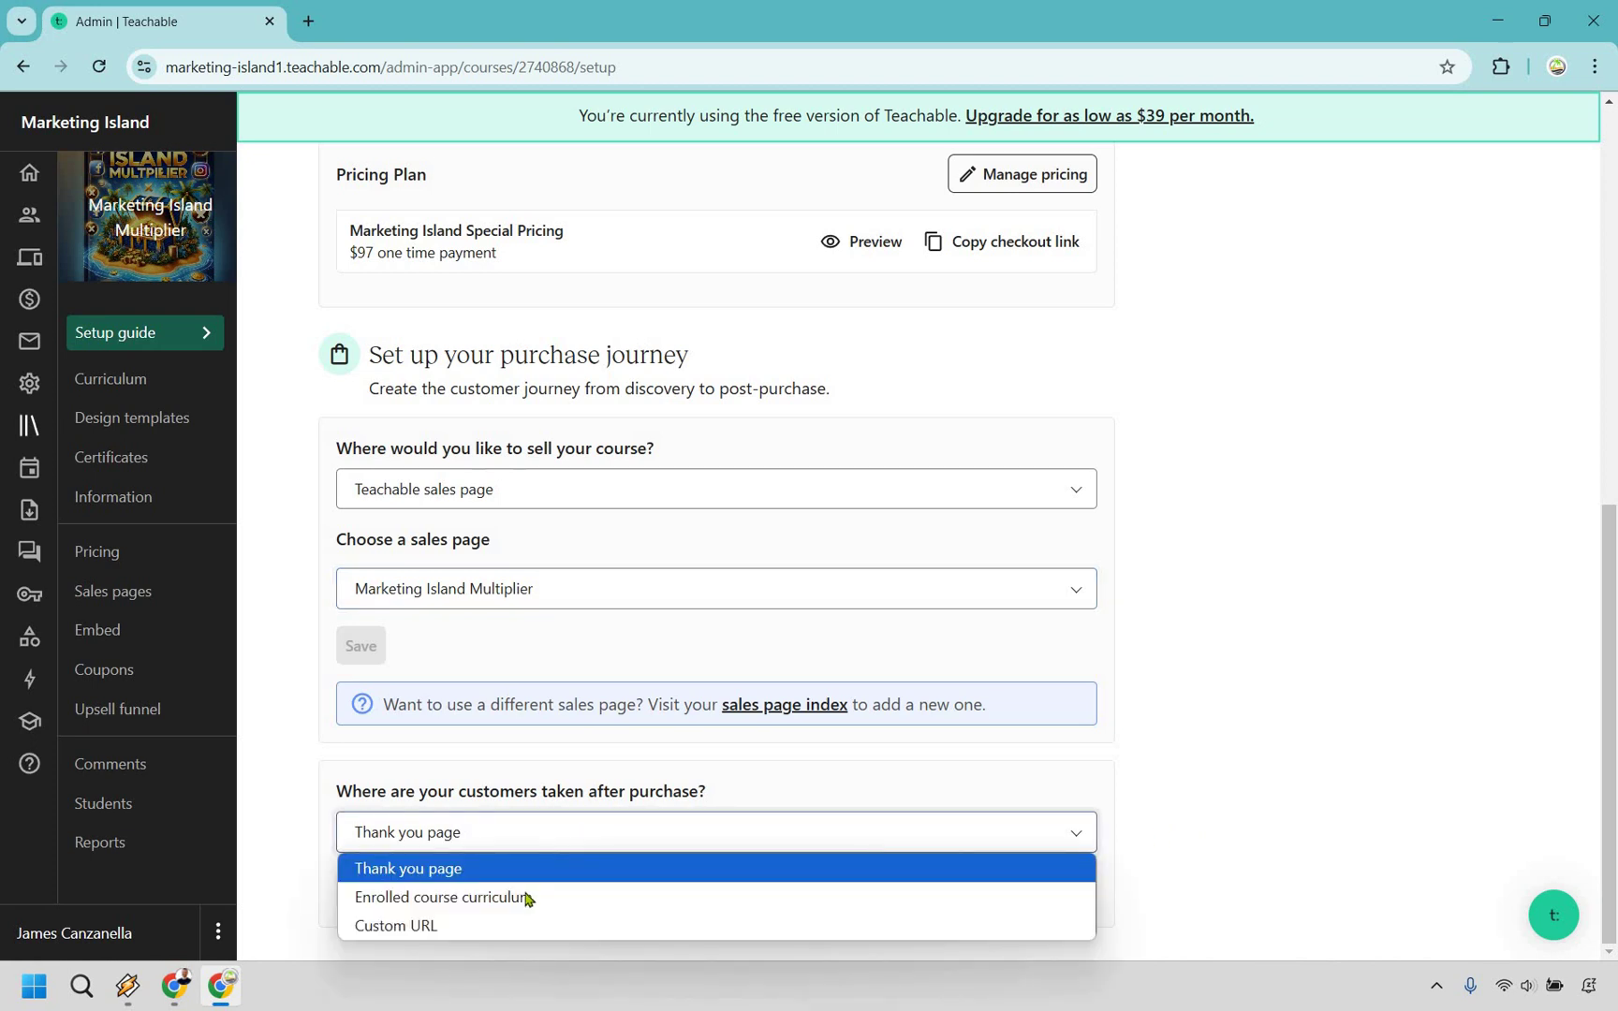
{"action": "left_click", "coordinate": [1378, 593]}
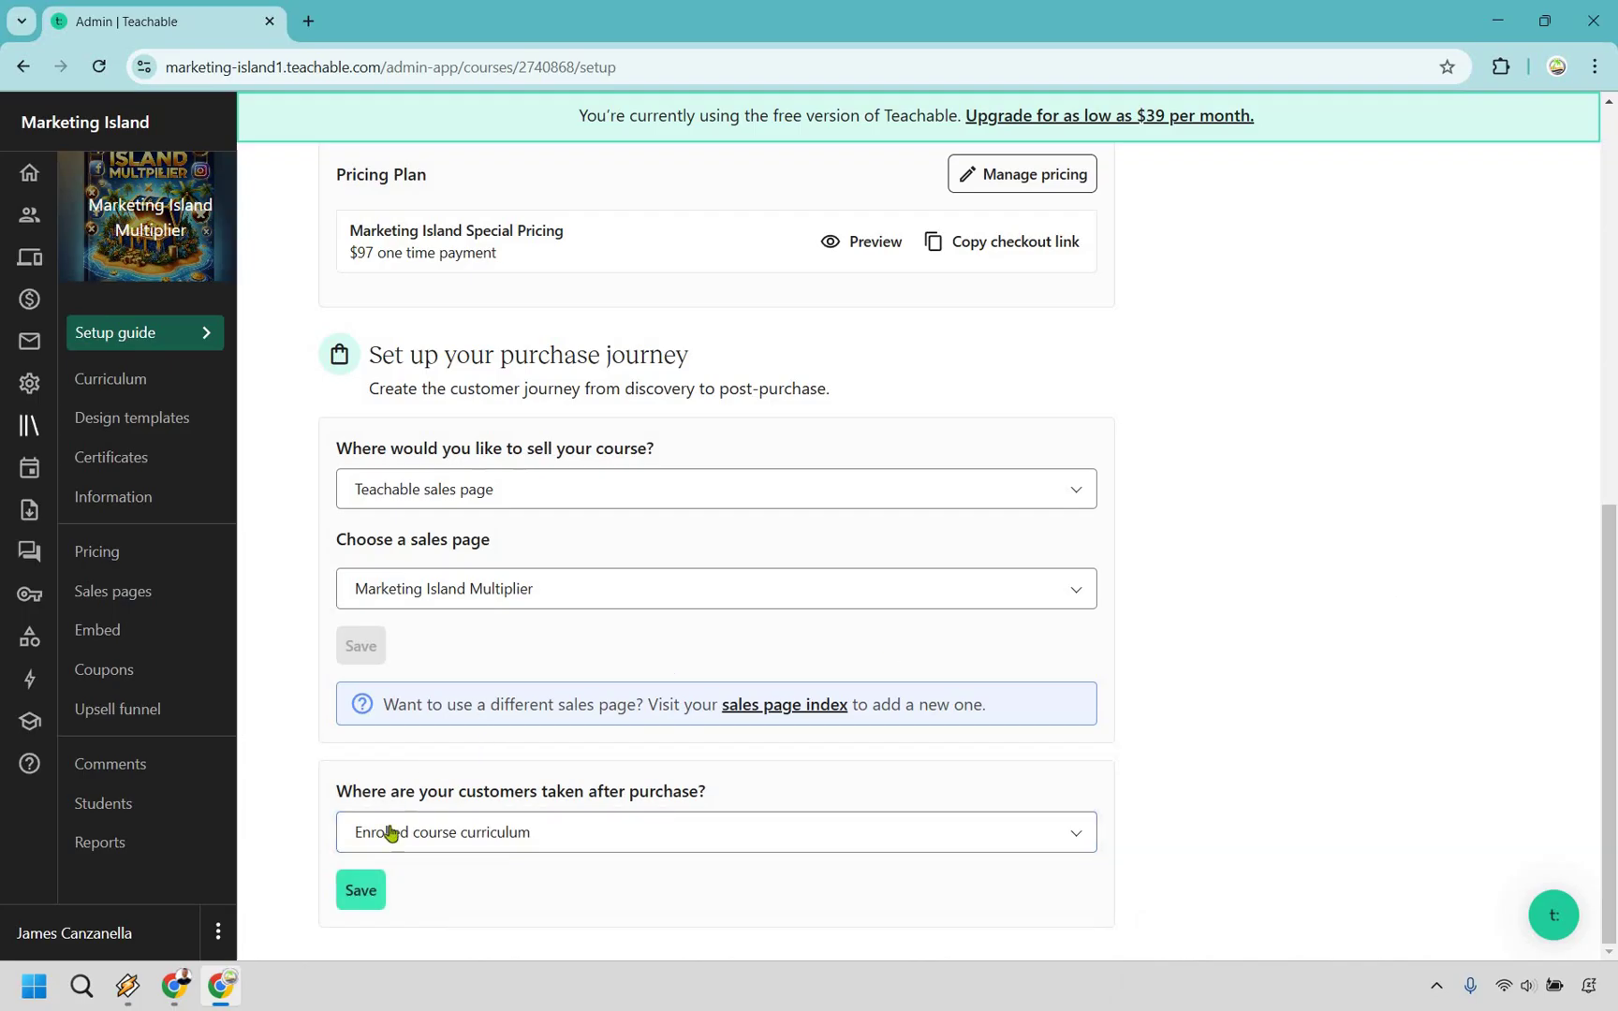
{"action": "left_click", "coordinate": [360, 889]}
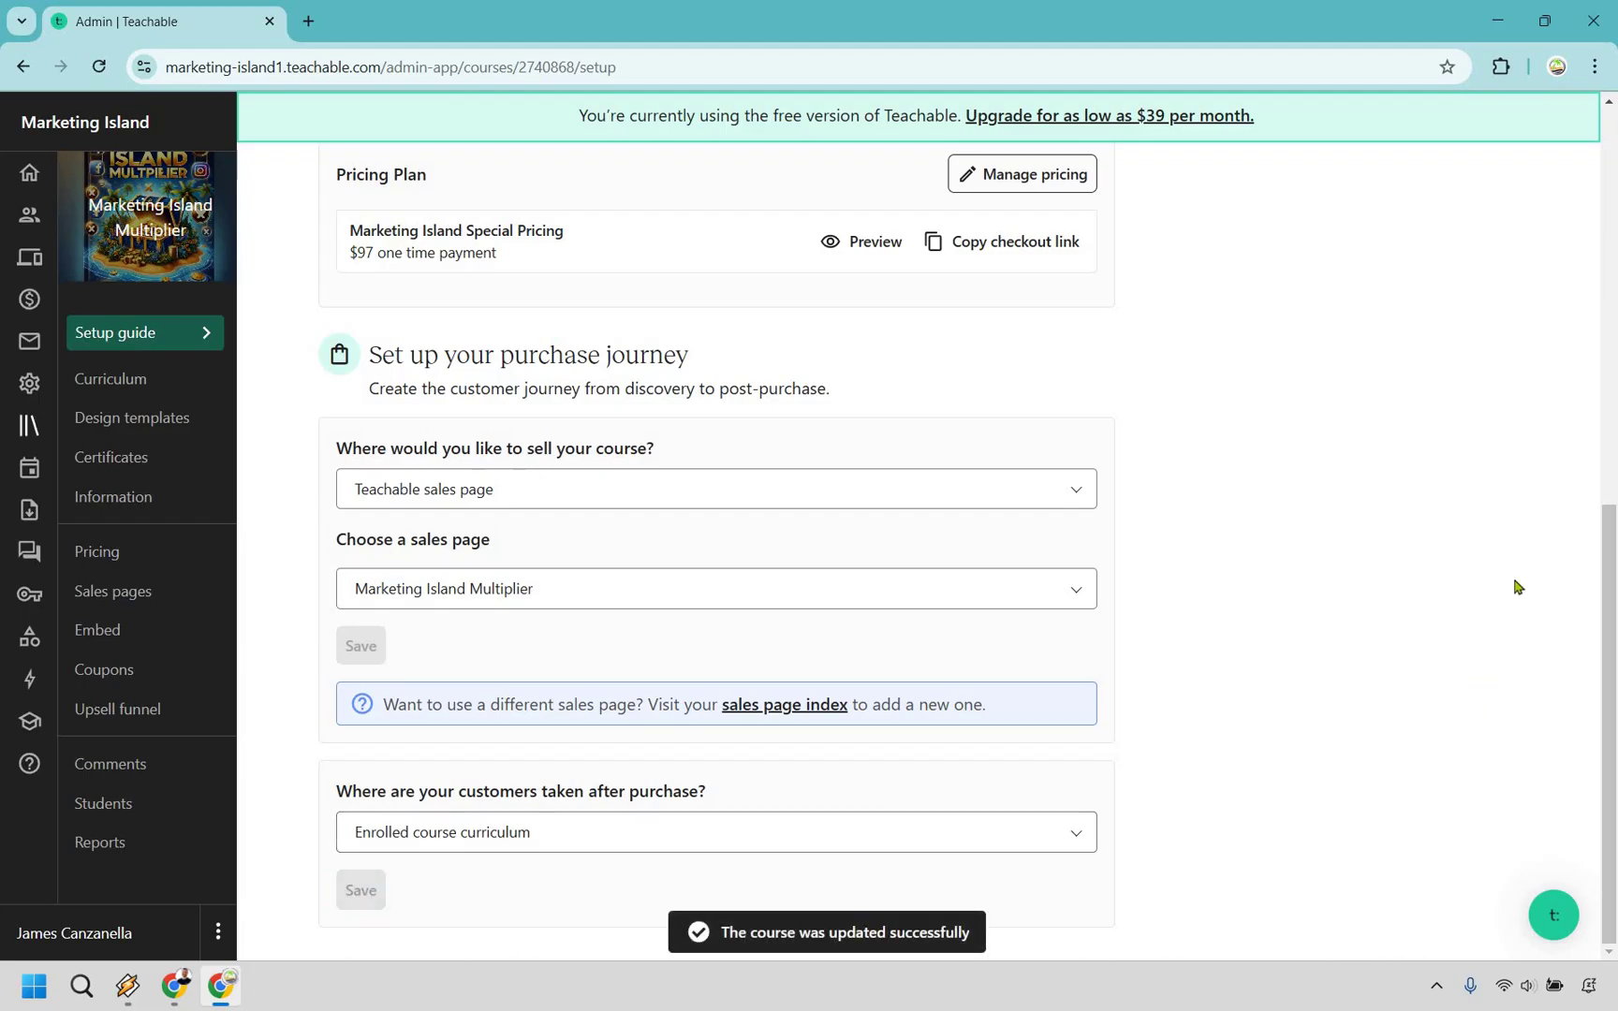
- Look over the course's sales, checkout and thank you pages, and open the primary sales page for editing
{"action": "left_click", "coordinate": [133, 593]}
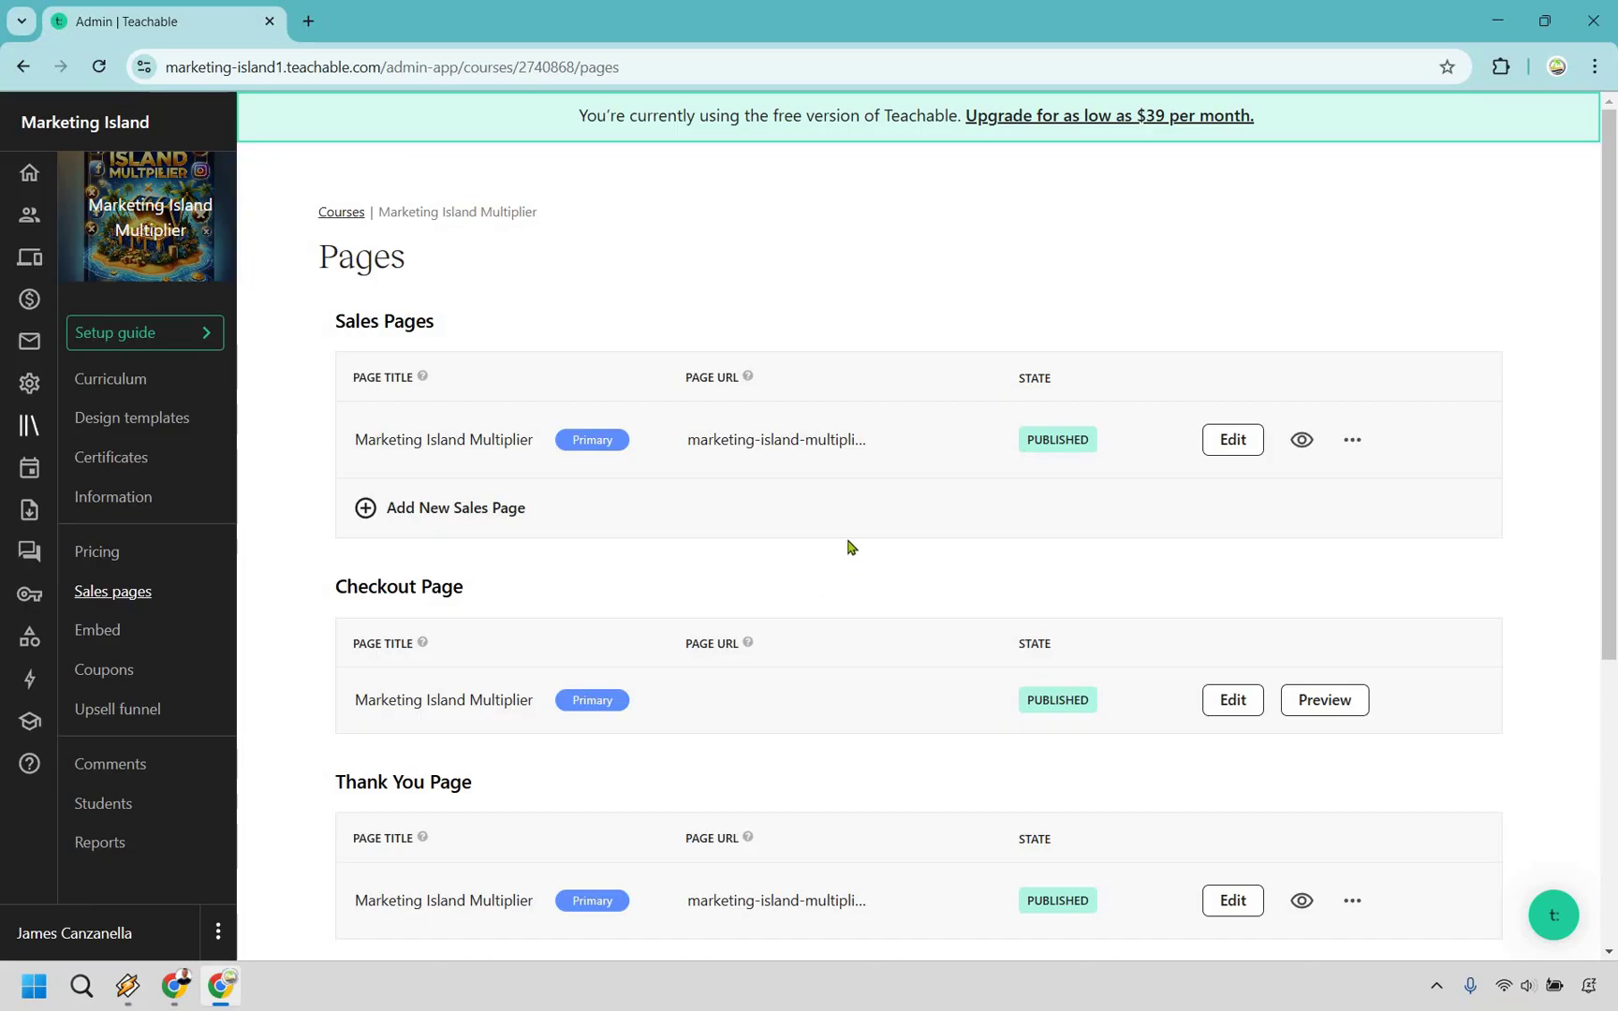
{"action": "scroll", "coordinate": [749, 589], "scroll_direction": "down", "scroll_amount": 2}
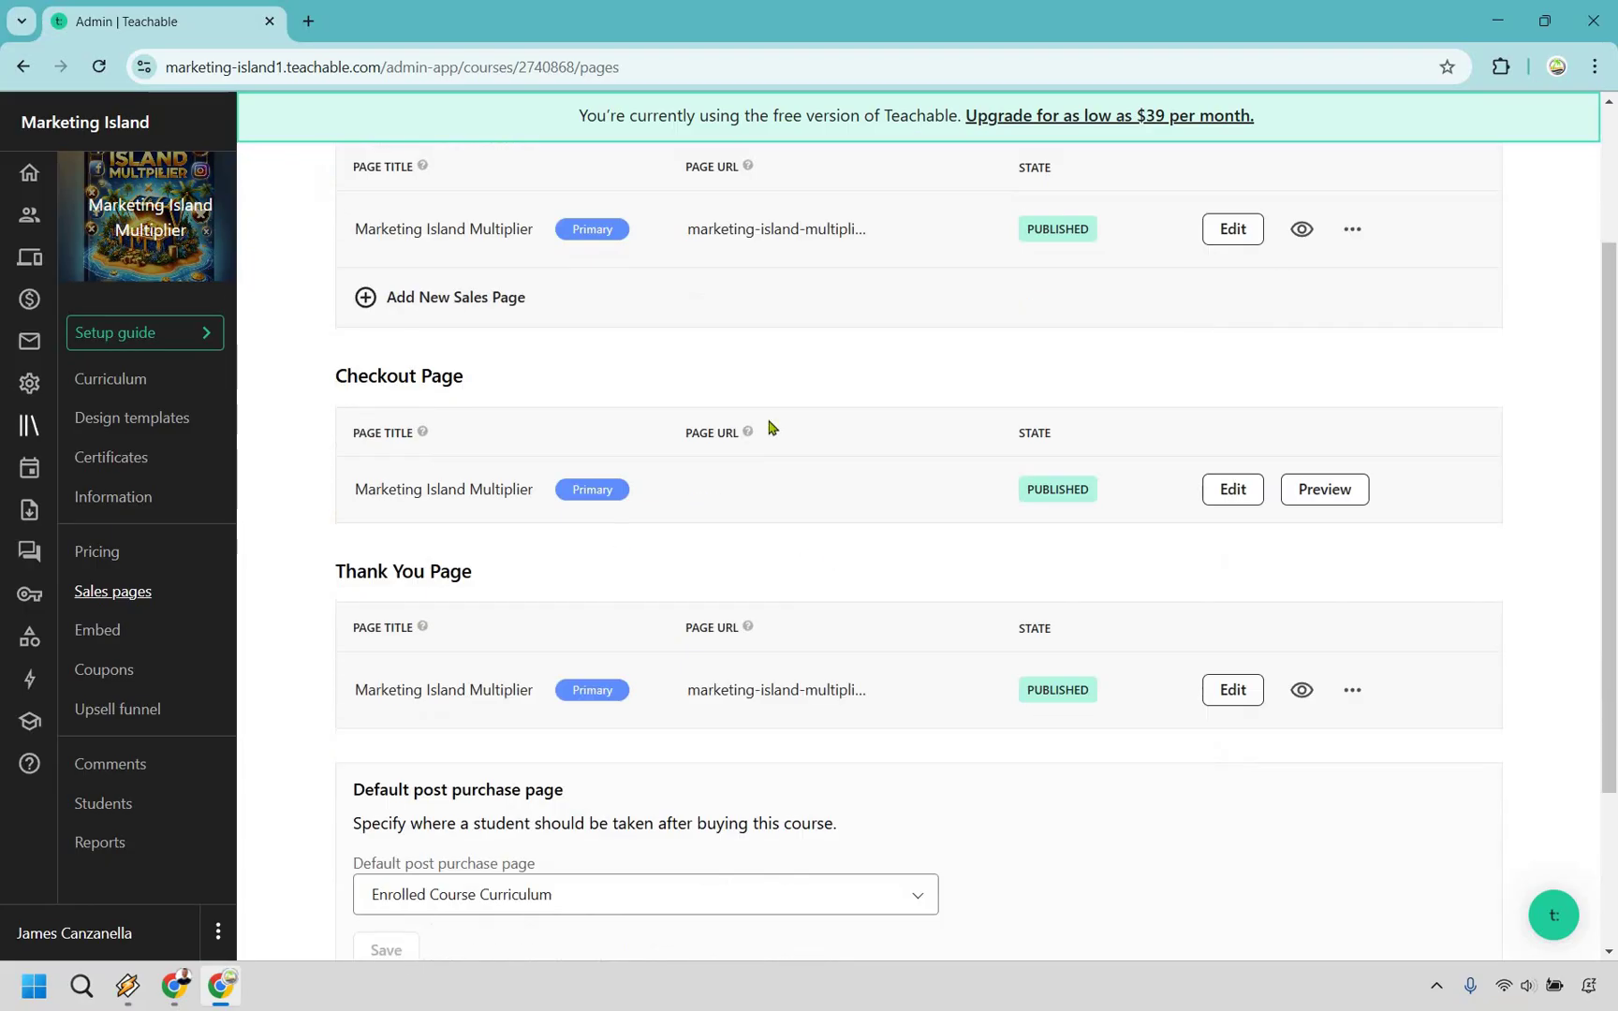
{"action": "scroll", "coordinate": [1076, 575], "scroll_direction": "down", "scroll_amount": 2}
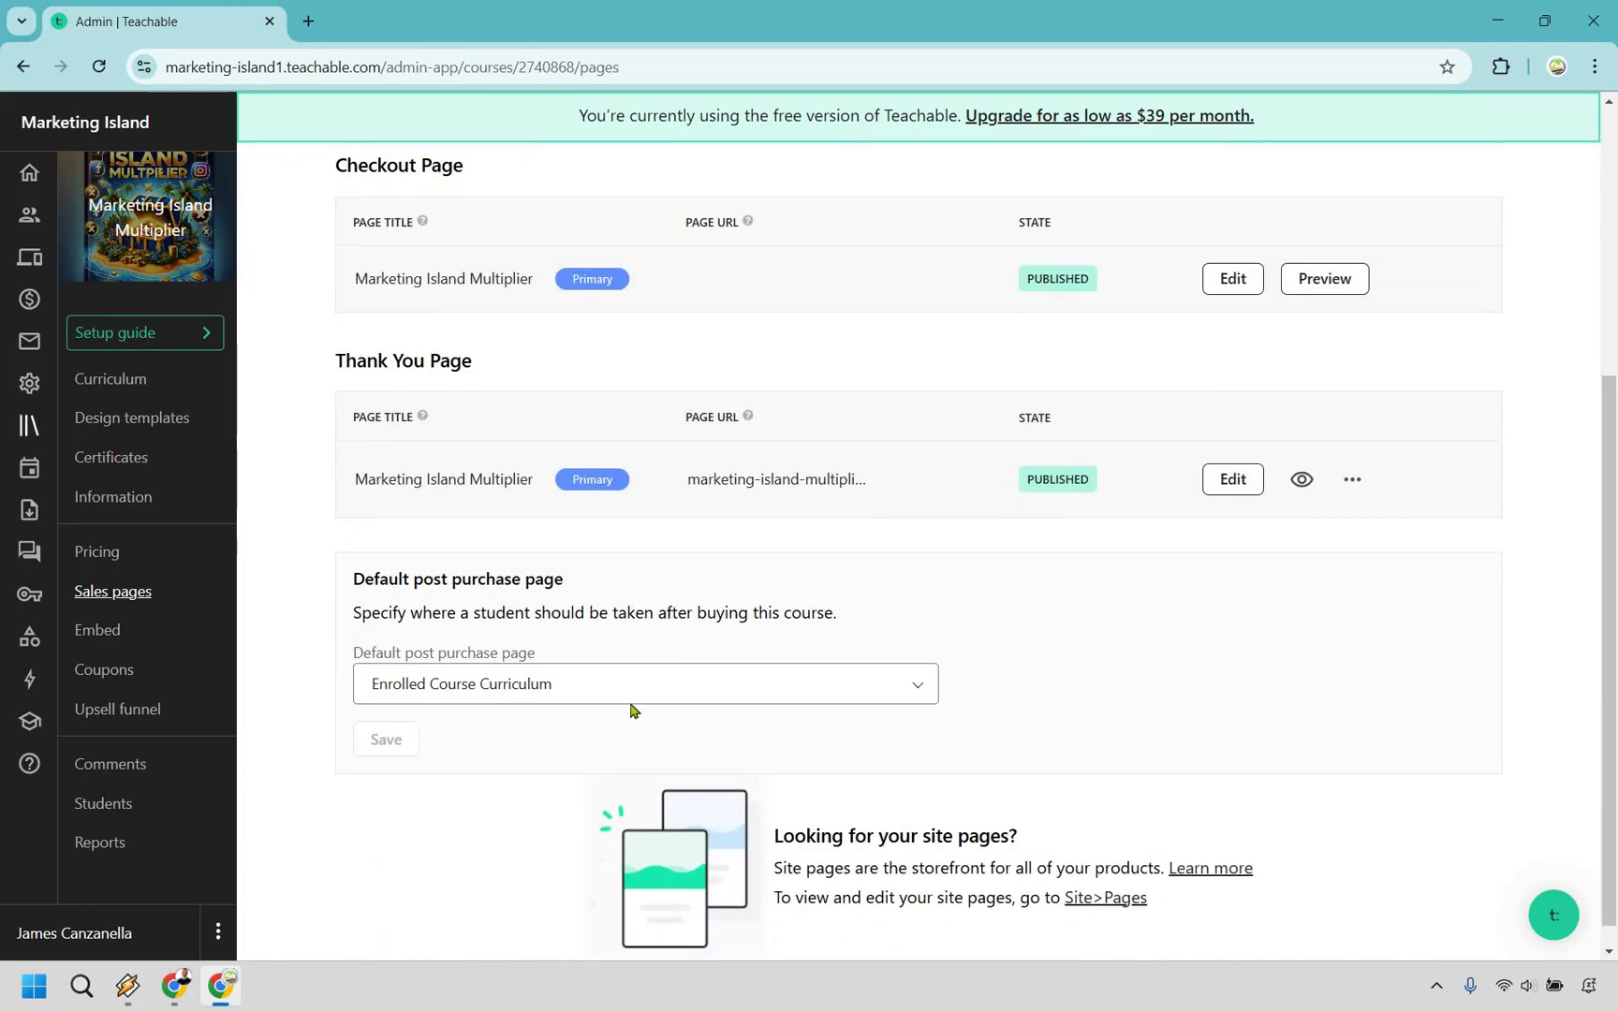
{"action": "scroll", "coordinate": [599, 693], "scroll_direction": "down", "scroll_amount": 1}
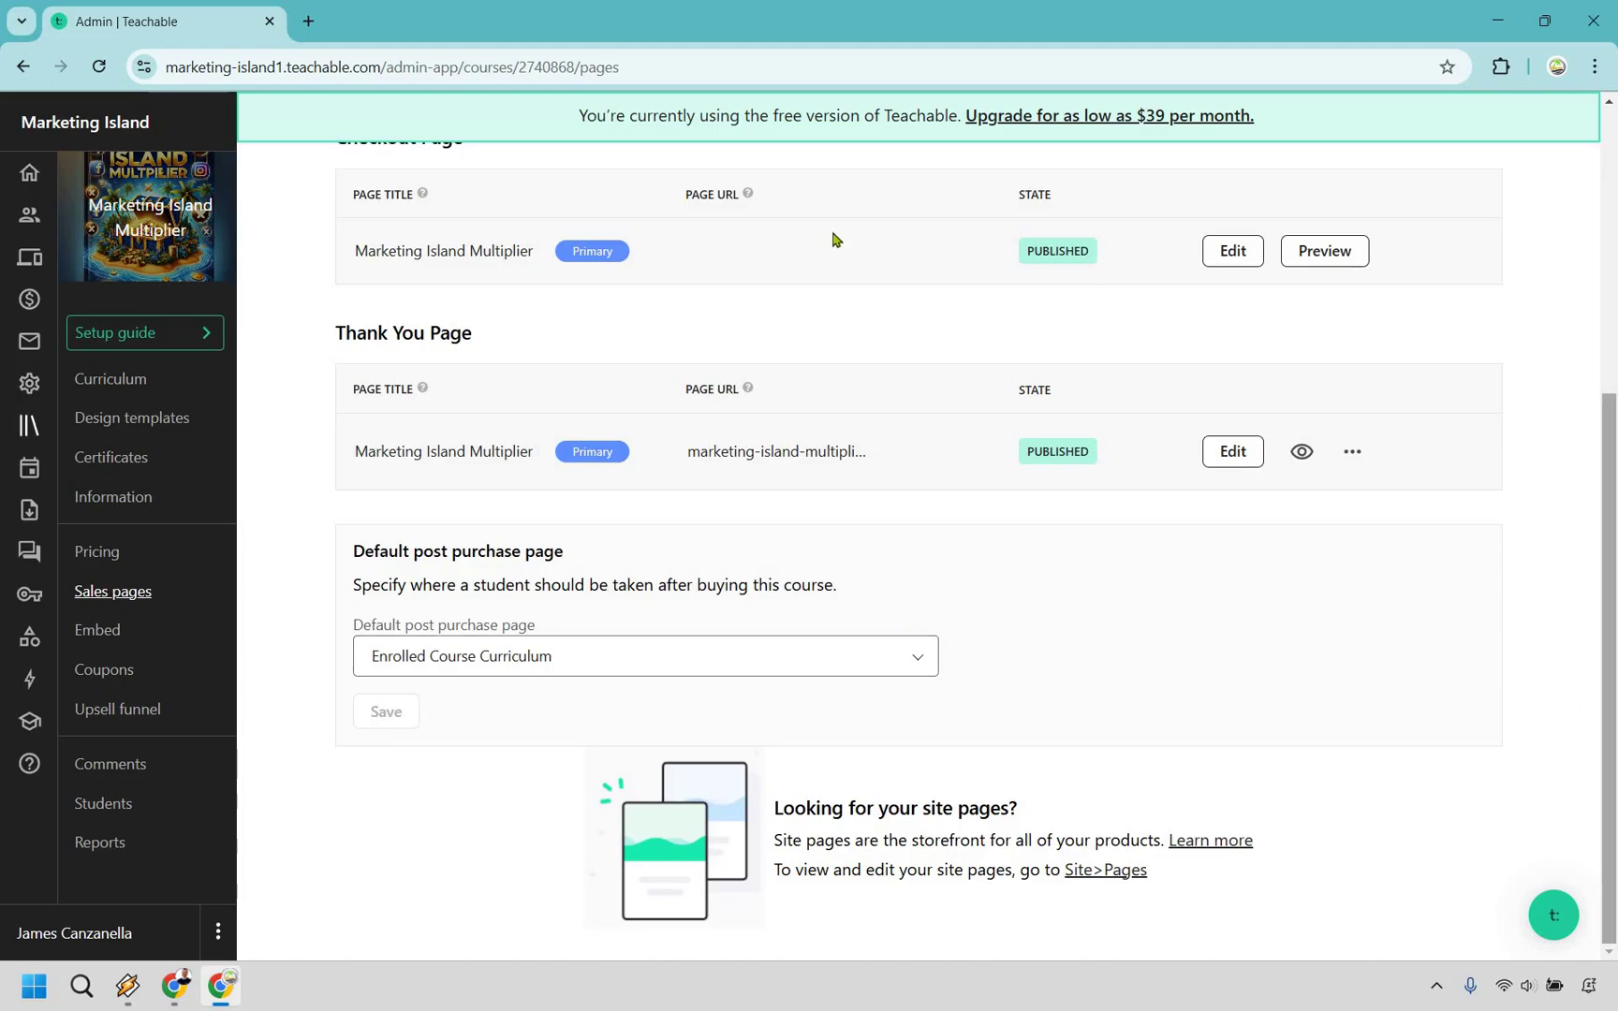
{"action": "scroll", "coordinate": [885, 245], "scroll_direction": "up", "scroll_amount": 5}
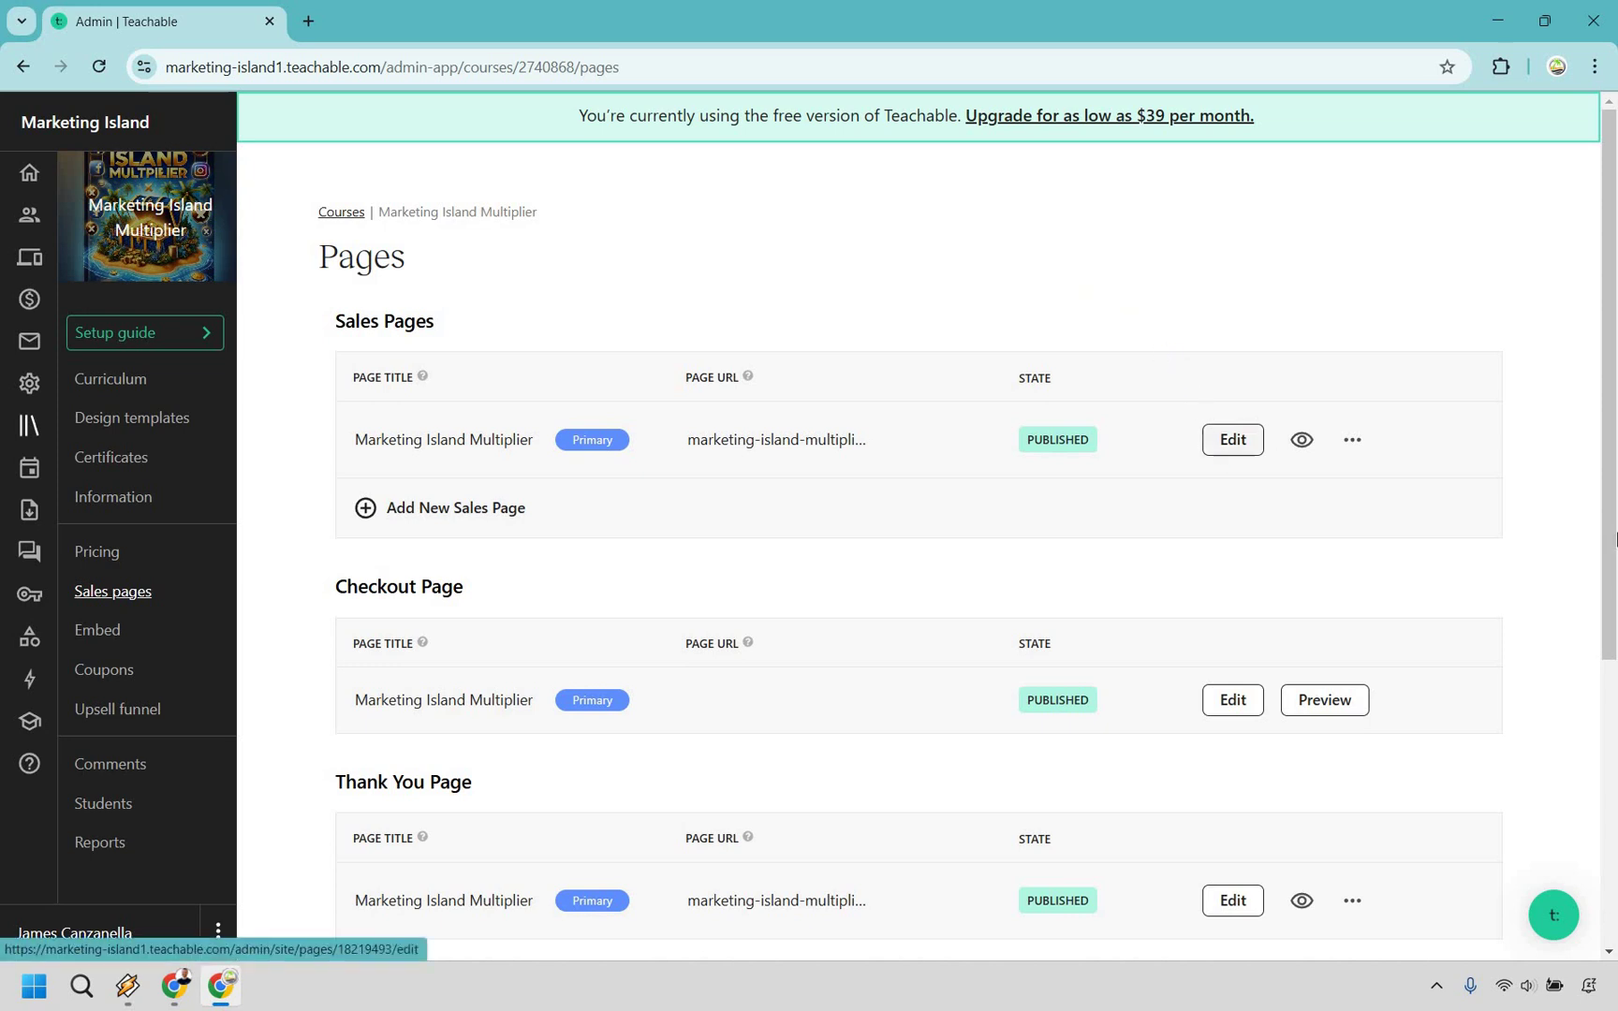
{"action": "left_click", "coordinate": [1232, 439]}
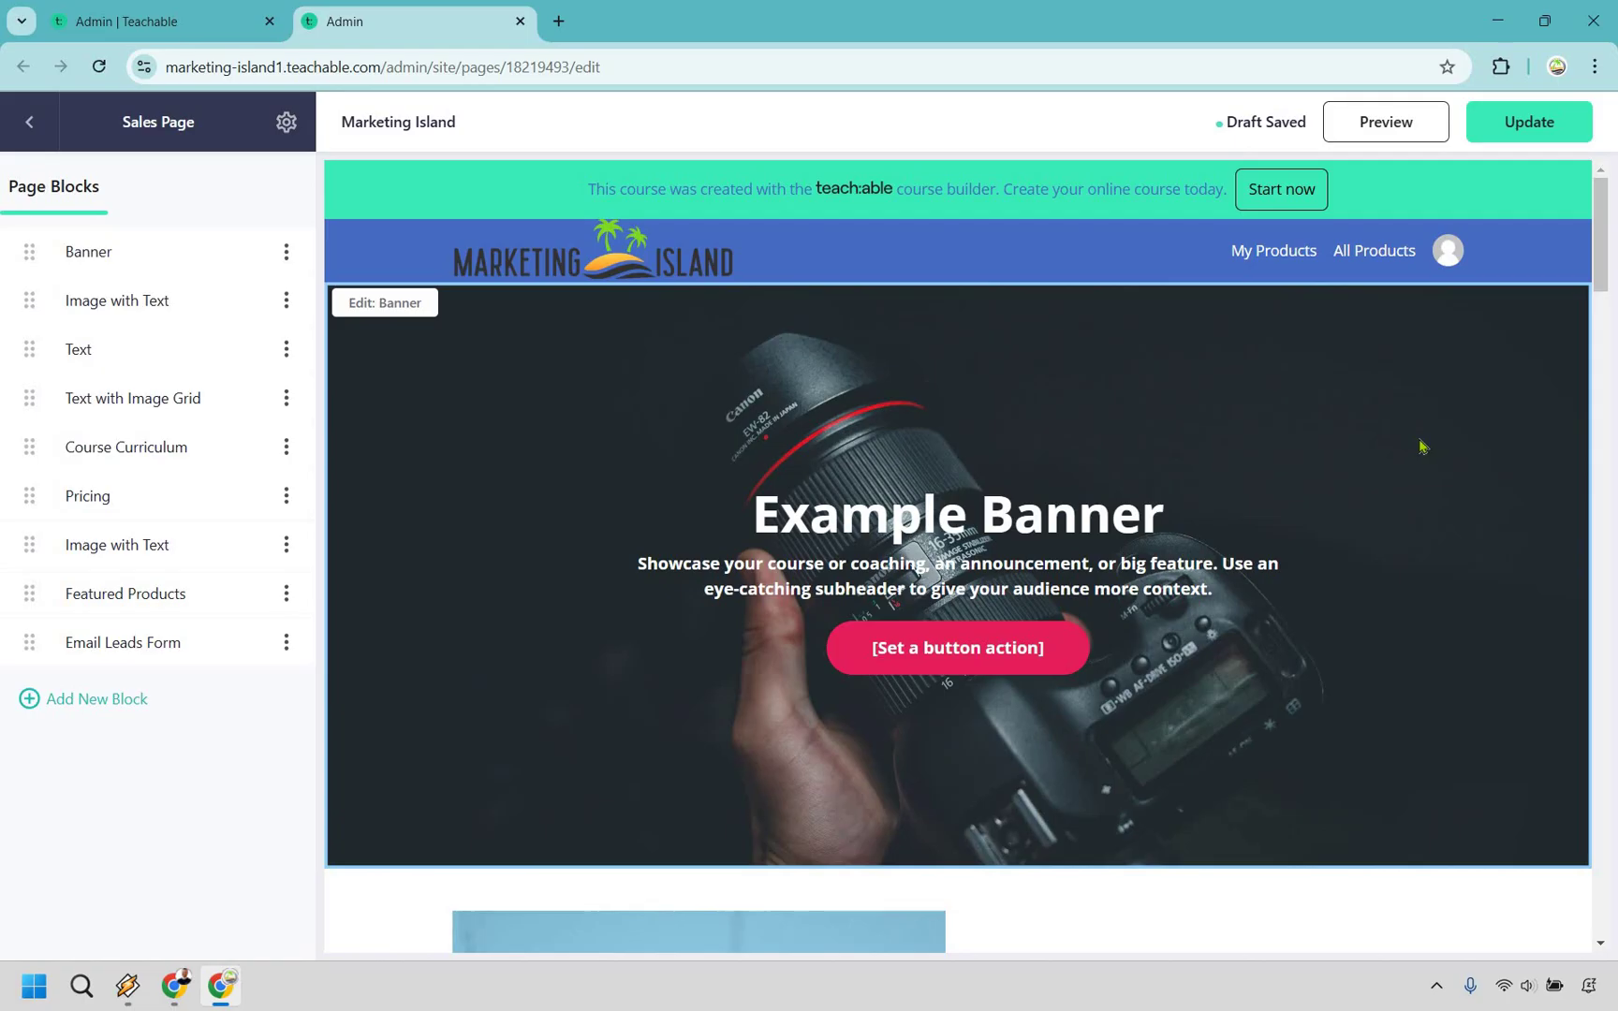
{"action": "scroll", "coordinate": [1420, 446], "scroll_direction": "down", "scroll_amount": 4}
{"action": "scroll", "coordinate": [1411, 473], "scroll_direction": "up", "scroll_amount": 4}
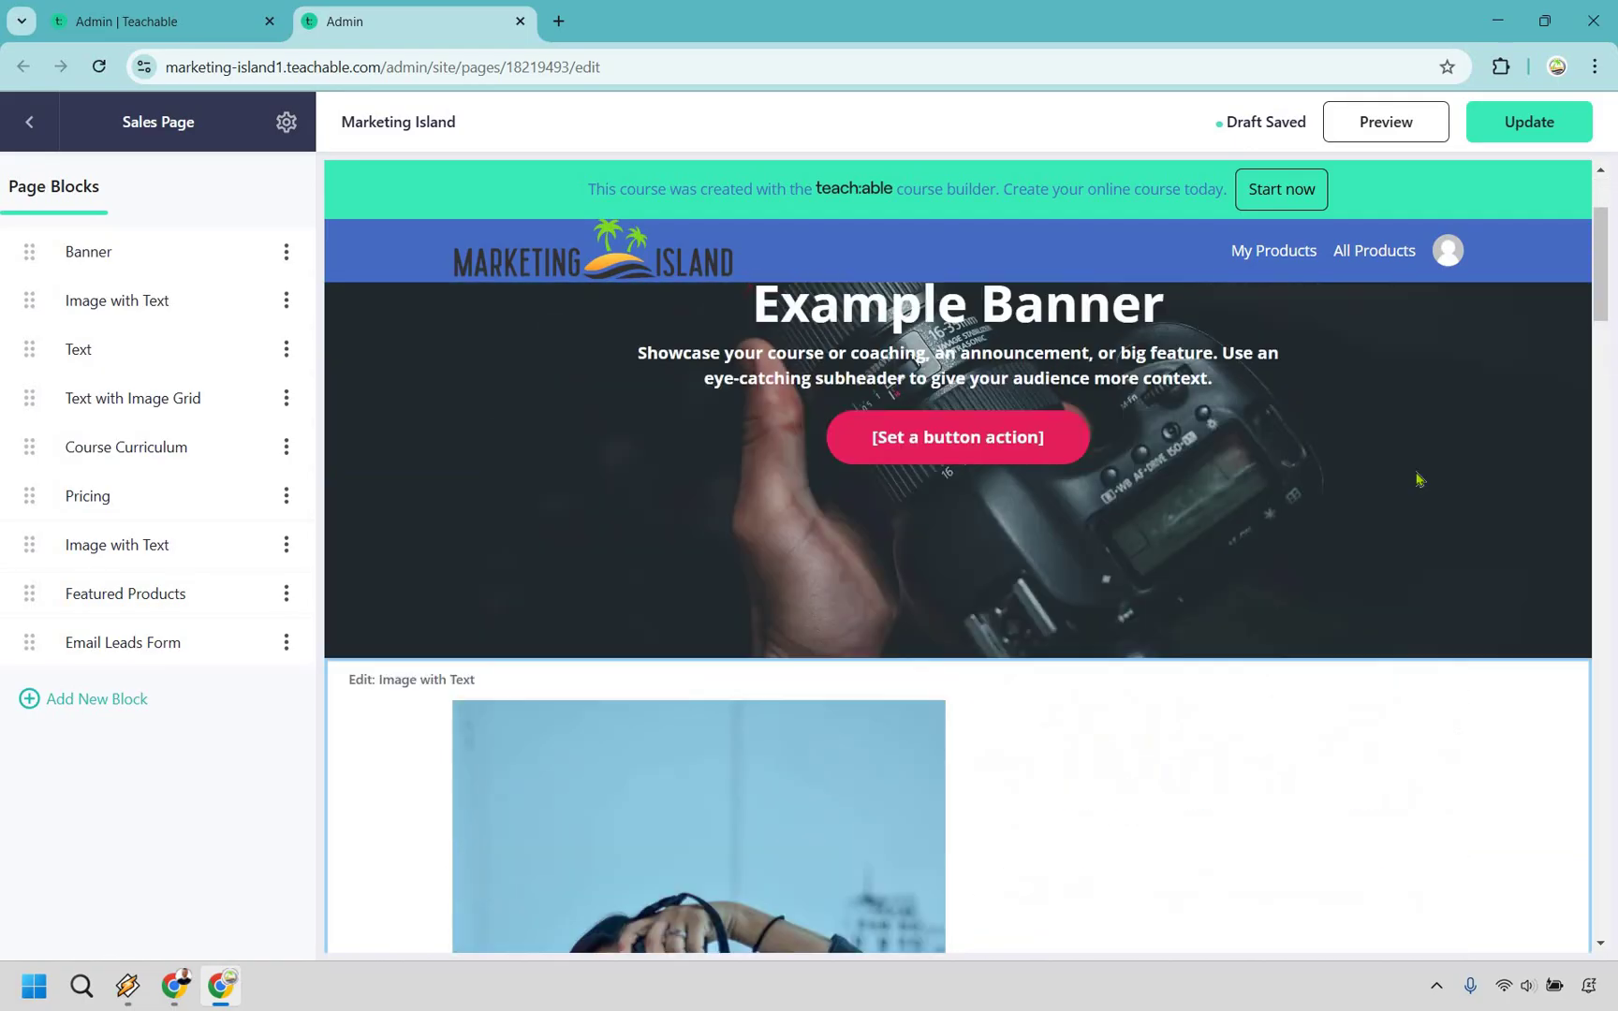
- Replace the sales page banner's heading with "The Best Course Ever"
{"action": "left_click", "coordinate": [1456, 404]}
{"action": "mouse_move", "coordinate": [174, 330]}
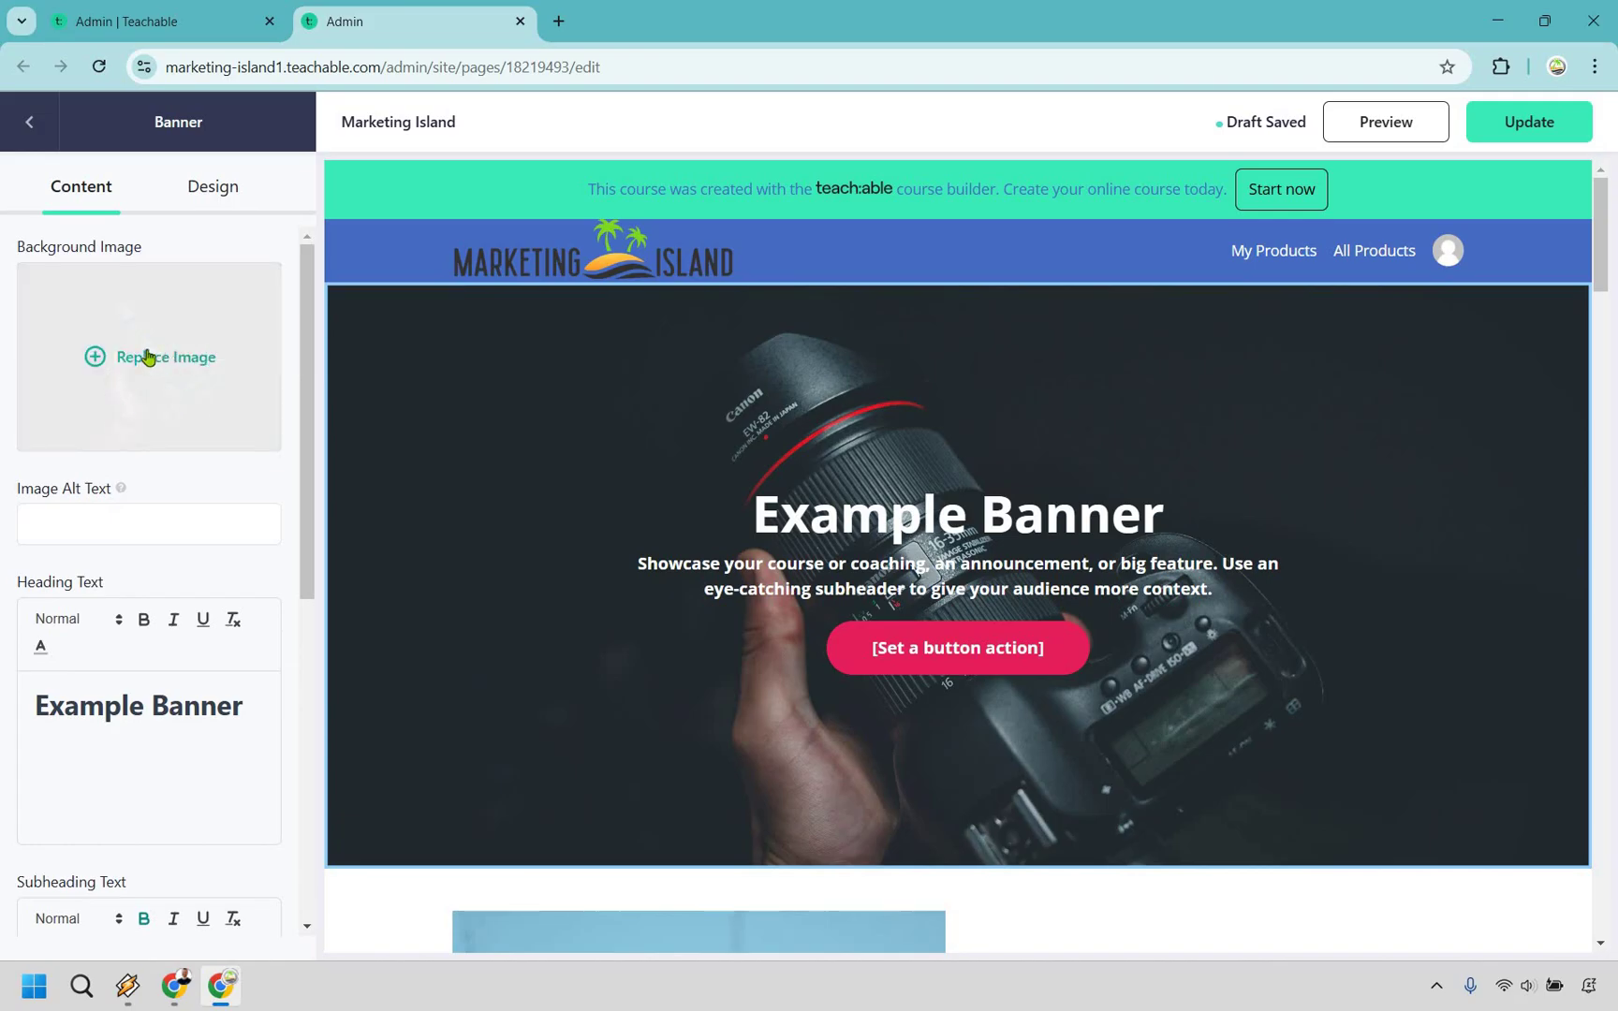
{"action": "scroll", "coordinate": [142, 500], "scroll_direction": "down", "scroll_amount": 2}
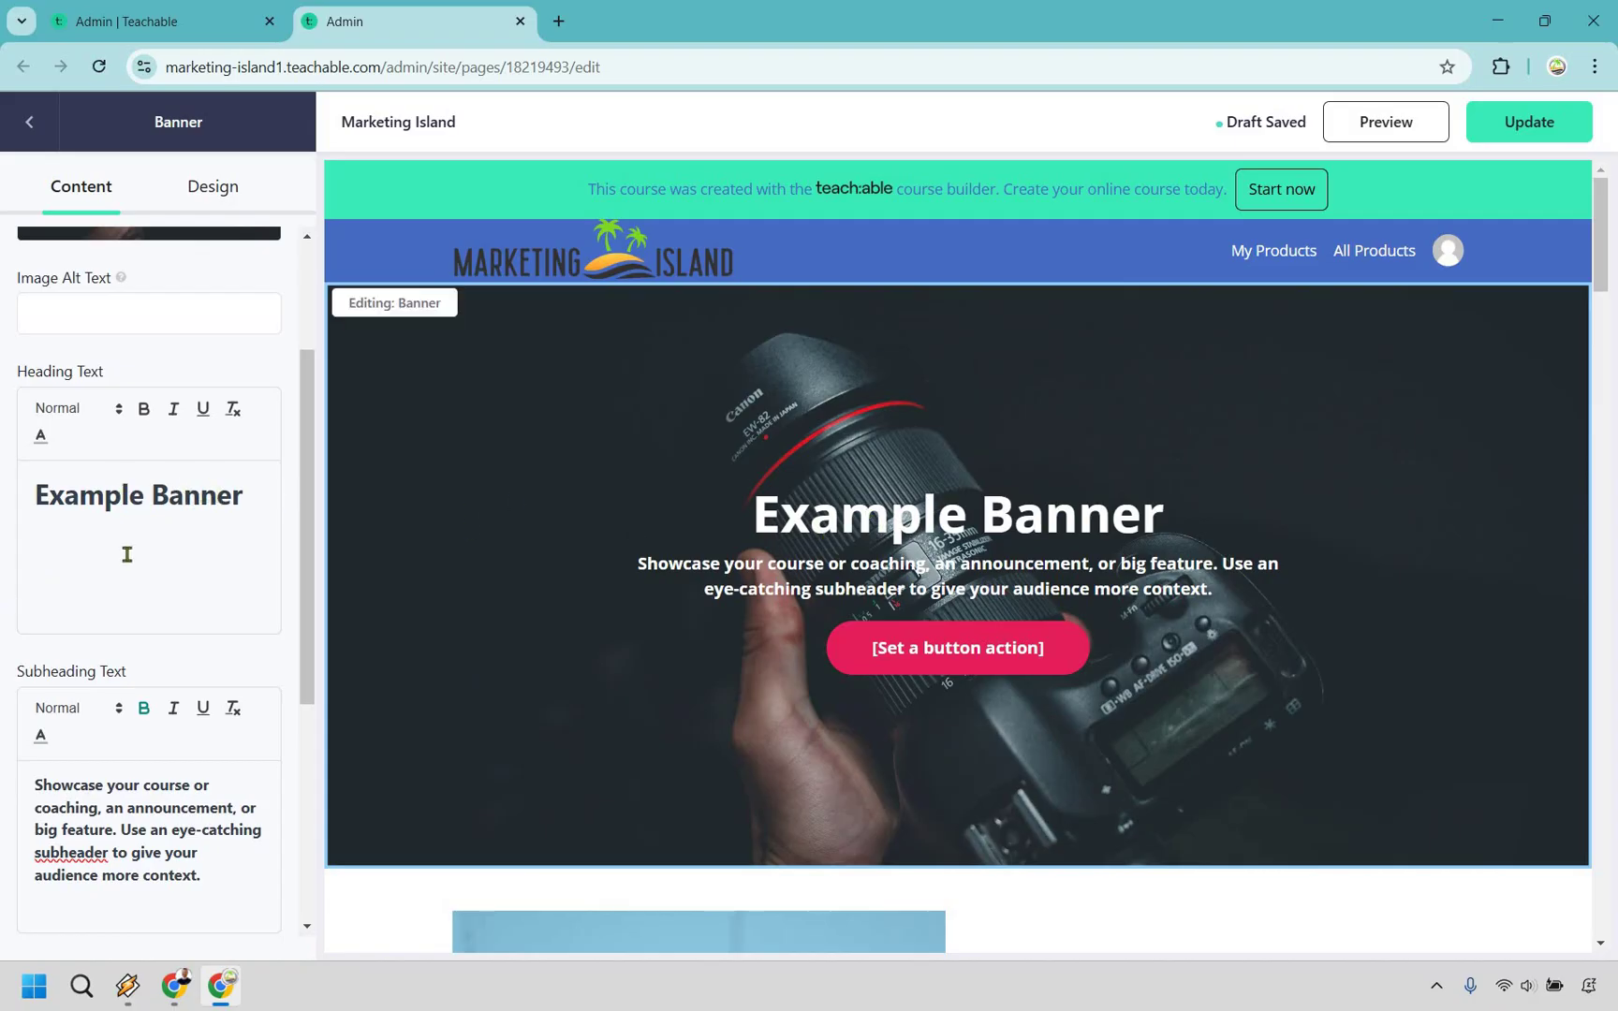
{"action": "triple_click", "coordinate": [214, 495]}
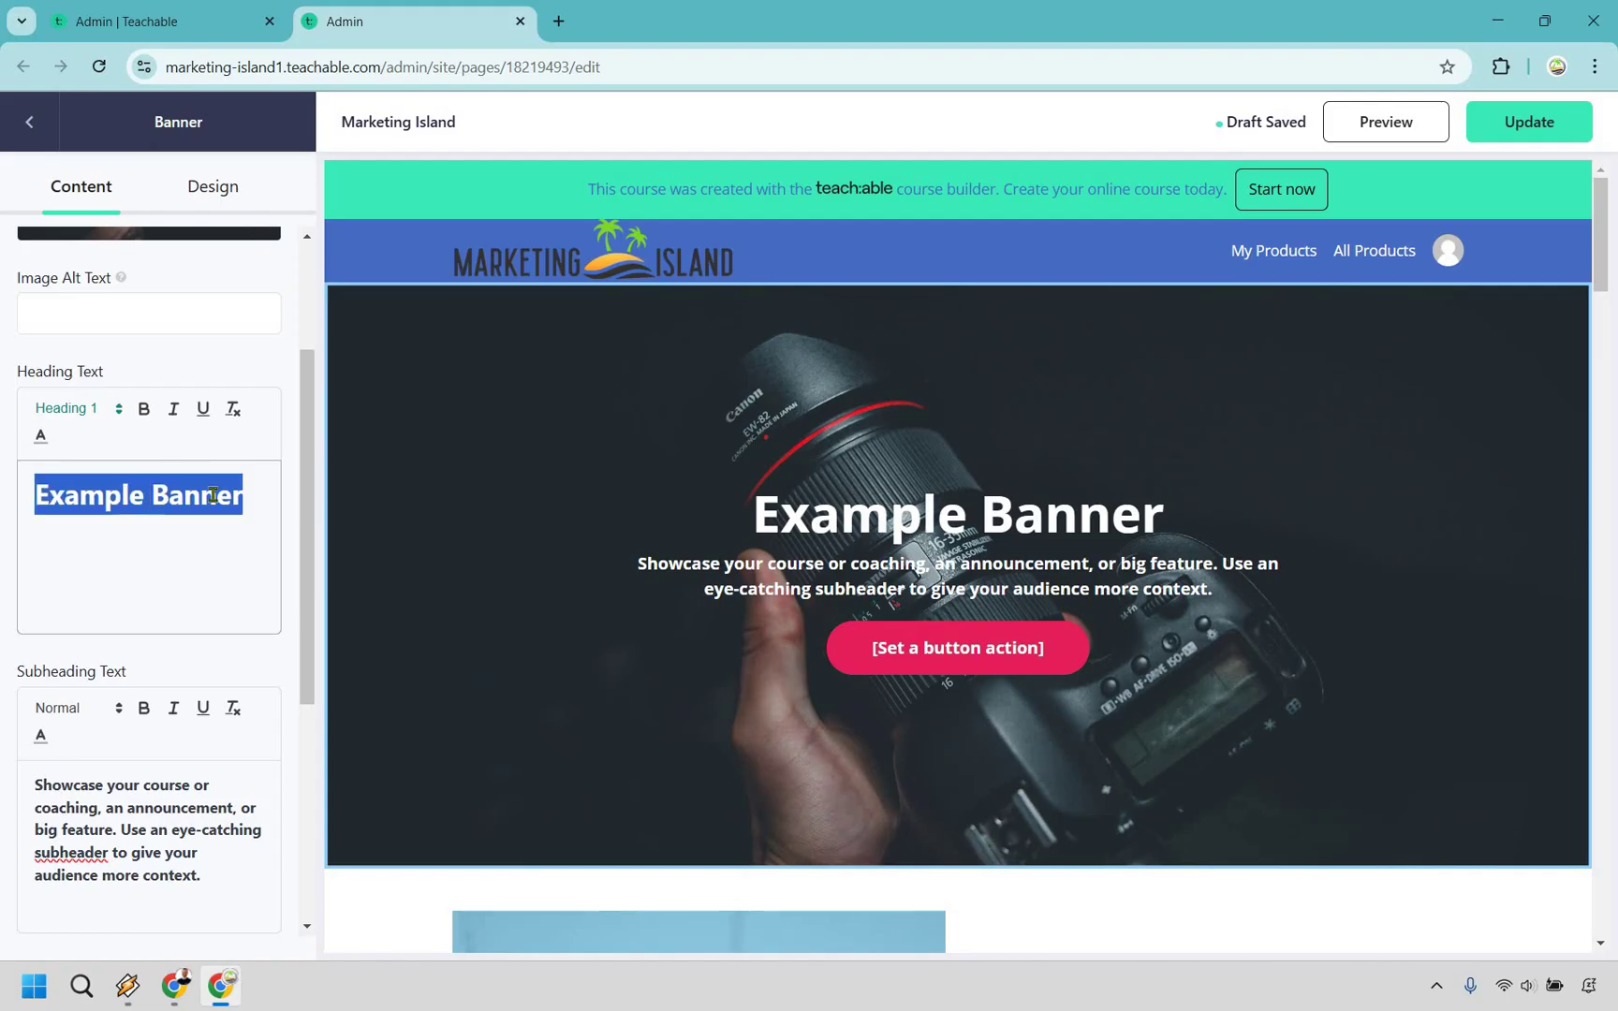
{"action": "type", "text": "The Best Co"}
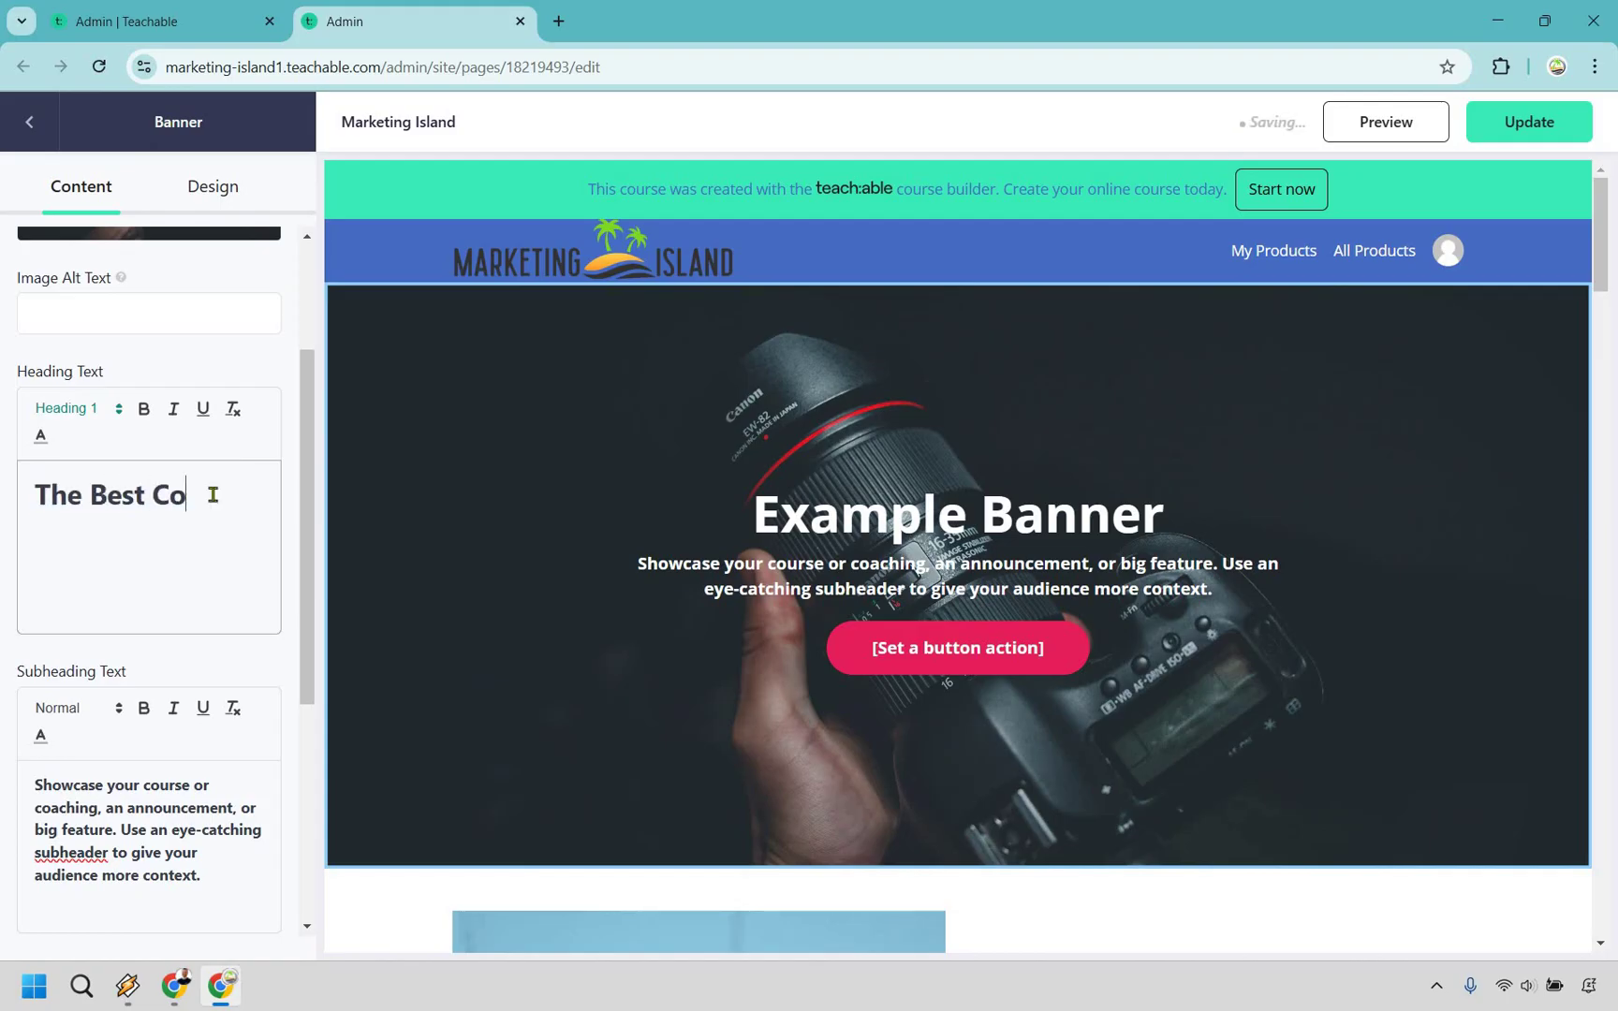
{"action": "type", "text": "urse Ever"}
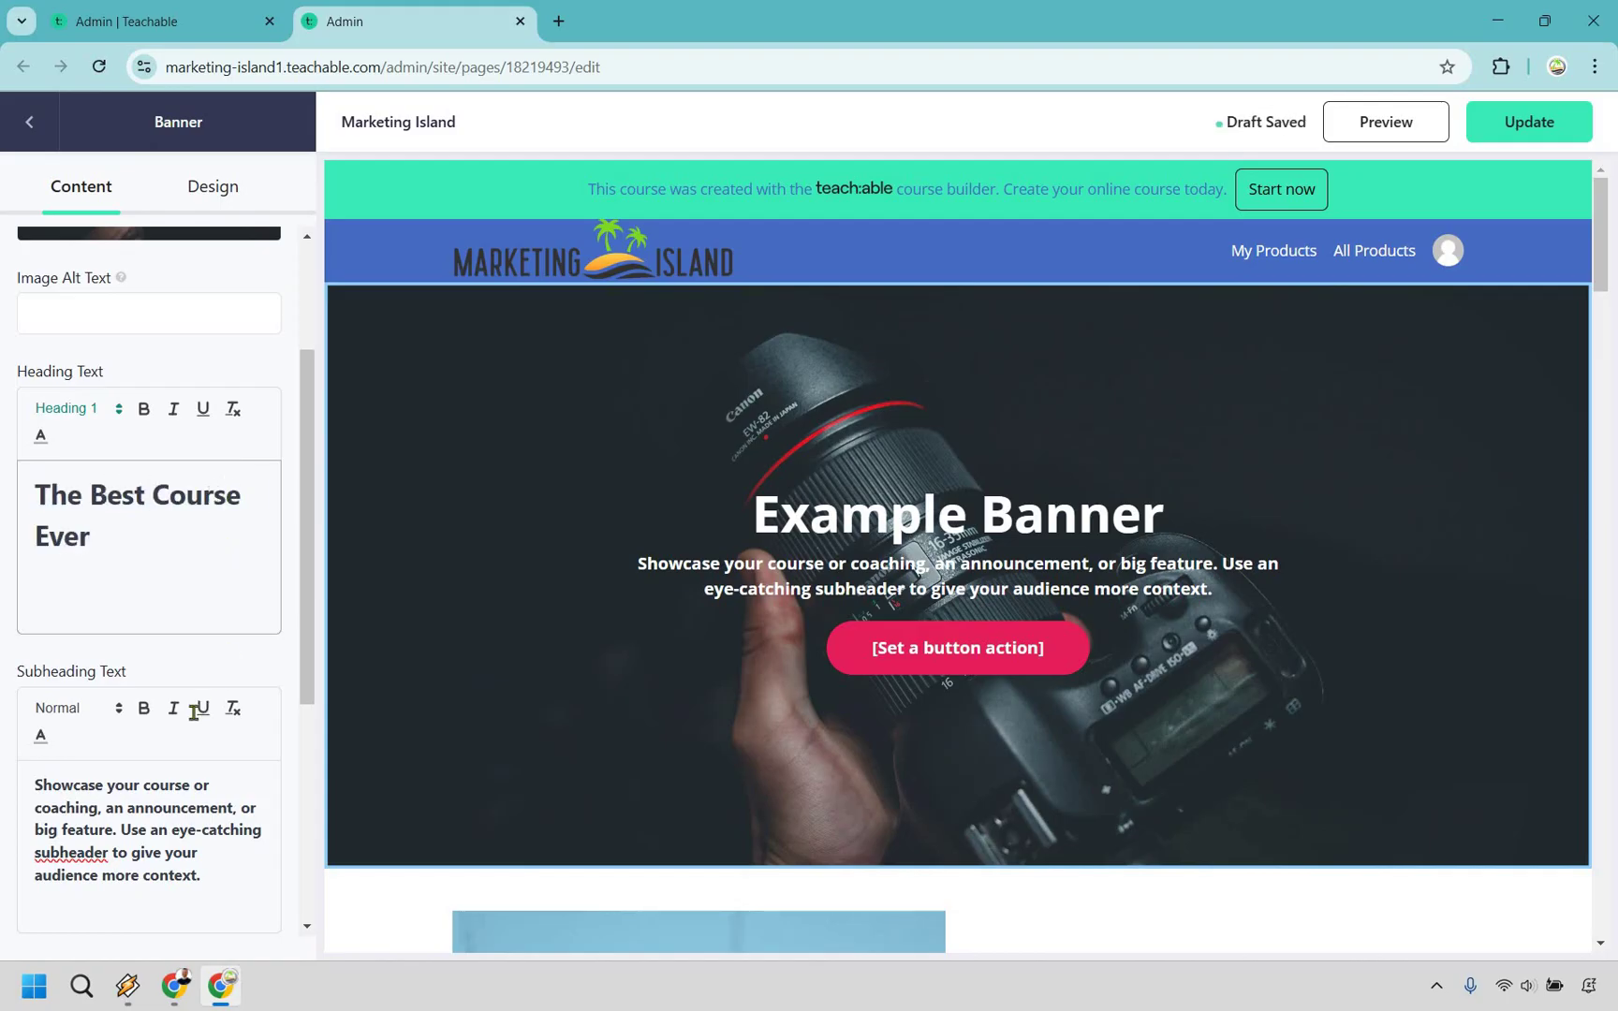
- Set the banner button's action to Go to Checkout page with the $97 pricing plan
{"action": "scroll", "coordinate": [159, 674], "scroll_direction": "down", "scroll_amount": 1}
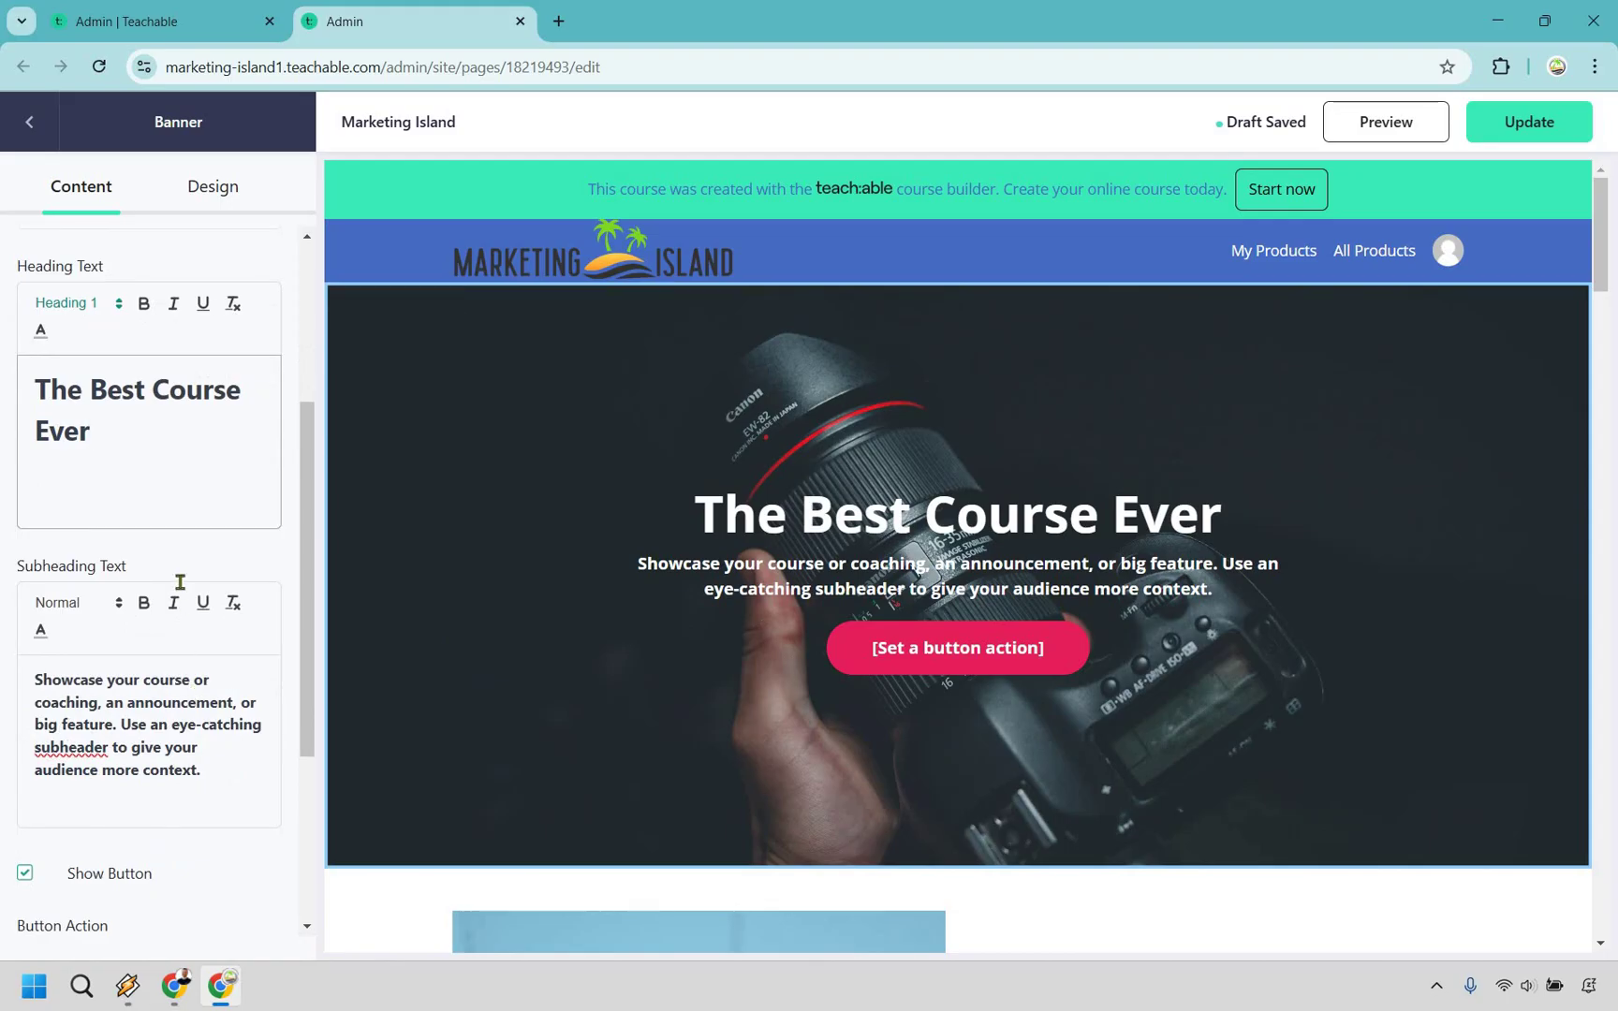
{"action": "scroll", "coordinate": [176, 582], "scroll_direction": "down", "scroll_amount": 2}
{"action": "scroll", "coordinate": [151, 697], "scroll_direction": "down", "scroll_amount": 1}
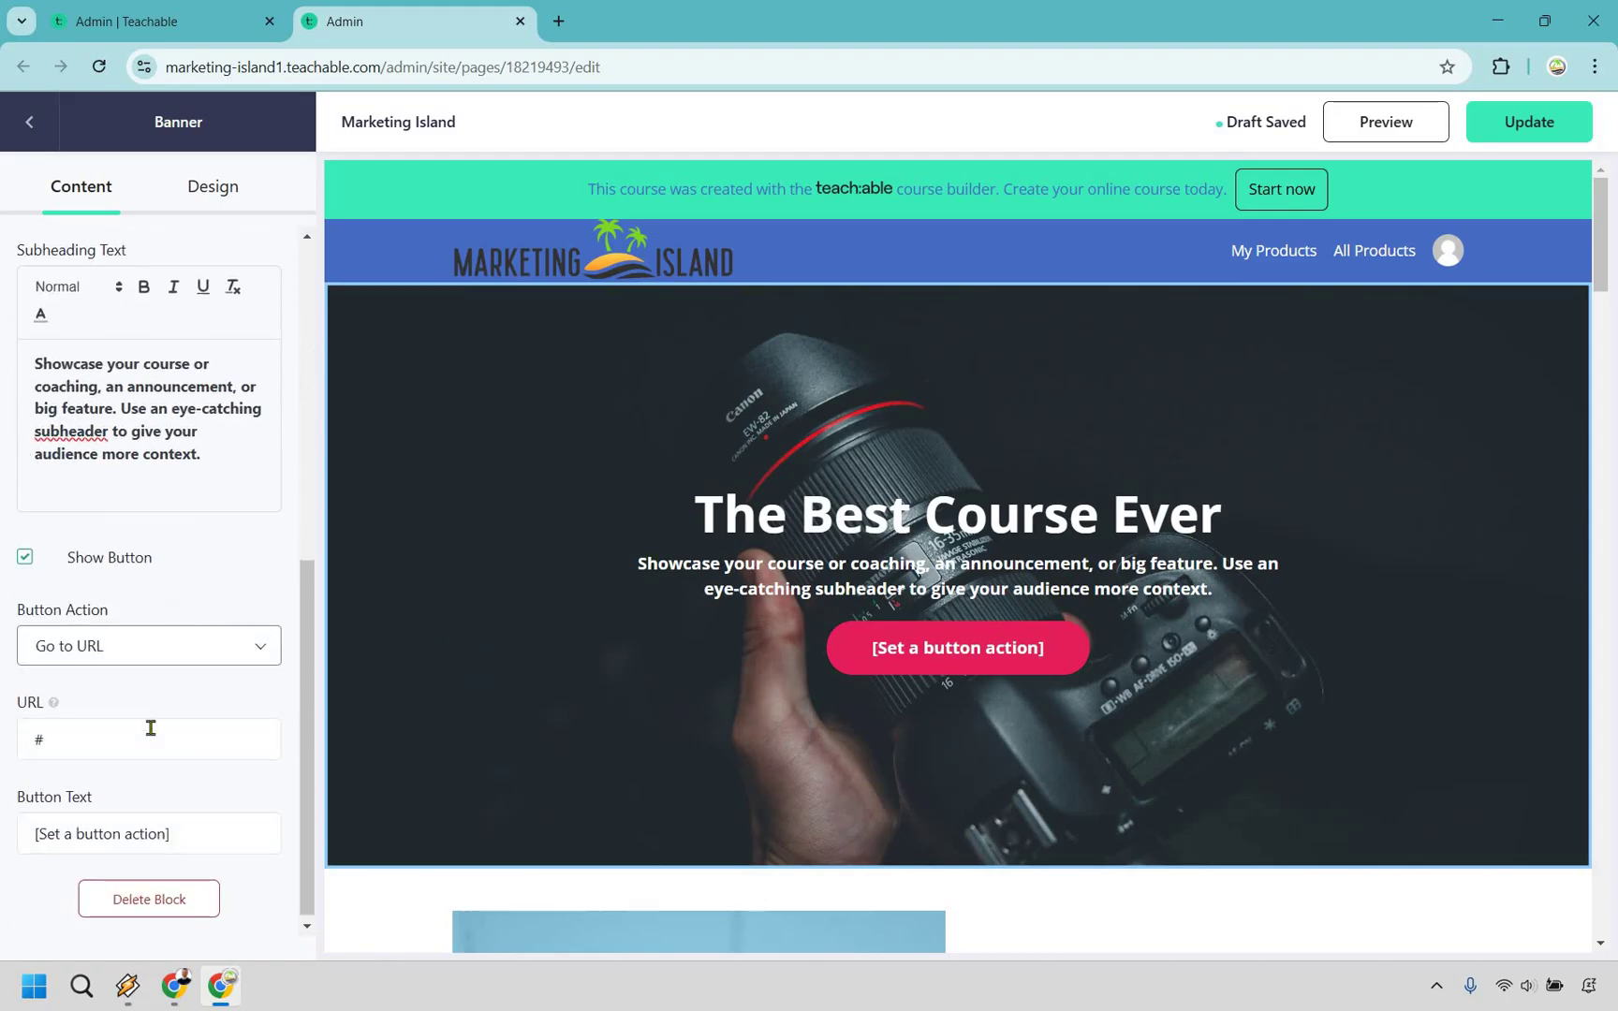
{"action": "left_click", "coordinate": [169, 653]}
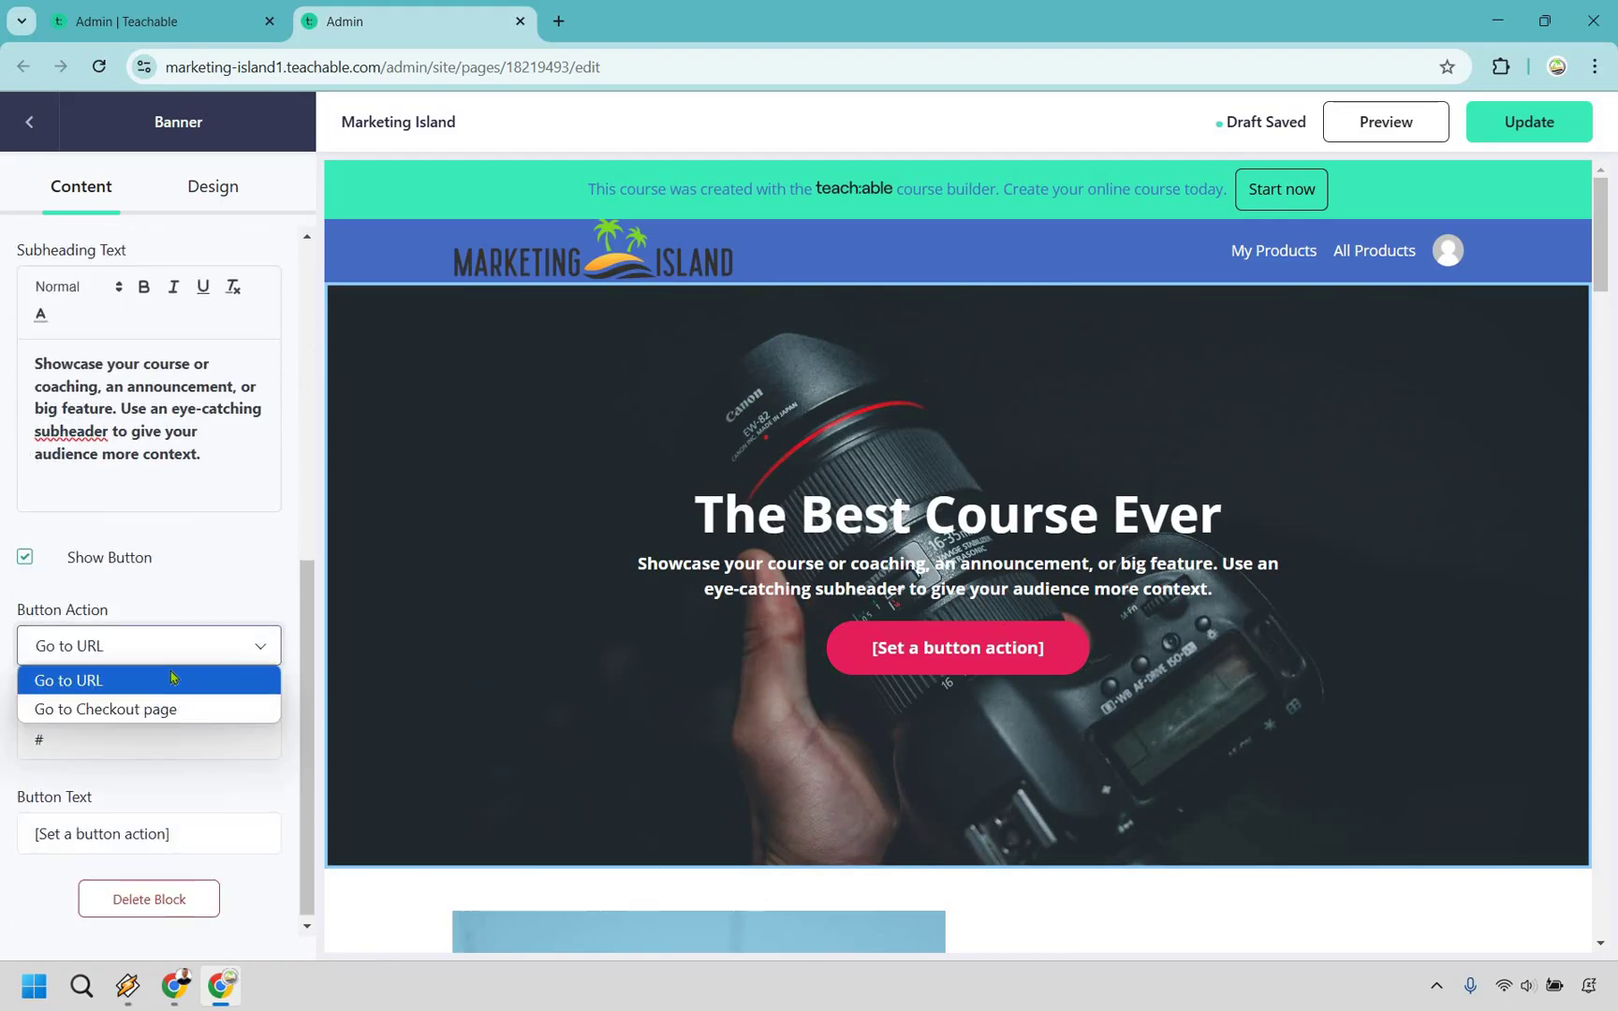
{"action": "left_click", "coordinate": [134, 709]}
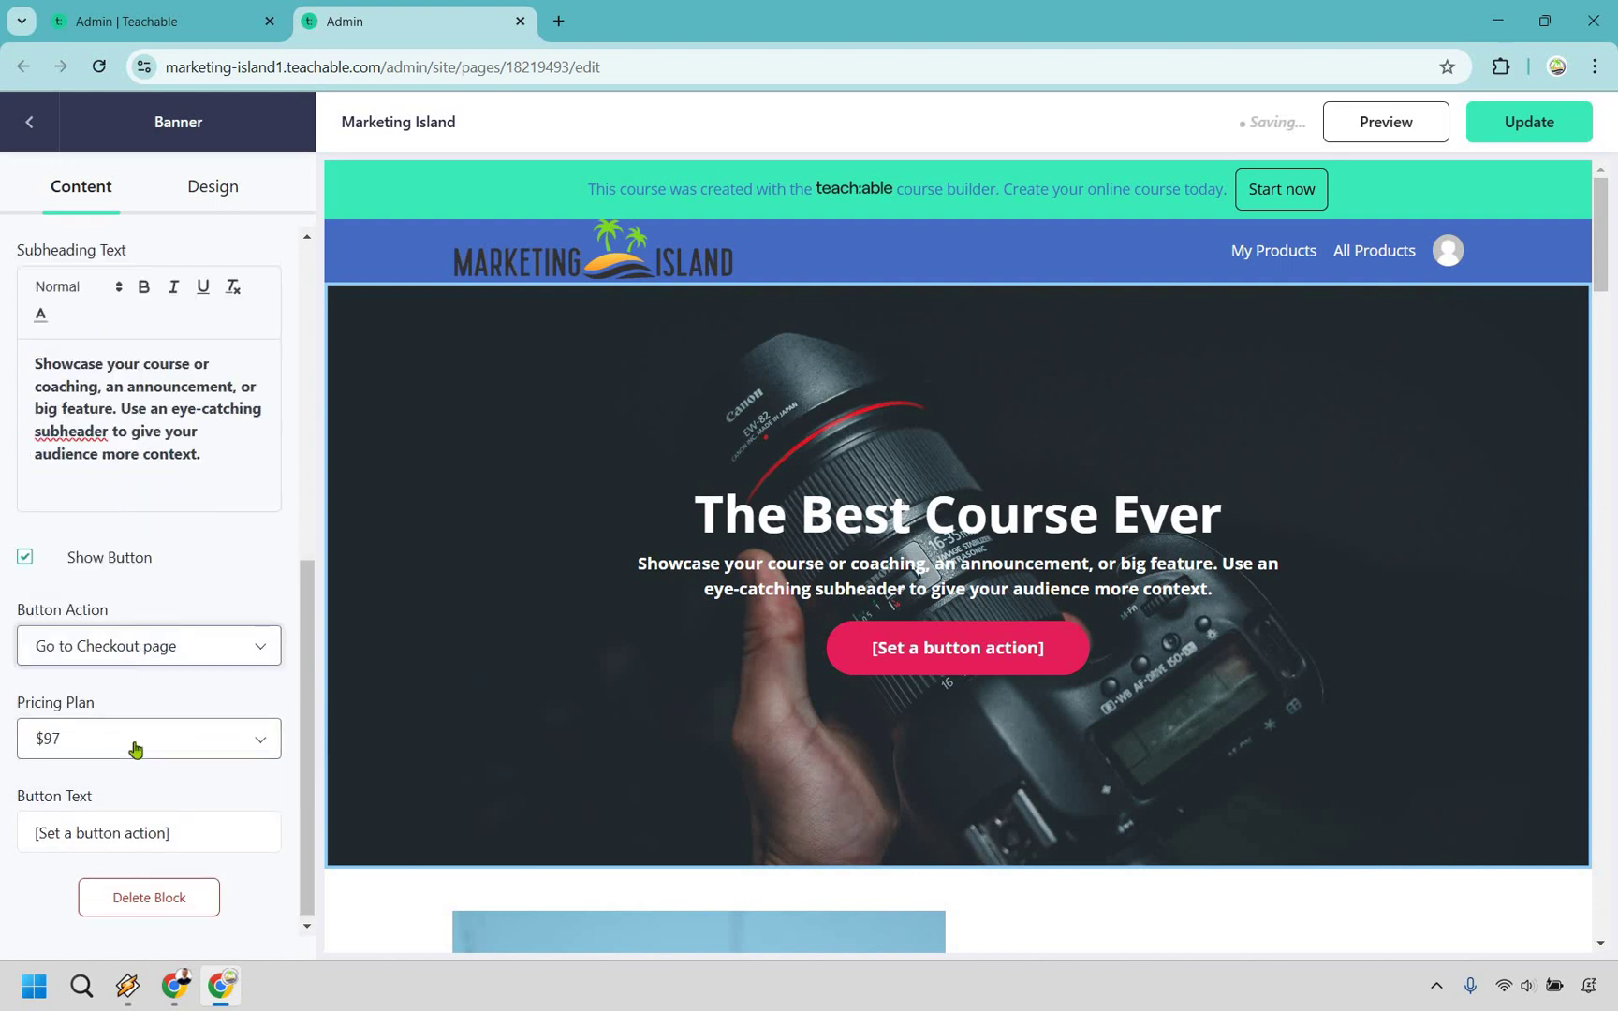
{"action": "left_click", "coordinate": [174, 740]}
{"action": "left_click", "coordinate": [215, 796]}
- Change the banner button's text to "Click Here To Buy Now" and publish the updated sales page
{"action": "triple_click", "coordinate": [214, 822]}
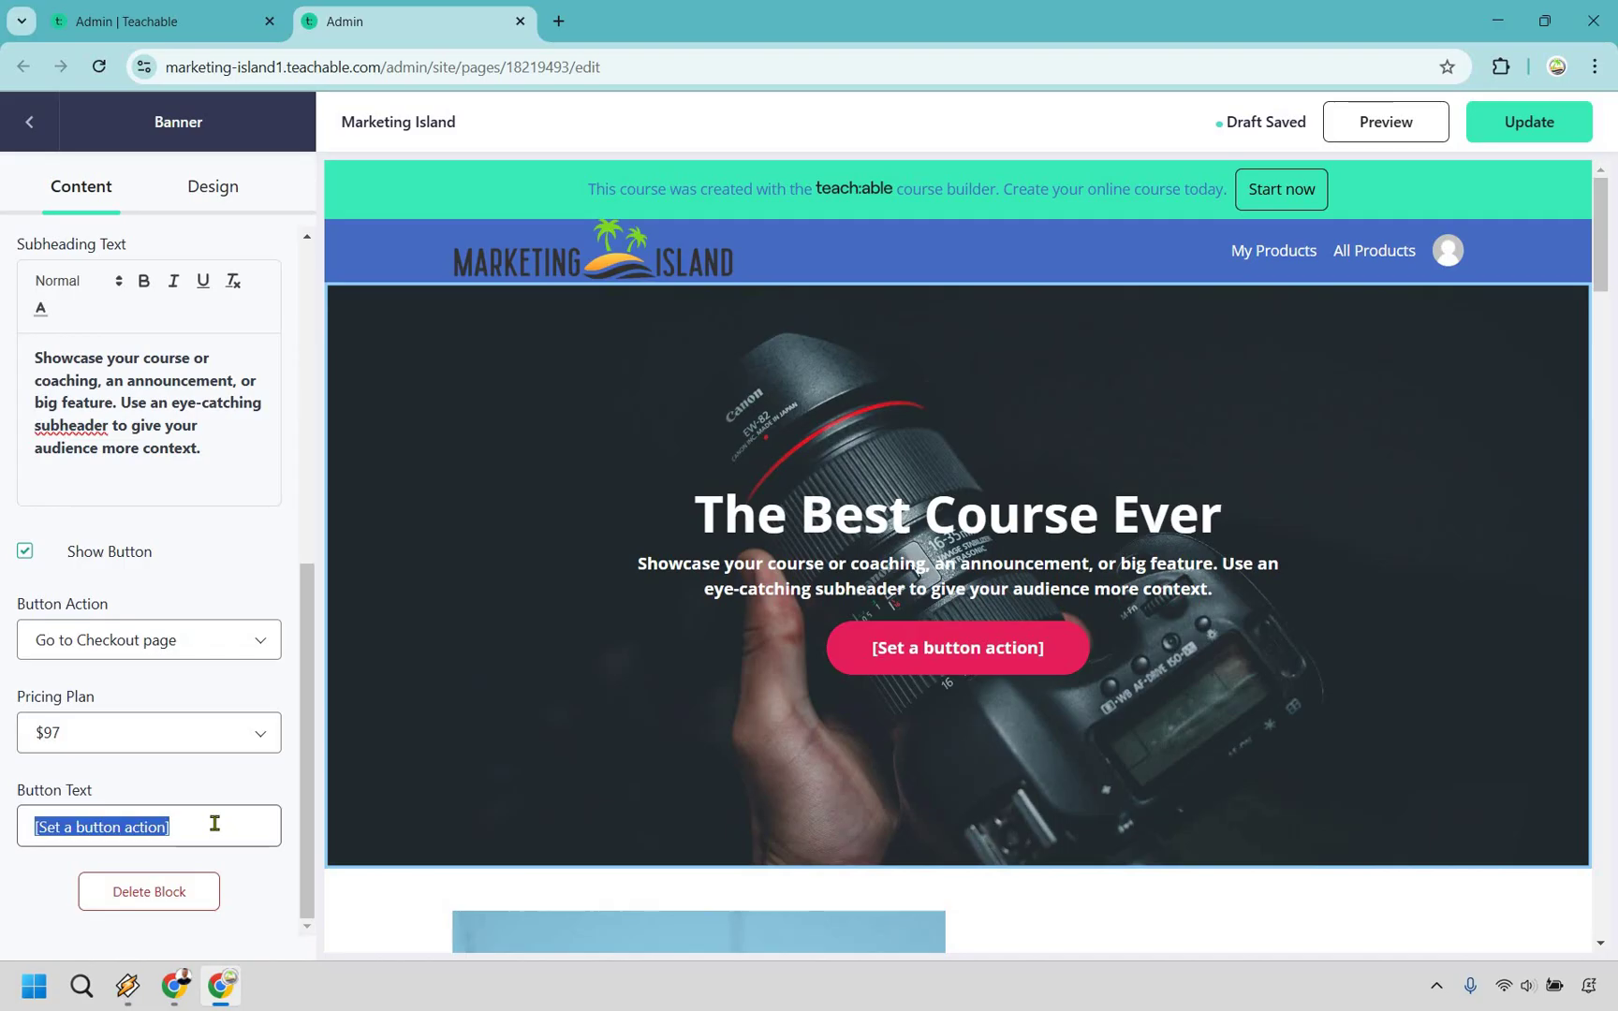
{"action": "type", "text": "Click Here"}
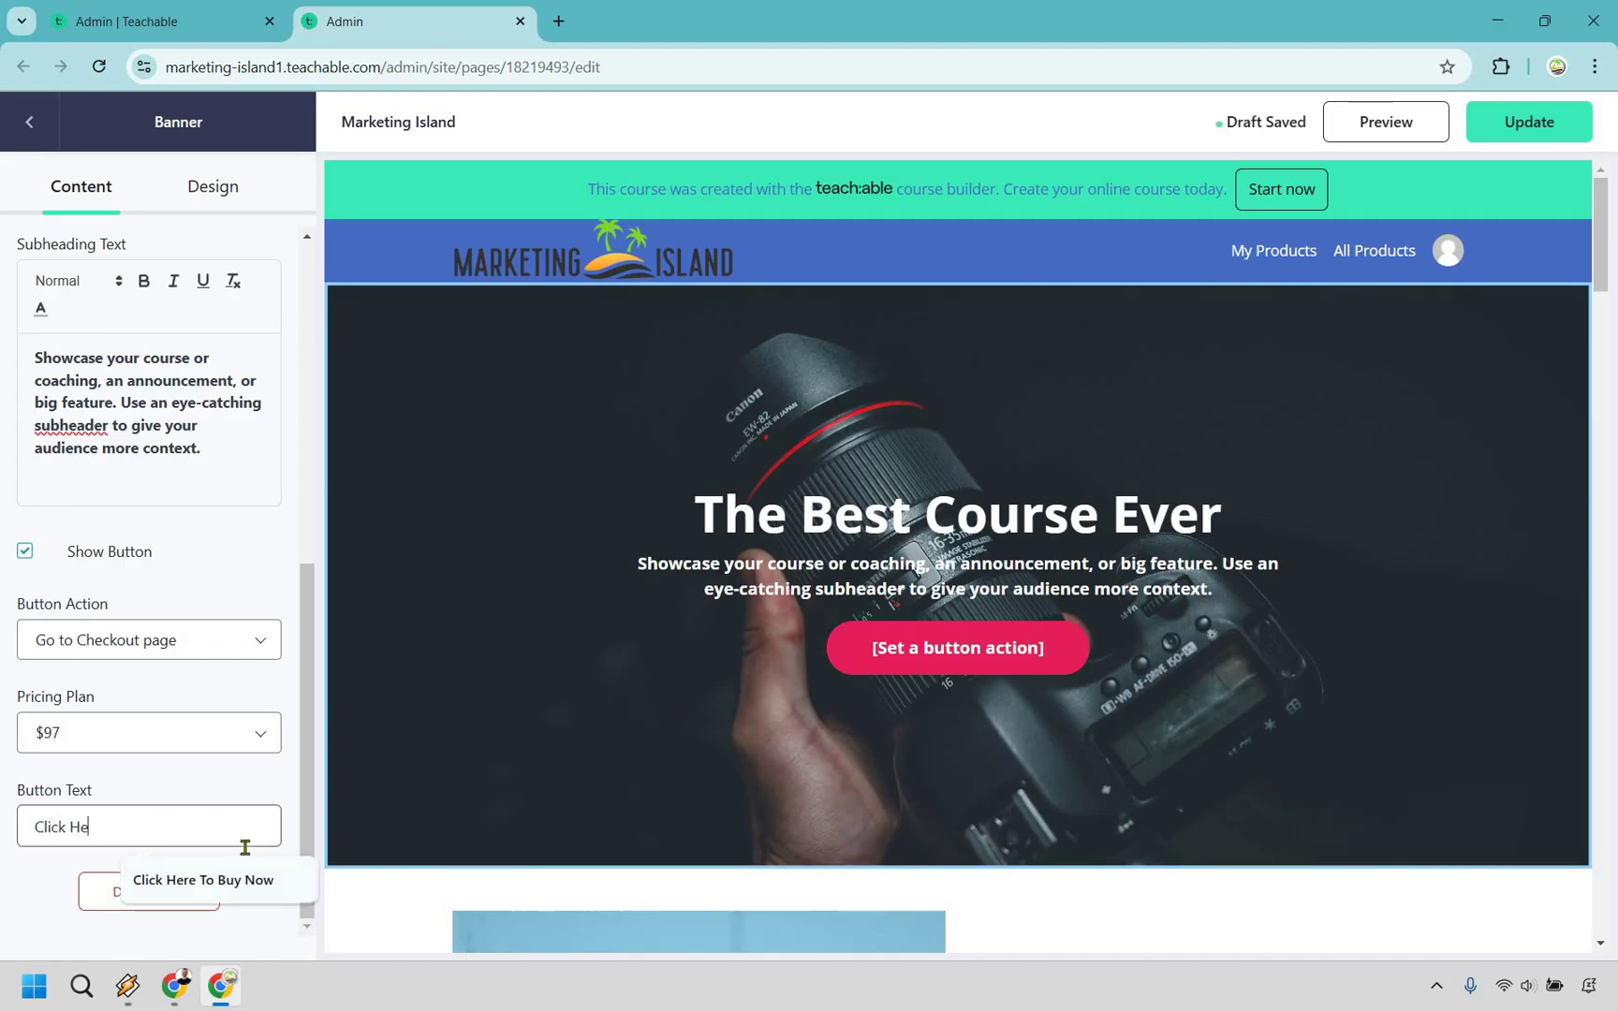
{"action": "left_click", "coordinate": [251, 885]}
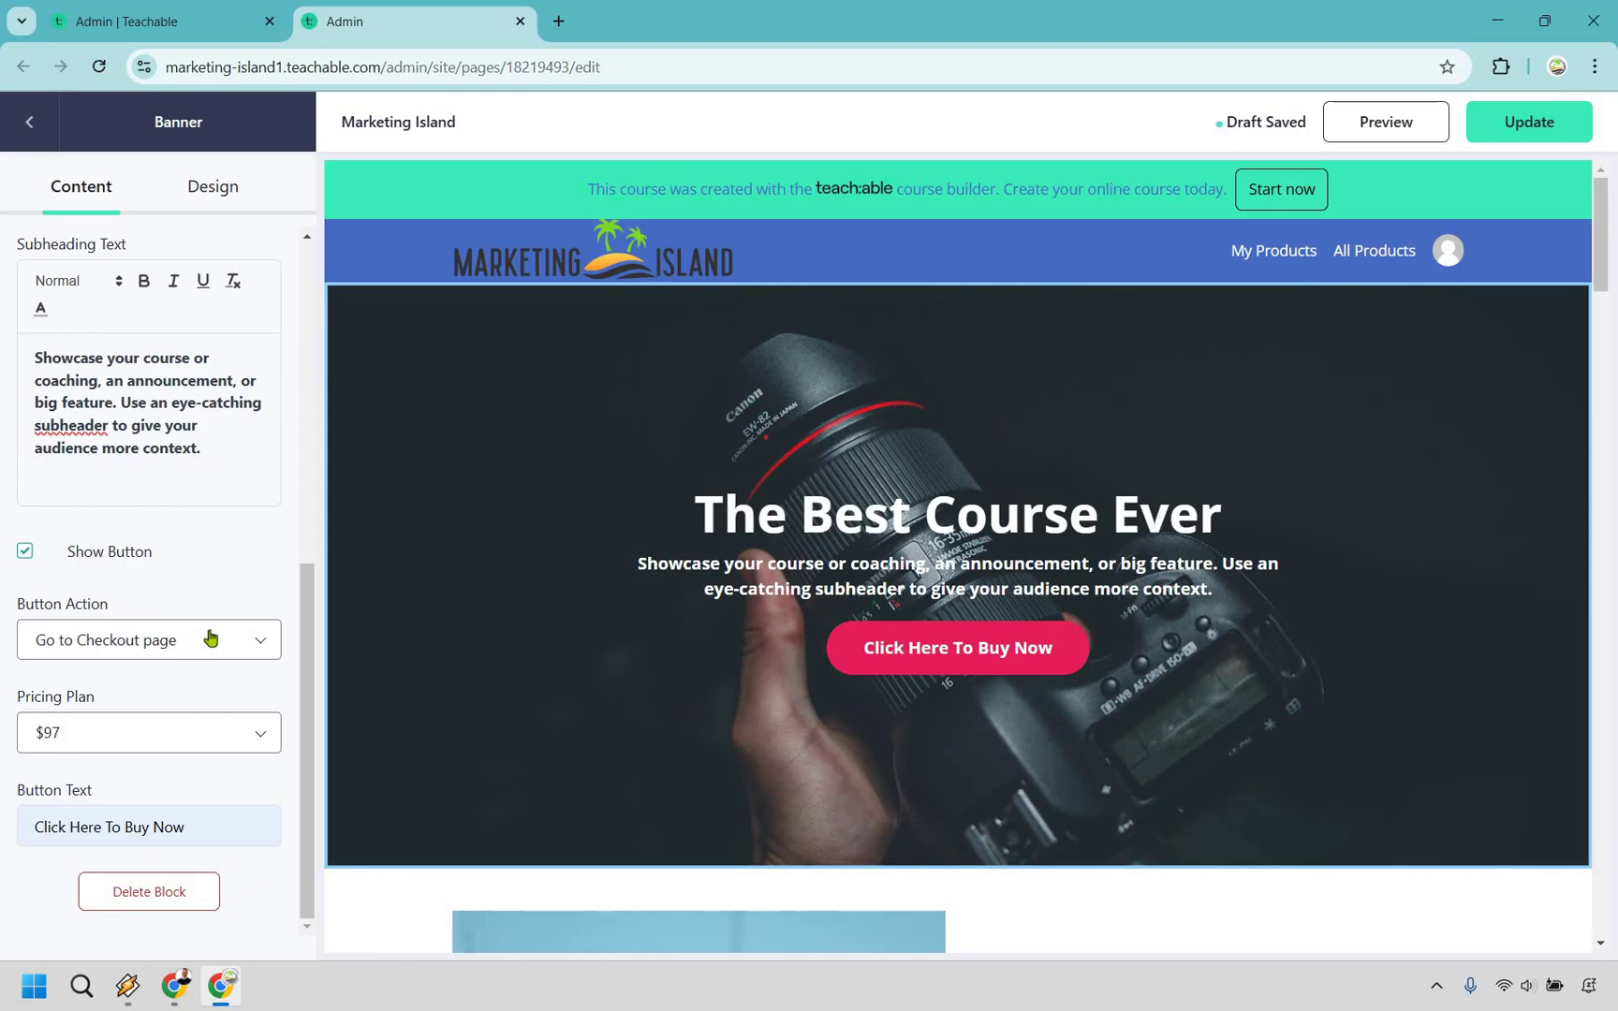
{"action": "left_click", "coordinate": [1576, 139]}
- Review the banner's design settings for background, text alignment, button and padding, and return to the page's block list
{"action": "left_click", "coordinate": [229, 197]}
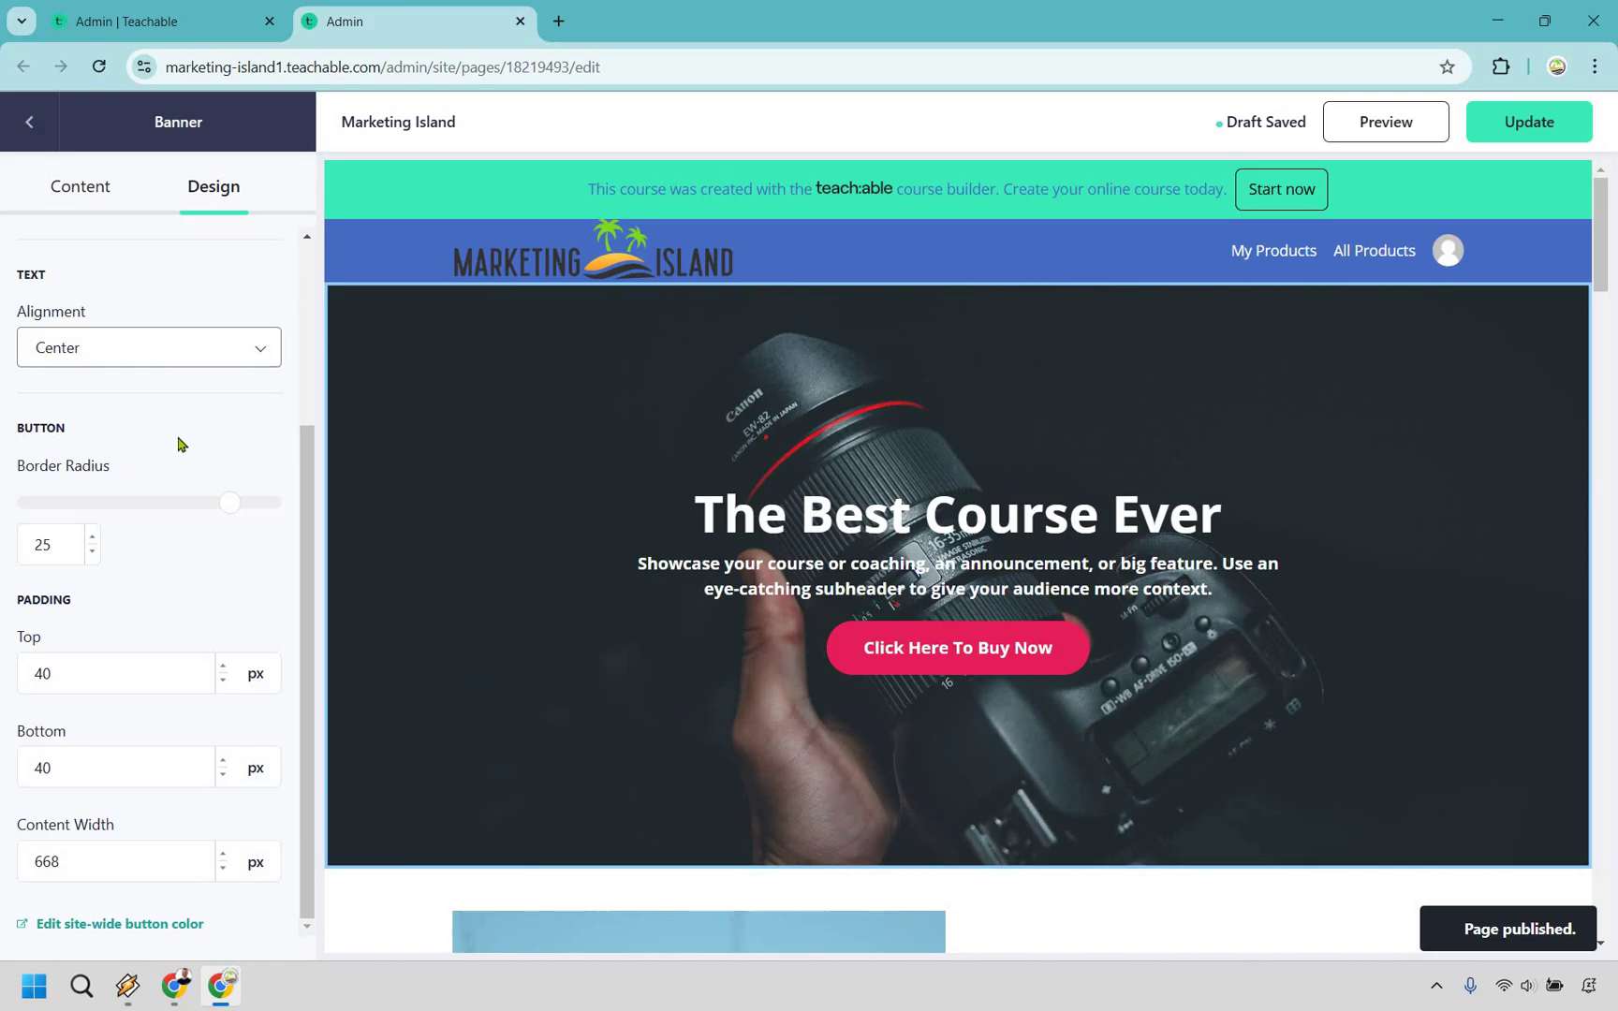
{"action": "scroll", "coordinate": [177, 440], "scroll_direction": "up", "scroll_amount": 3}
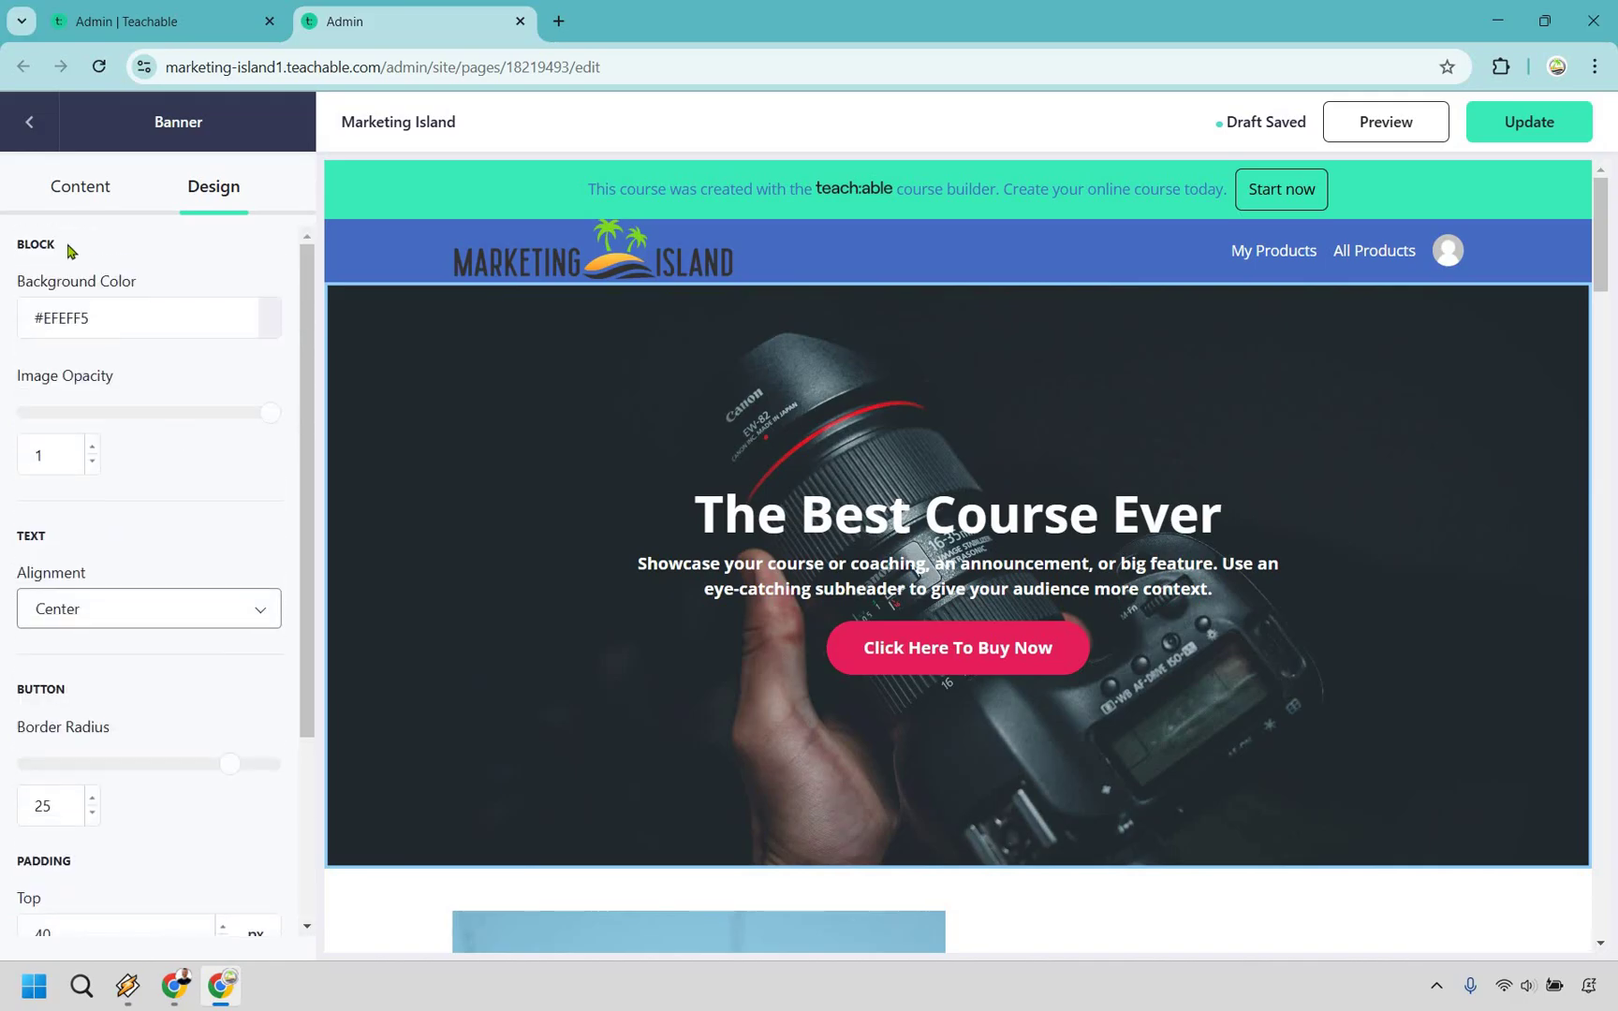
{"action": "left_click", "coordinate": [29, 123]}
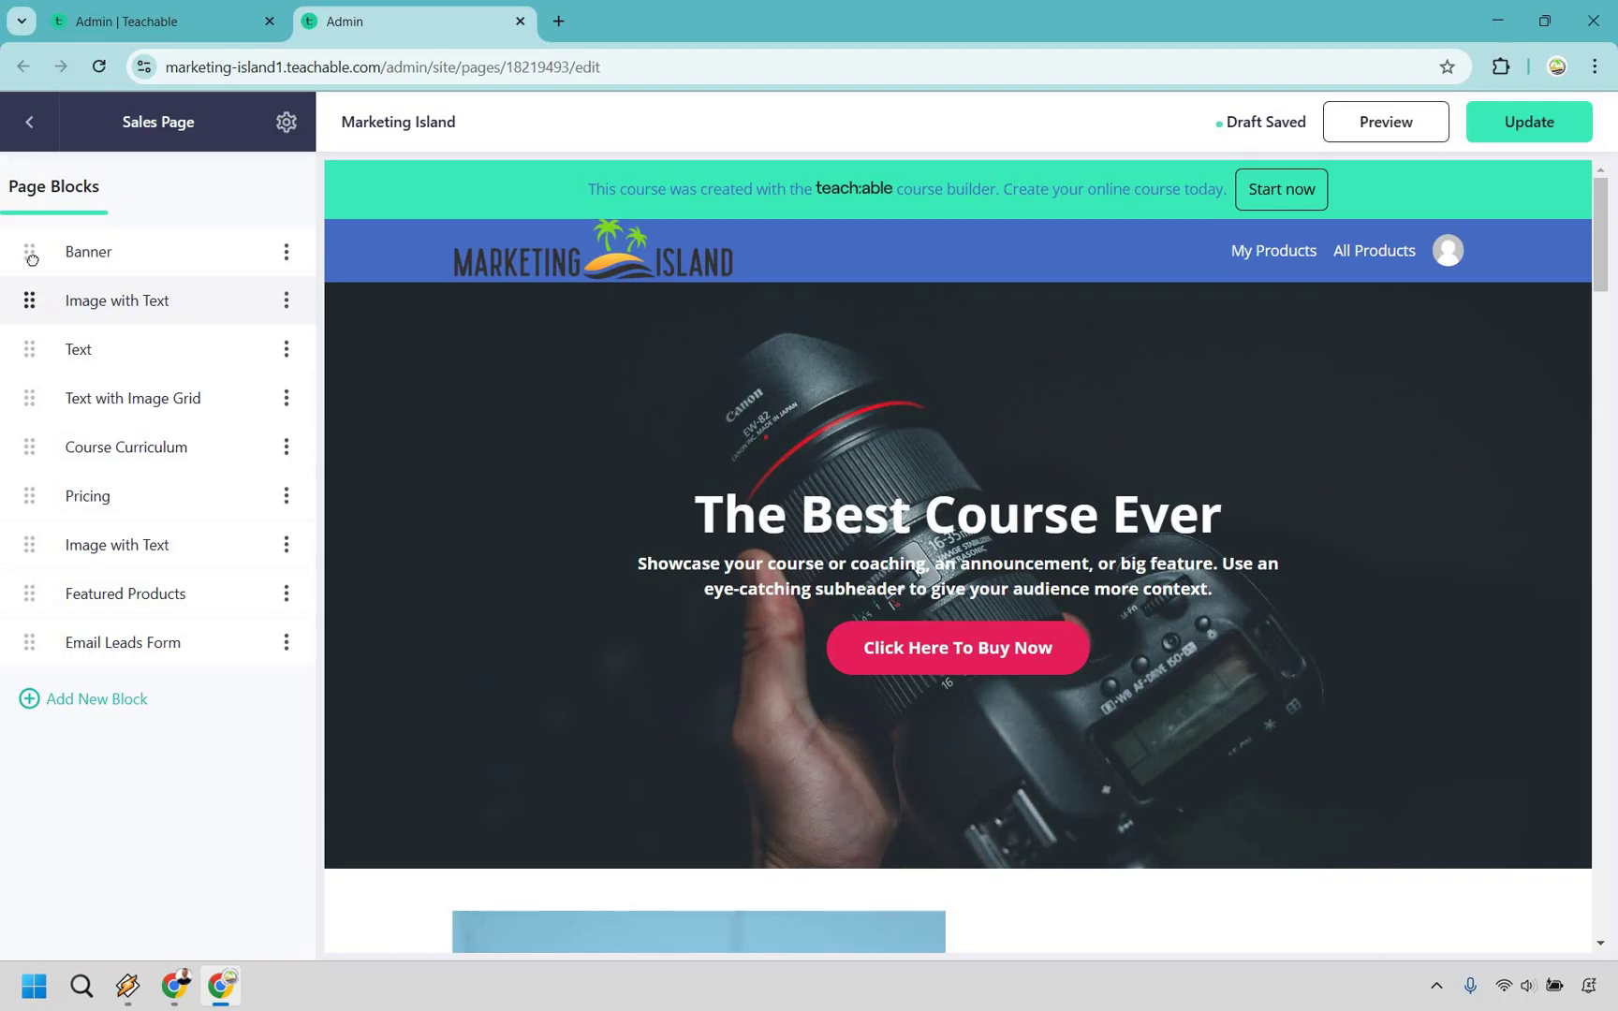
- Try moving the Banner block below the first Image with Text block and restore it to the top of the page
{"action": "left_click_drag", "start_coordinate": [33, 252], "coordinate": [35, 252]}
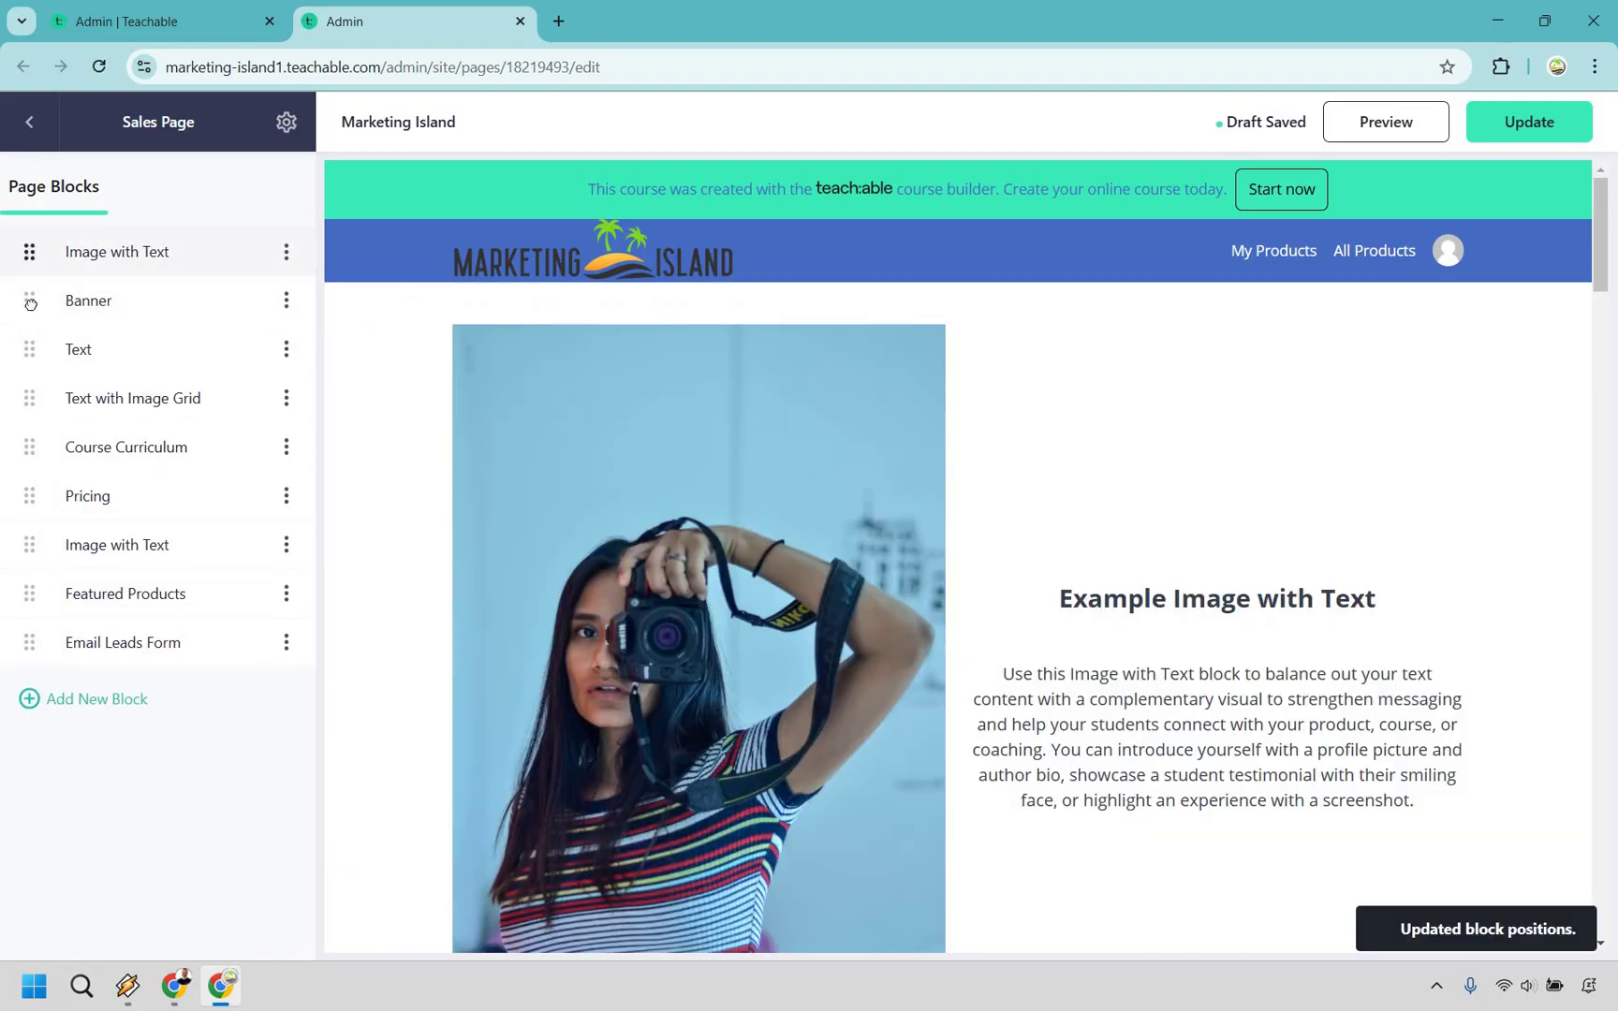
{"action": "left_click_drag", "start_coordinate": [33, 309], "coordinate": [31, 249]}
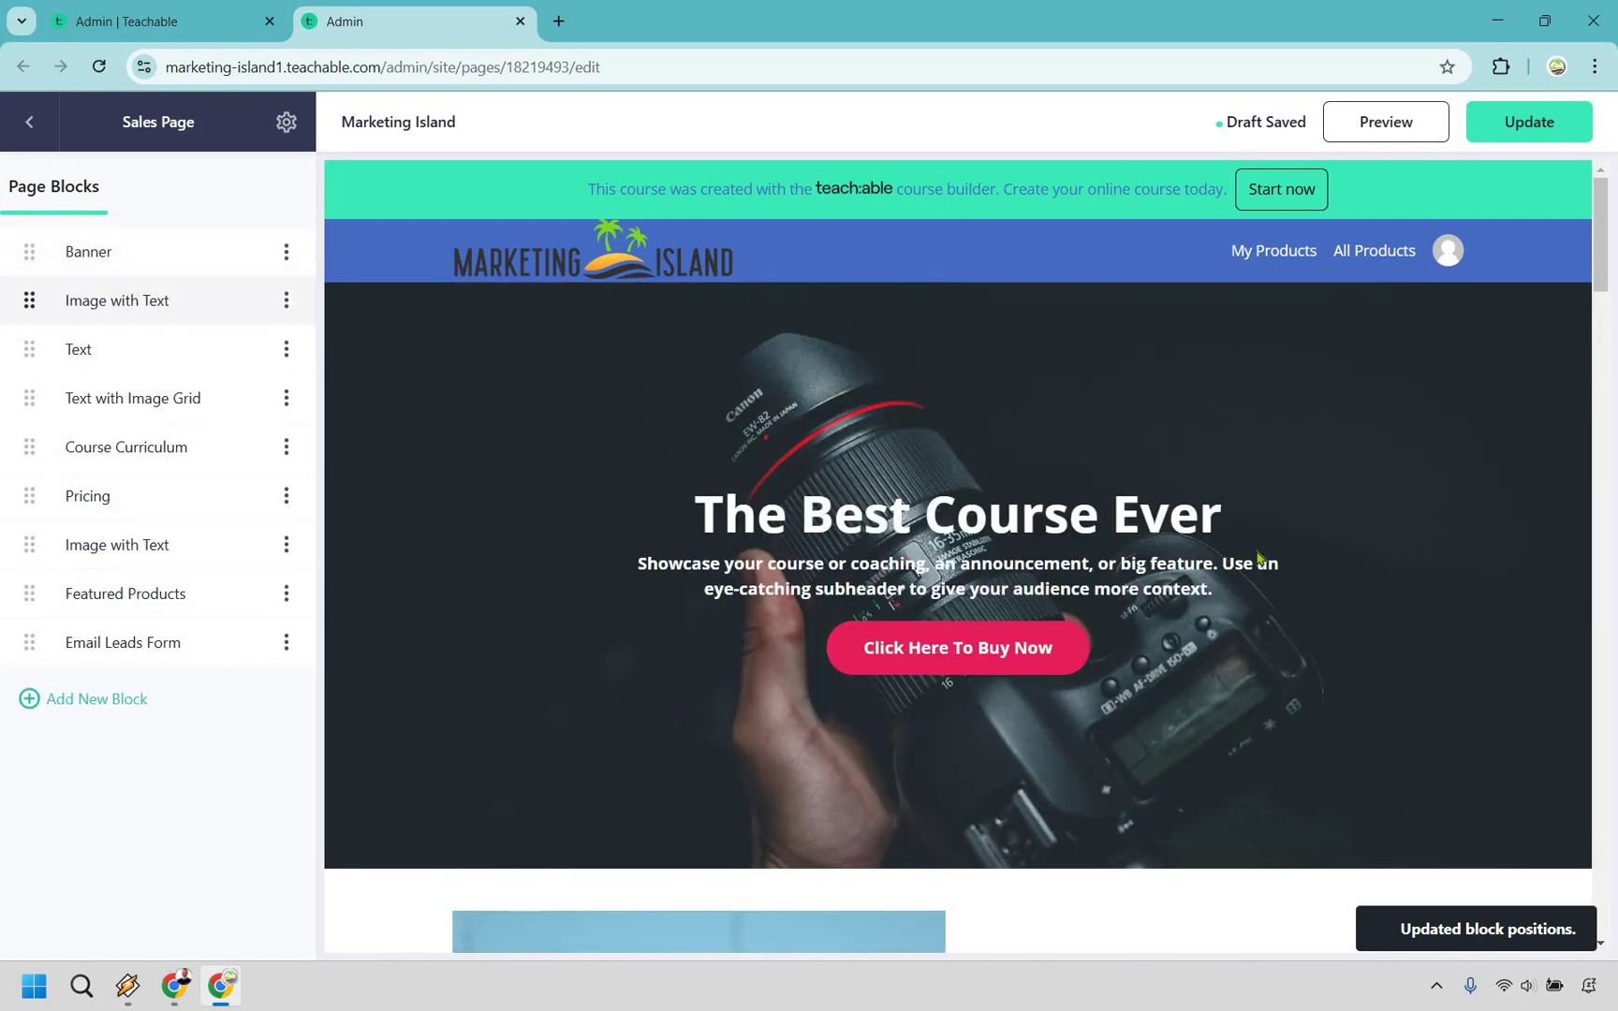
- Delete the Pricing block below the course curriculum from the sales page
{"action": "scroll", "coordinate": [1451, 516], "scroll_direction": "down", "scroll_amount": 7}
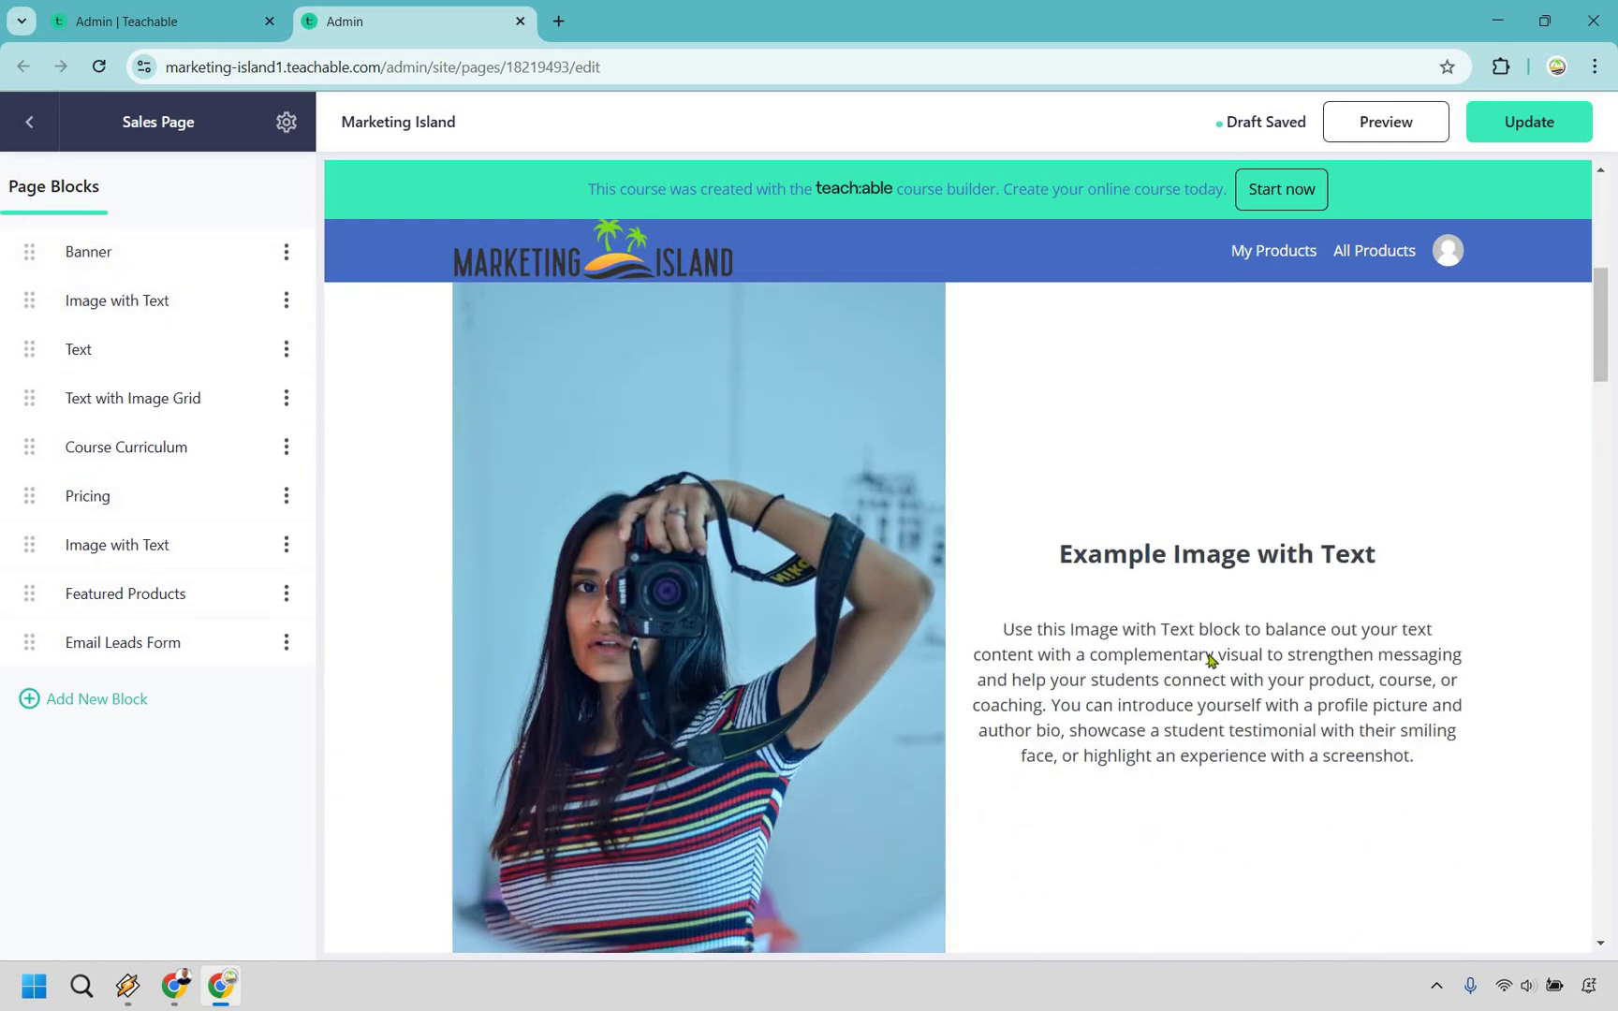
{"action": "scroll", "coordinate": [1454, 501], "scroll_direction": "up", "scroll_amount": 2}
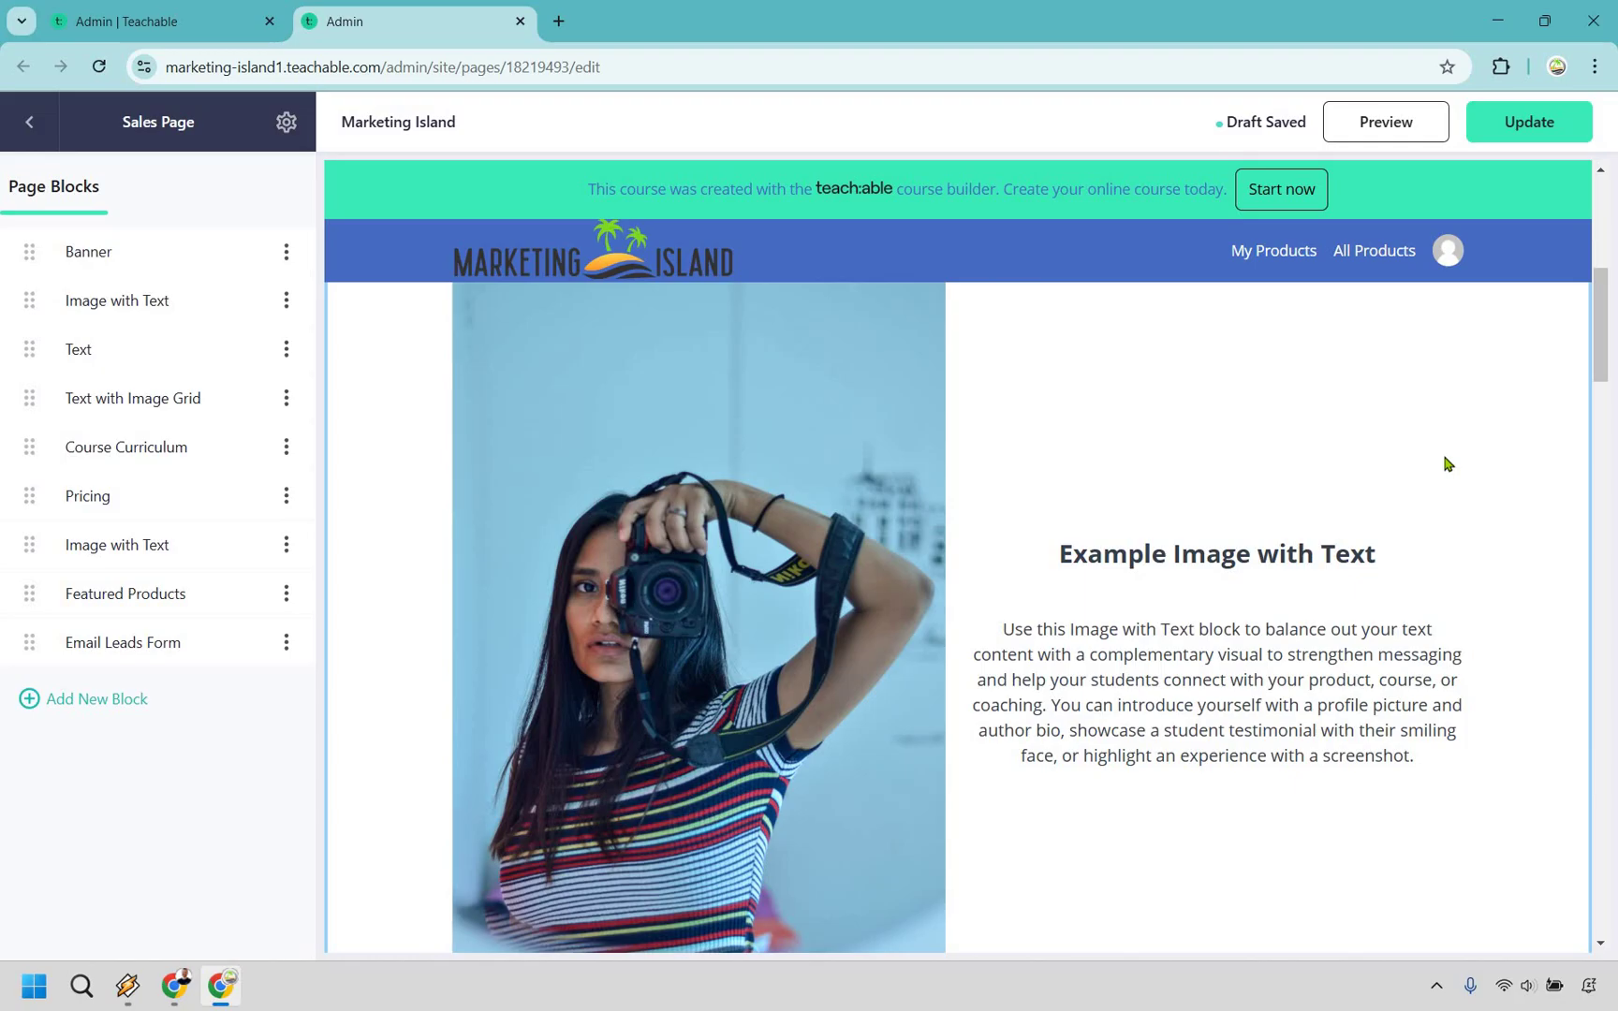
{"action": "scroll", "coordinate": [1299, 590], "scroll_direction": "down", "scroll_amount": 2}
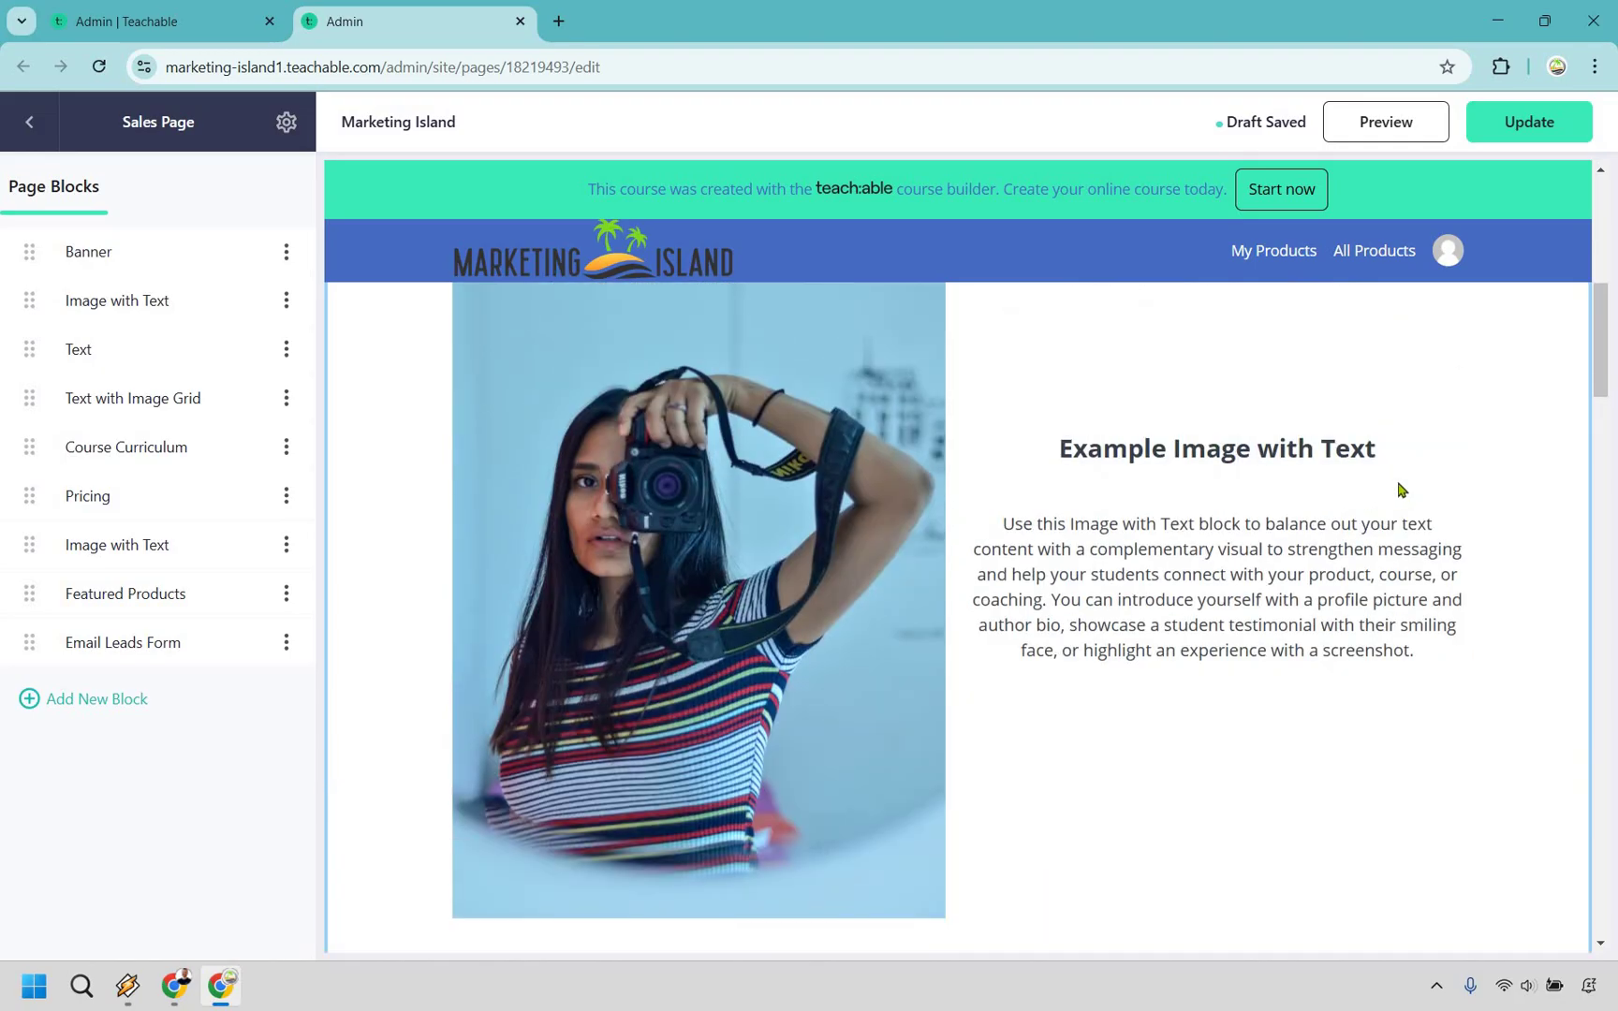
{"action": "scroll", "coordinate": [1405, 459], "scroll_direction": "down", "scroll_amount": 12}
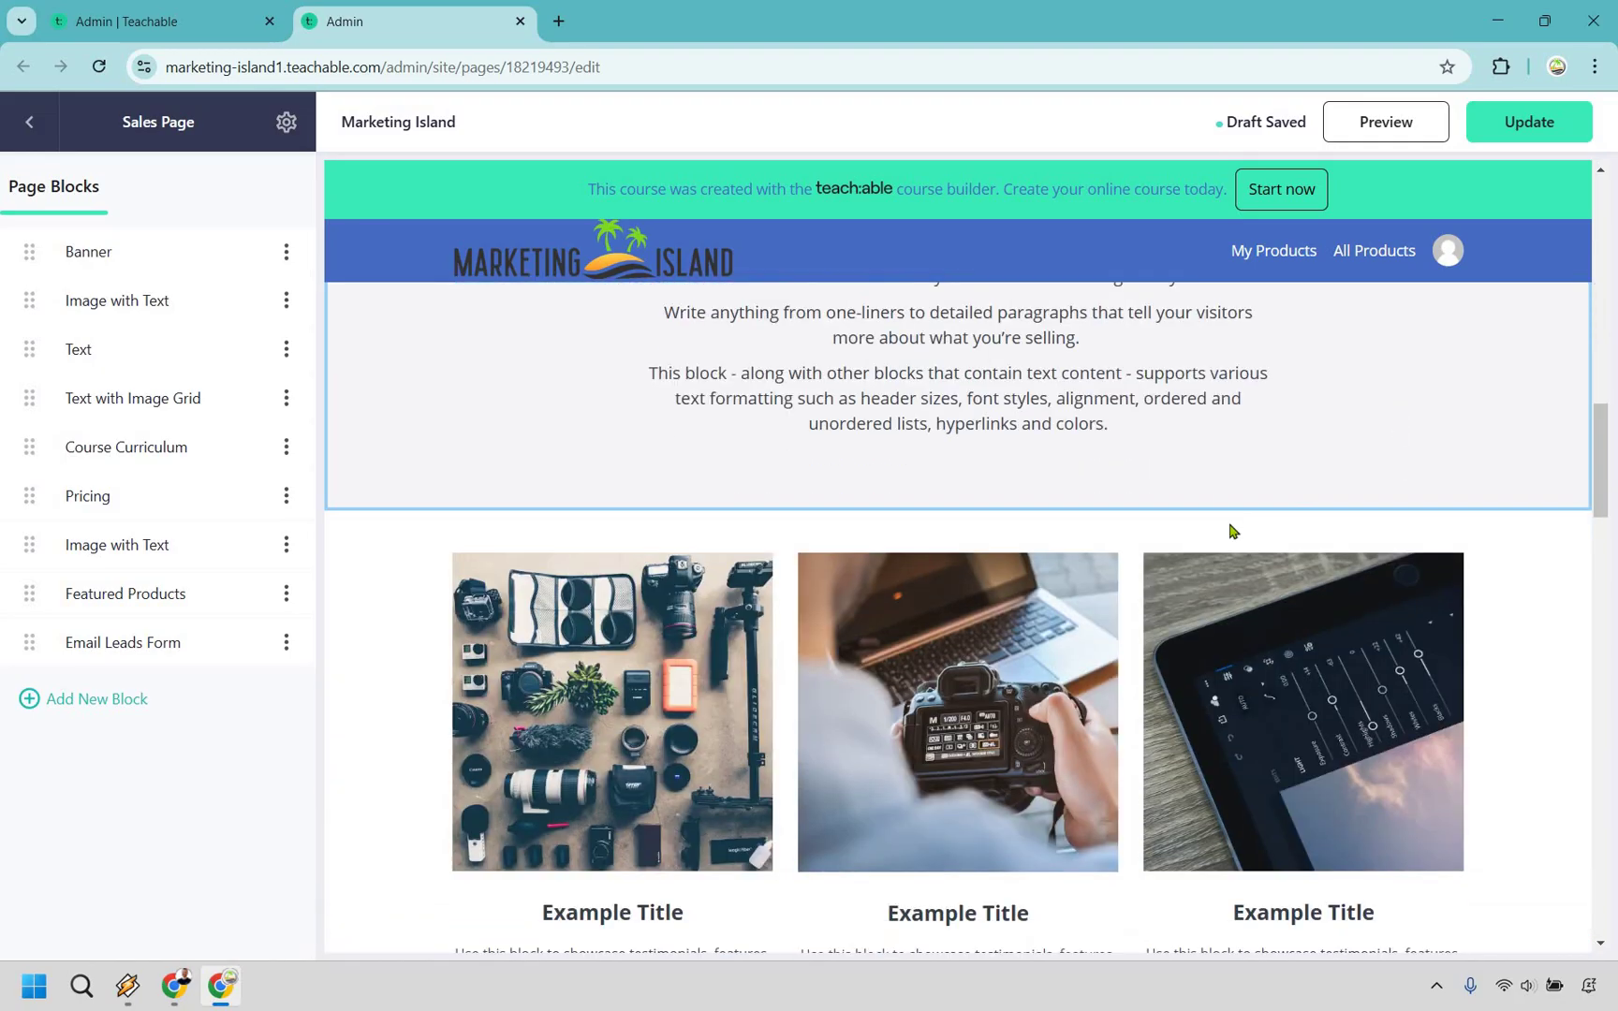
{"action": "scroll", "coordinate": [1151, 583], "scroll_direction": "up", "scroll_amount": 2}
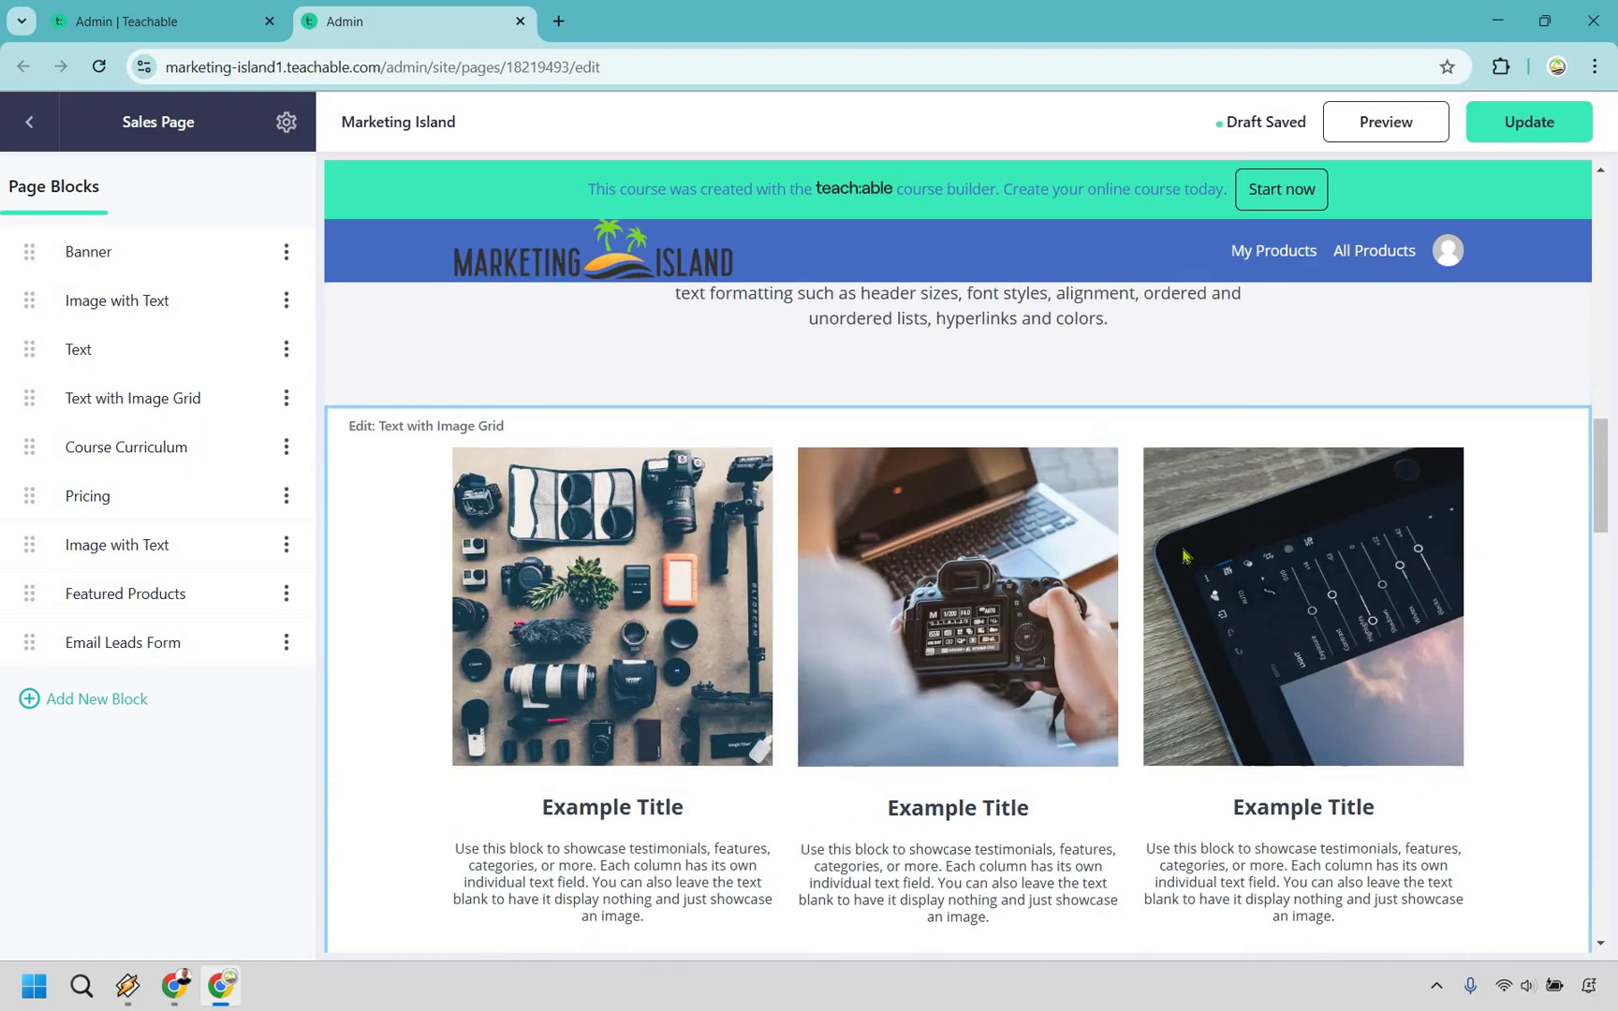
{"action": "scroll", "coordinate": [1051, 614], "scroll_direction": "down", "scroll_amount": 6}
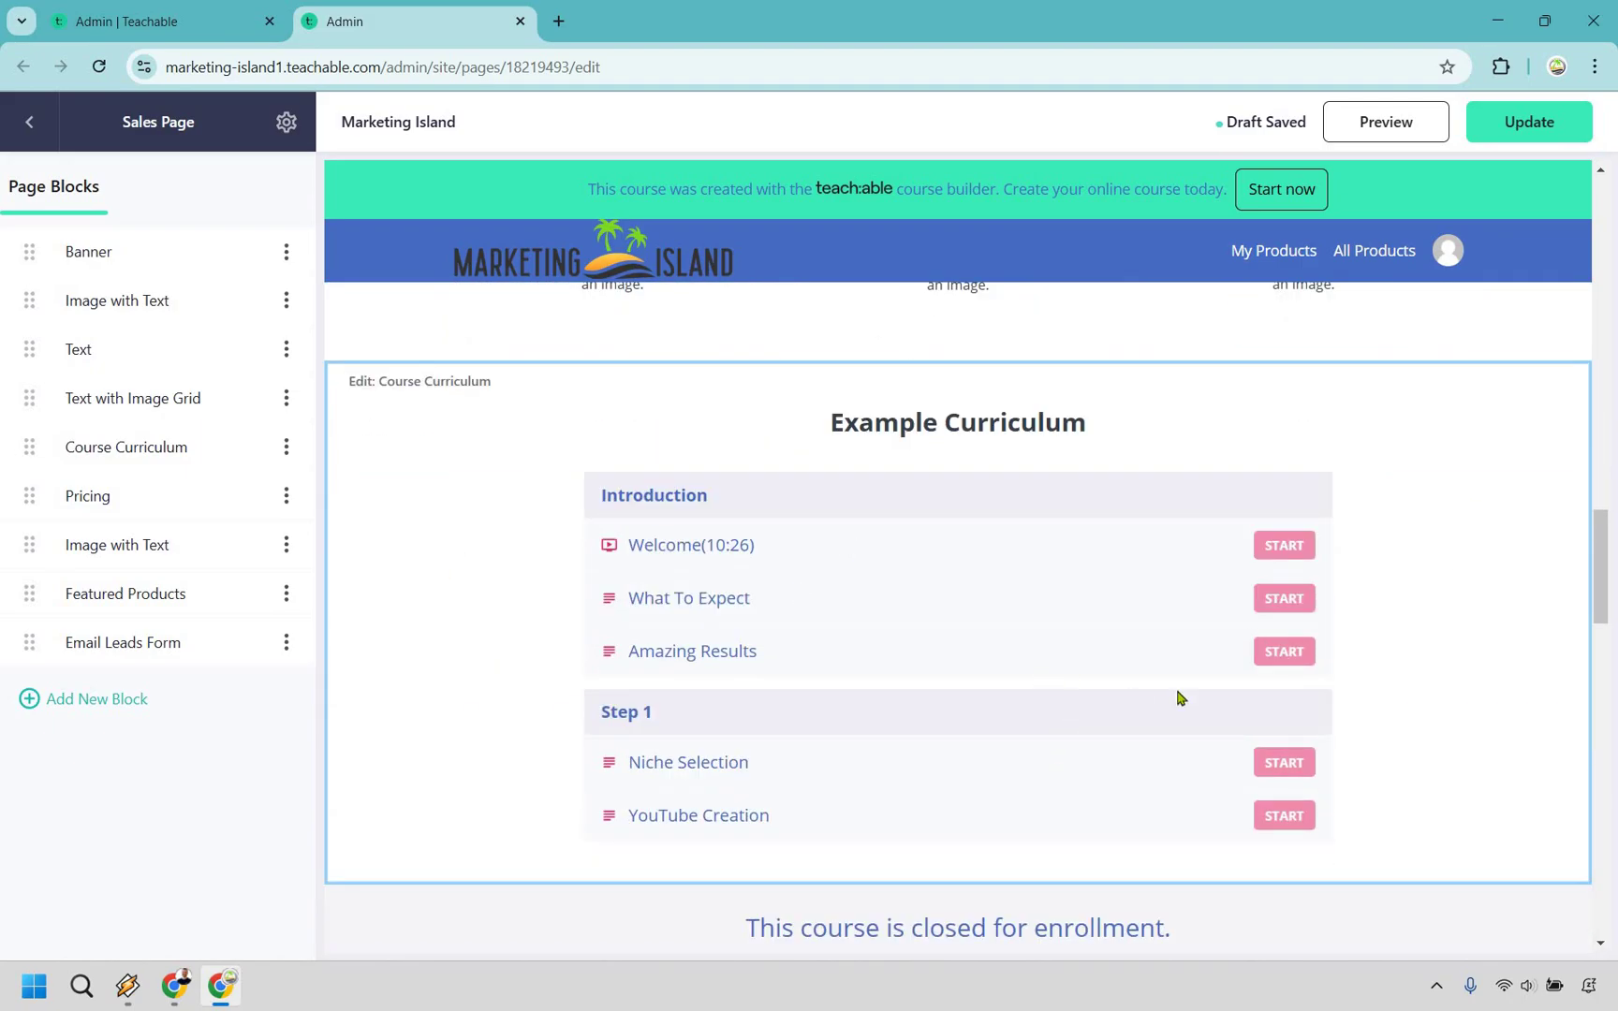
{"action": "scroll", "coordinate": [1332, 527], "scroll_direction": "down", "scroll_amount": 4}
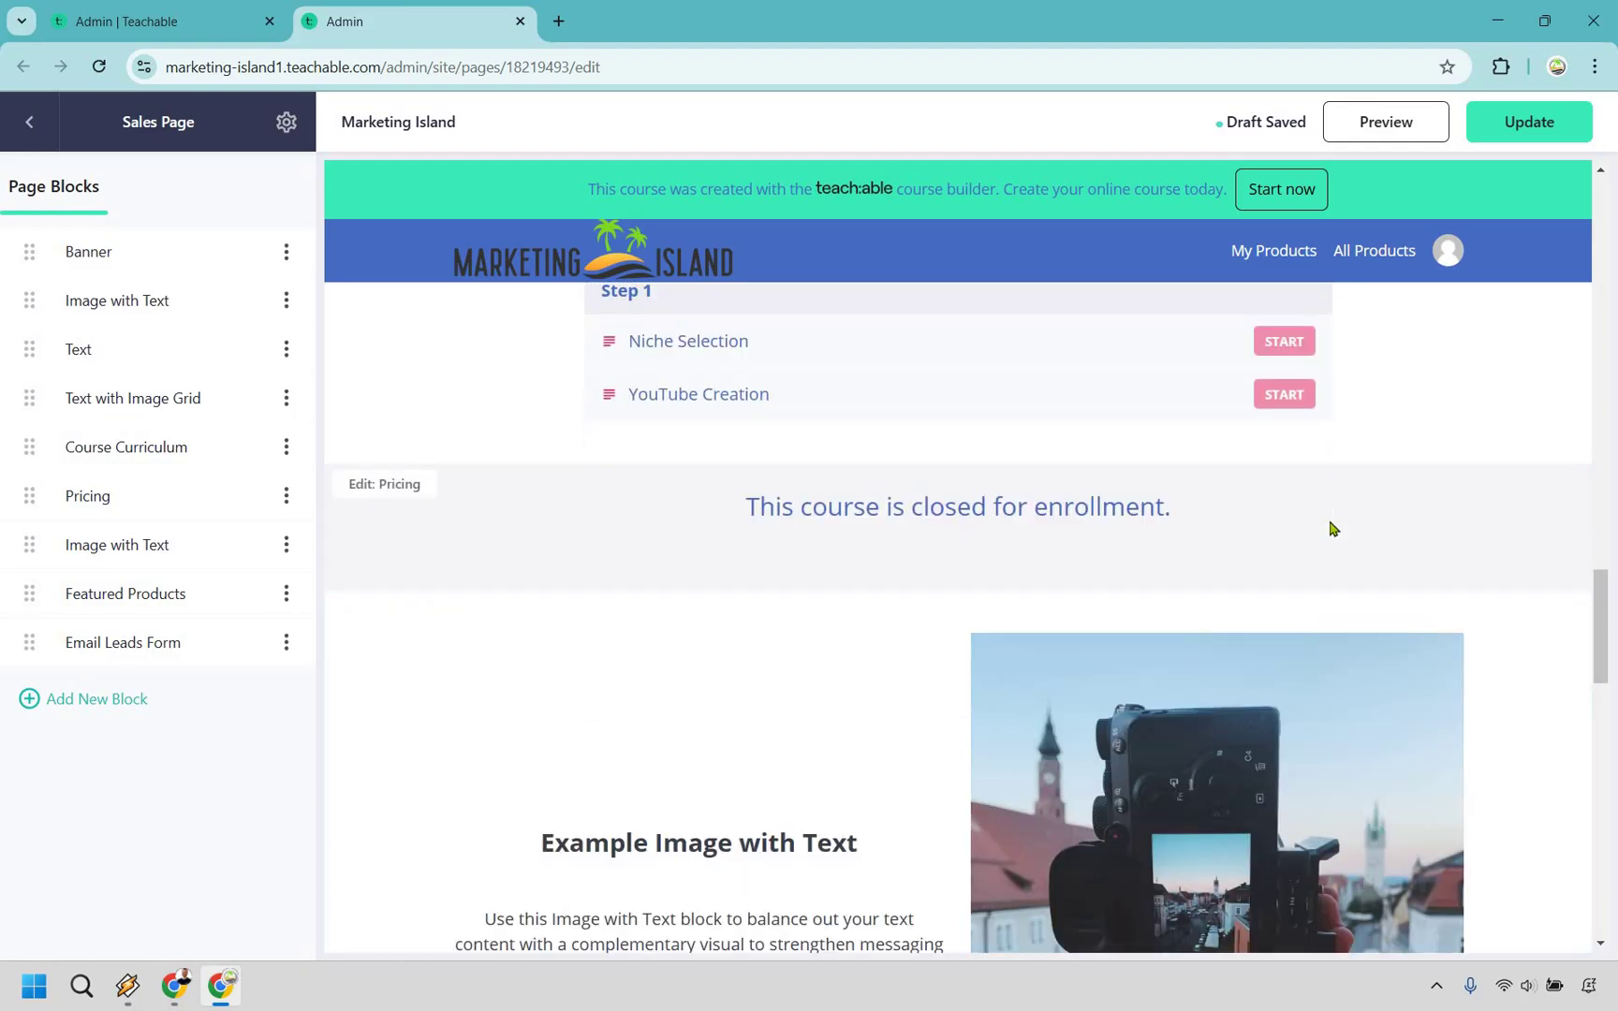
{"action": "left_click", "coordinate": [1332, 529]}
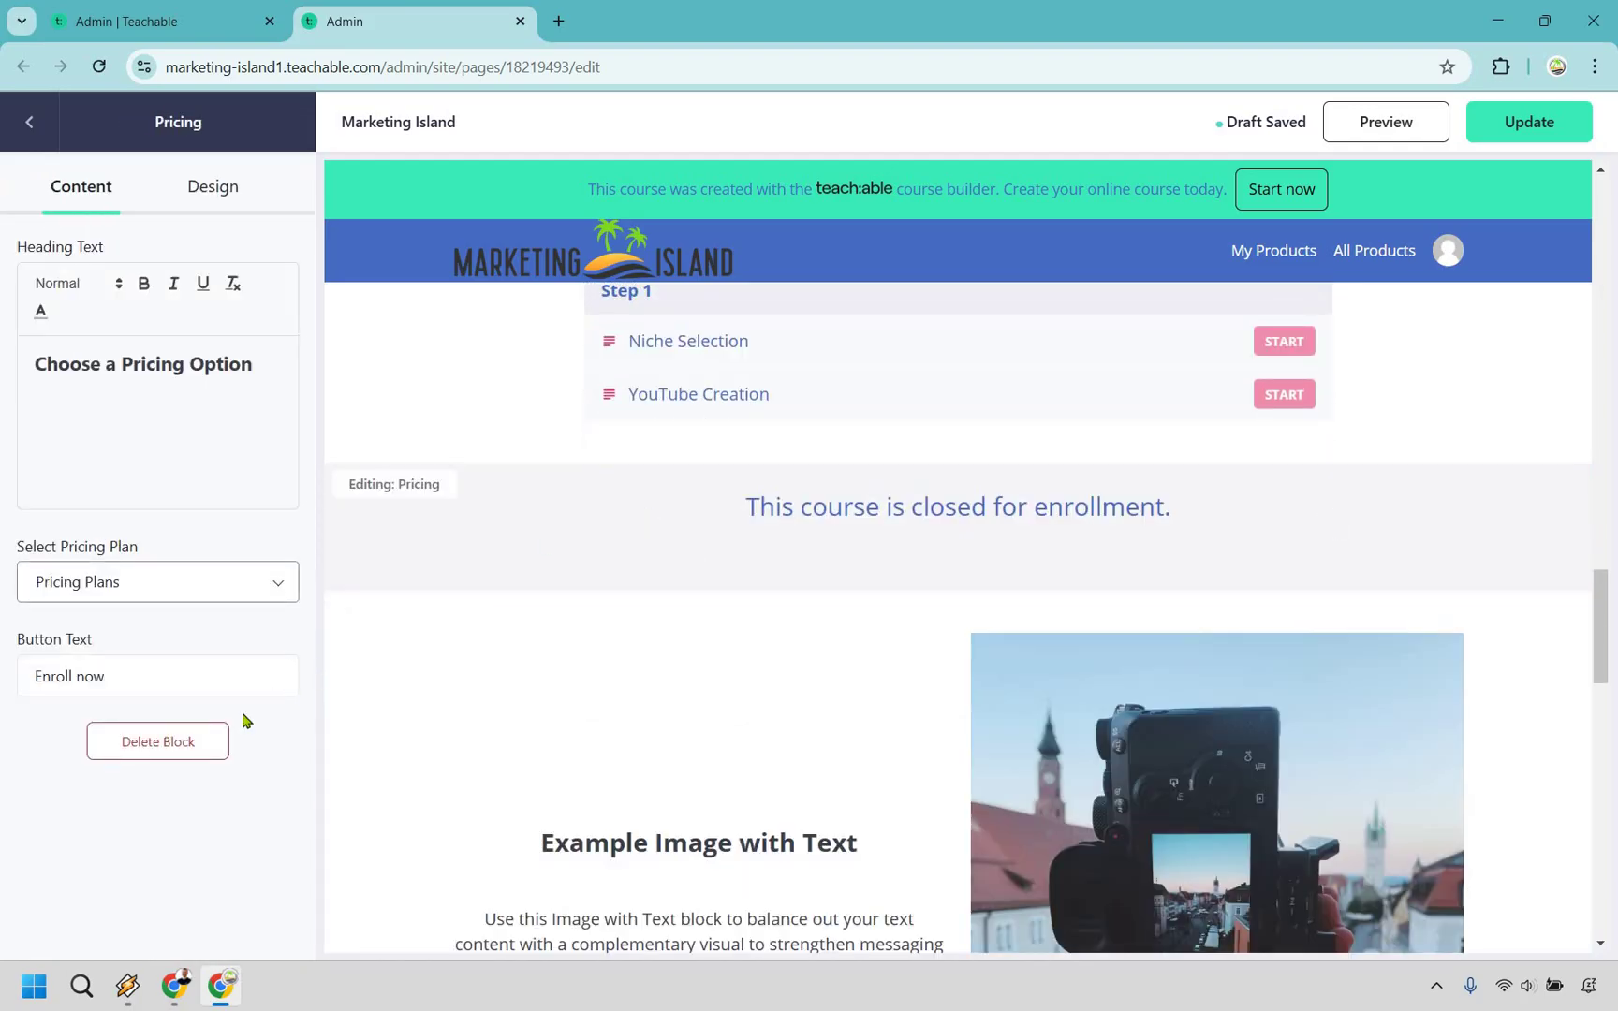
{"action": "left_click", "coordinate": [178, 744]}
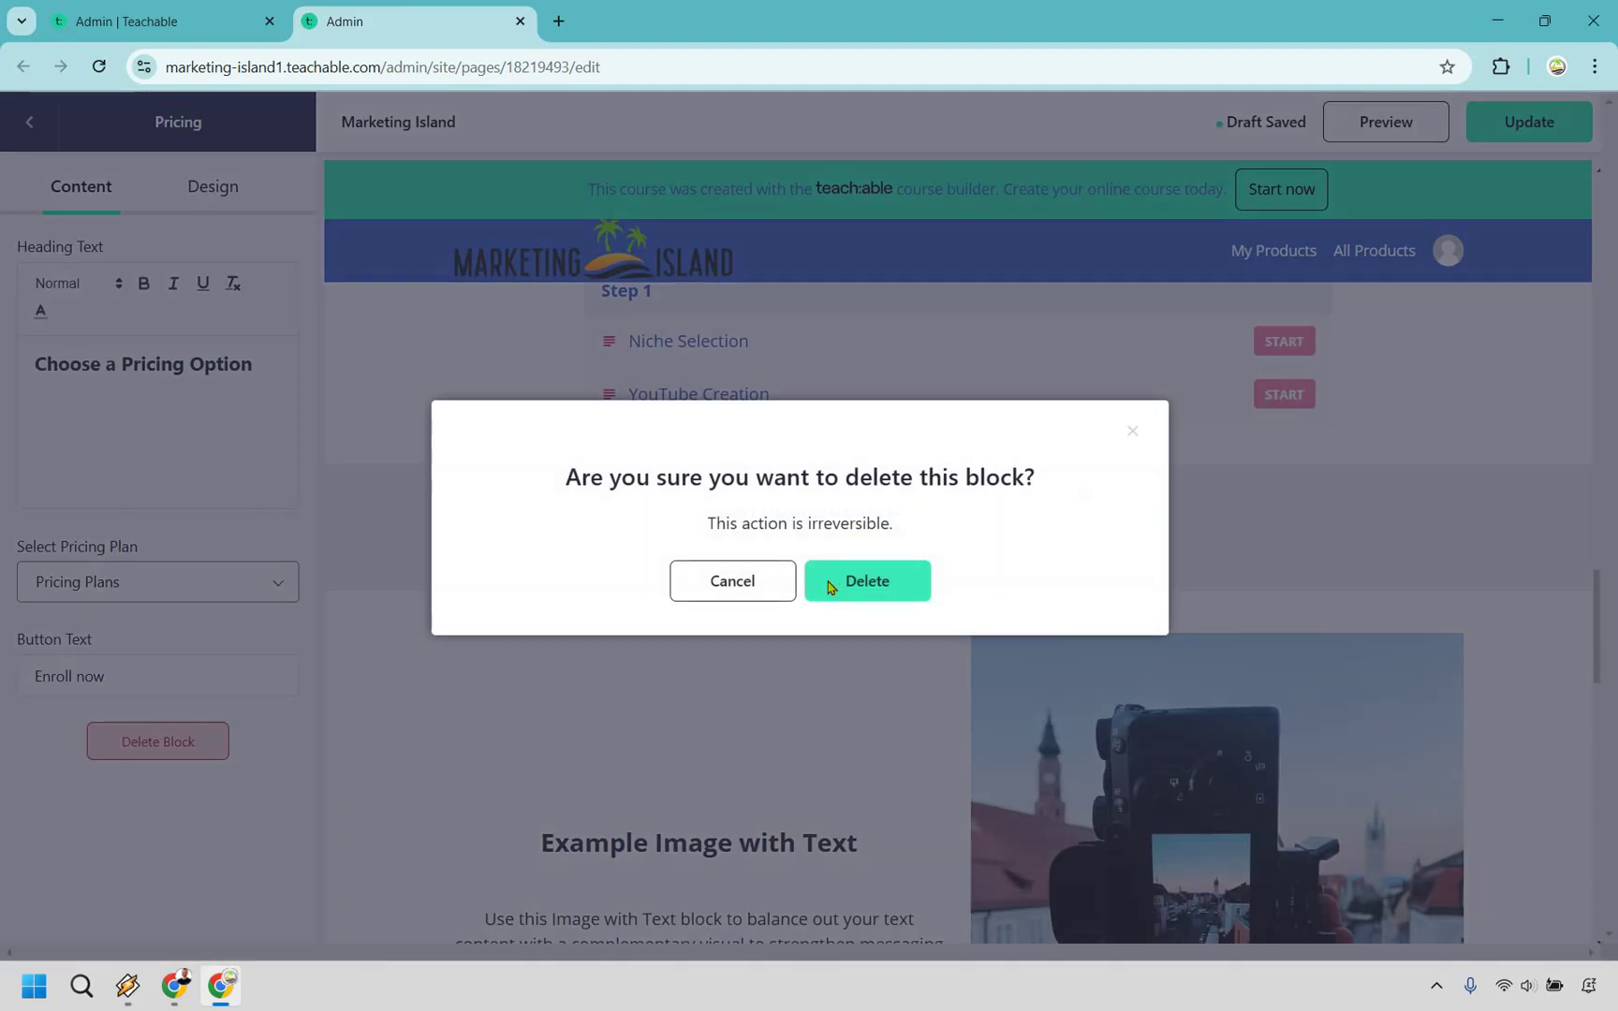
{"action": "left_click", "coordinate": [828, 582]}
- Look over the remaining sales page blocks, then open the page's public preview and look through it
{"action": "scroll", "coordinate": [740, 633], "scroll_direction": "down", "scroll_amount": 5}
{"action": "scroll", "coordinate": [728, 643], "scroll_direction": "down", "scroll_amount": 2}
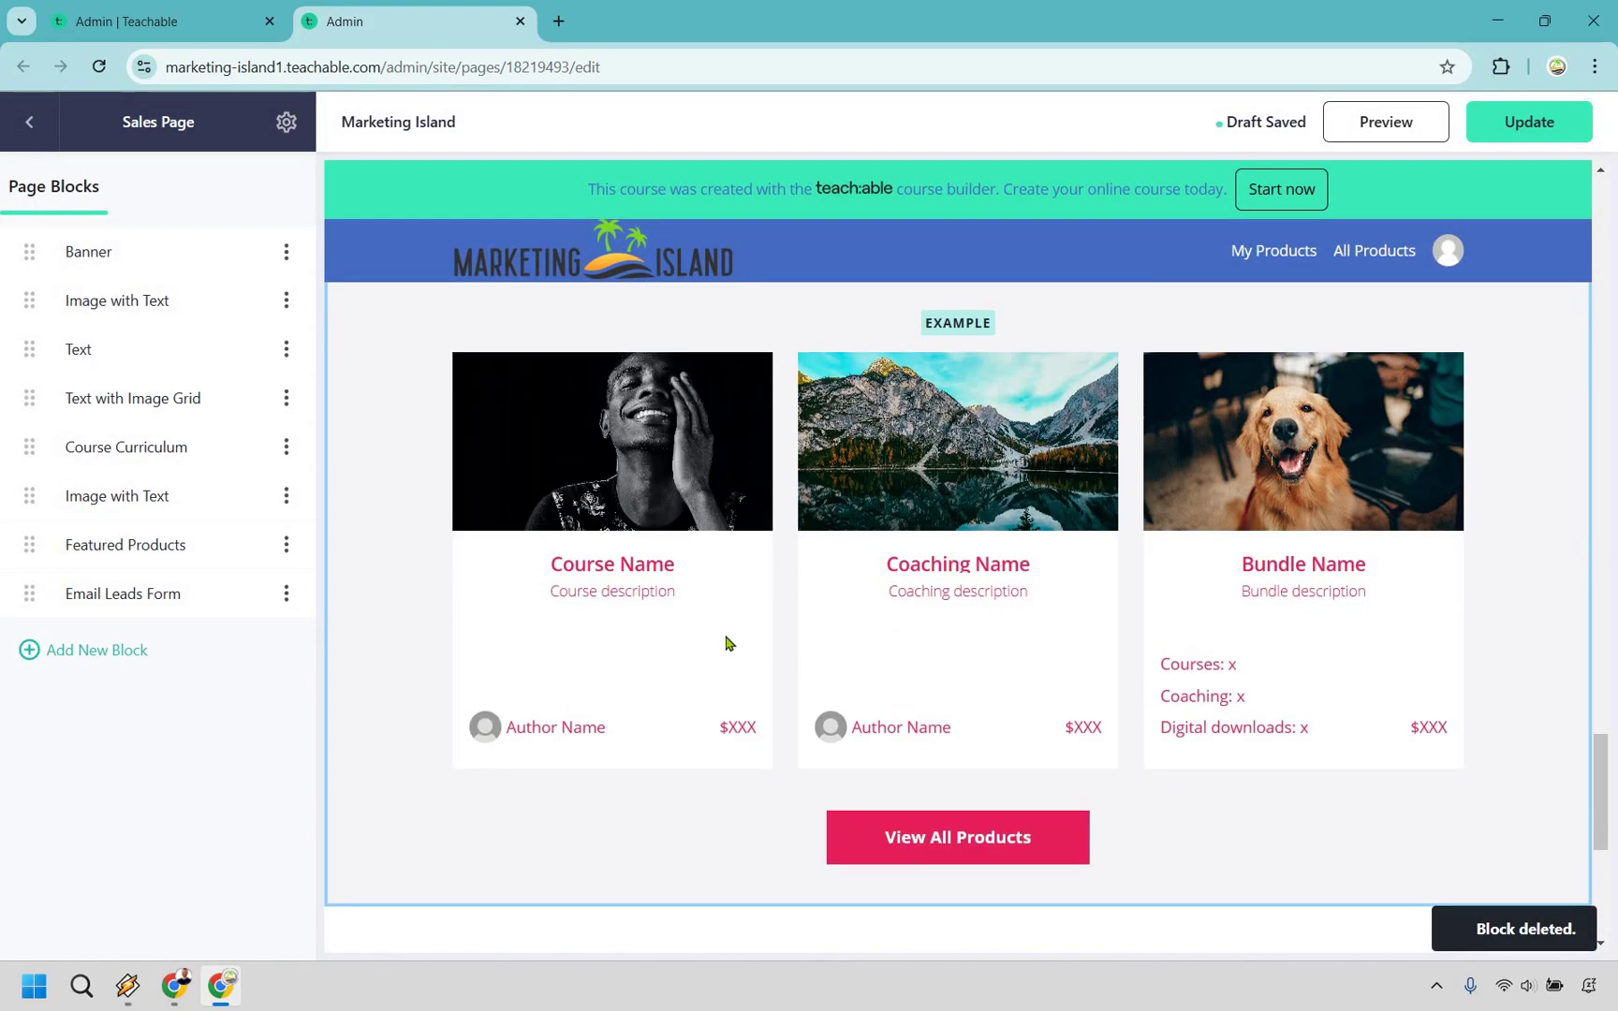
{"action": "scroll", "coordinate": [727, 643], "scroll_direction": "up", "scroll_amount": 20}
{"action": "scroll", "coordinate": [727, 643], "scroll_direction": "up", "scroll_amount": 5}
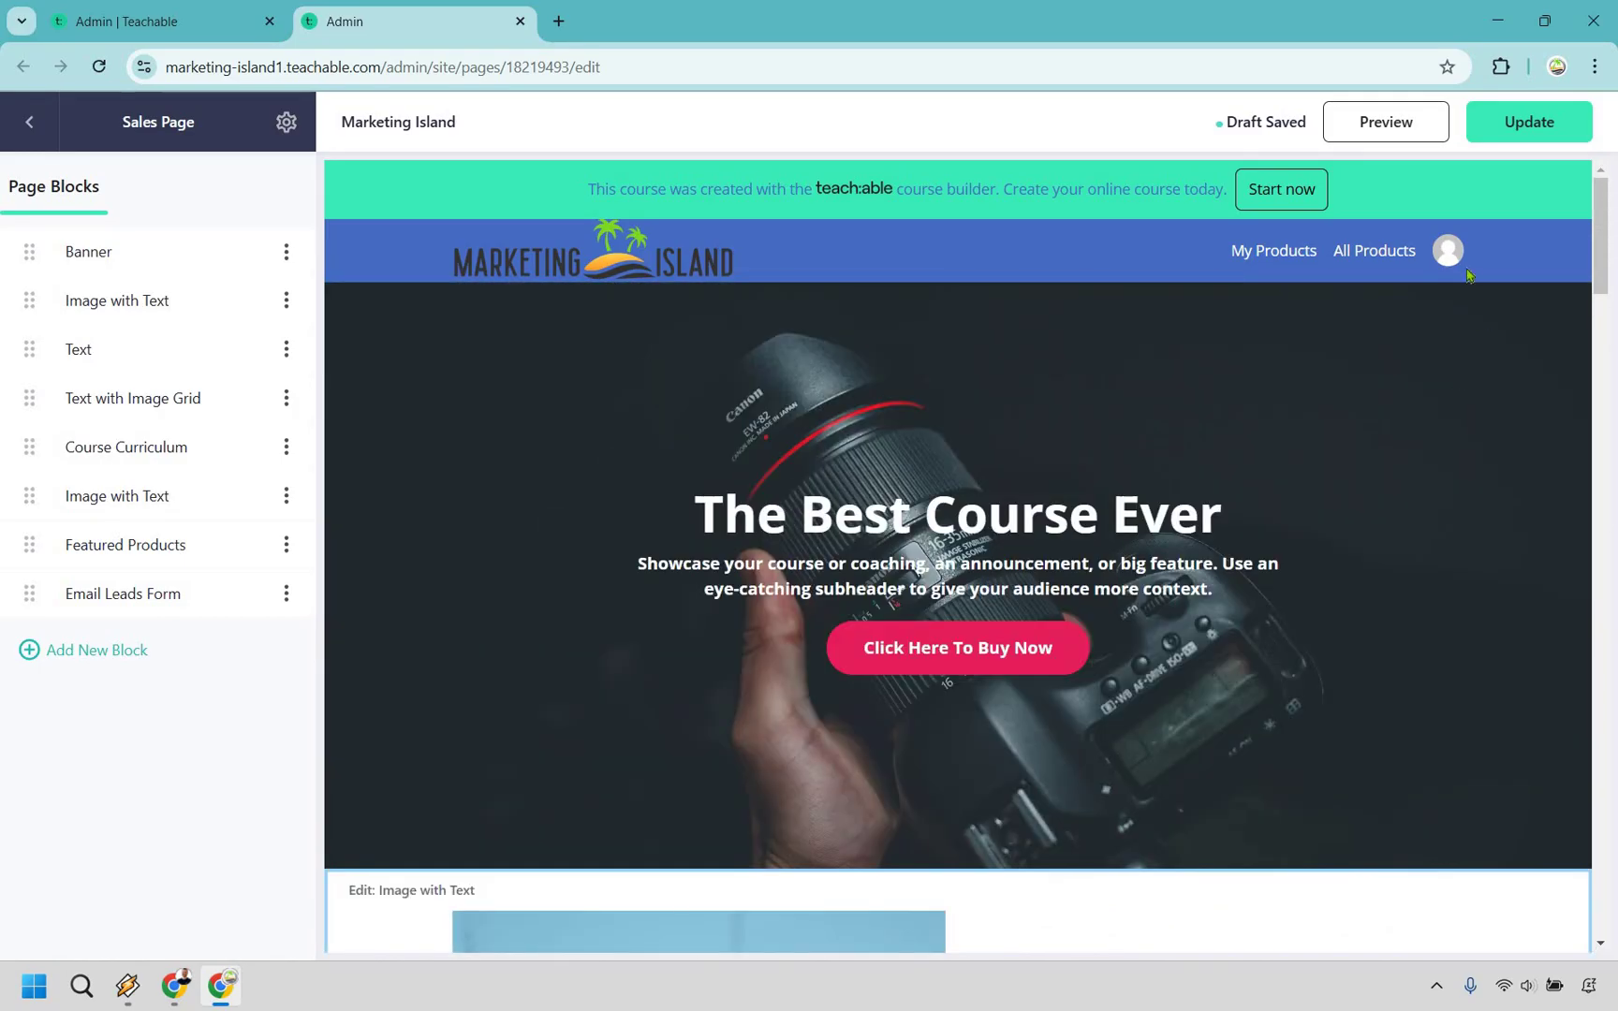
{"action": "left_click", "coordinate": [1385, 121]}
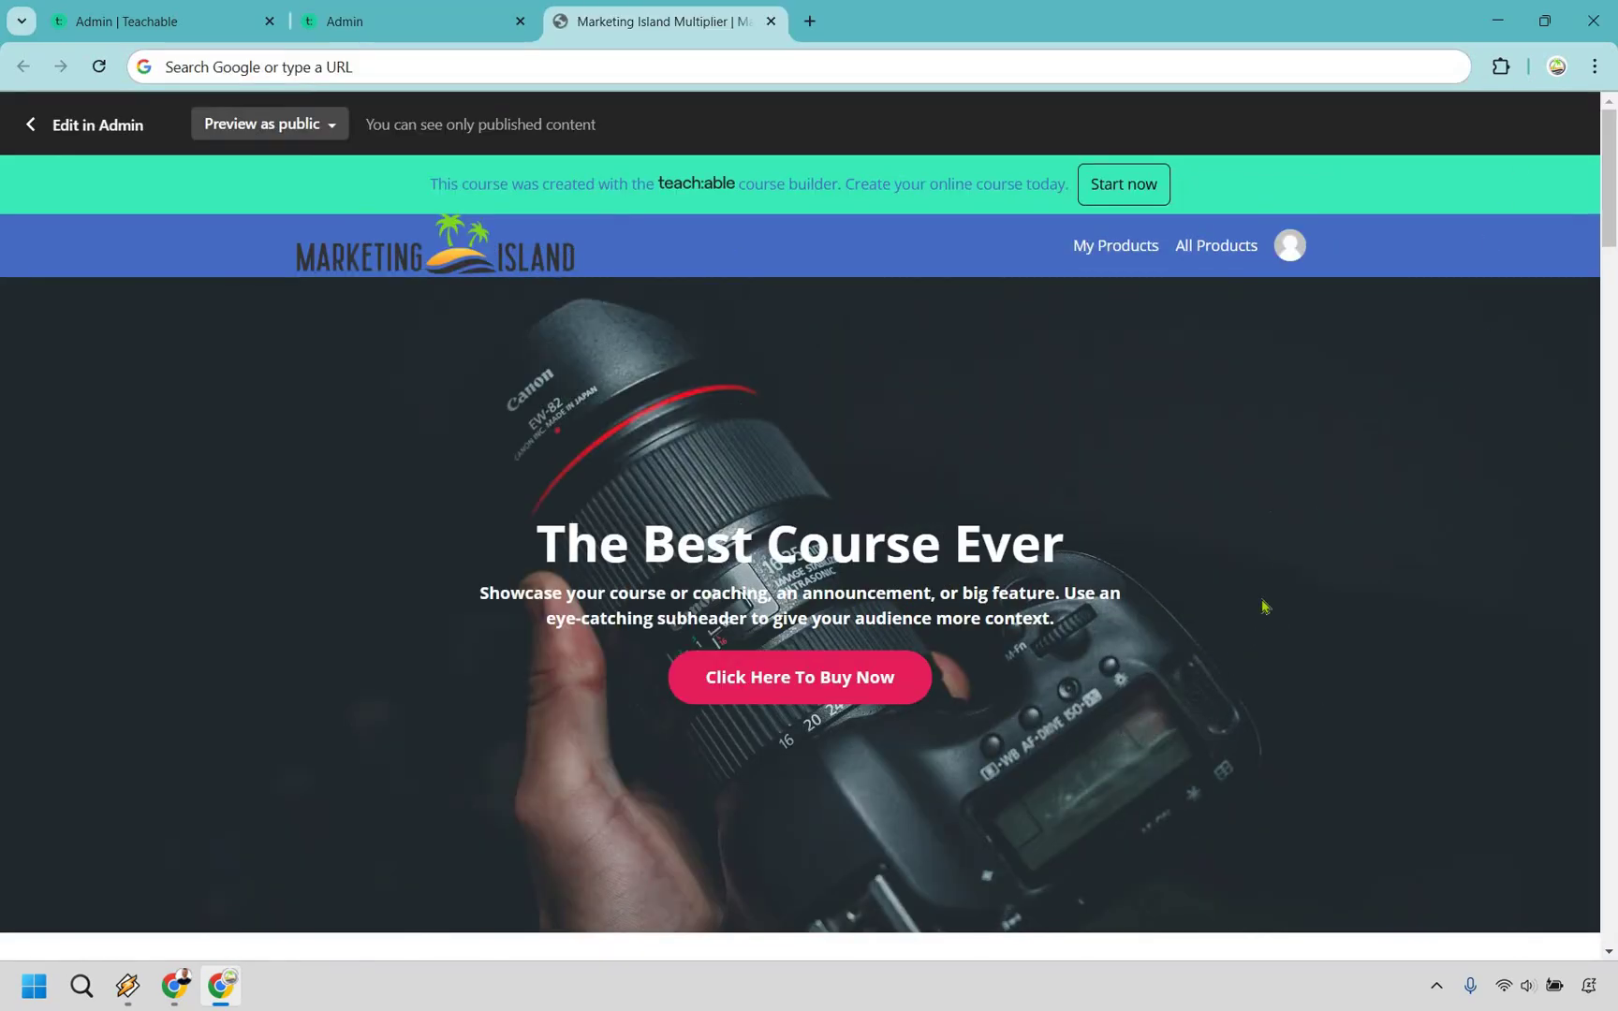
{"action": "scroll", "coordinate": [1284, 618], "scroll_direction": "down", "scroll_amount": 6}
{"action": "scroll", "coordinate": [1104, 653], "scroll_direction": "up", "scroll_amount": 6}
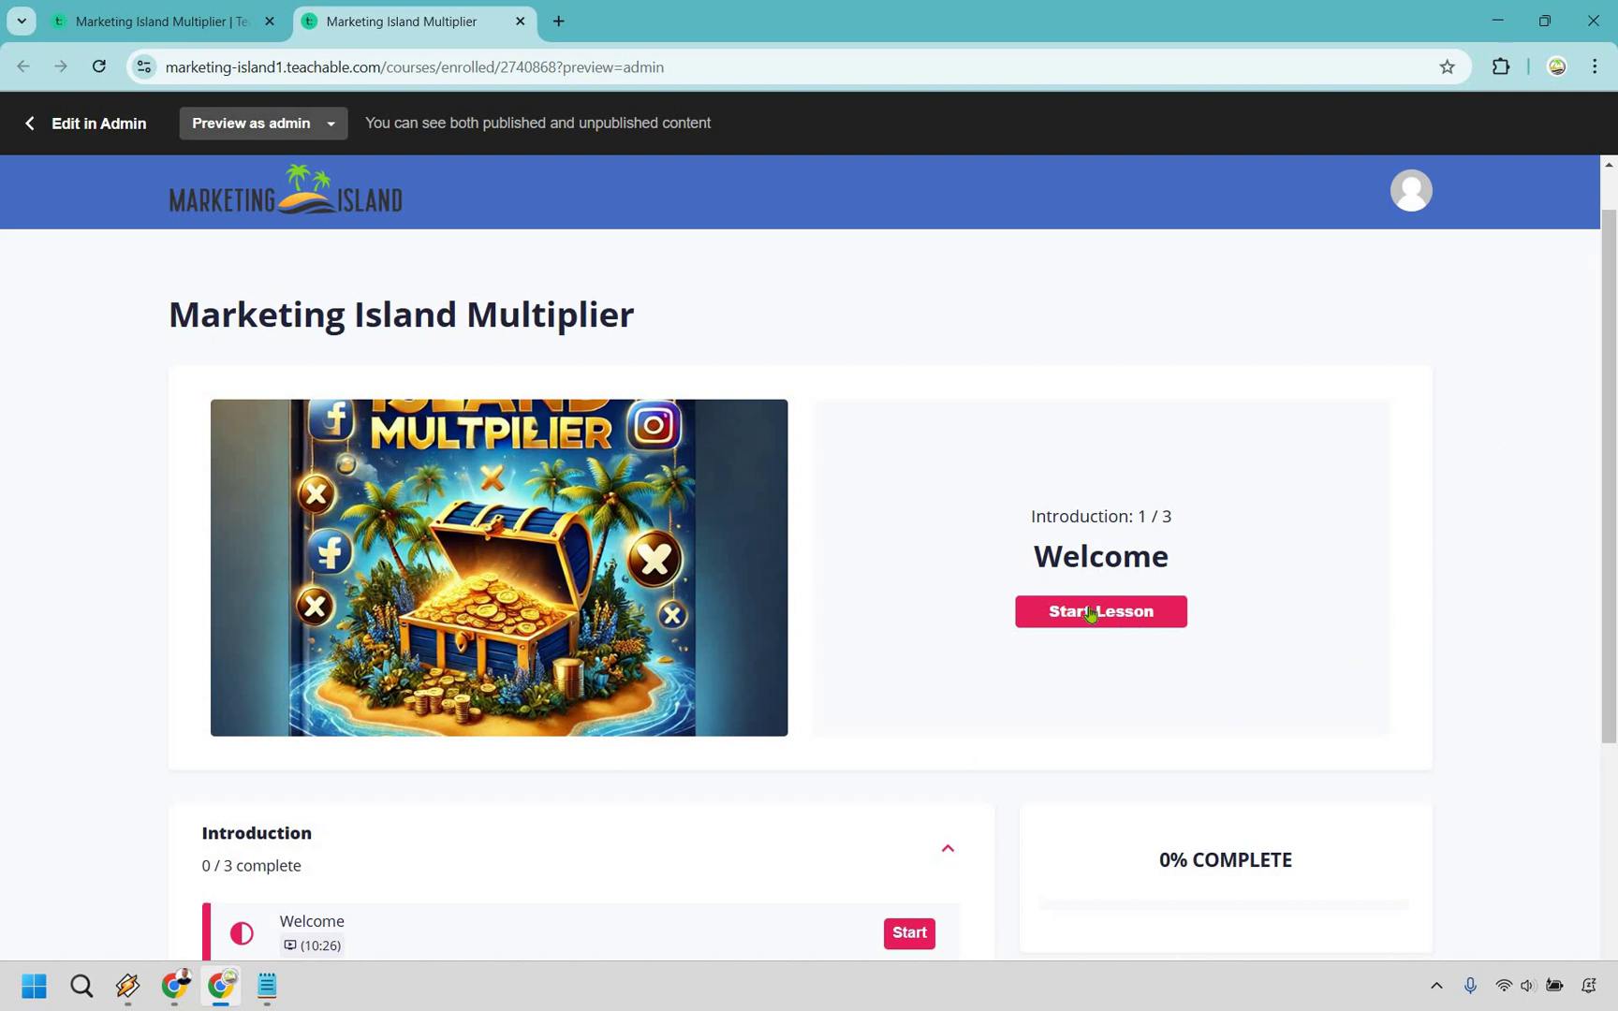
- Start the Welcome lesson in the course preview, play and pause its video, and review the text below it
{"action": "left_click", "coordinate": [1091, 613]}
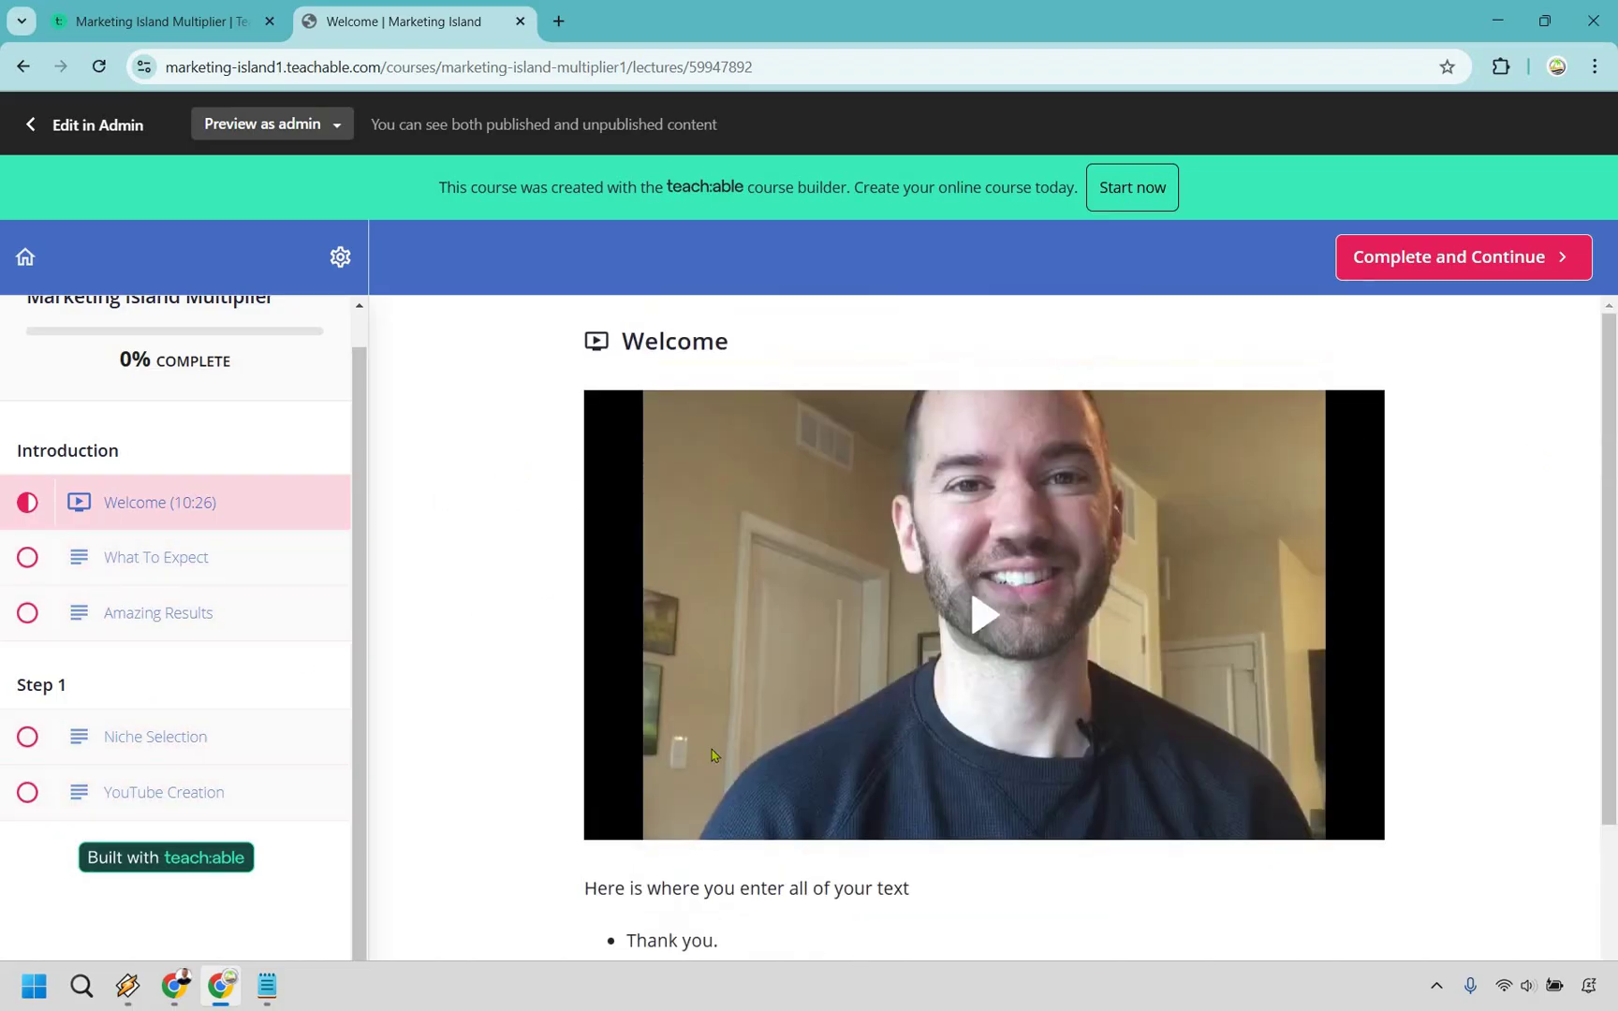
{"action": "left_click", "coordinate": [619, 805]}
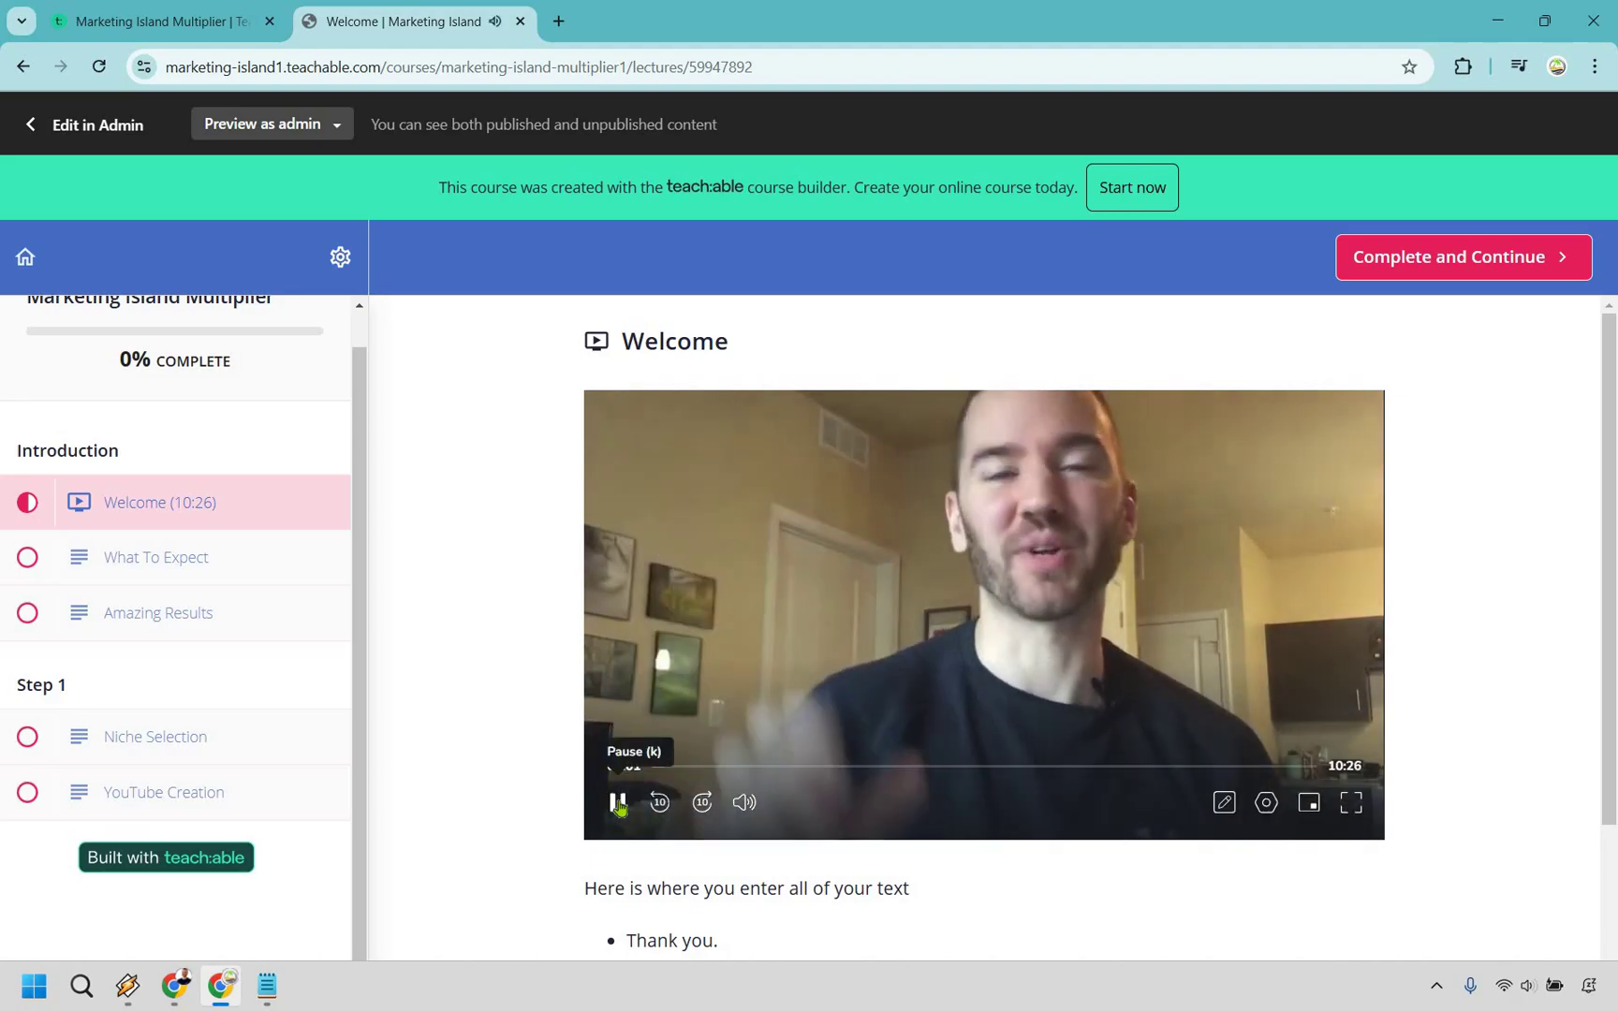
{"action": "key", "text": "k"}
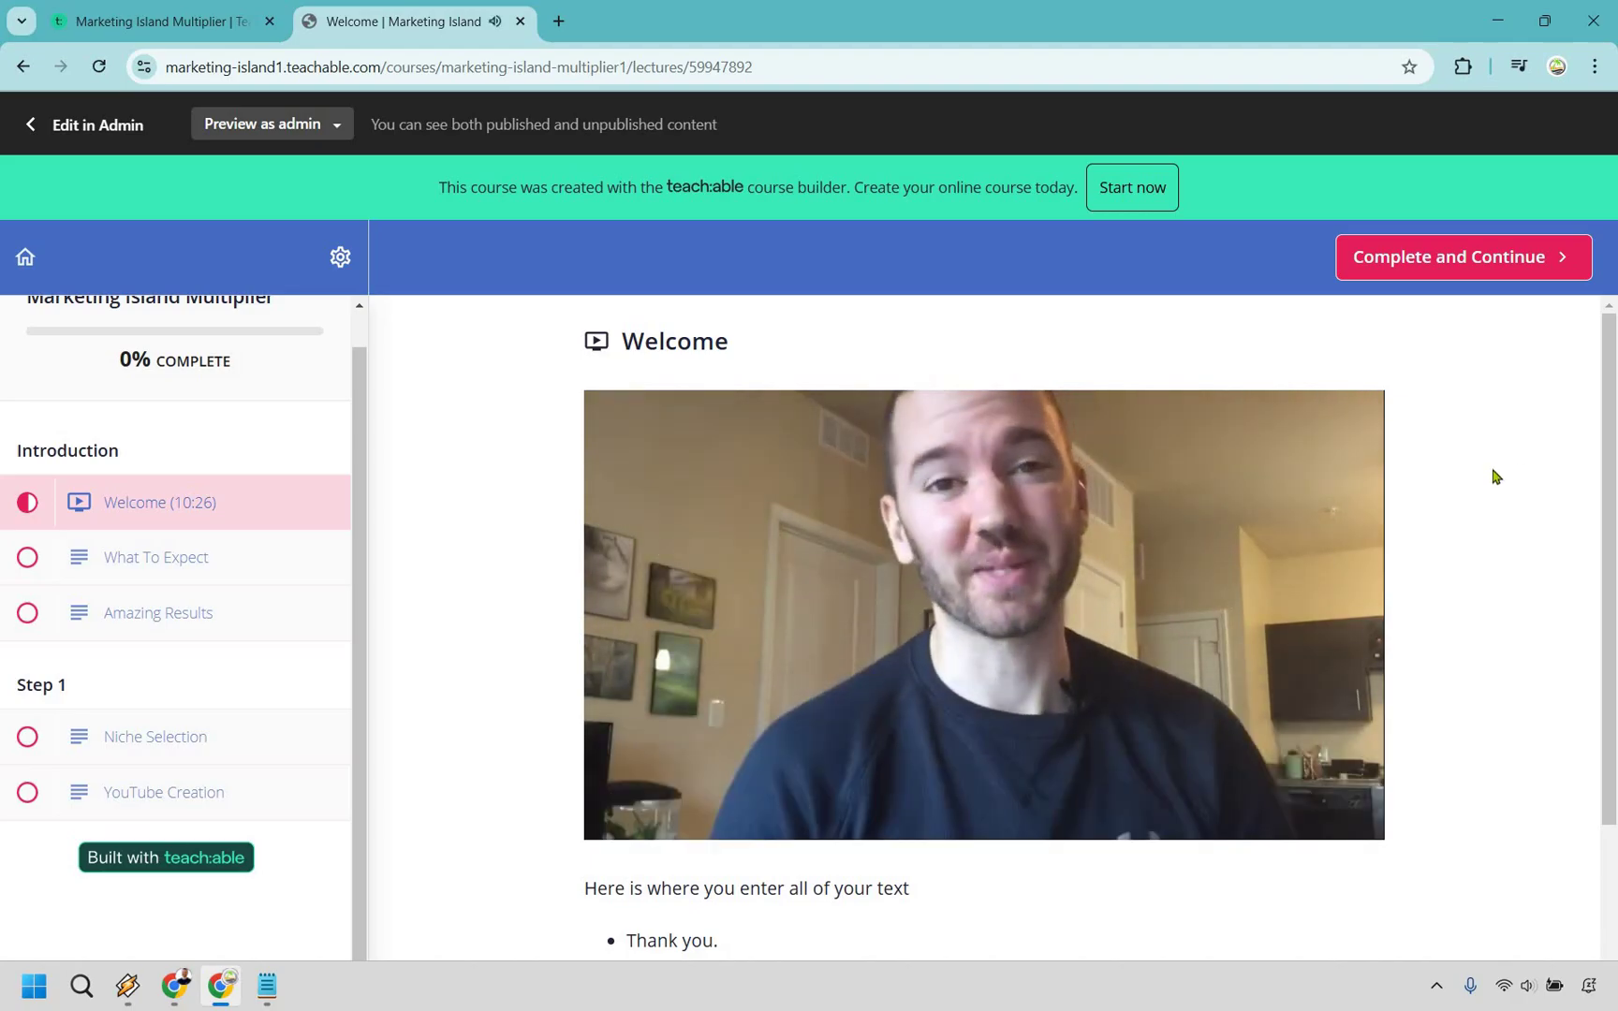
{"action": "scroll", "coordinate": [1208, 702], "scroll_direction": "down", "scroll_amount": 3}
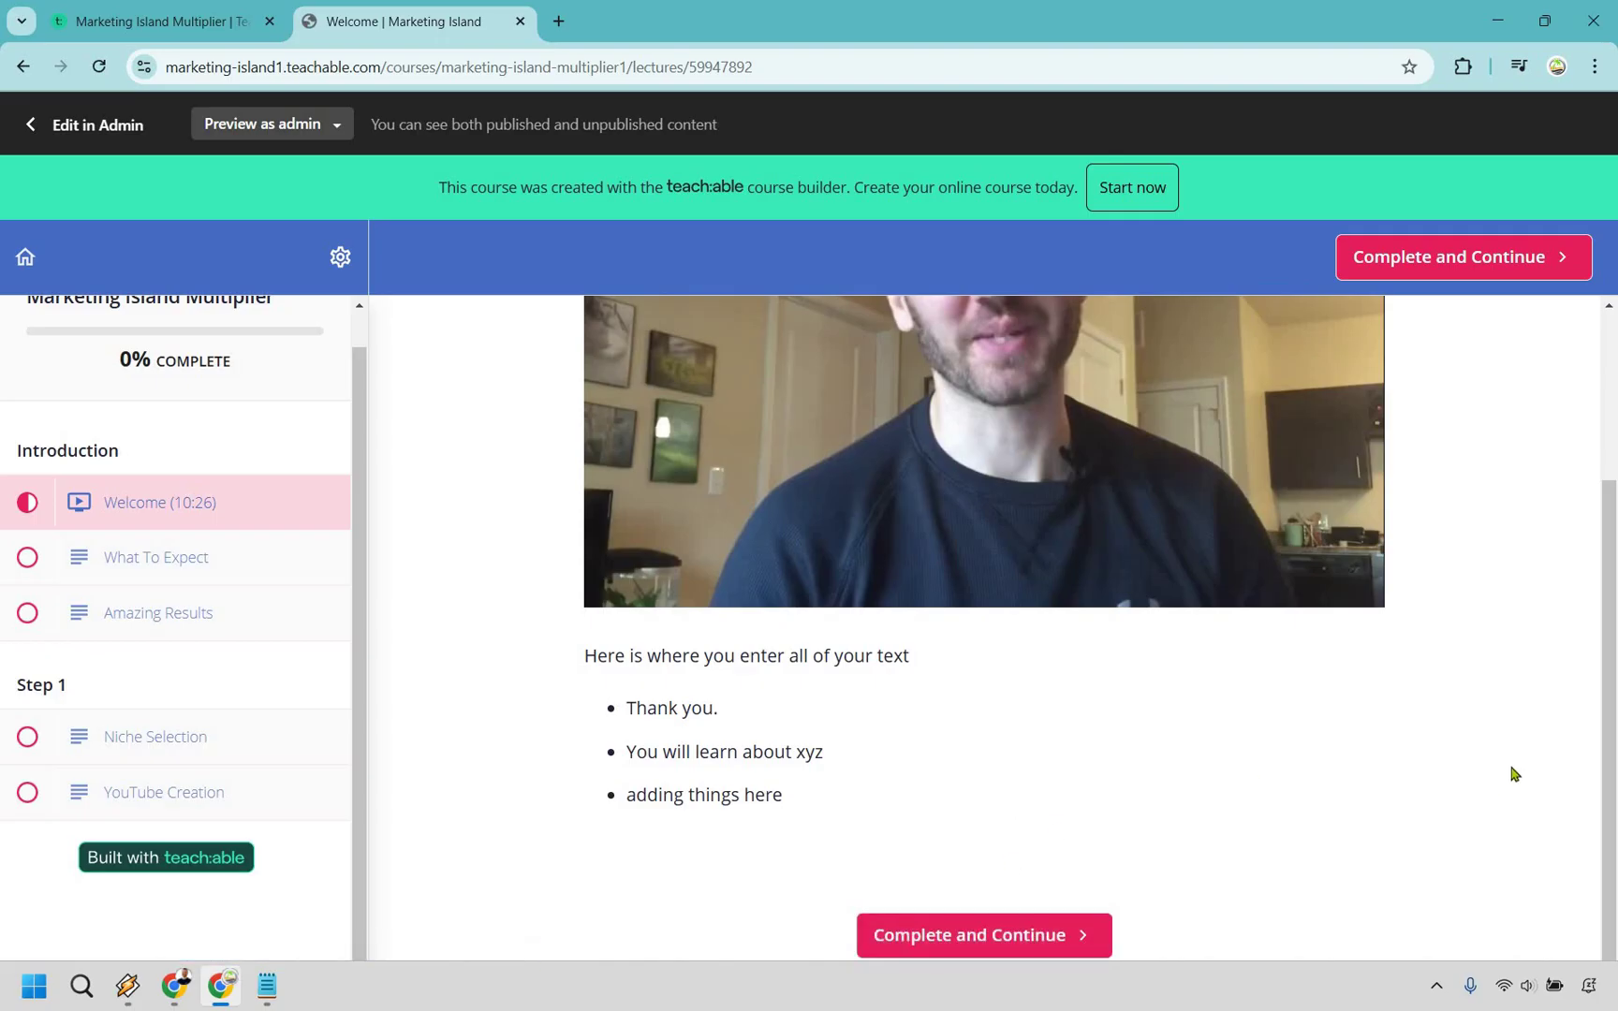
{"action": "scroll", "coordinate": [1514, 773], "scroll_direction": "up", "scroll_amount": 2}
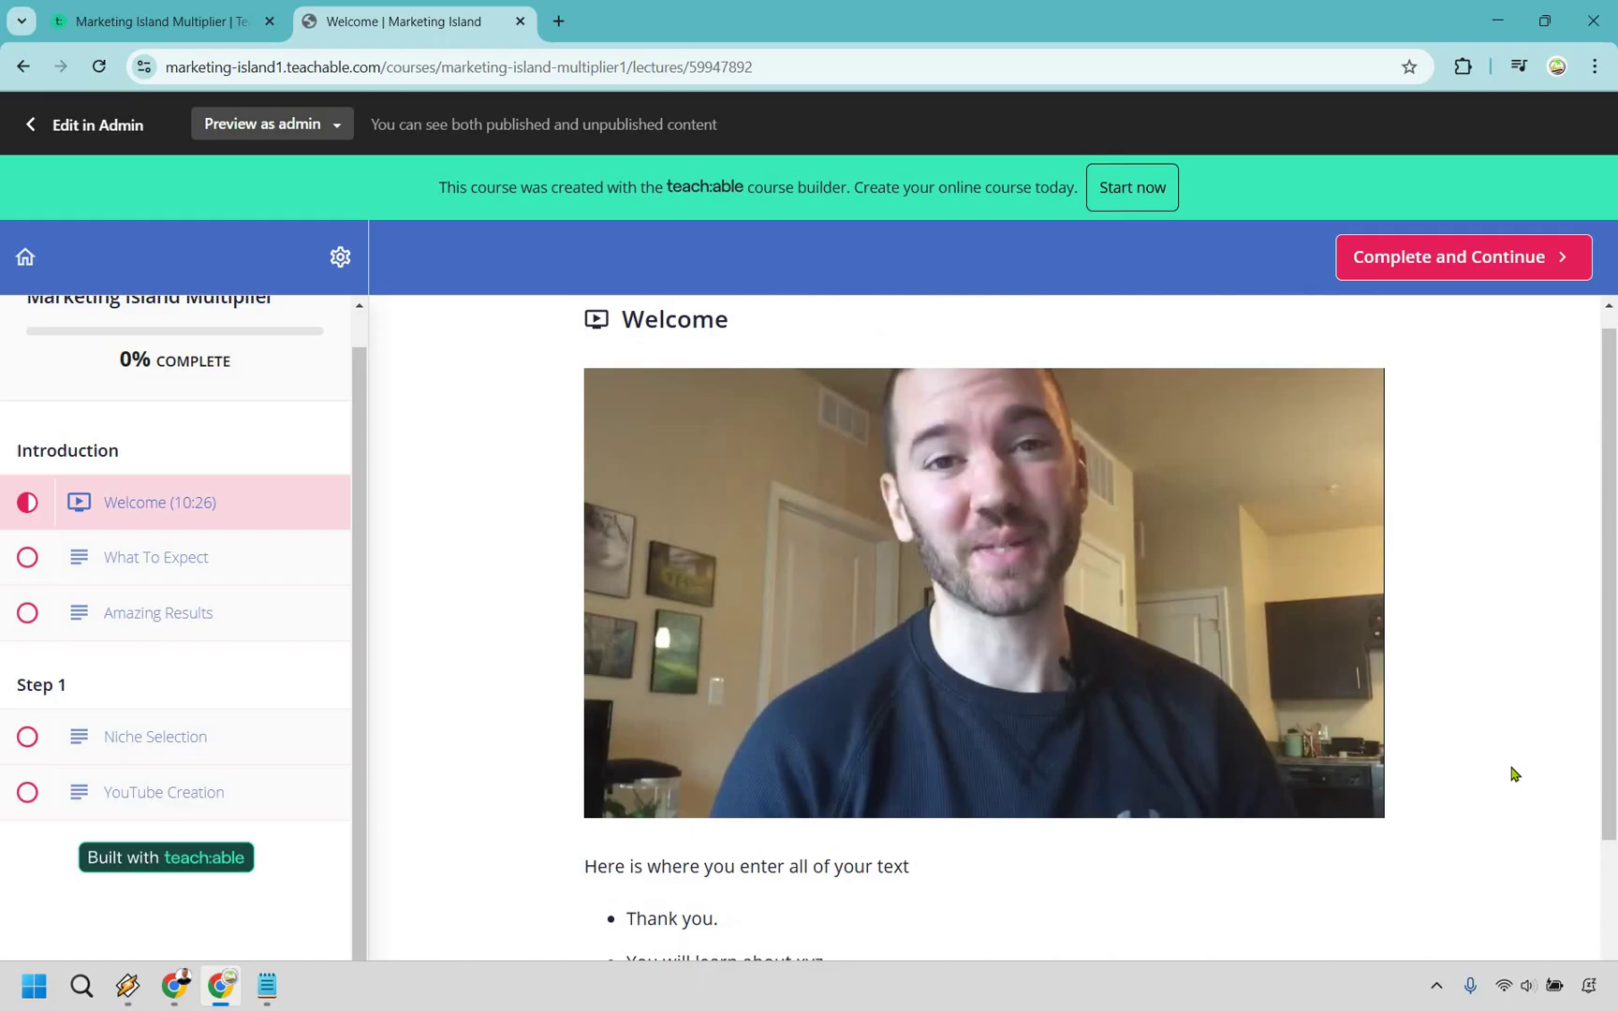